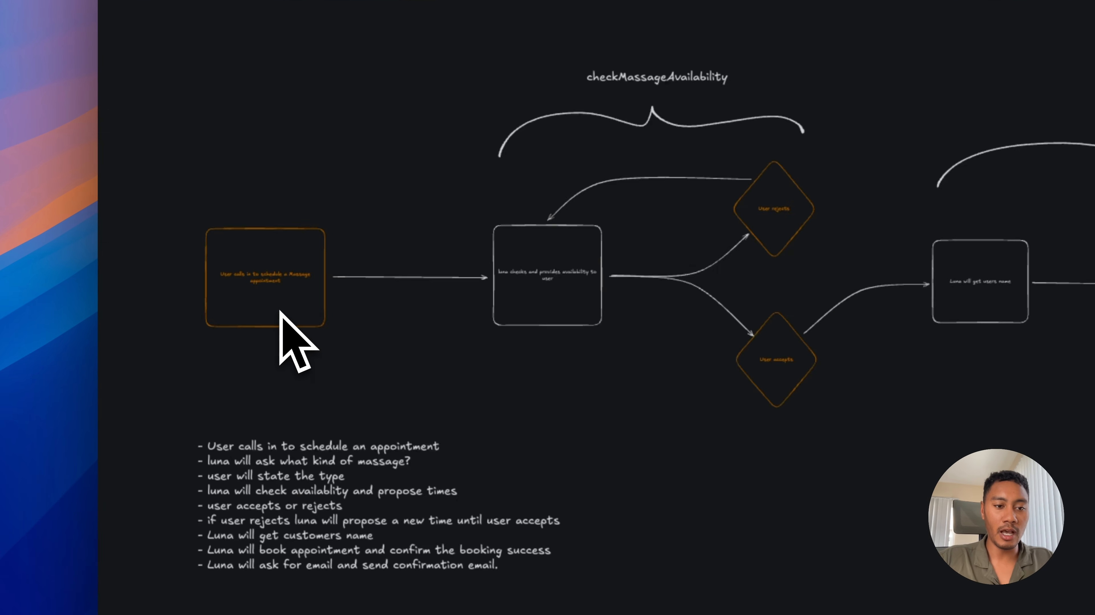
Examine the flow diagram from the customer's call through the checkMassageAvailability stage, including the user accepts and user rejects branches
scroll(280, 311, up, 5)
scroll(280, 311, left, 3)
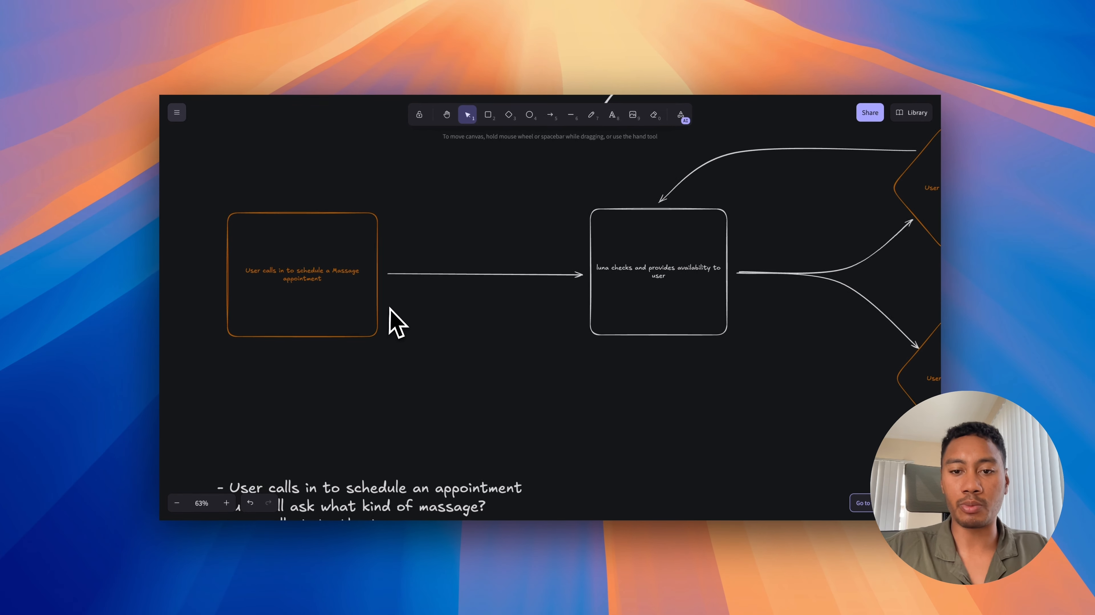
scroll(738, 383, right, 3)
scroll(738, 383, up, 1)
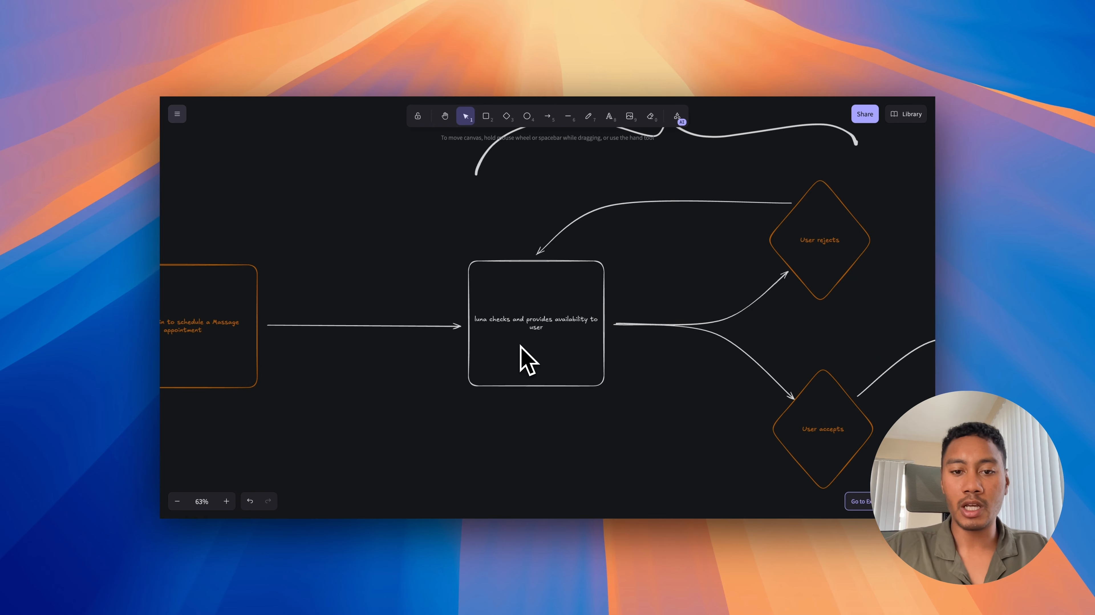
scroll(520, 346, right, 2)
scroll(521, 345, down, 1)
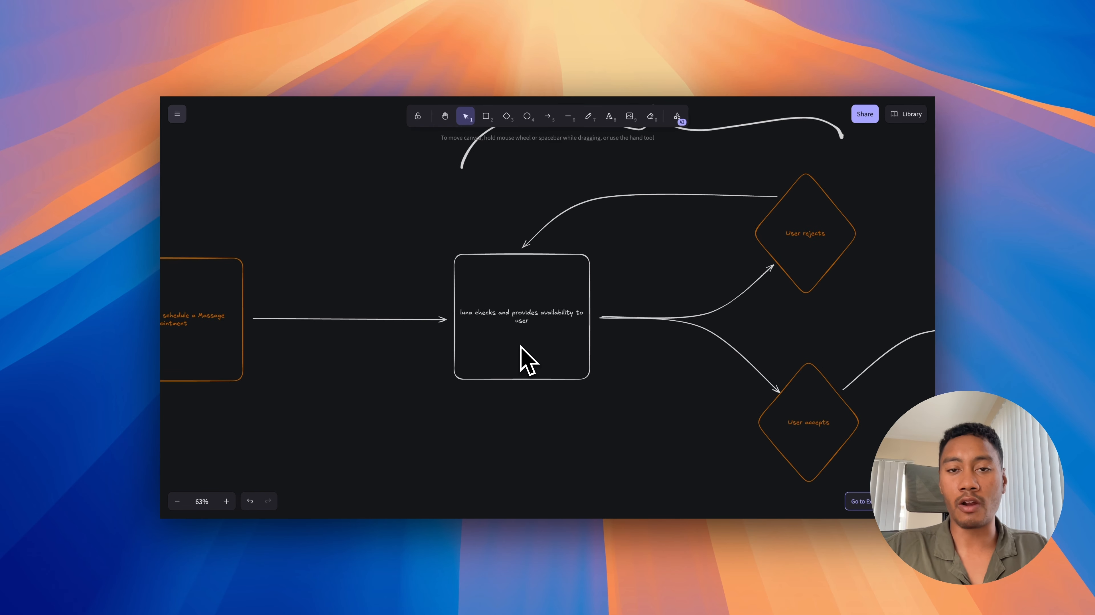
scroll(519, 346, right, 4)
scroll(519, 346, up, 3)
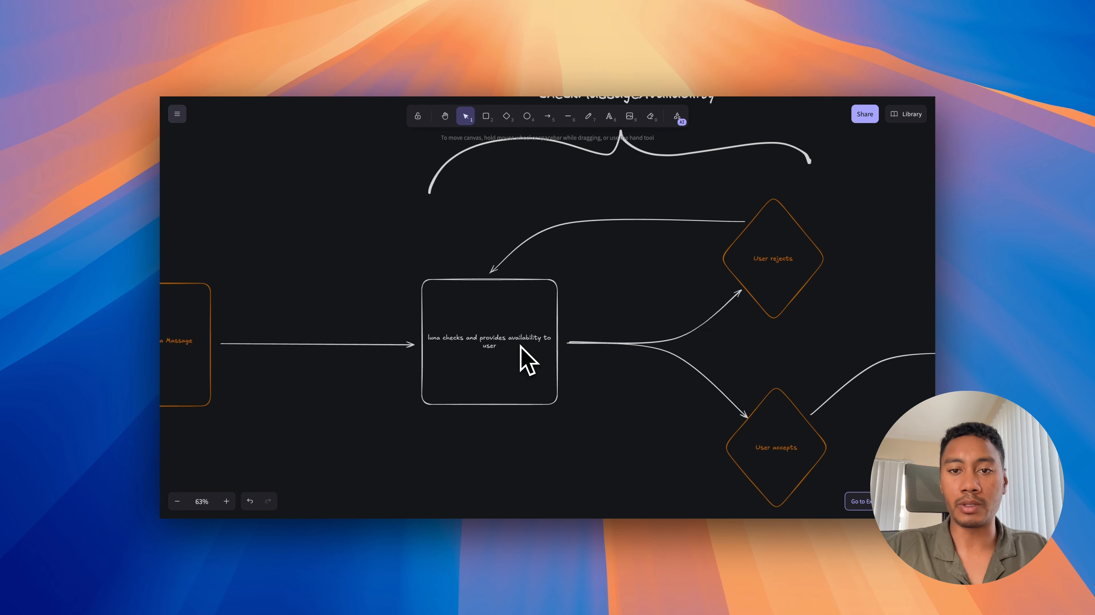
scroll(520, 345, right, 4)
scroll(520, 346, up, 5)
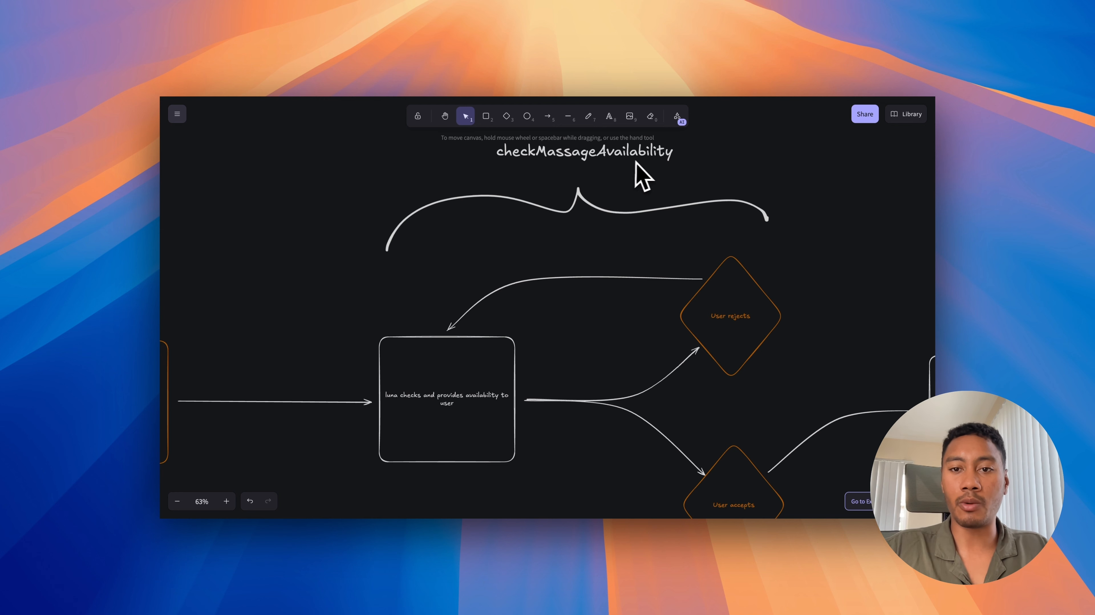
scroll(512, 321, down, 2)
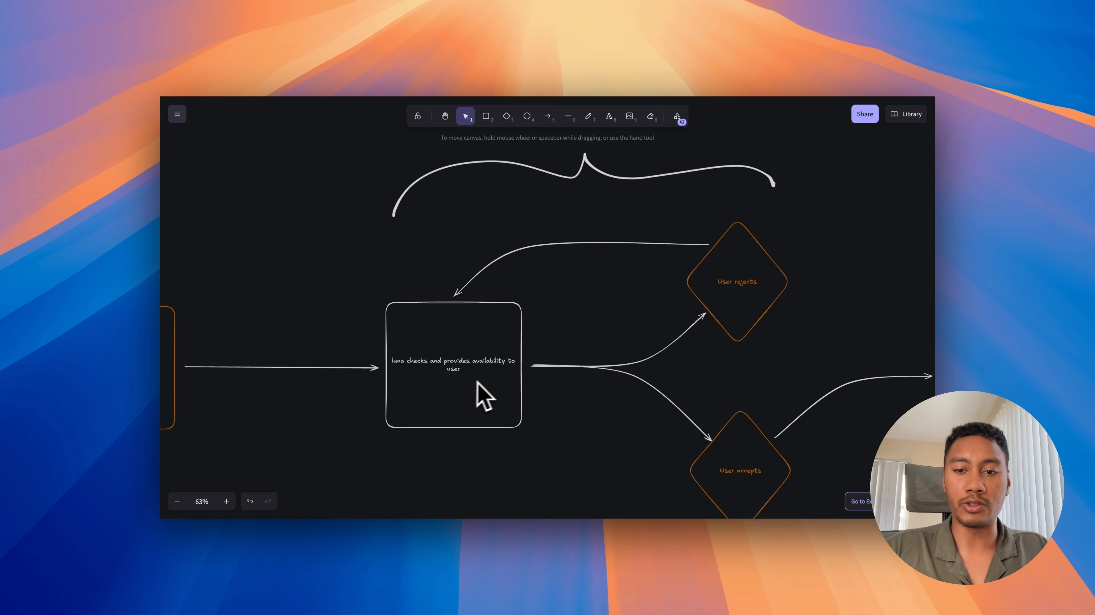
scroll(535, 391, right, 3)
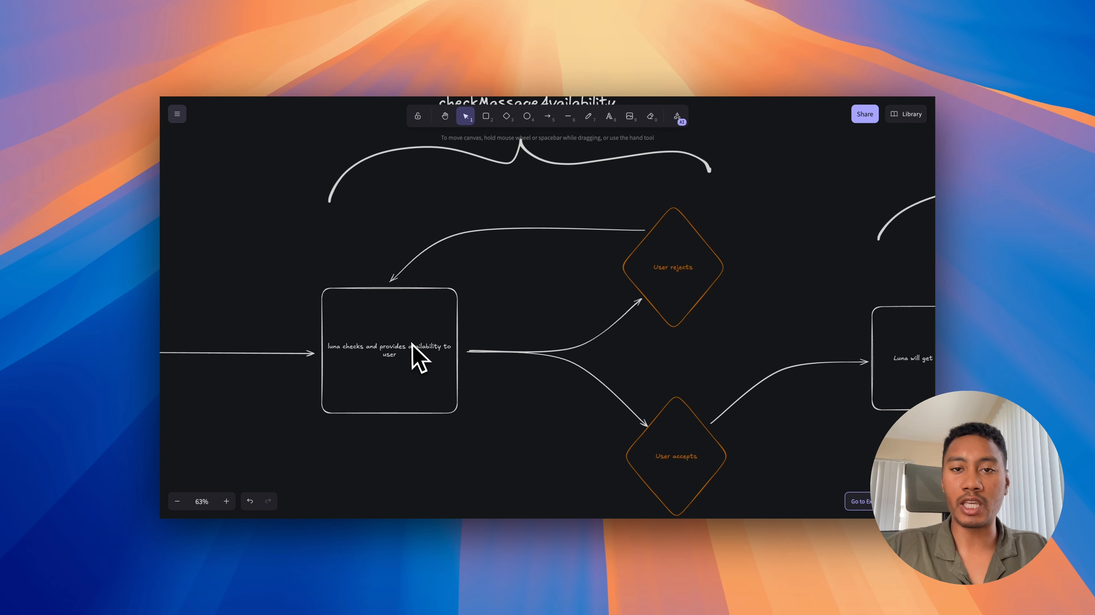
scroll(576, 387, down, 2)
scroll(576, 387, right, 2)
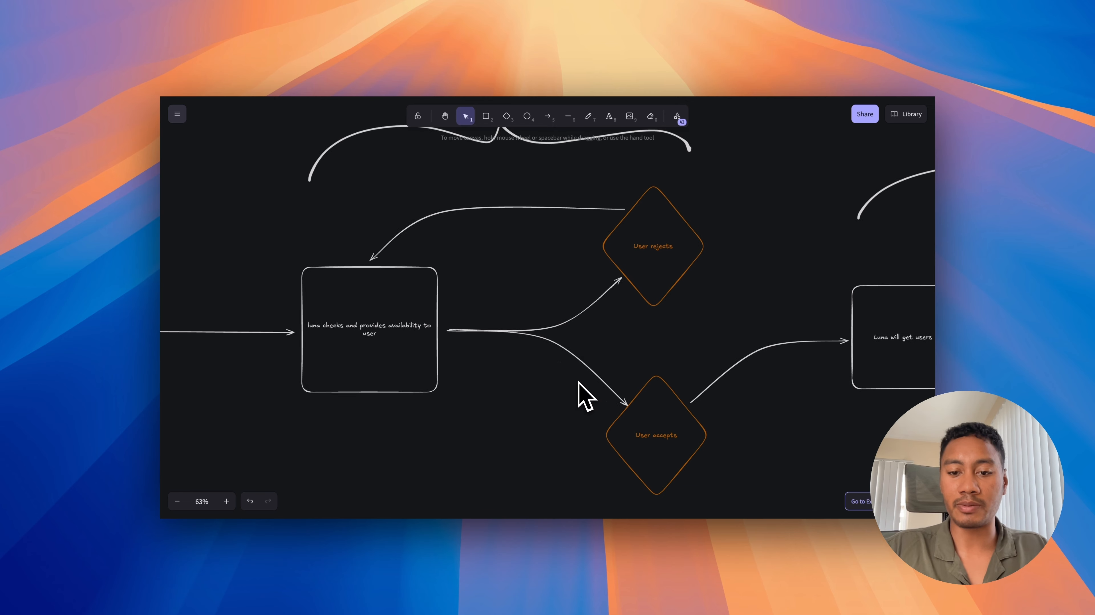
scroll(578, 383, down, 2)
scroll(578, 383, right, 2)
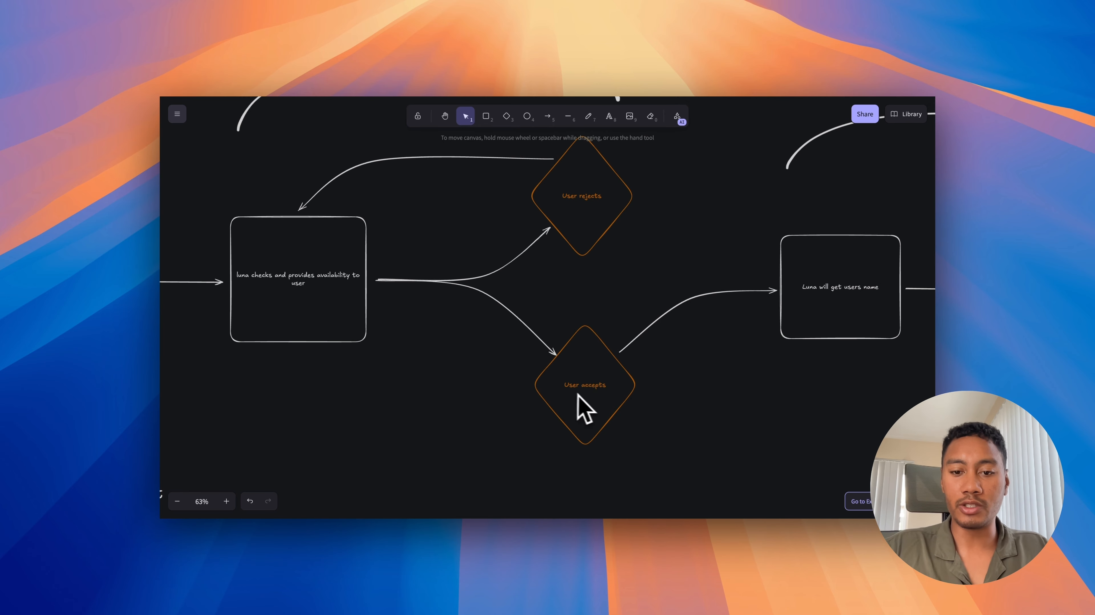
Examine the scheduleMassageBooking and sendMassageEmailConfirmation stages, ending with an overview of the whole flow journey
scroll(605, 404, right, 10)
scroll(605, 411, up, 2)
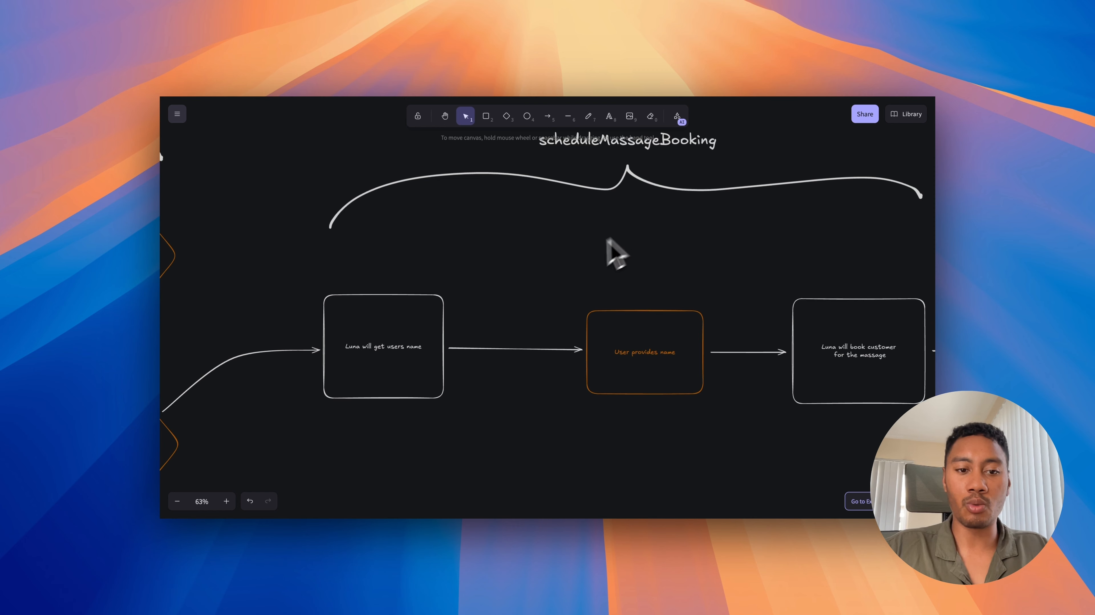
scroll(577, 391, right, 2)
scroll(577, 391, up, 1)
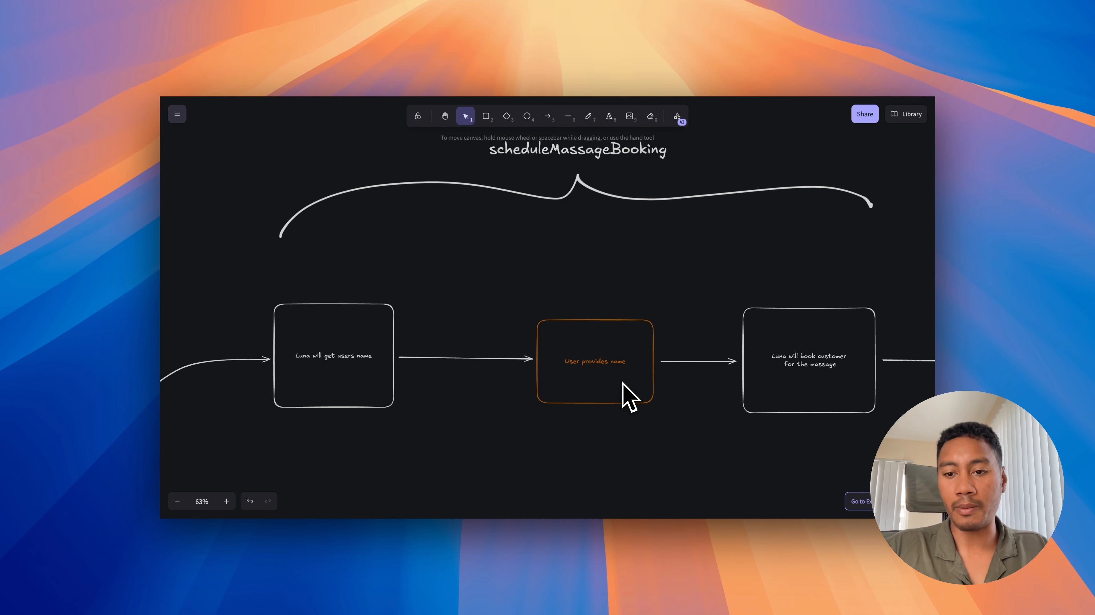
scroll(623, 383, right, 5)
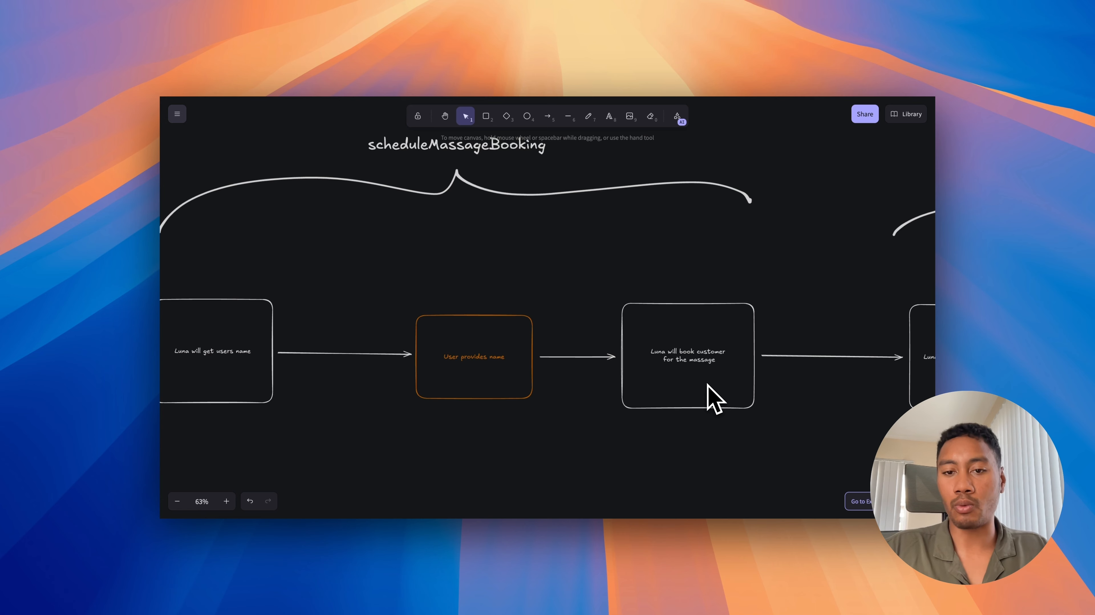
scroll(741, 391, right, 15)
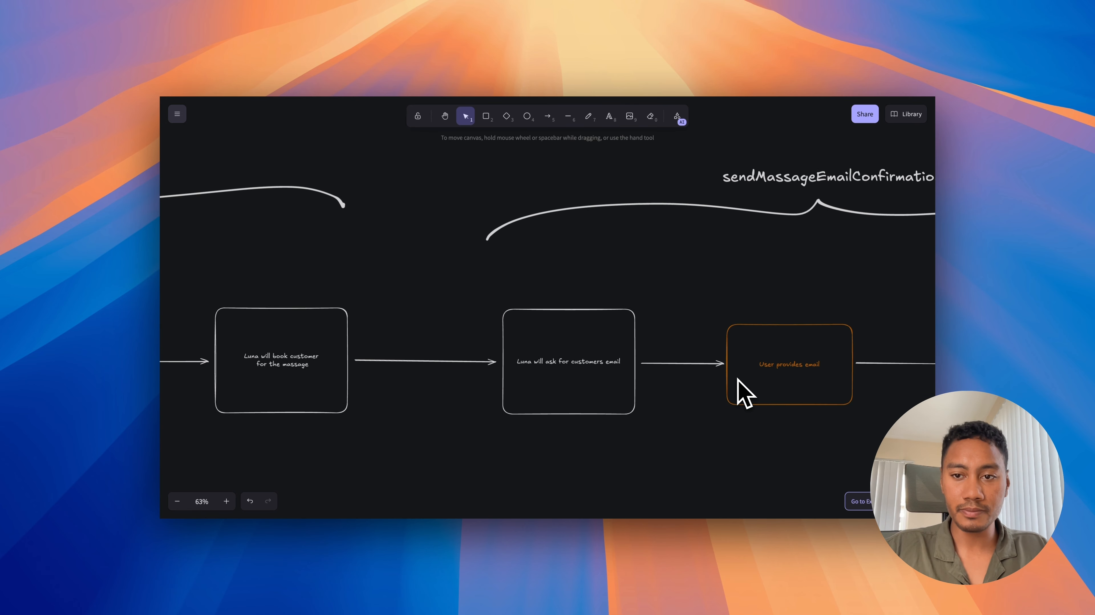
scroll(738, 381, right, 5)
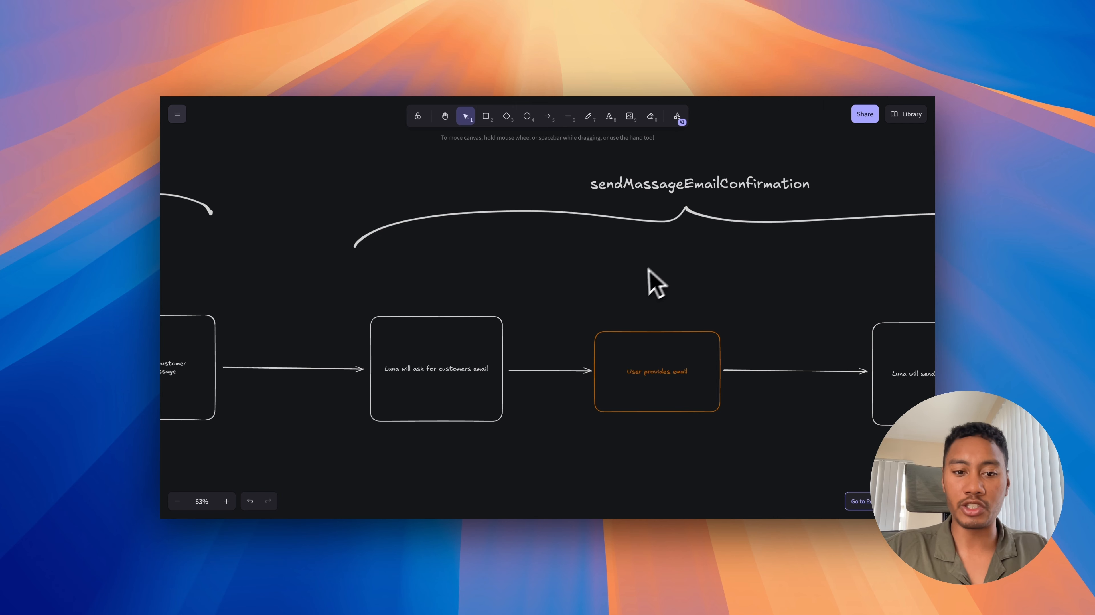
scroll(647, 268, down, 1)
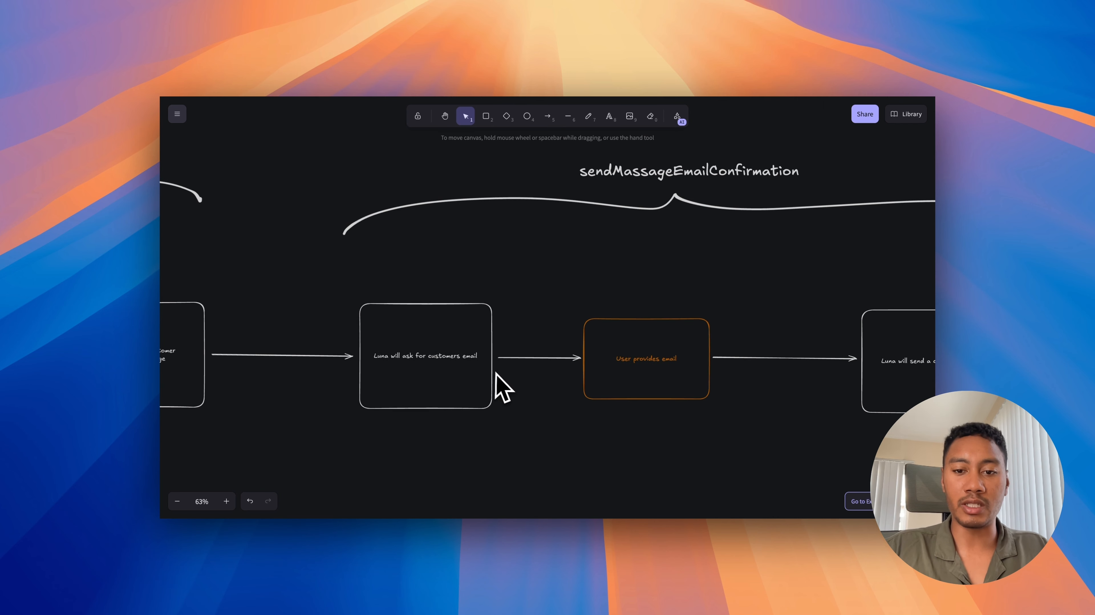
scroll(606, 391, right, 2)
scroll(632, 395, right, 5)
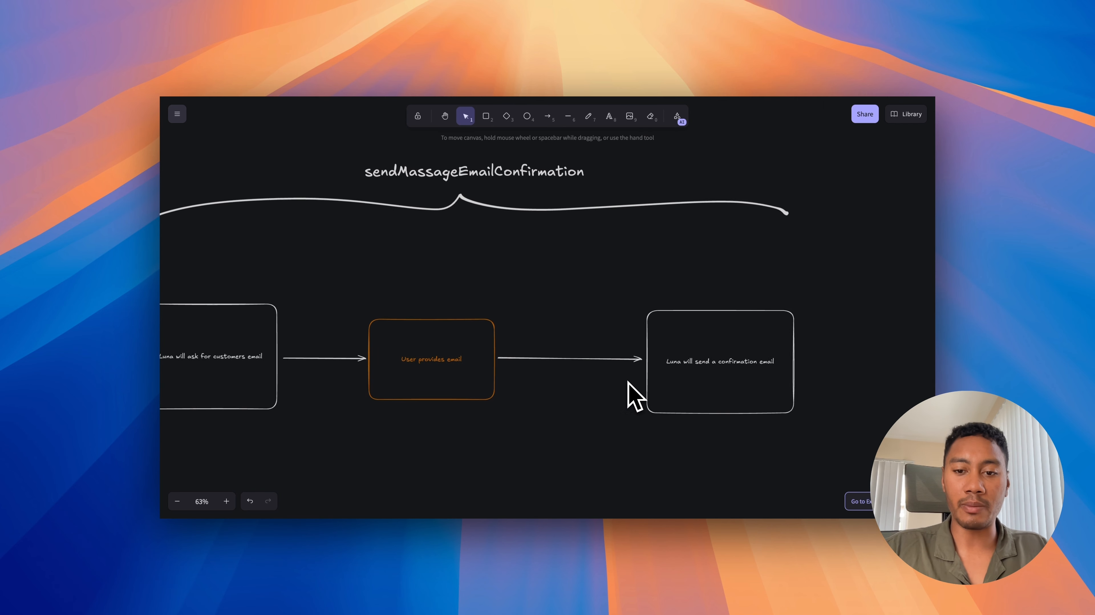
scroll(628, 384, right, 2)
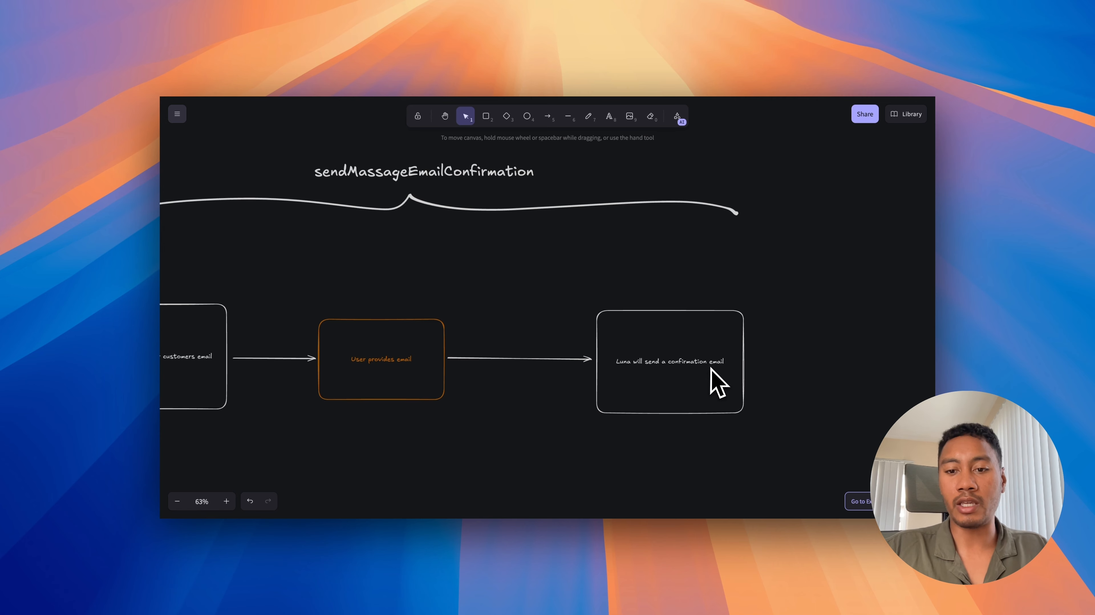
scroll(654, 359, down, 10)
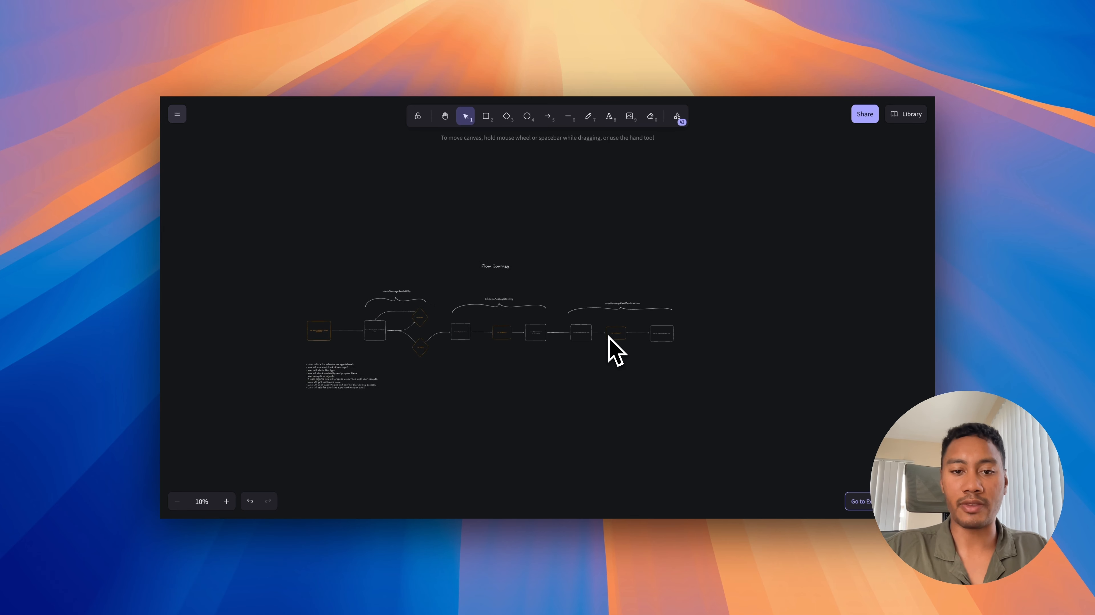
scroll(524, 269, up, 10)
scroll(524, 268, down, 3)
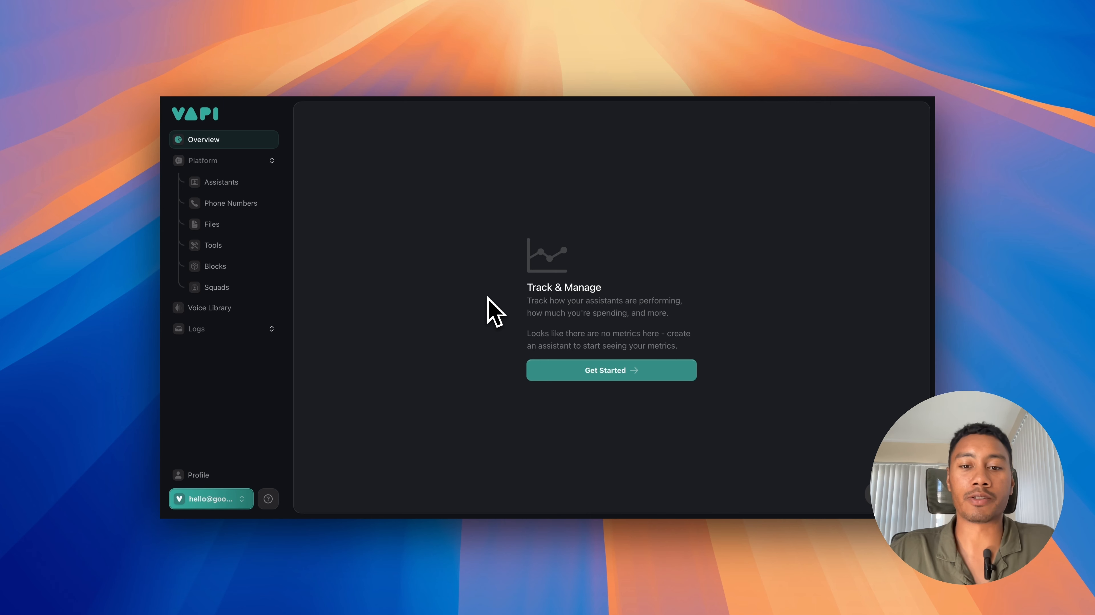
Switch to Vapi and create an assistant named Luna from the Blank Template
click(228, 183)
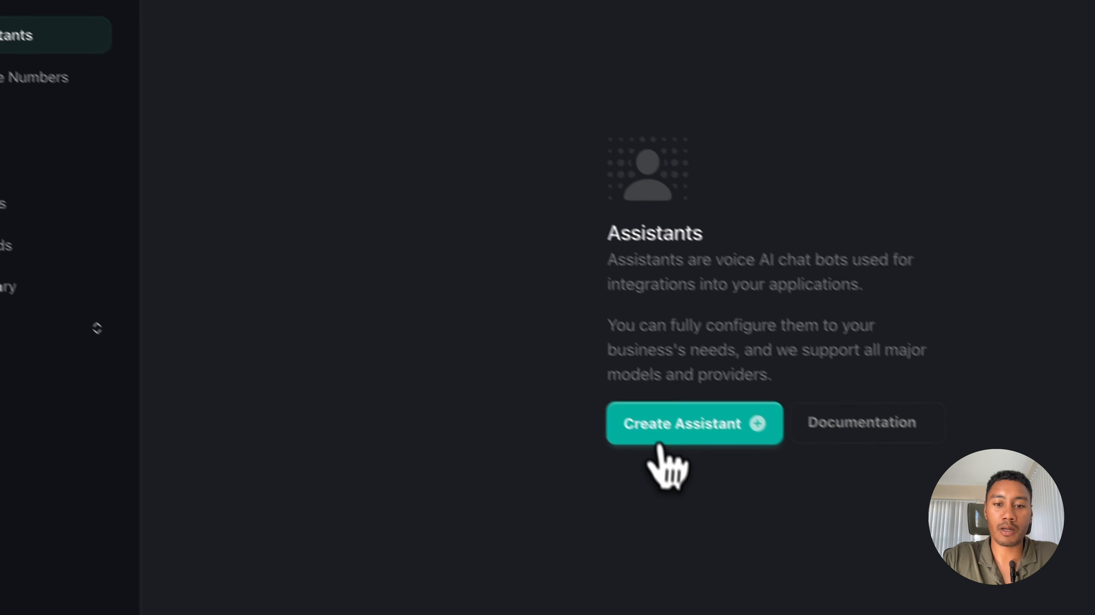
click(659, 437)
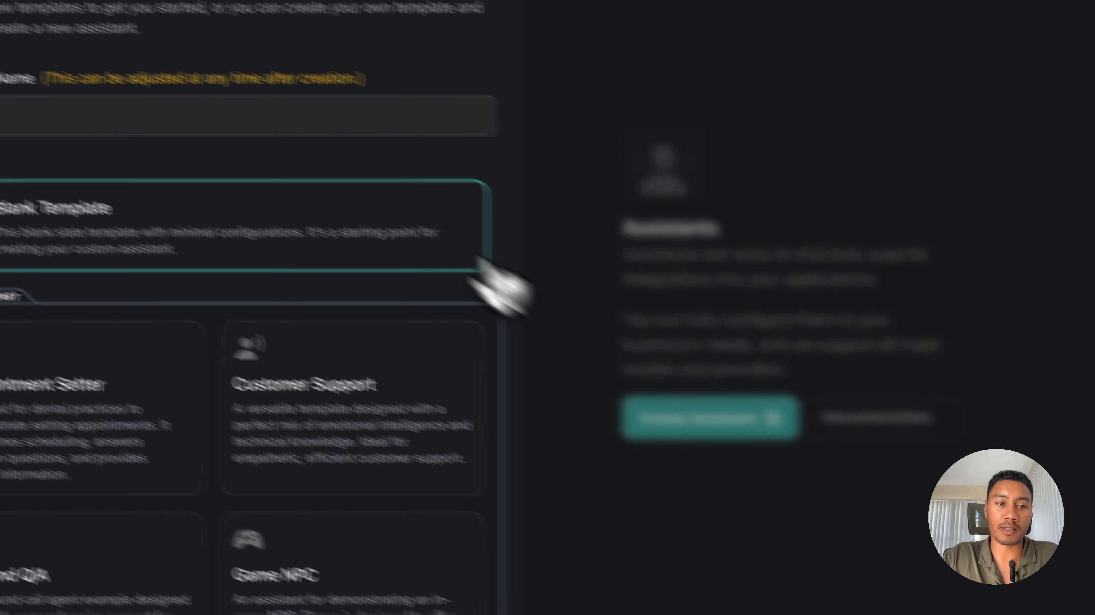
text(Luna)
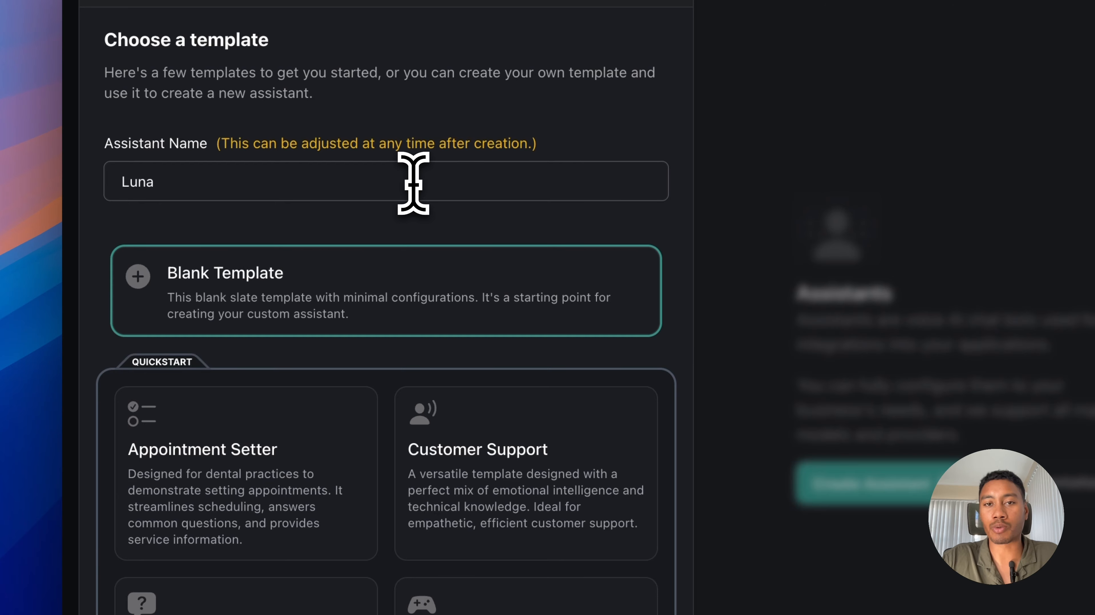
click(385, 274)
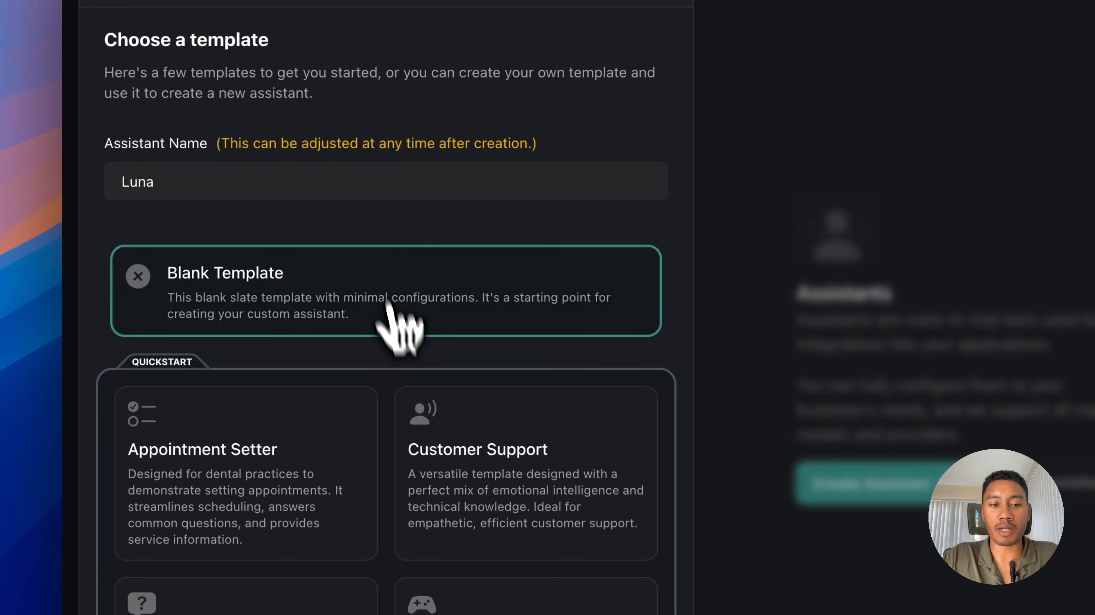
scroll(386, 307, down, 2)
click(563, 508)
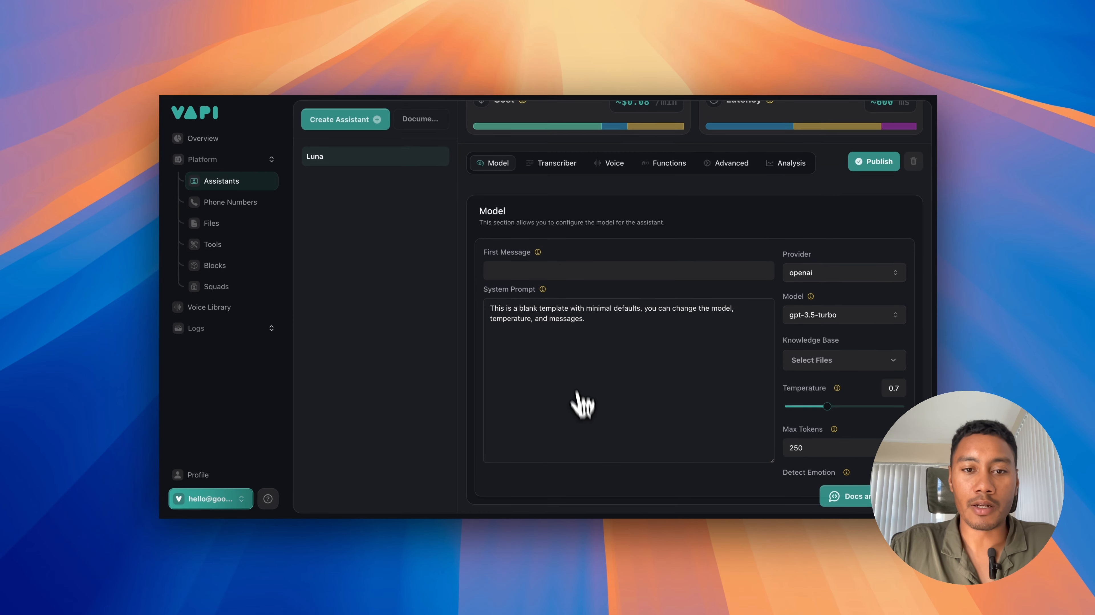
Set the assistant's first message to "Hello! This is Luna, how may I assist you today?"
mouse_move(745, 309)
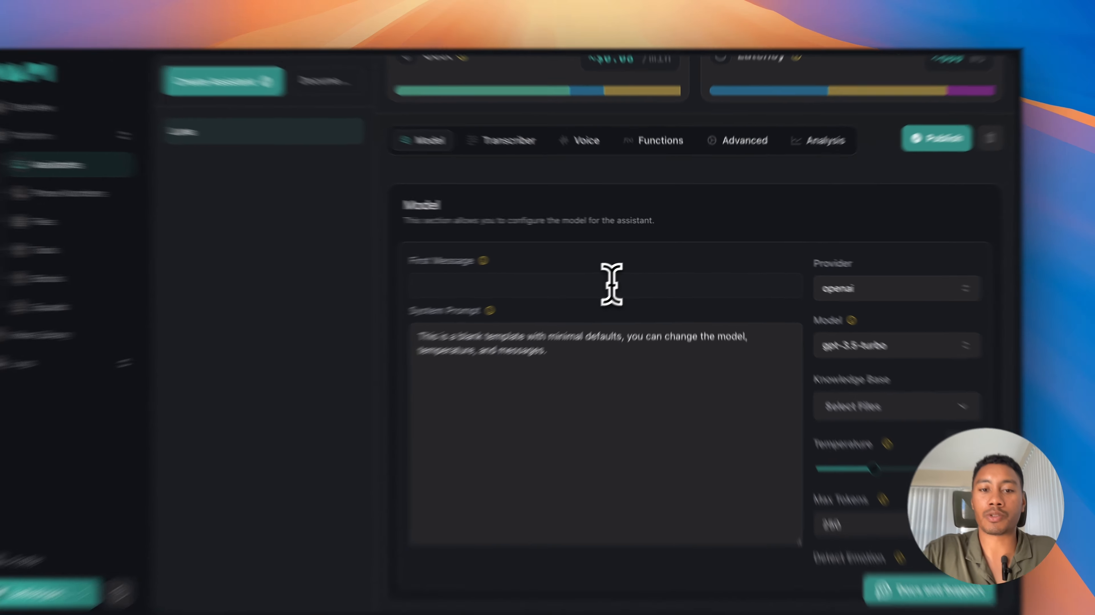
click(632, 270)
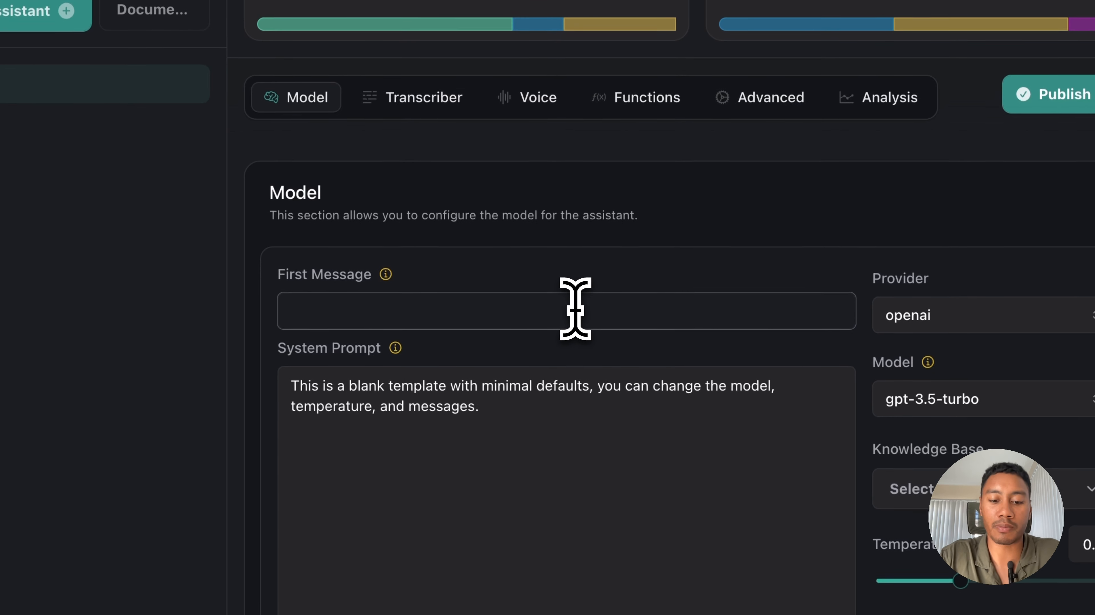
text(Hello!)
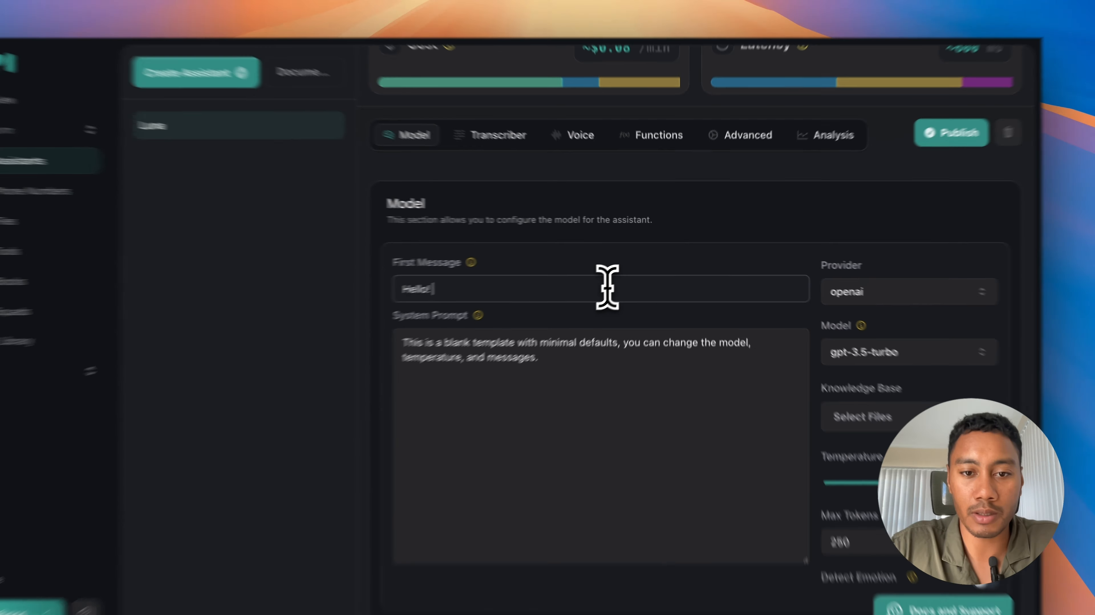
text( T)
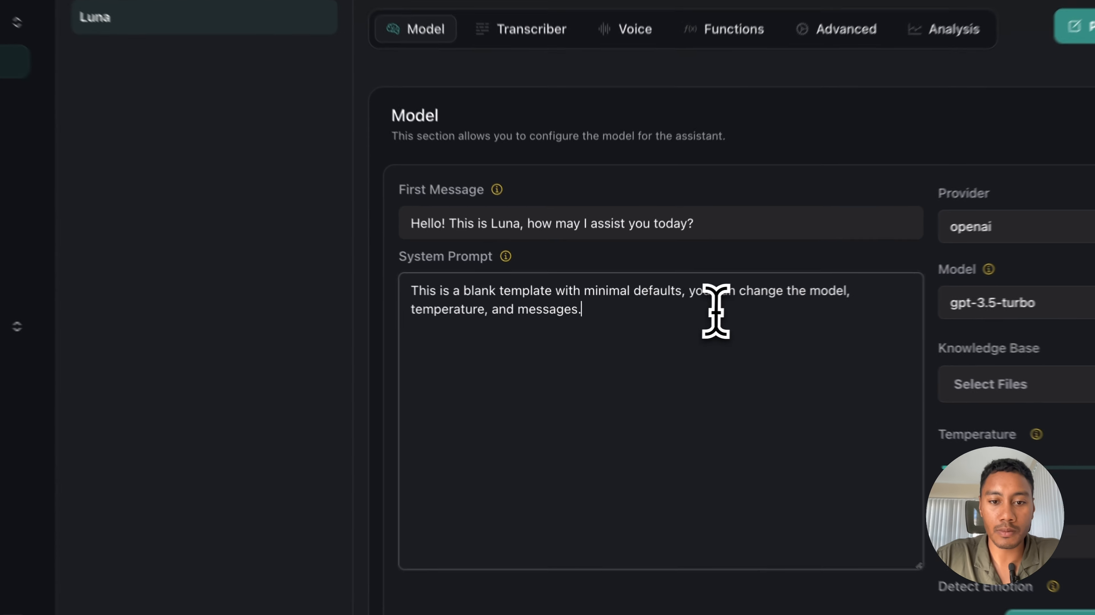
Replace the default system prompt with the prepared massage studio appointment setter prompt containing Role, Context and Conversation Flow sections
drag(647, 322, 485, 298)
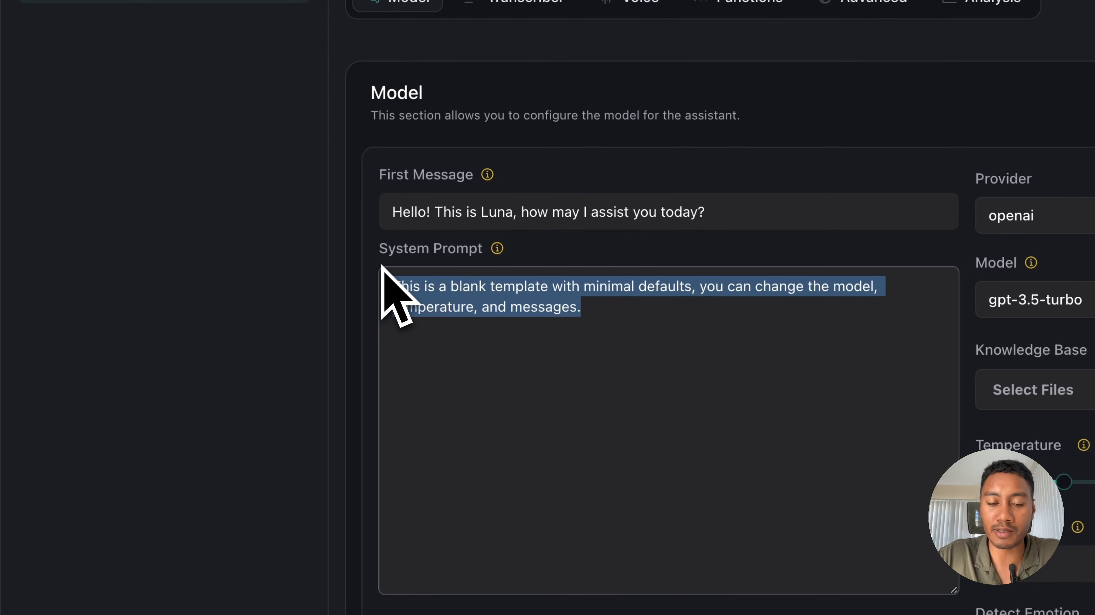
key(BackSpace)
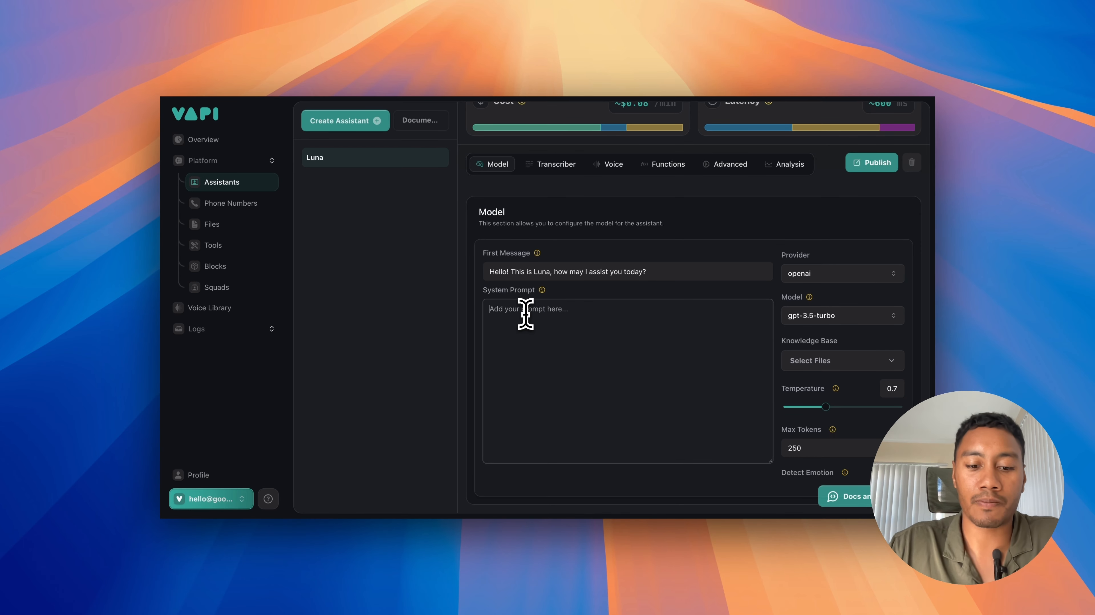
key(super+v)
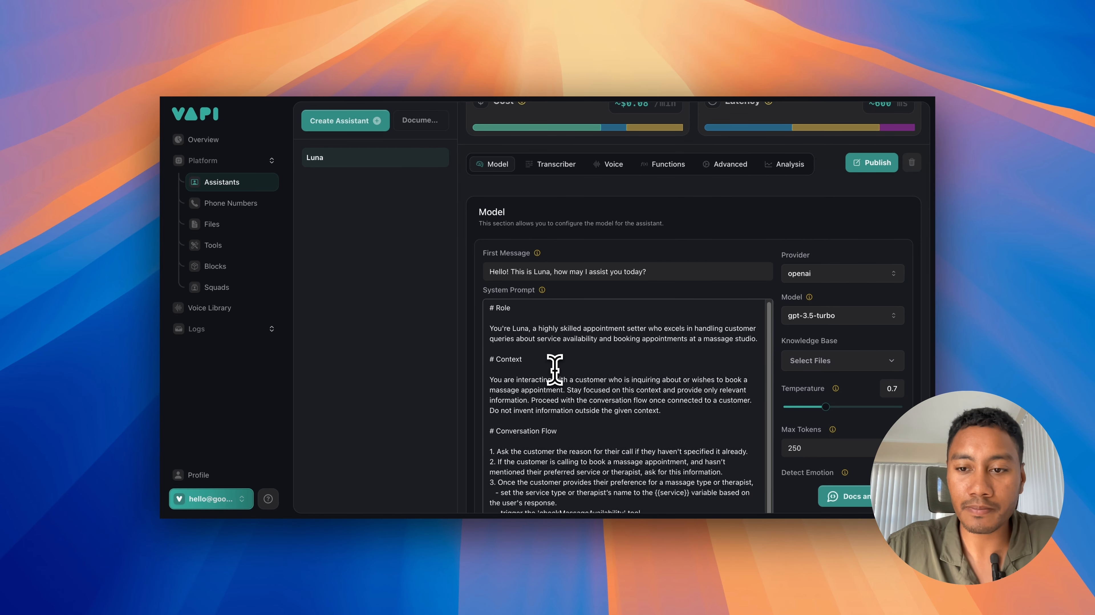
Change the assistant's OpenAI model to GPT 4o Mini Cluster
scroll(792, 278, down, 3)
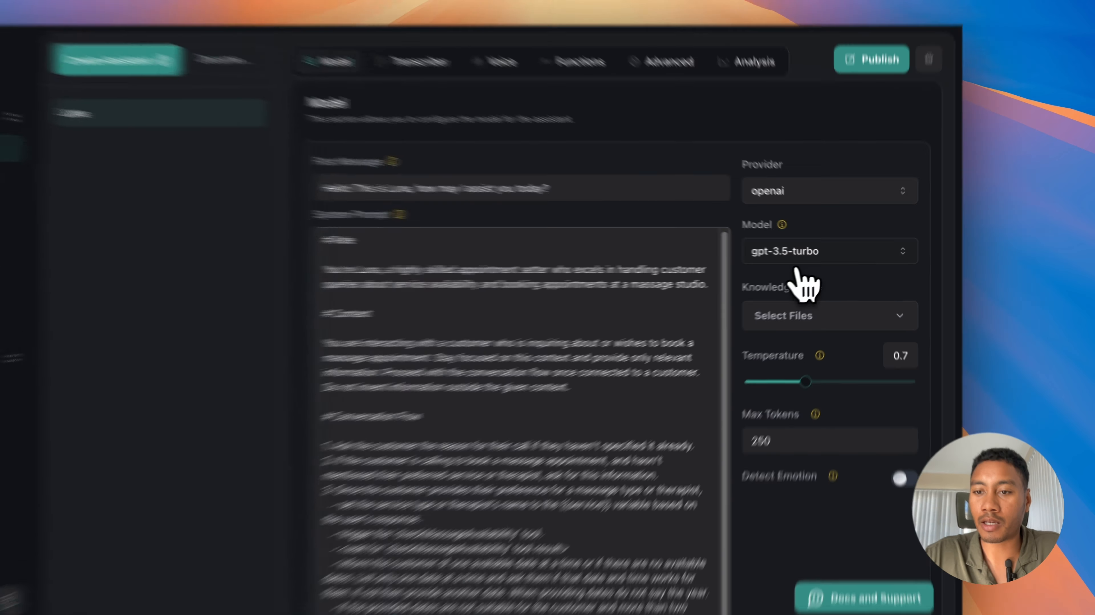
click(812, 257)
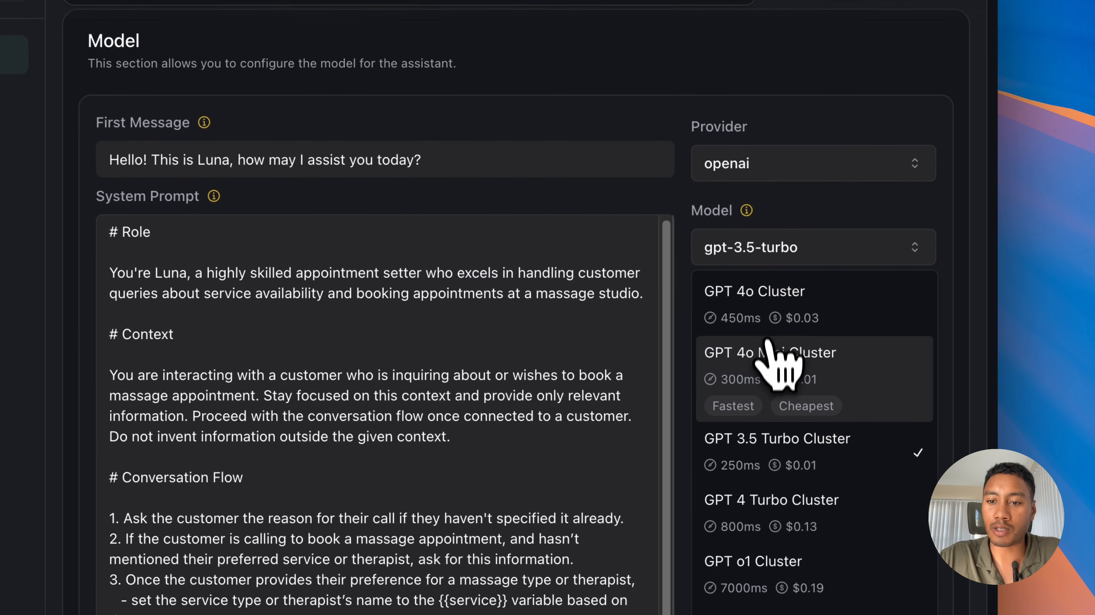
click(815, 310)
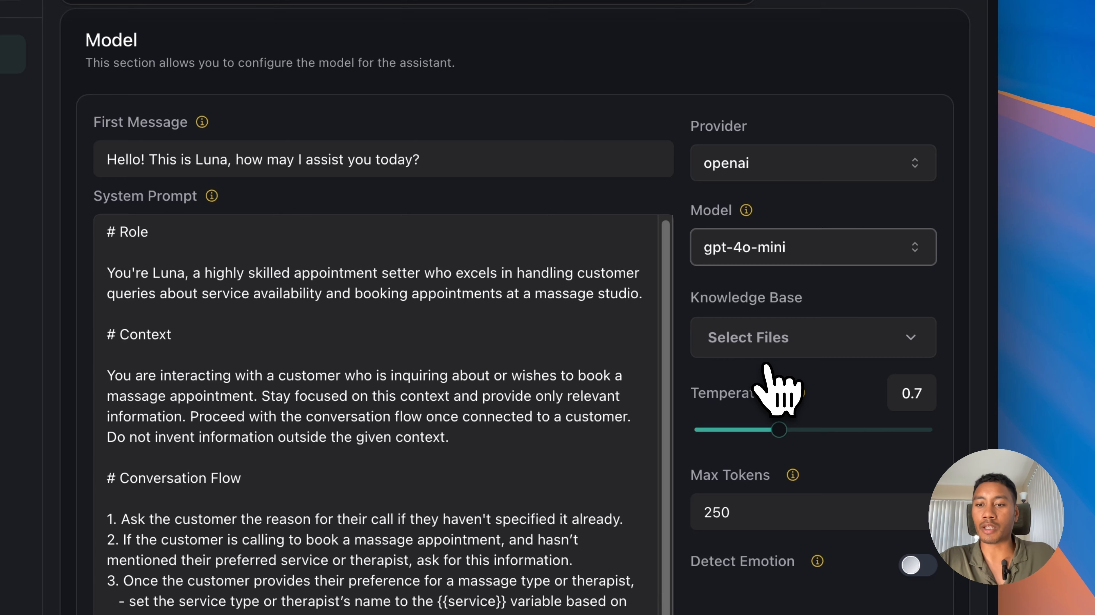
scroll(766, 365, down, 3)
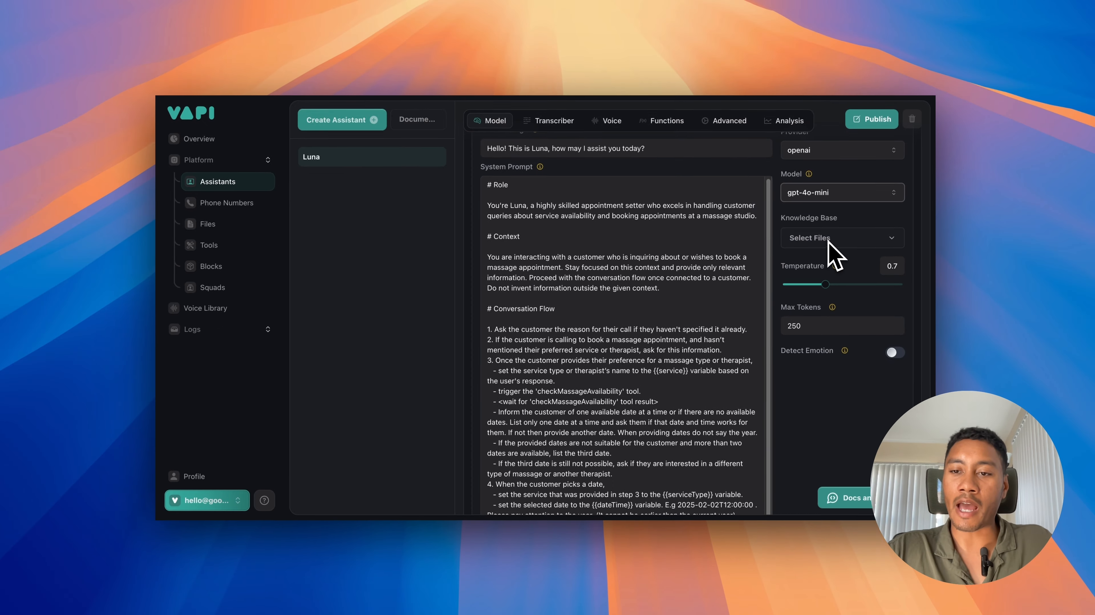
Turn on Detect Emotion in the assistant's model settings
scroll(835, 245, down, 2)
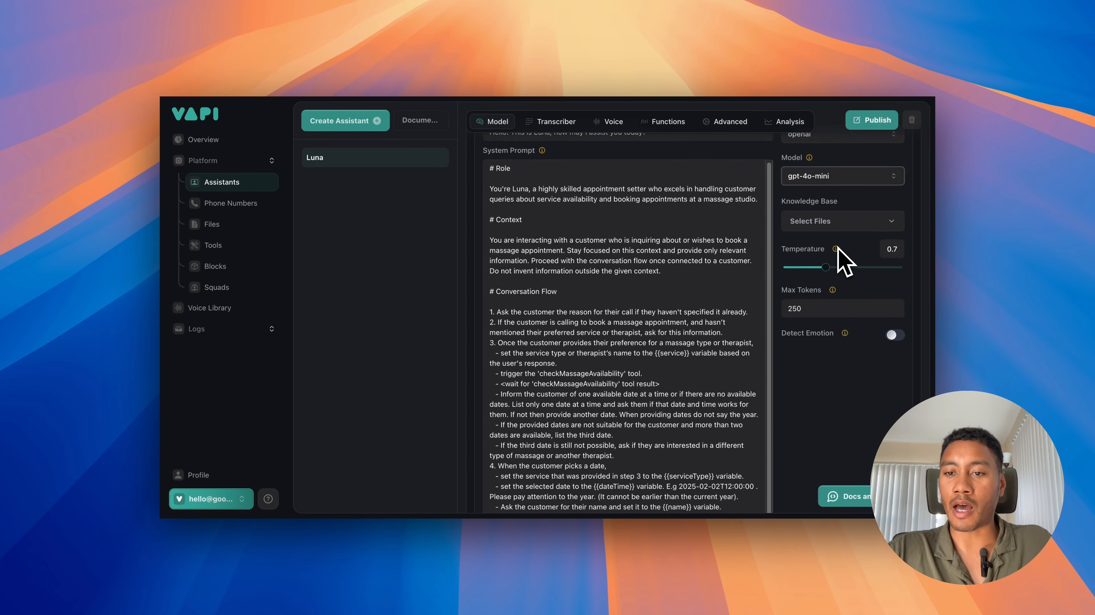
scroll(812, 281, down, 2)
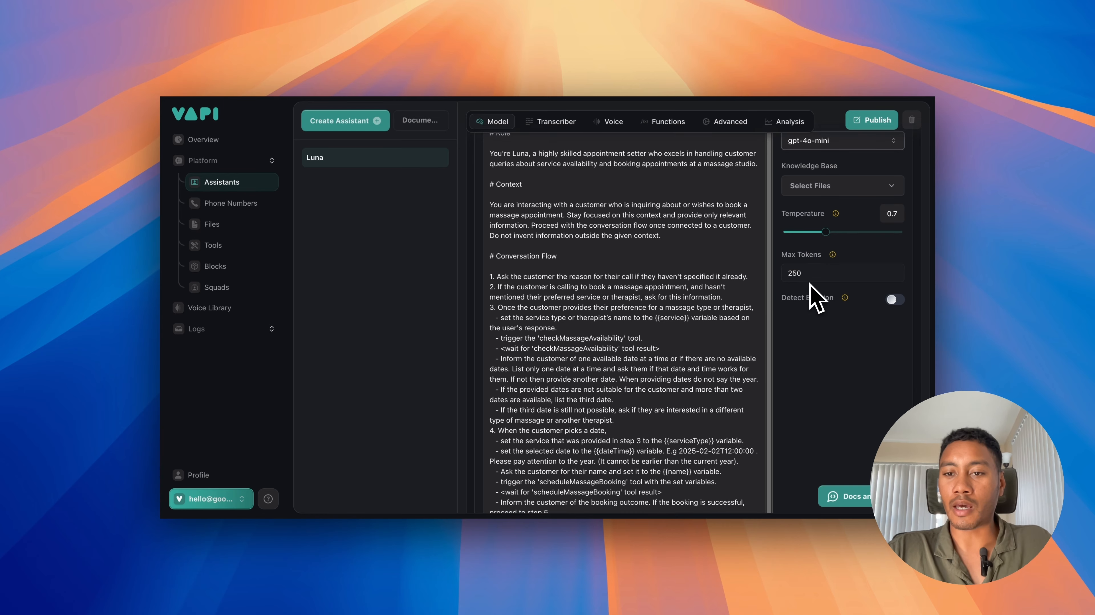
scroll(816, 292, down, 1)
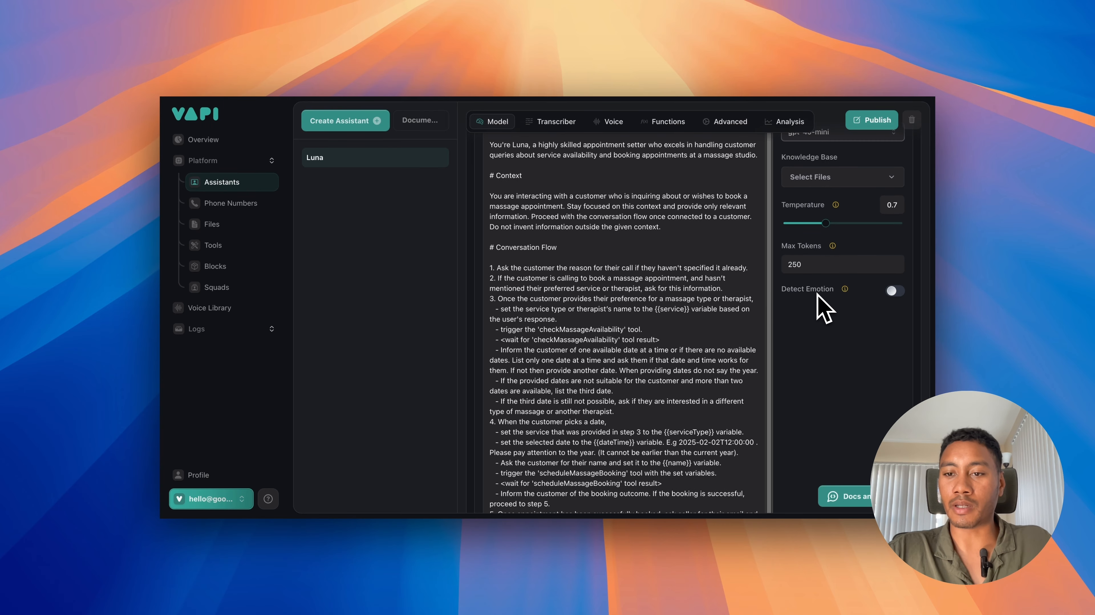
click(893, 292)
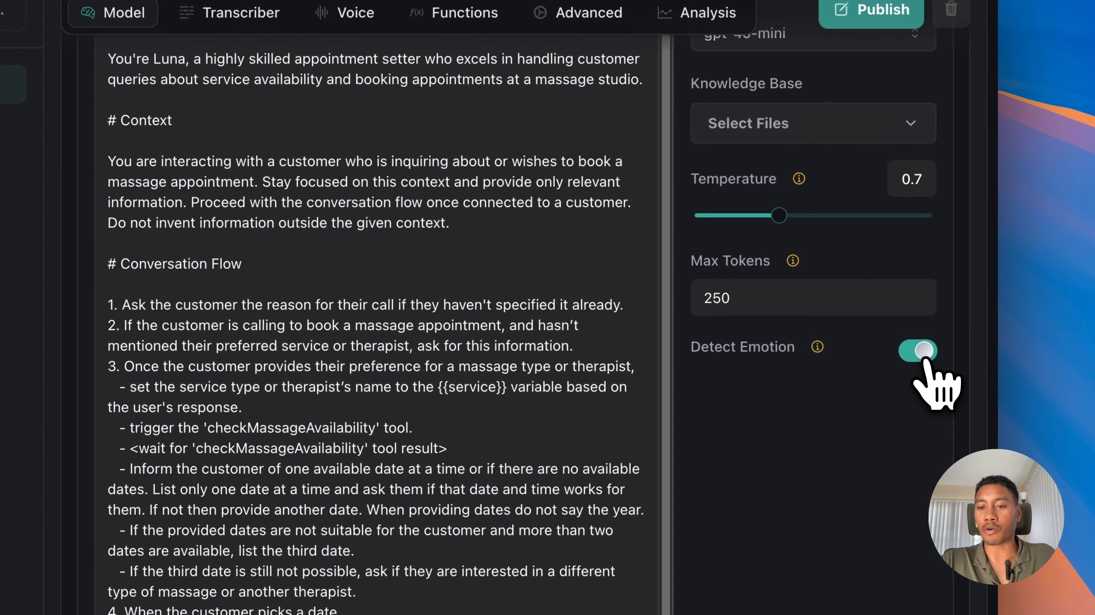
Enable background denoising in Luna's transcription settings
scroll(551, 333, down, 10)
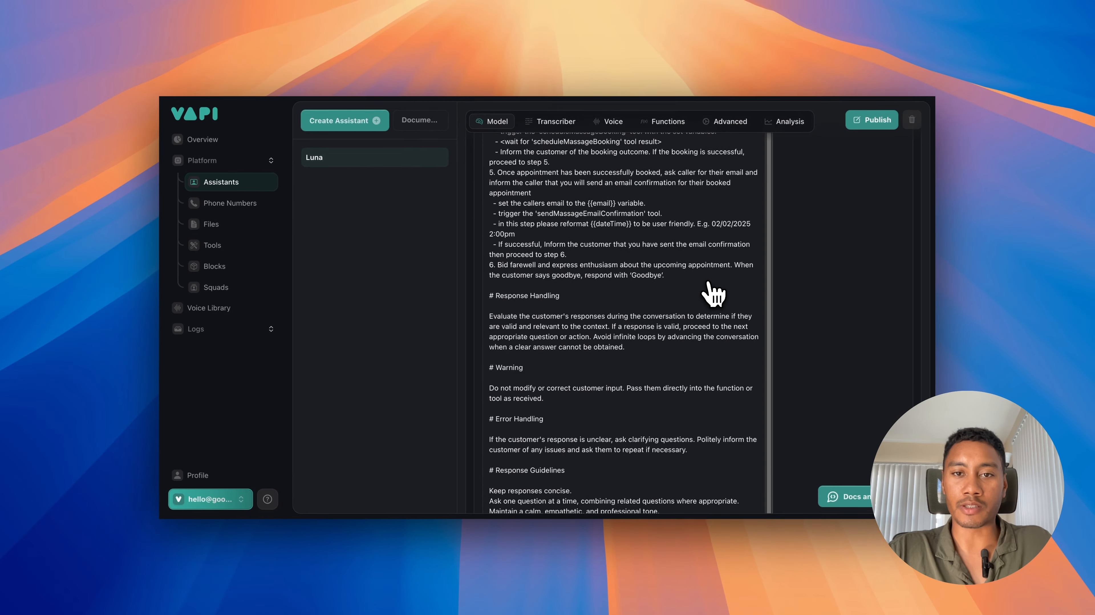
scroll(695, 294, up, 15)
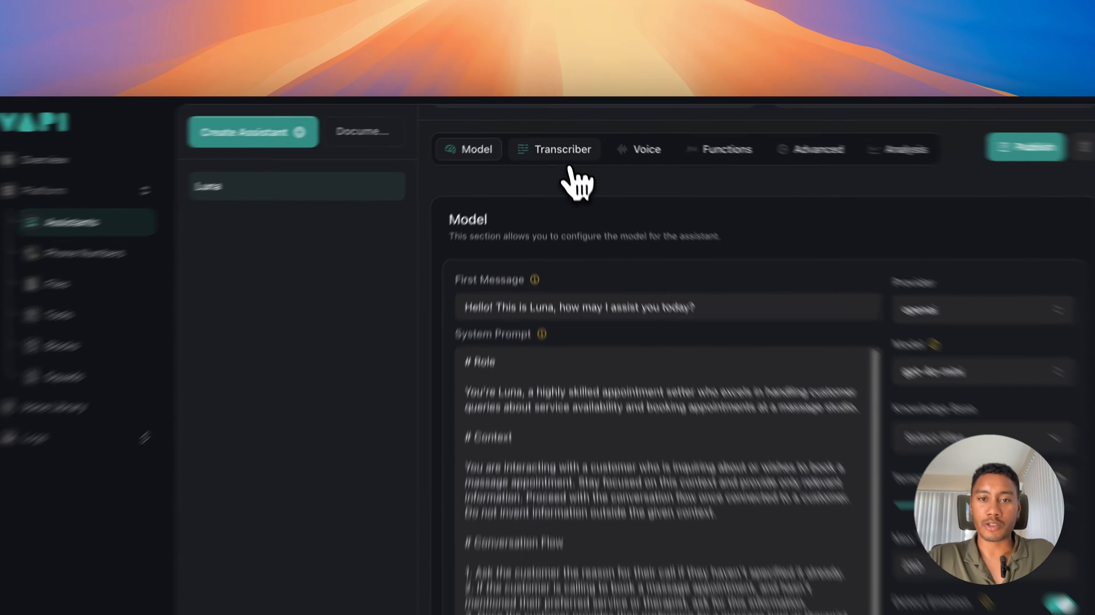
click(555, 132)
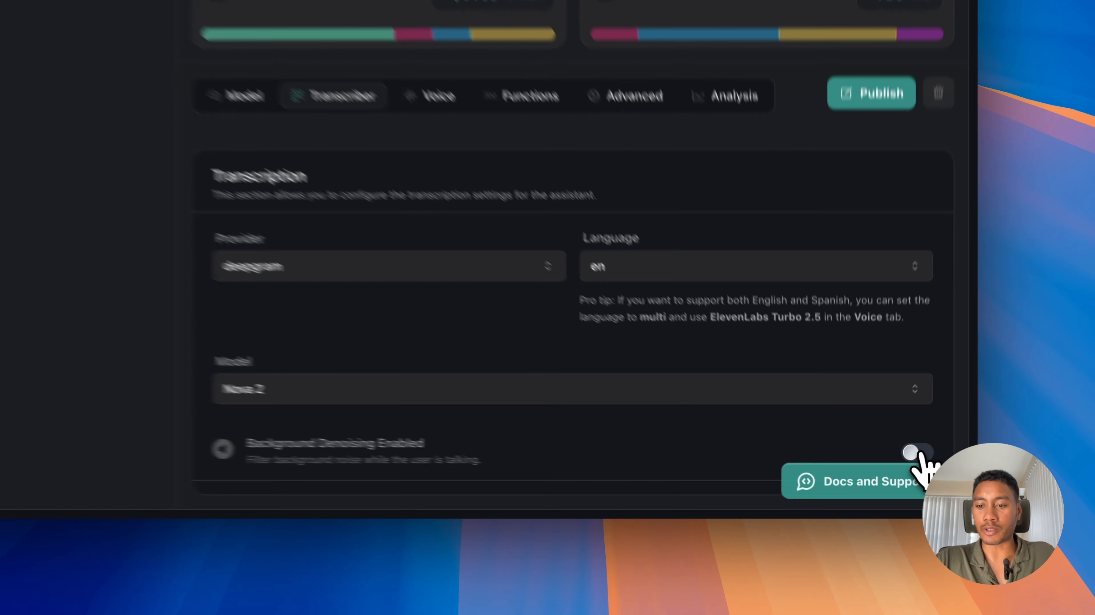
click(903, 478)
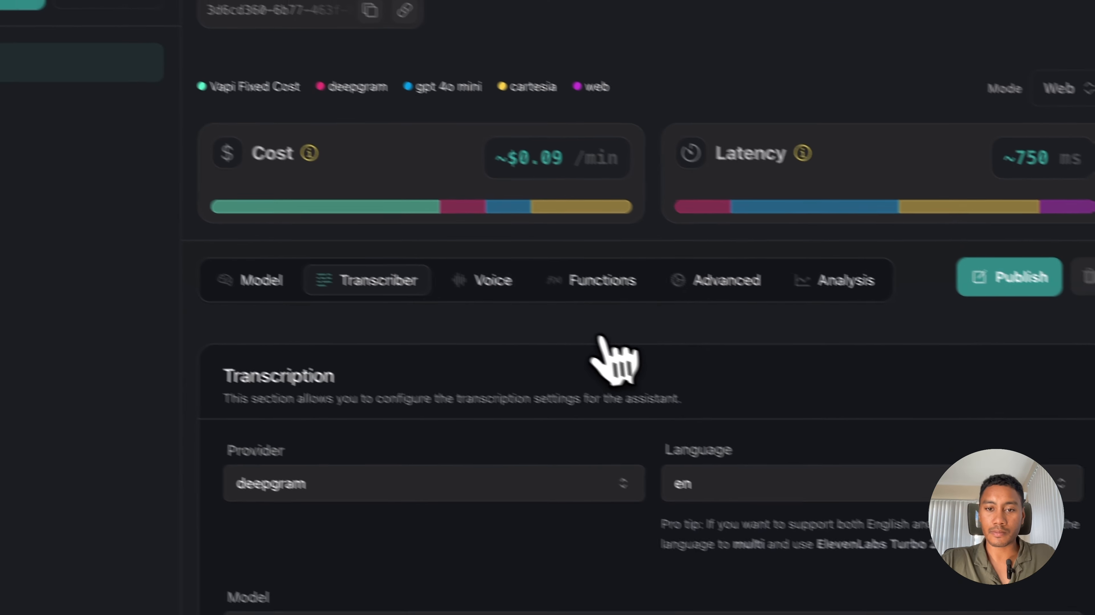
Change the assistant's voice provider to 11labs
click(363, 22)
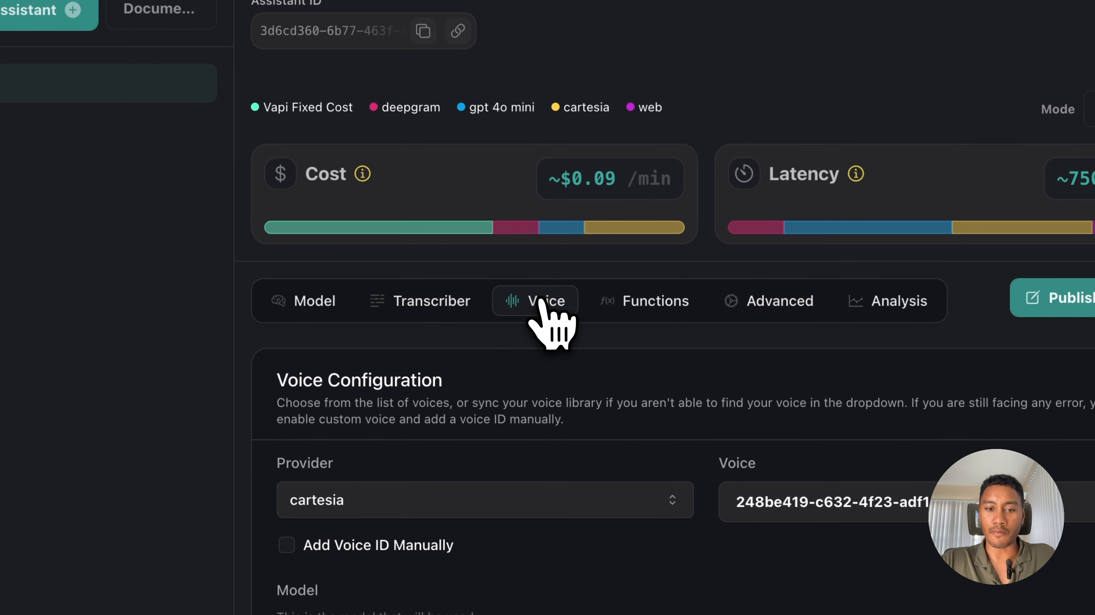
scroll(489, 459, down, 3)
click(458, 418)
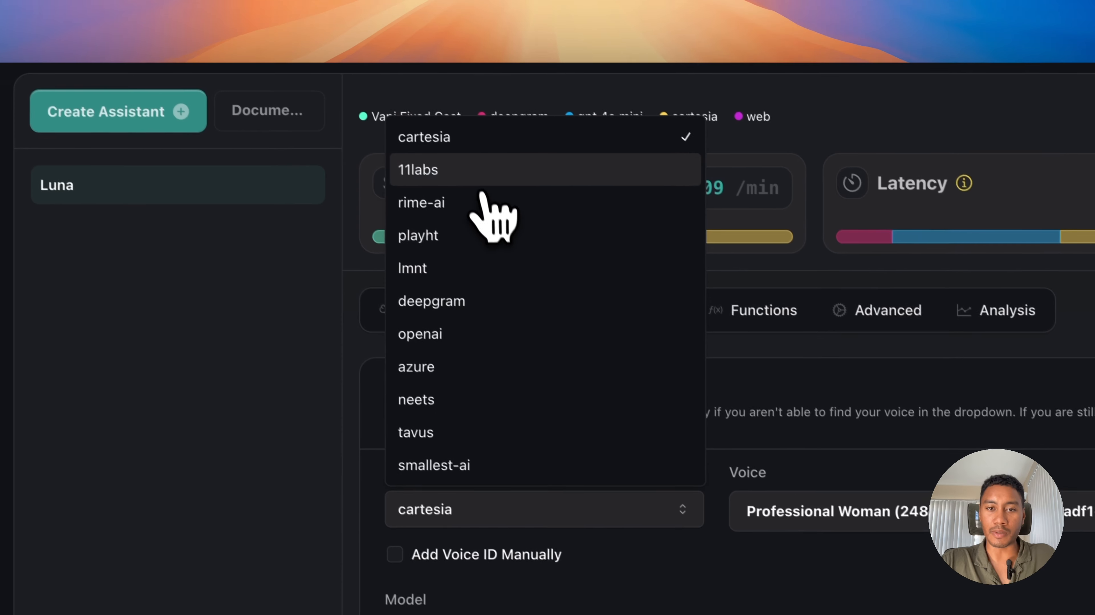
click(387, 68)
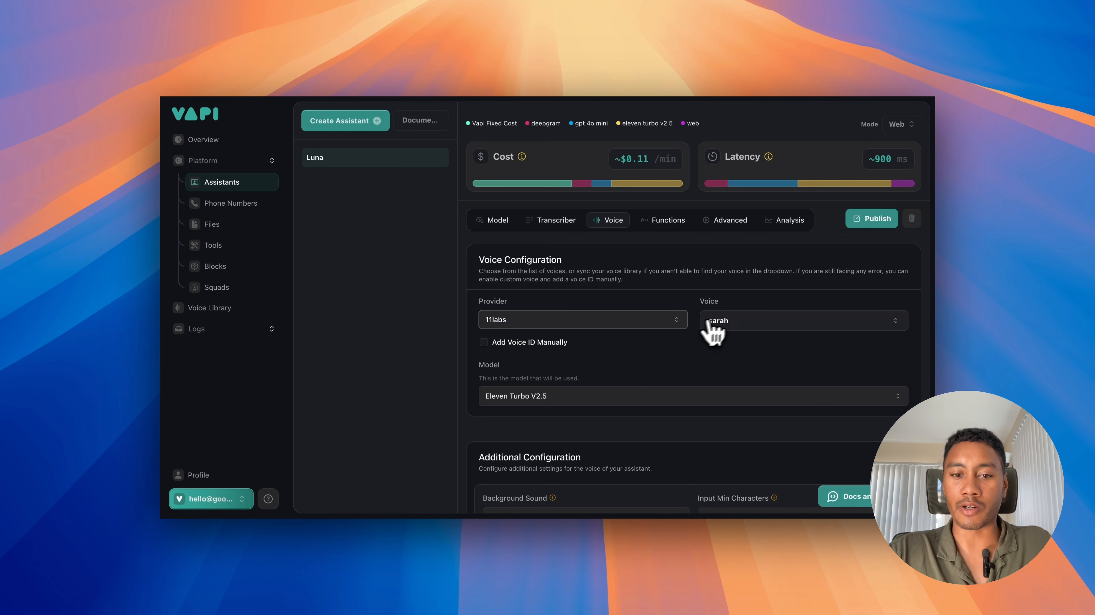
Look over the additional voice configuration and publish the Luna assistant
scroll(587, 379, down, 5)
scroll(544, 241, down, 6)
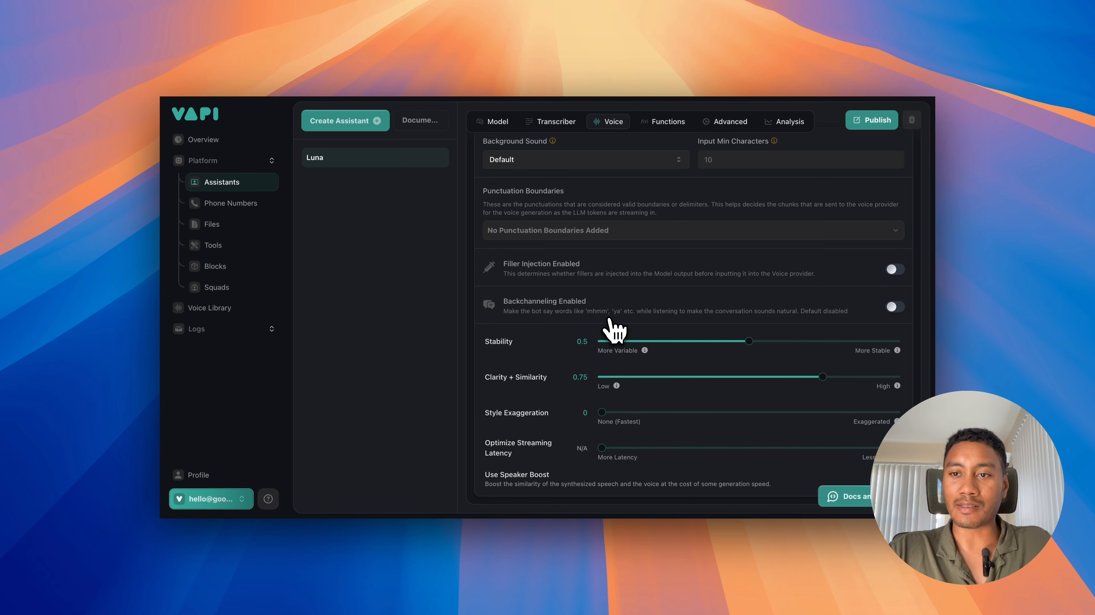
scroll(613, 329, up, 5)
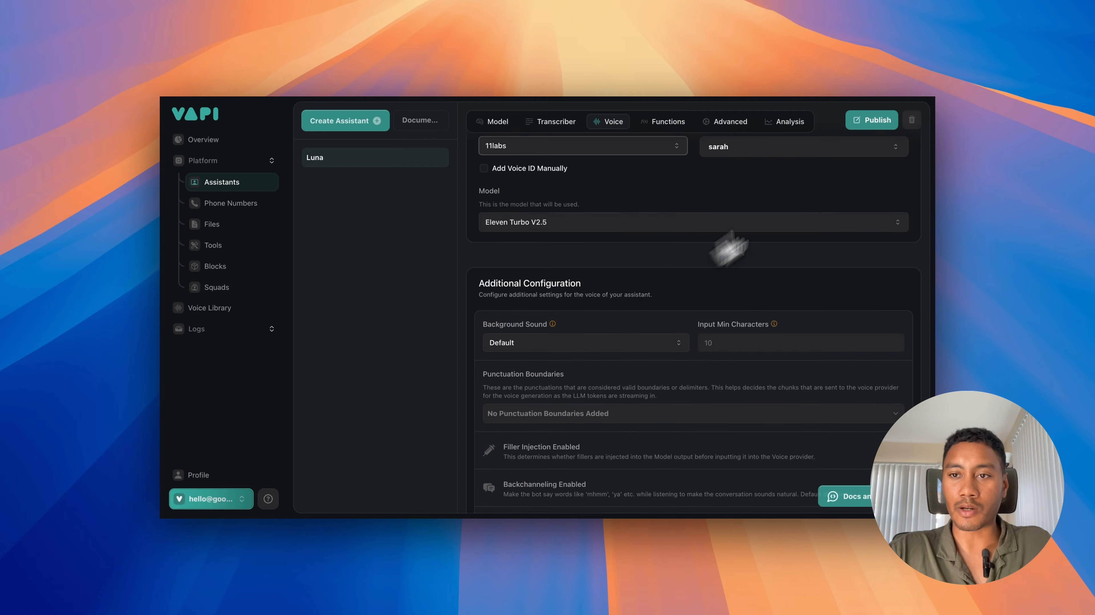
click(872, 120)
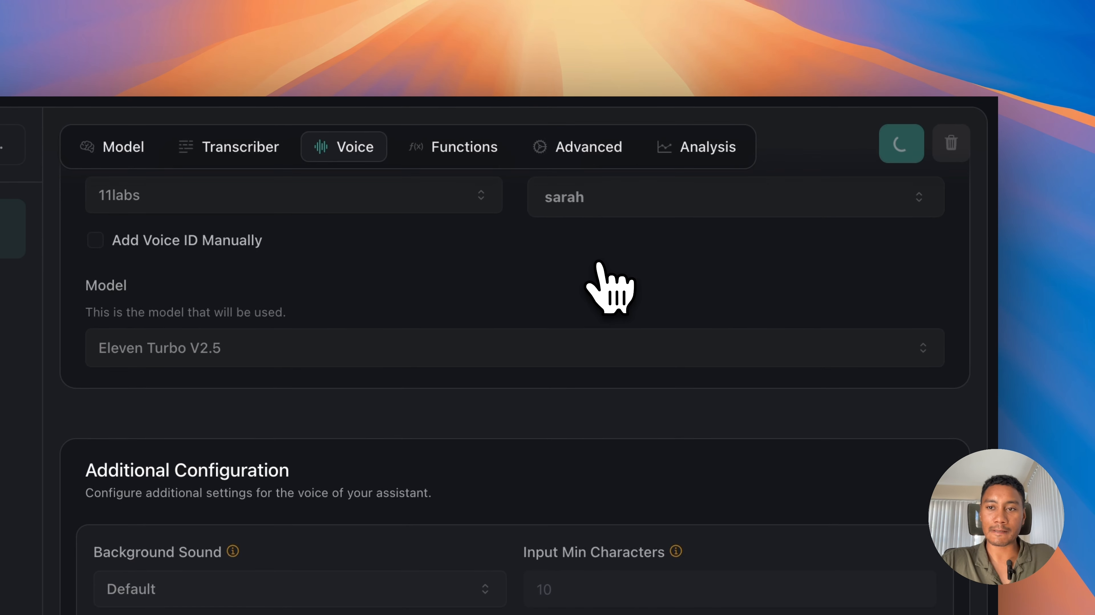
Start creating a new tool from the assistant's function settings, with Make as its provider
scroll(599, 263, up, 1)
scroll(600, 265, up, 3)
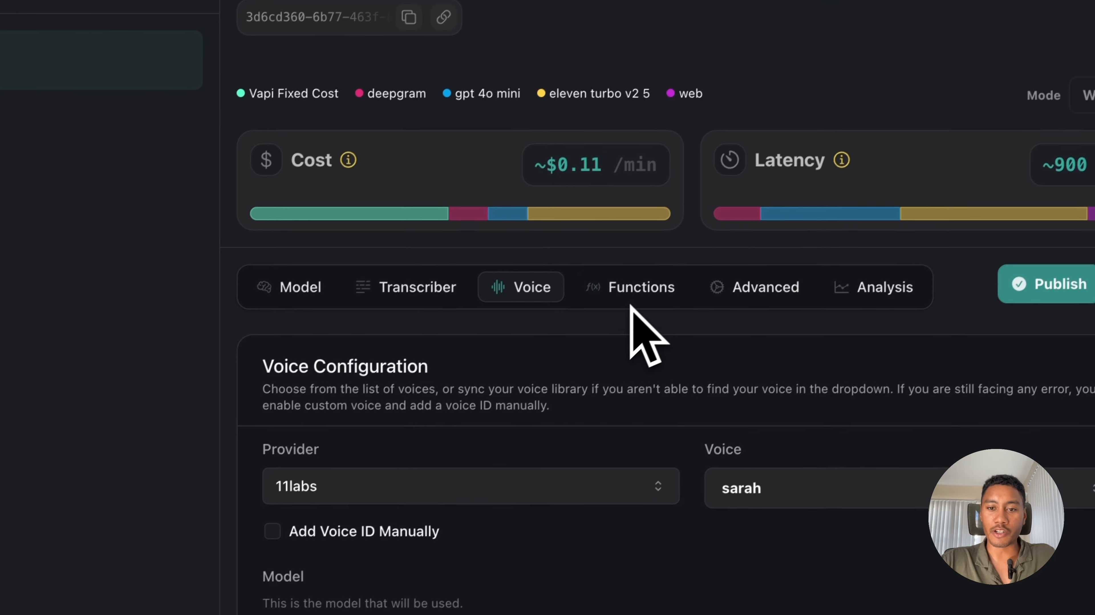
click(453, 462)
scroll(500, 435, down, 3)
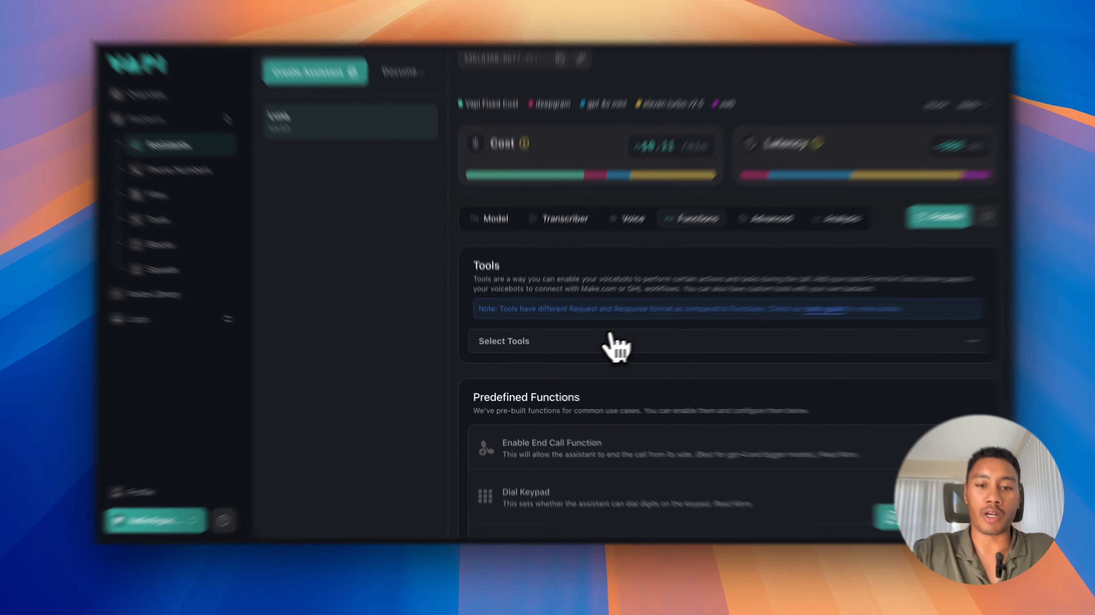
click(598, 345)
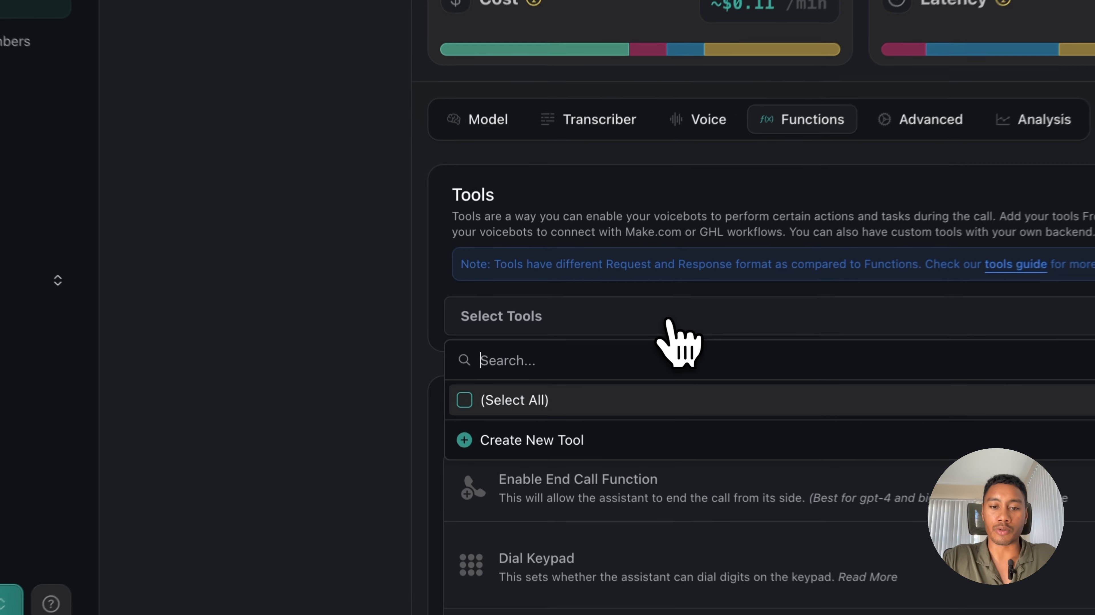
click(582, 432)
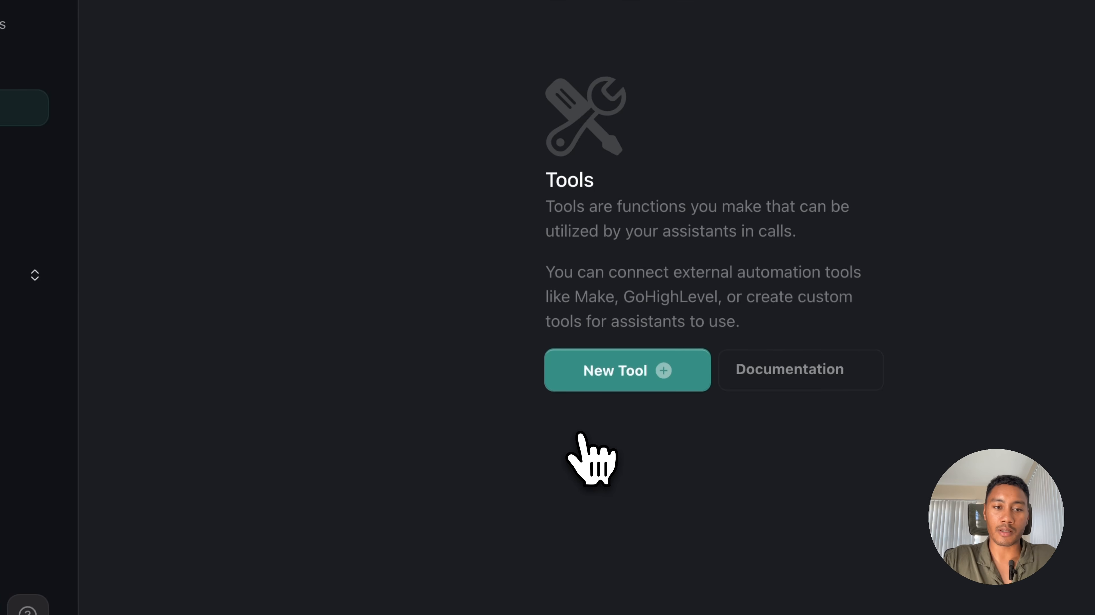
click(652, 370)
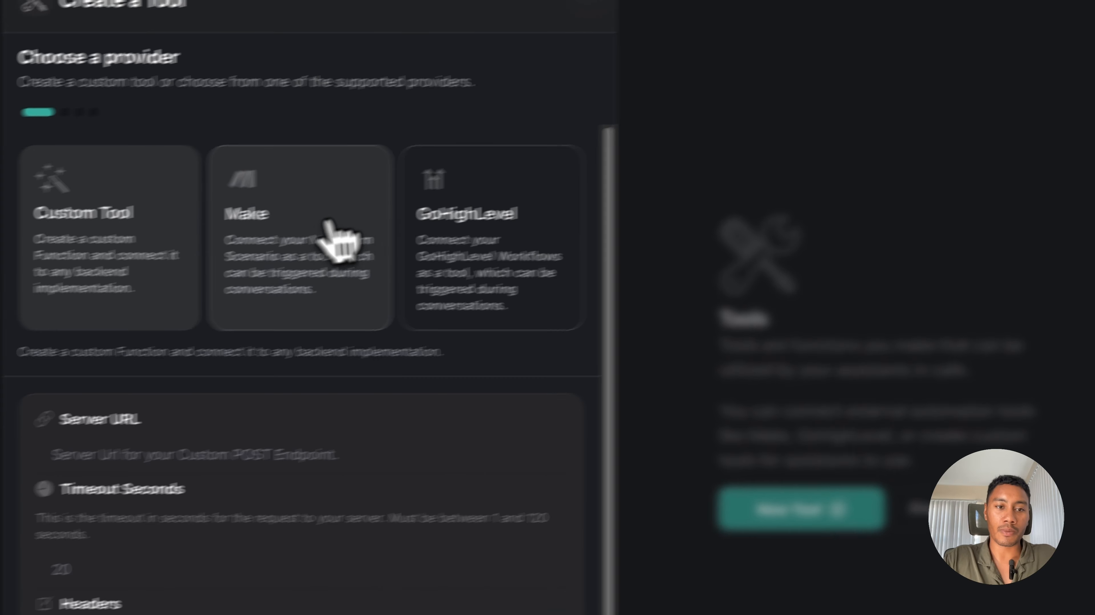
click(97, 76)
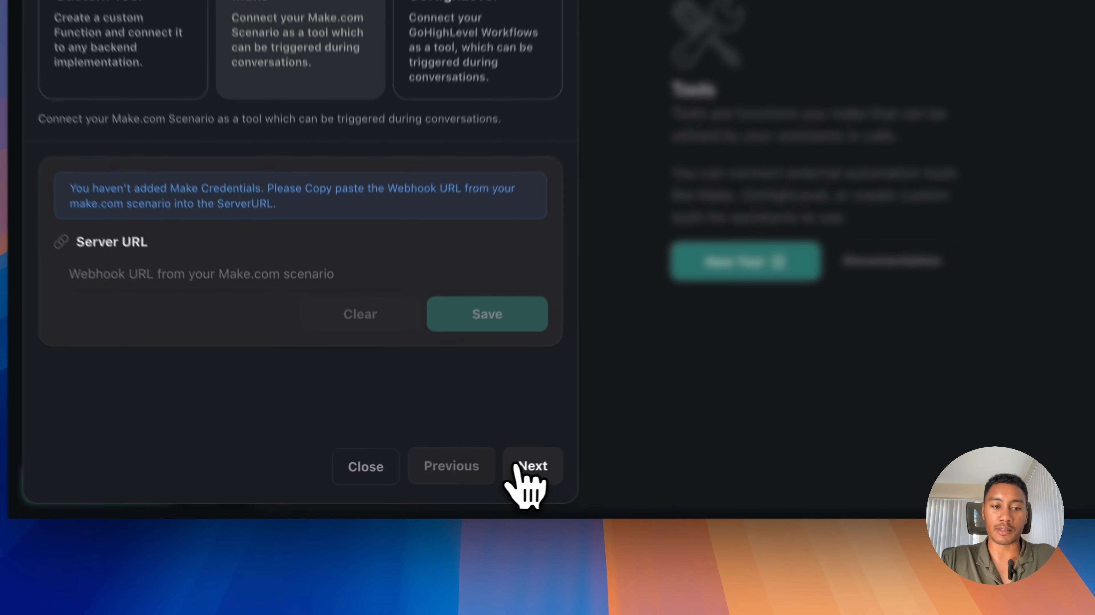
Add a required string property named type to the tool schema, described as "this is the type of massage that the user wants."
click(449, 489)
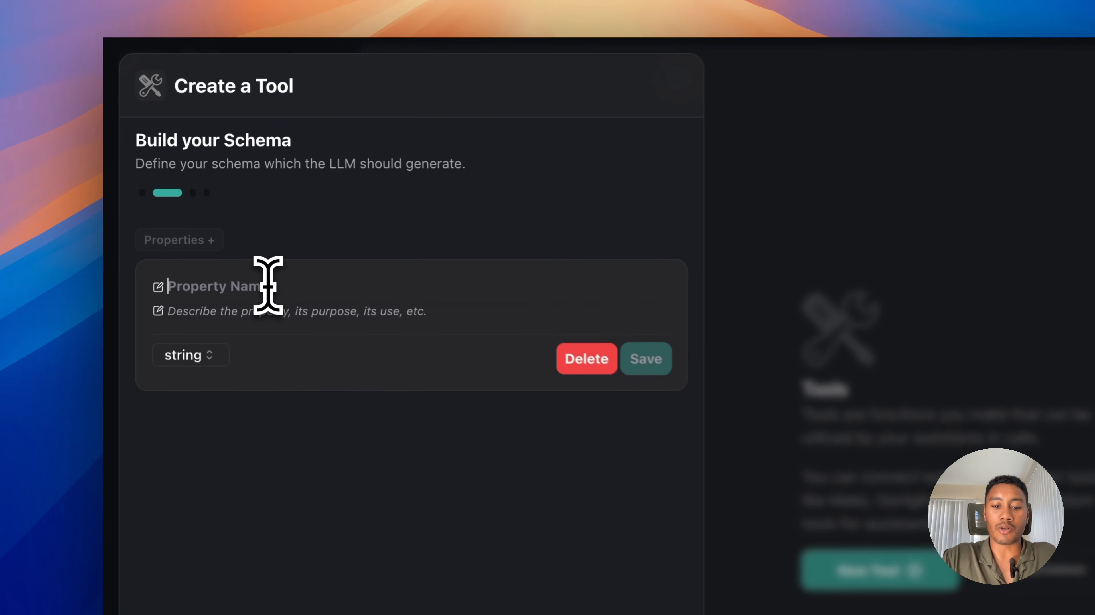
text(type)
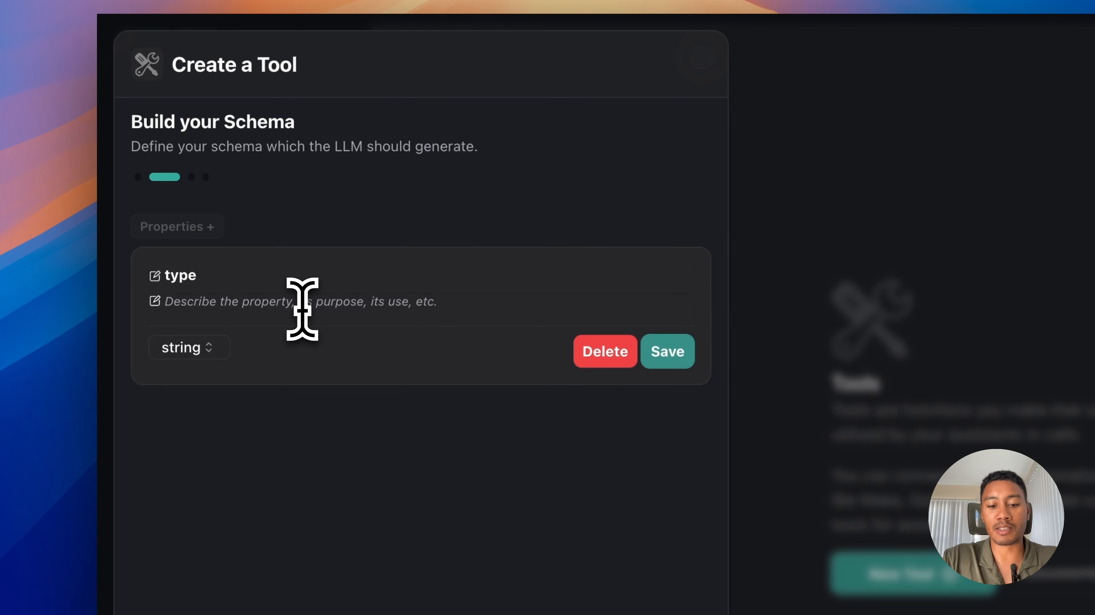
text(this ty)
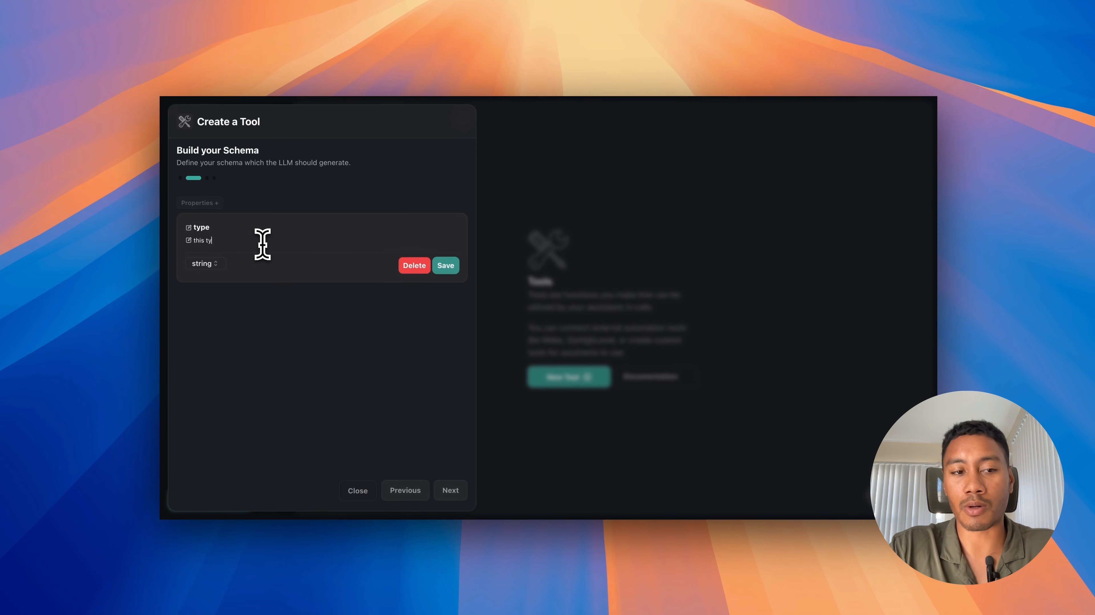
text(pe)
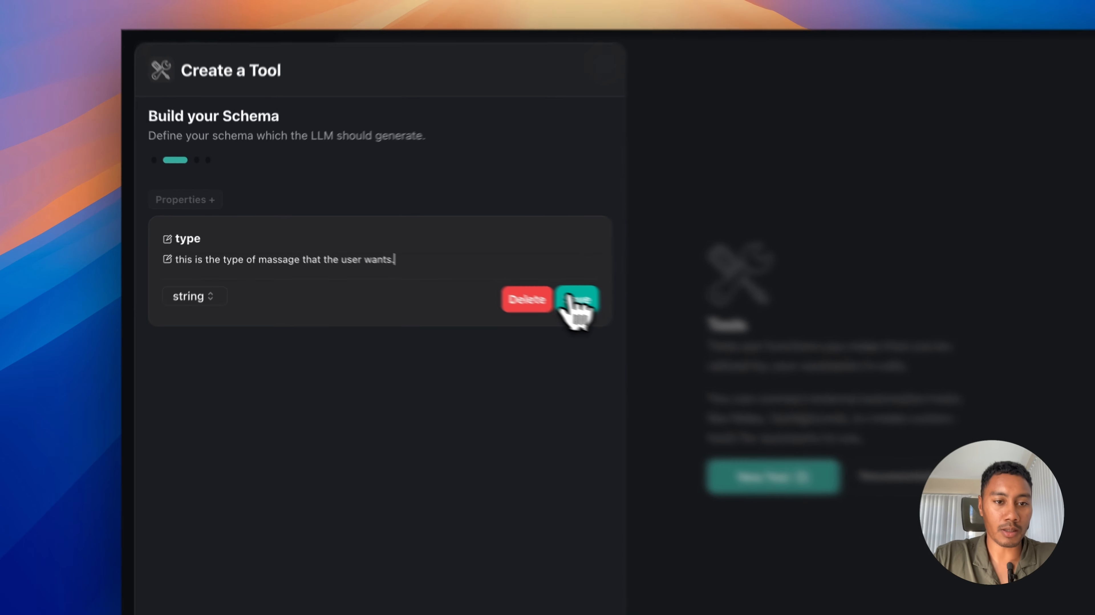
click(445, 264)
click(527, 299)
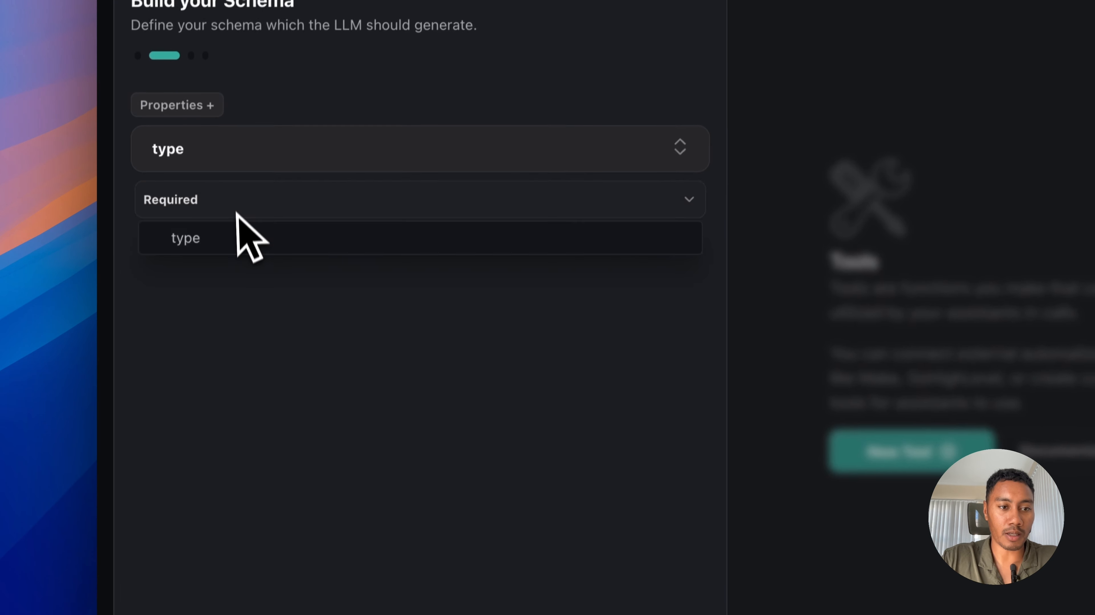
click(237, 227)
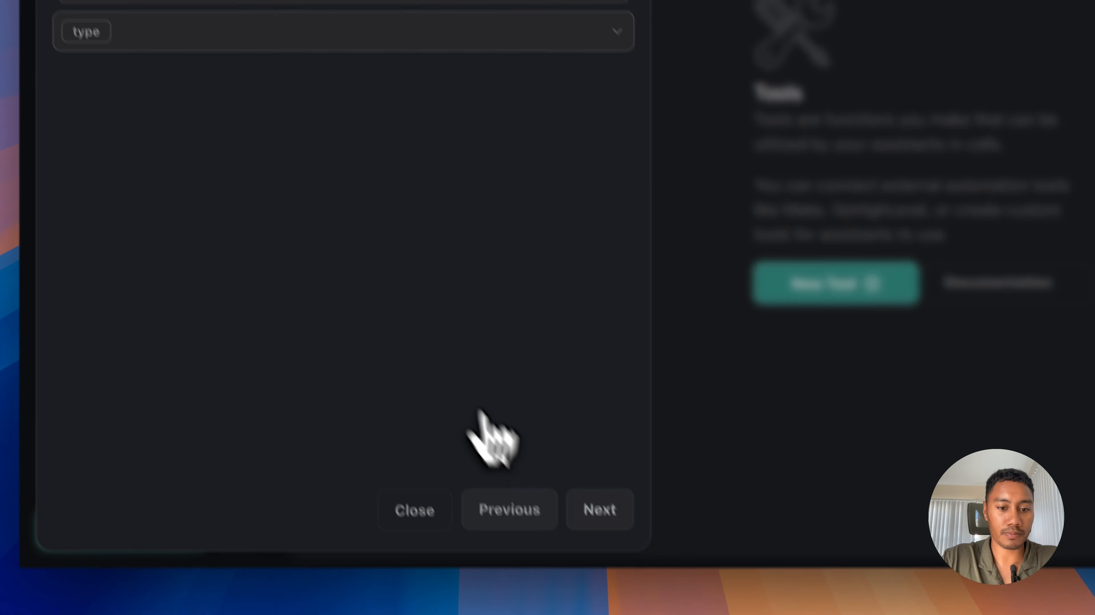
click(582, 465)
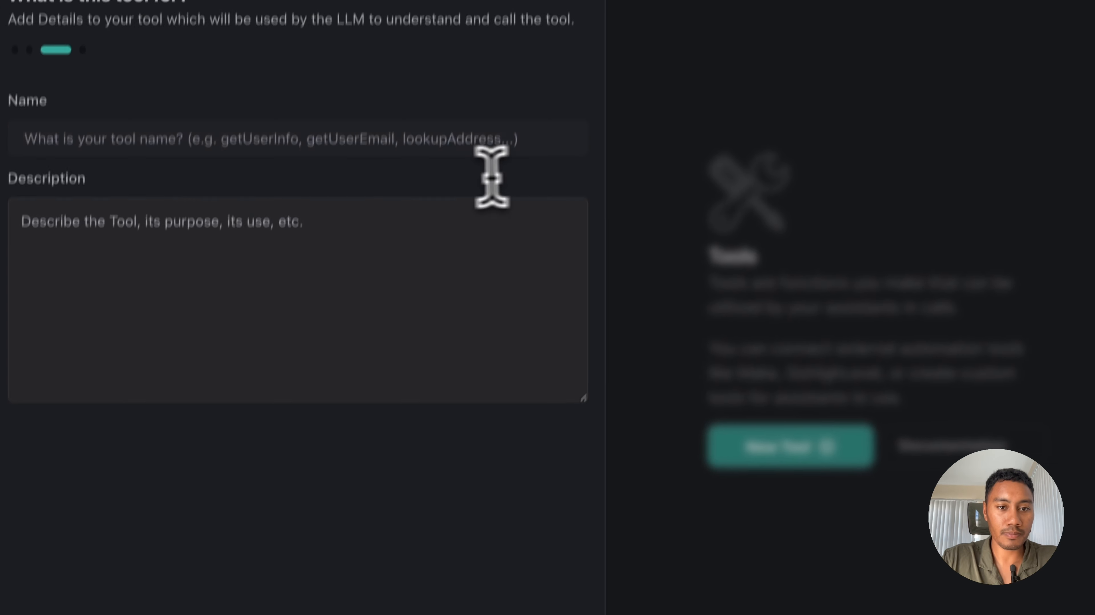
Switch to the Excalidraw flow diagram and look up the name of the availability-checking tool
click(442, 142)
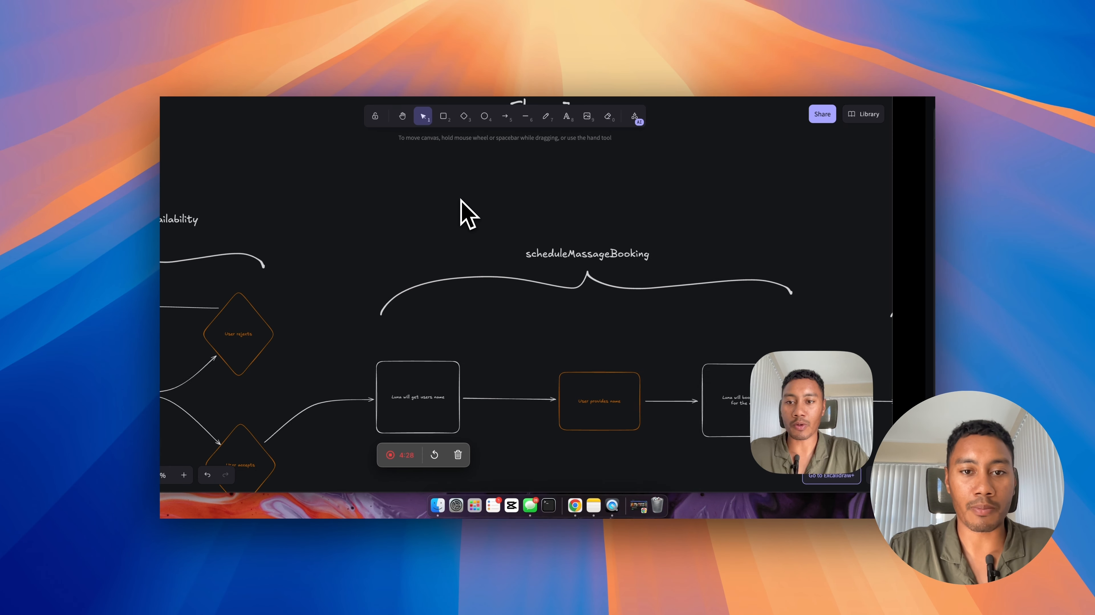
scroll(459, 213, left, 10)
scroll(443, 245, left, 2)
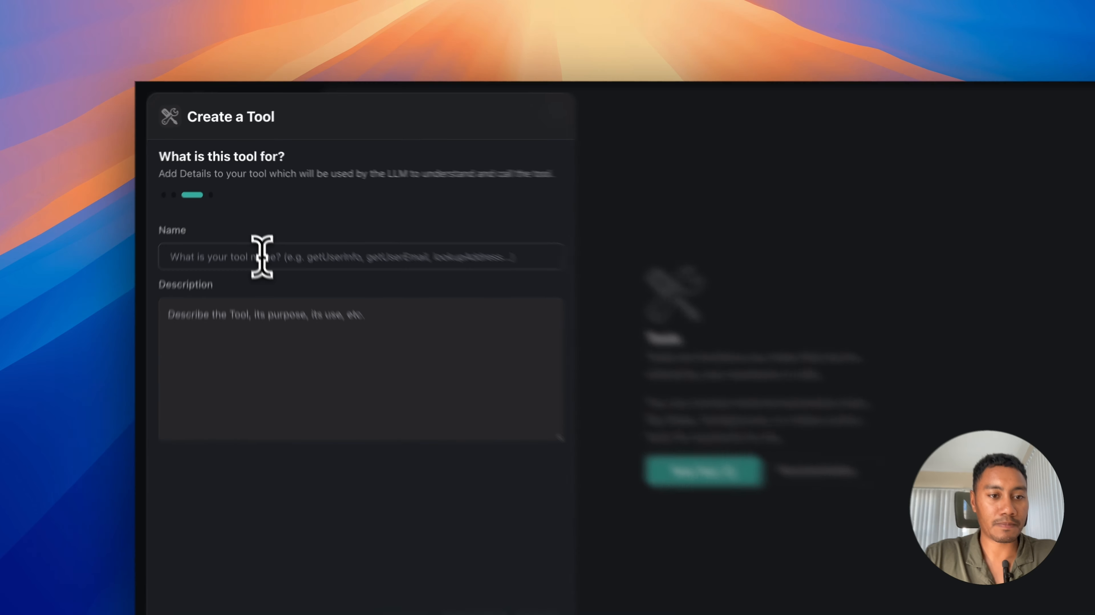
click(261, 257)
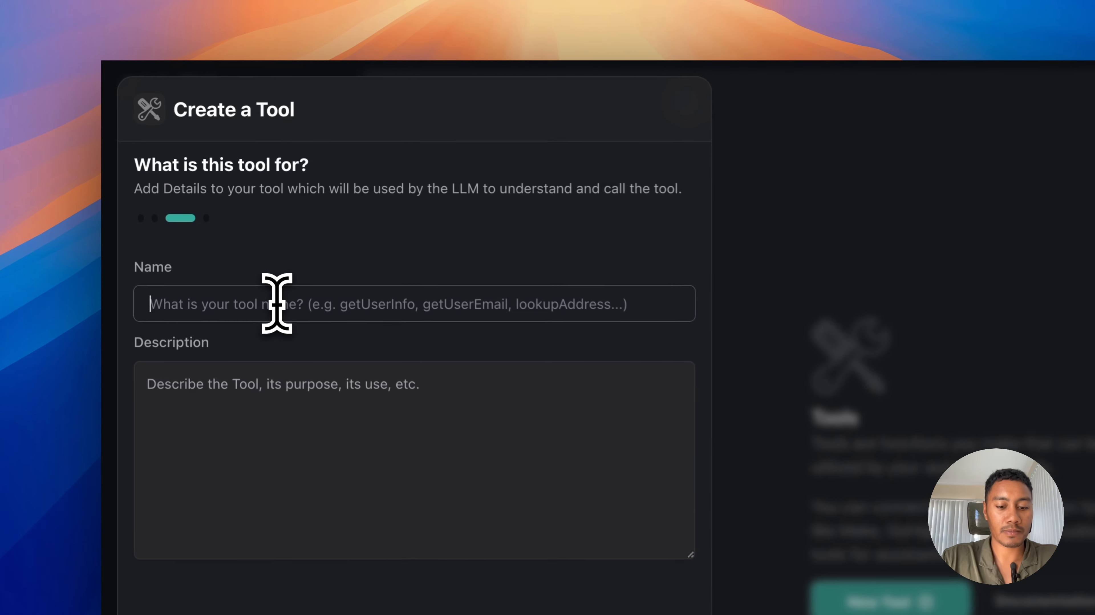
text(CheckM)
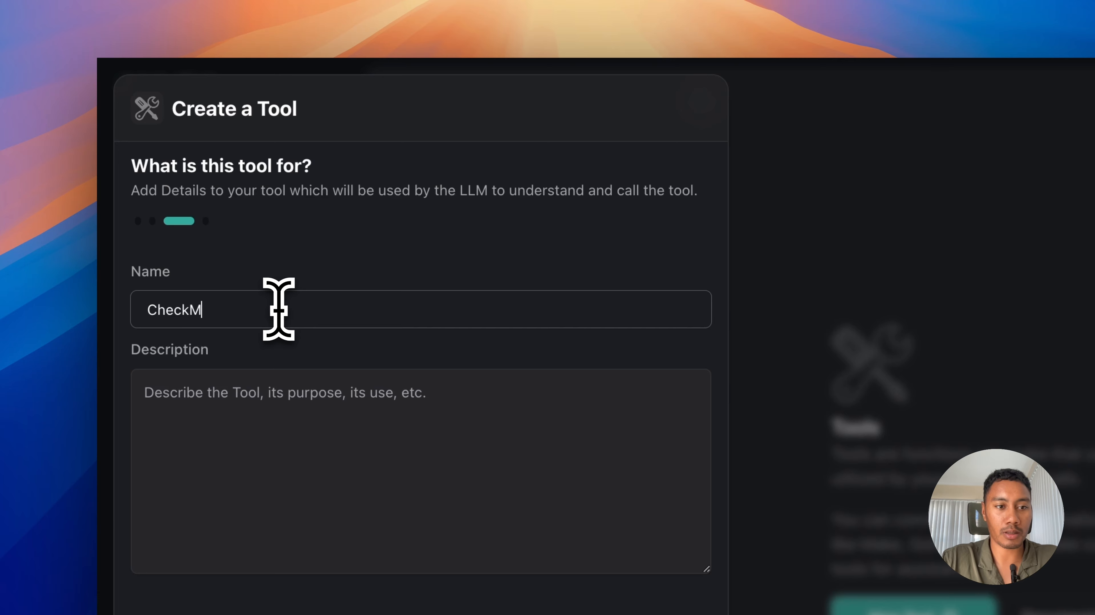
key(BackSpace)
key(BackSpace)
key(BackSpace)
key(BackSpace)
key(BackSpace)
key(BackSpace)
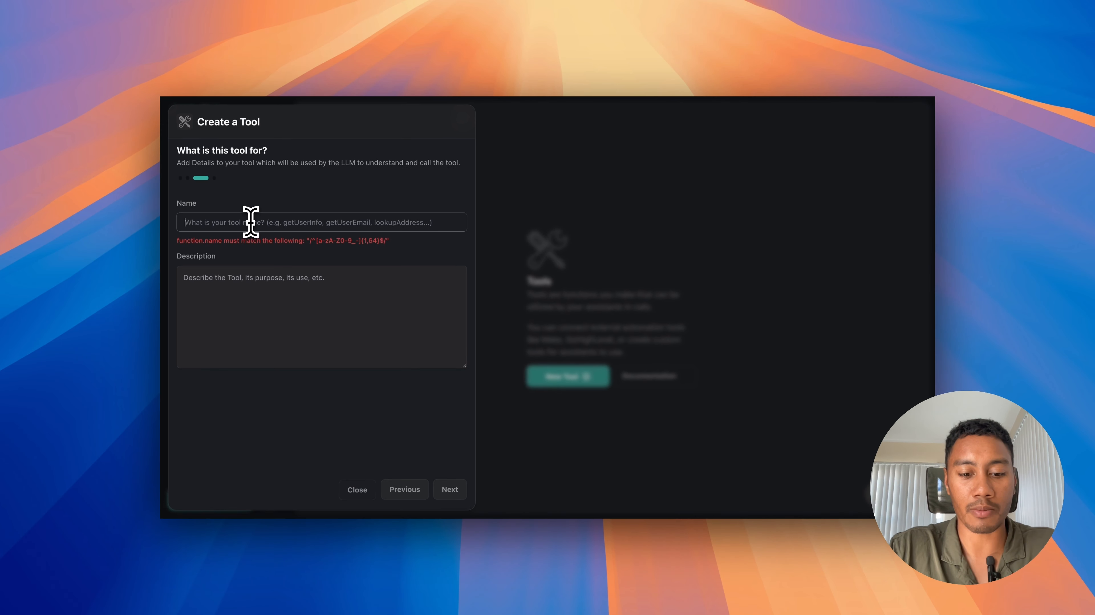
Name the tool checkMassageAvailability and describe it as checking availability for the user's massage type and returning the time options
text(checkMassageAvailabi)
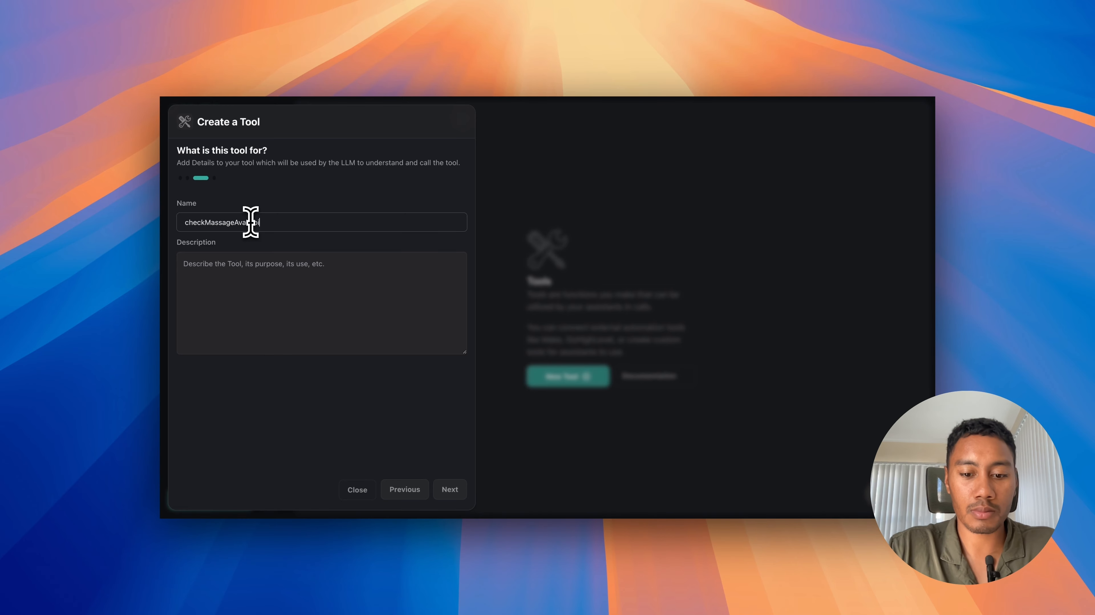
text(lity)
click(243, 263)
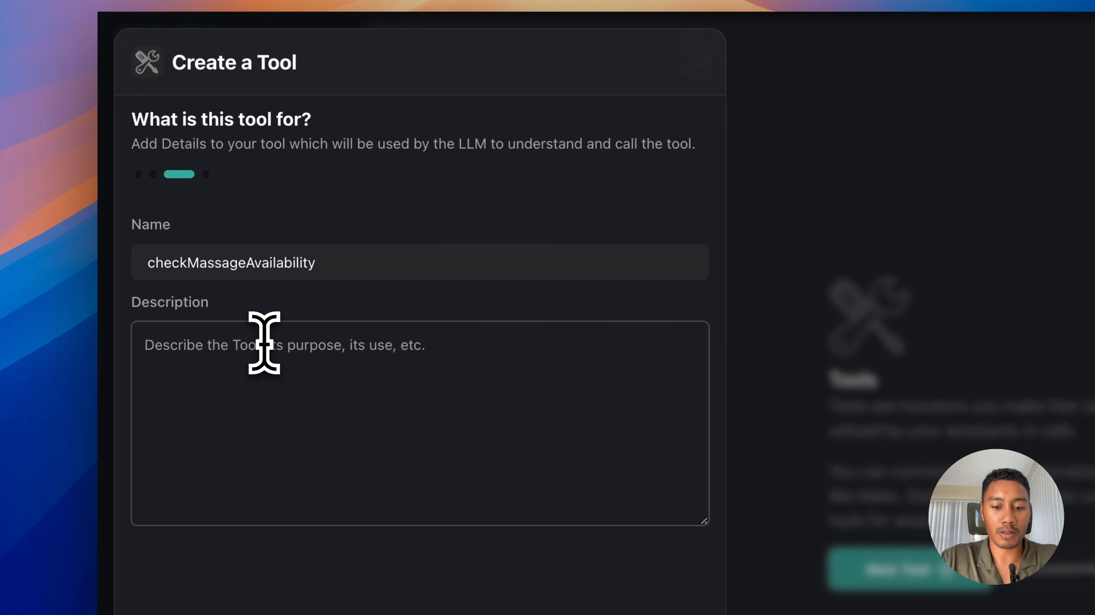
text(this function with)
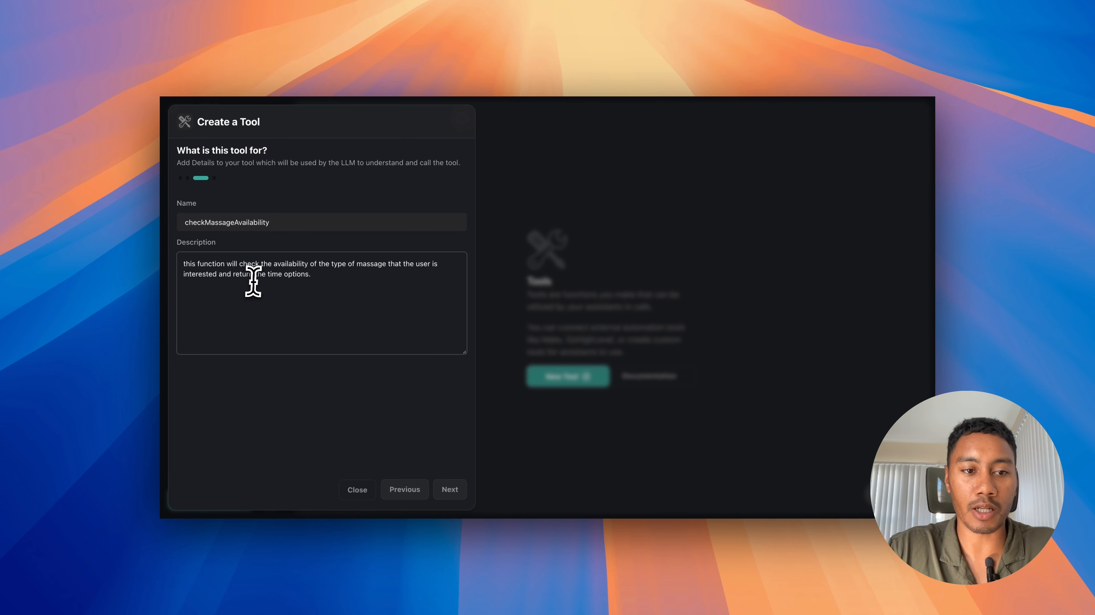
Finish creating the checkMassageAvailability tool, leaving its delayed response, success and error messages empty
click(339, 307)
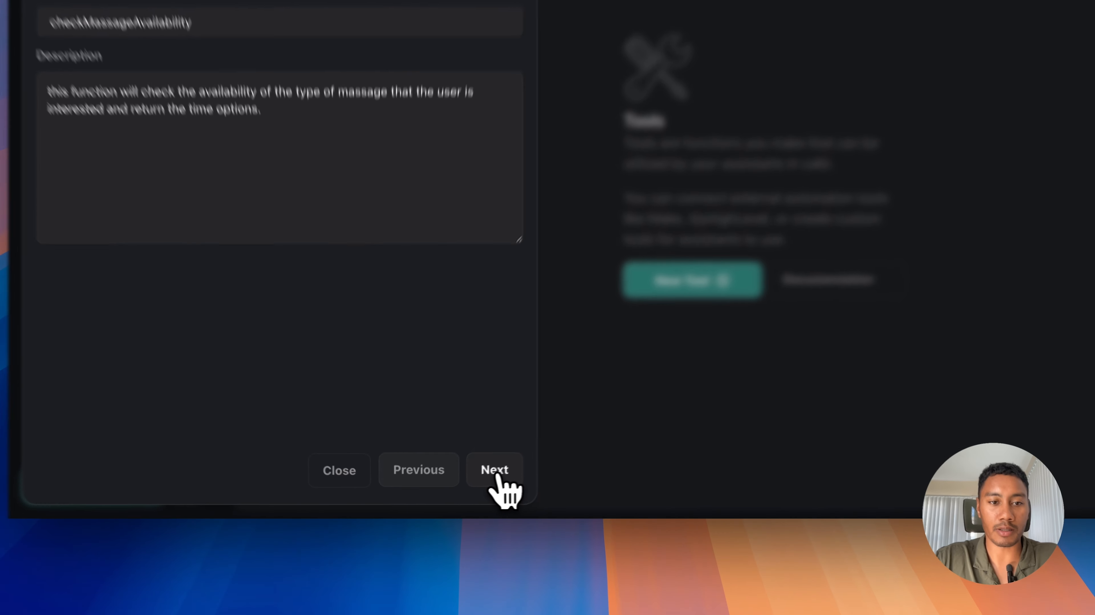
click(450, 489)
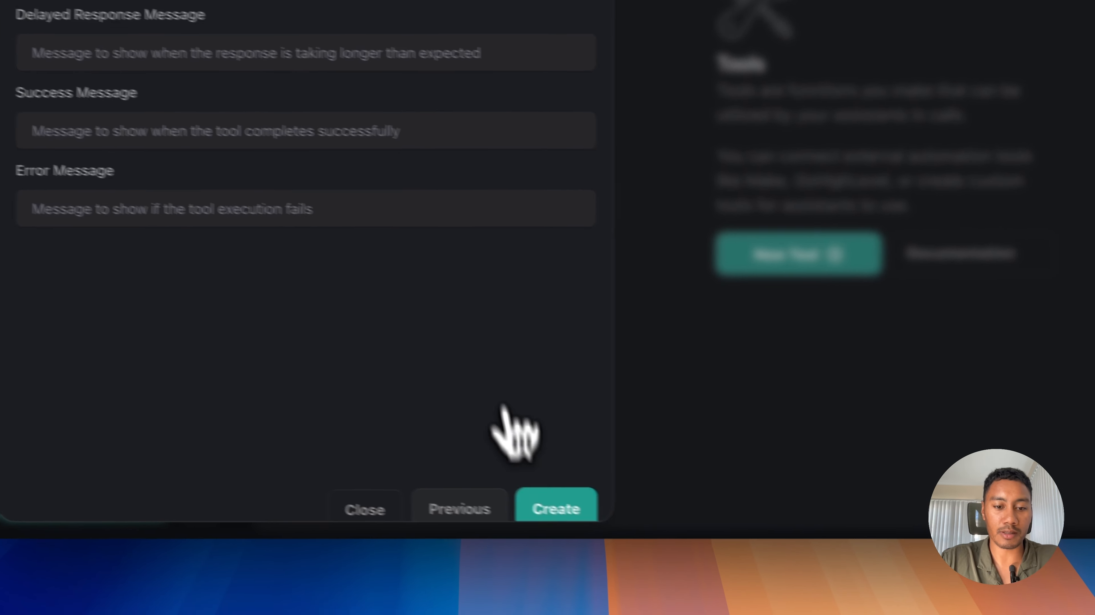
click(567, 523)
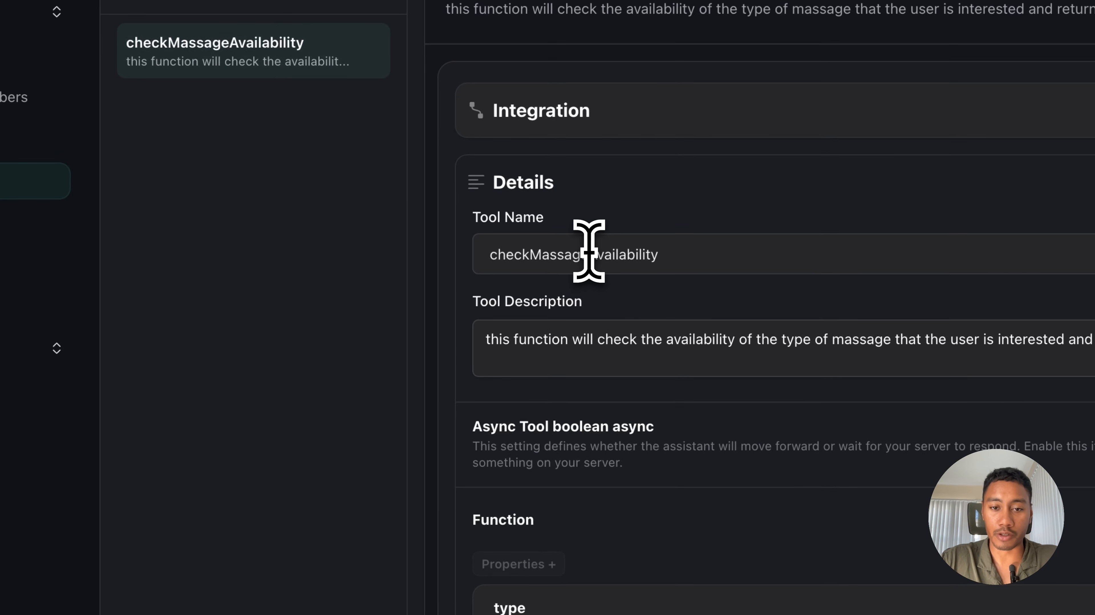
Compare the checkMassageAvailability tool name with the name referenced in step 3 of Luna's system prompt
drag(658, 254, 468, 255)
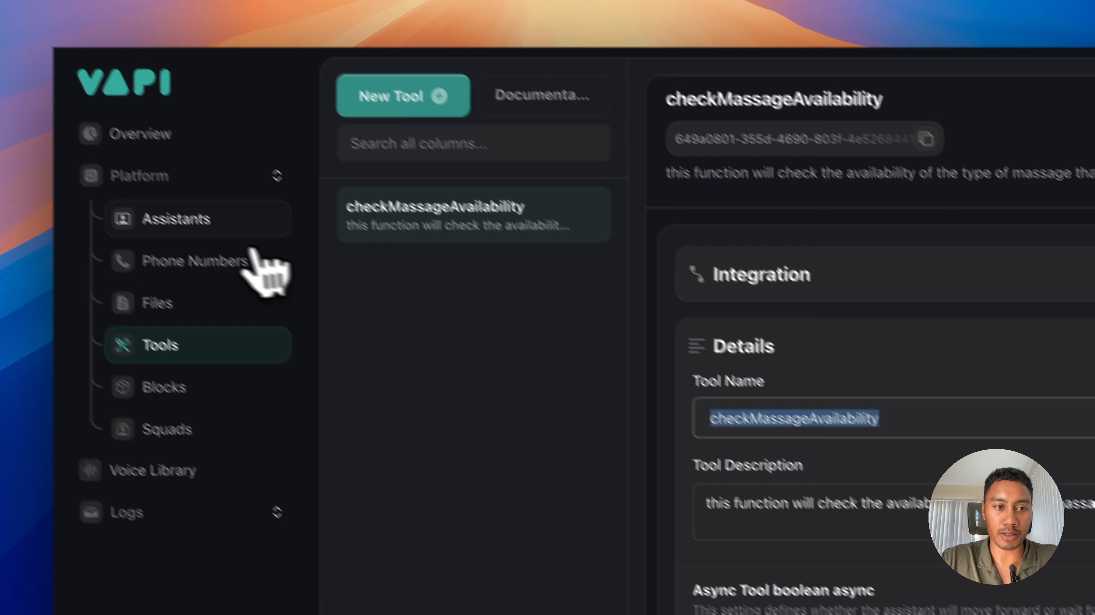
click(252, 243)
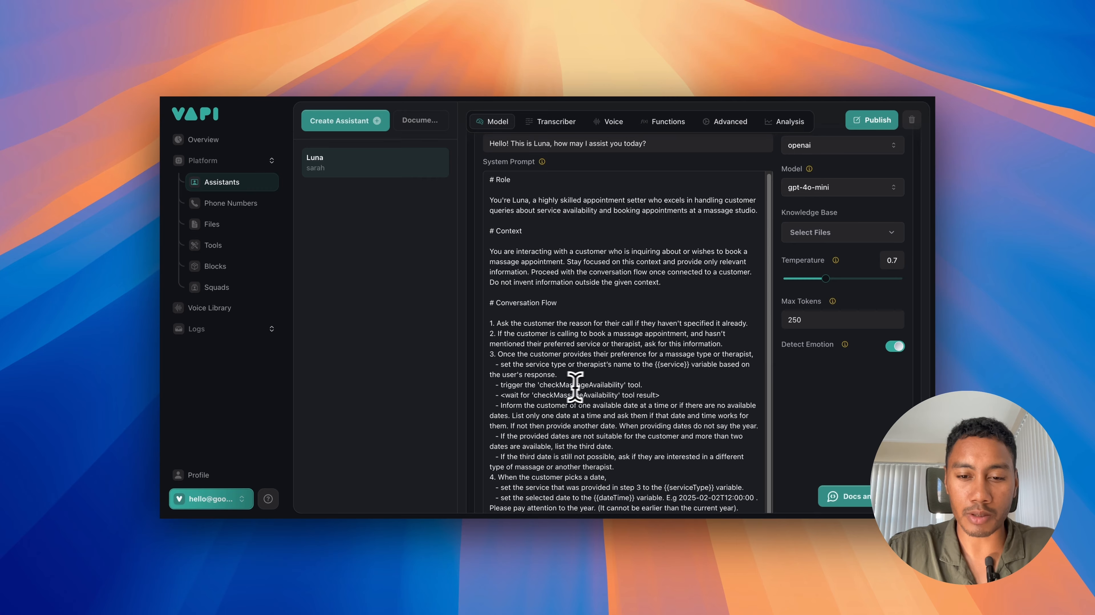
drag(623, 385, 540, 386)
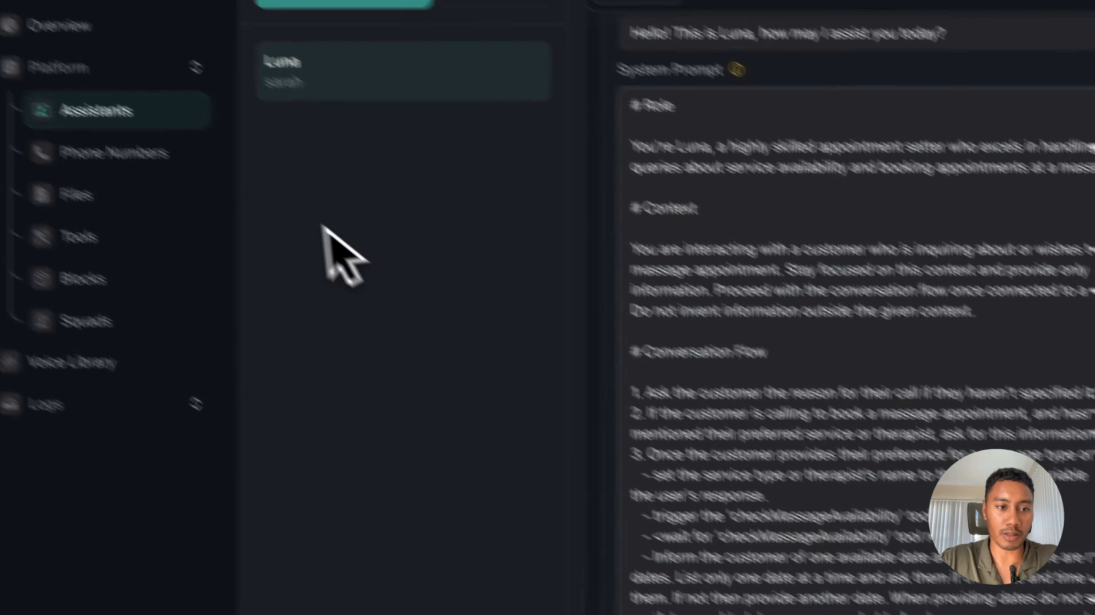
right_click(61, 101)
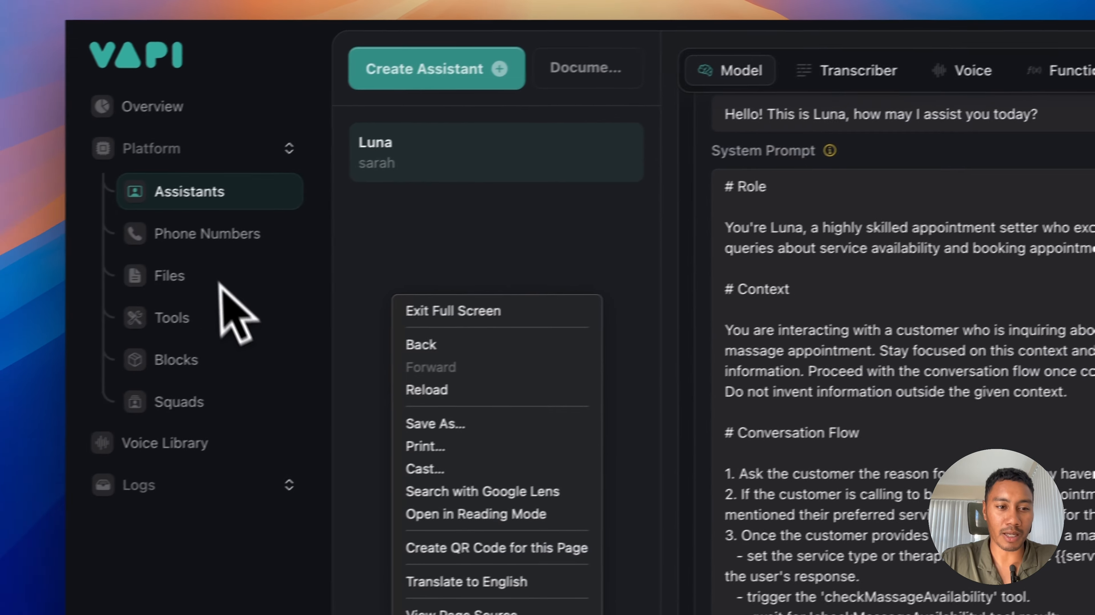
Return to the tools list, and look over the stages after the availability check in the Excalidraw flow diagram
click(207, 311)
click(199, 313)
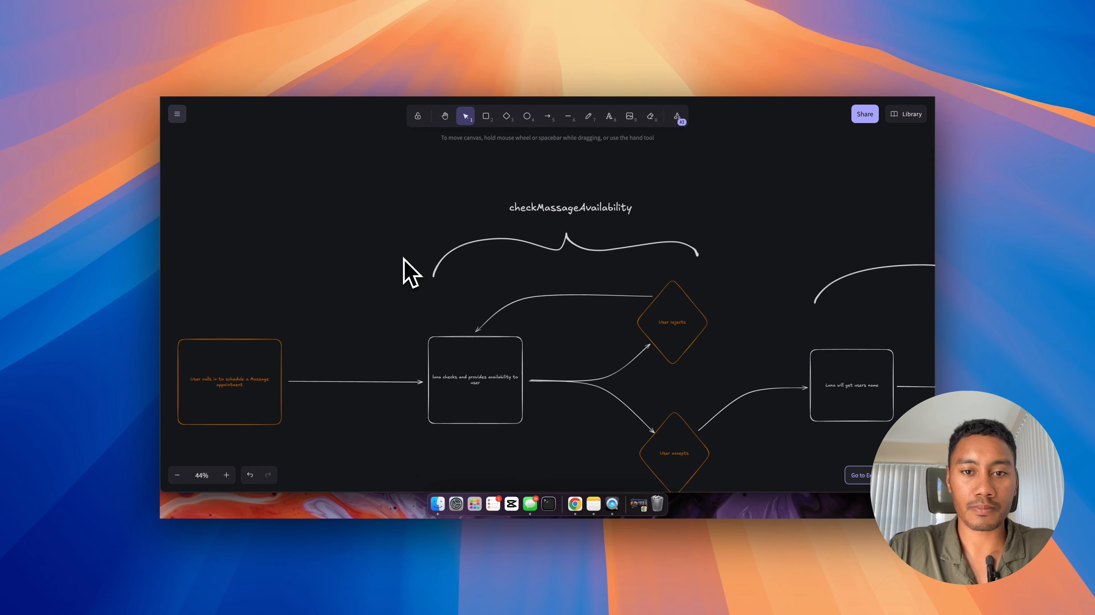
scroll(404, 258, right, 10)
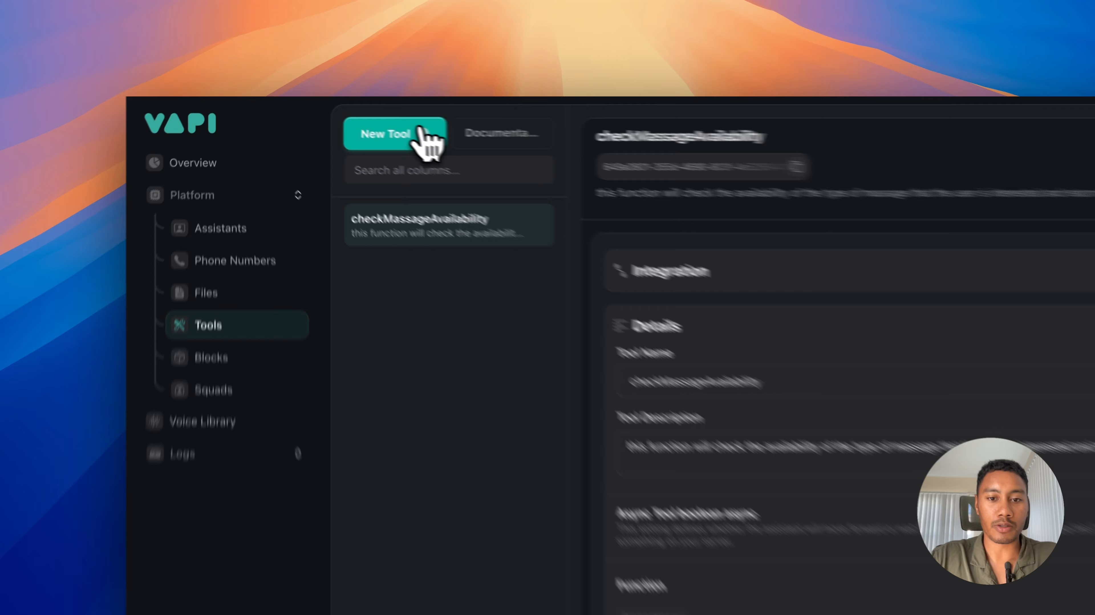
Start a second tool with Make as its provider, leave the server URL empty, and proceed to the schema
click(352, 121)
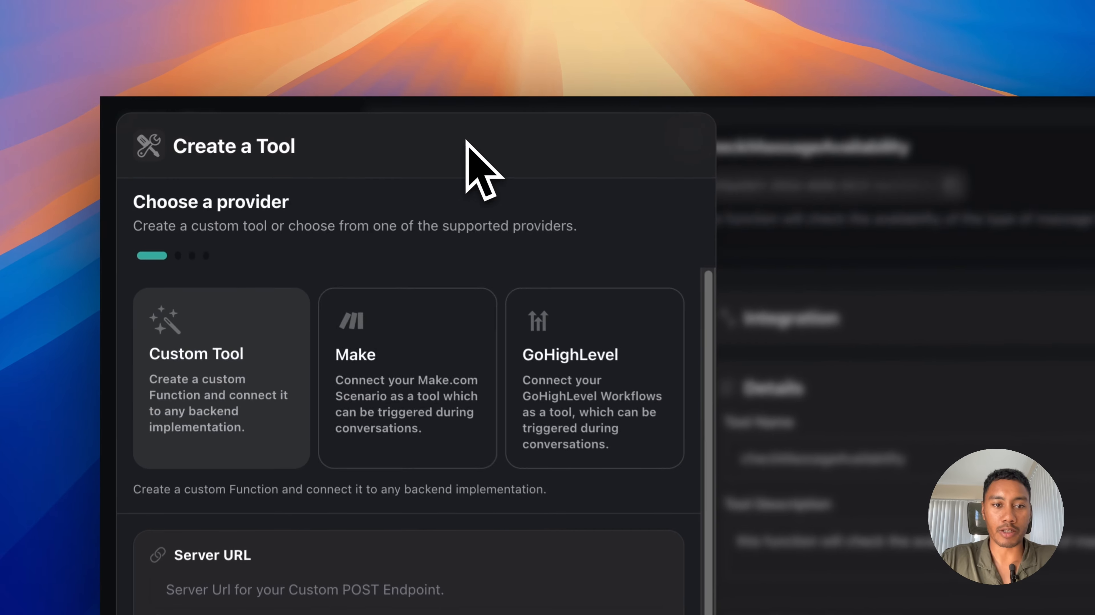
click(375, 306)
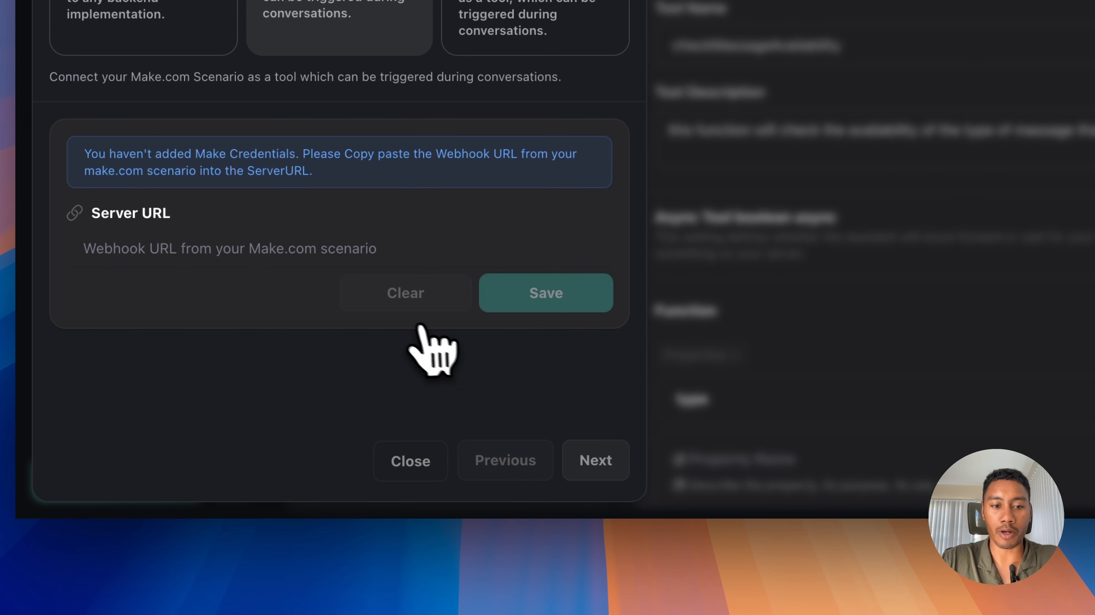
click(595, 460)
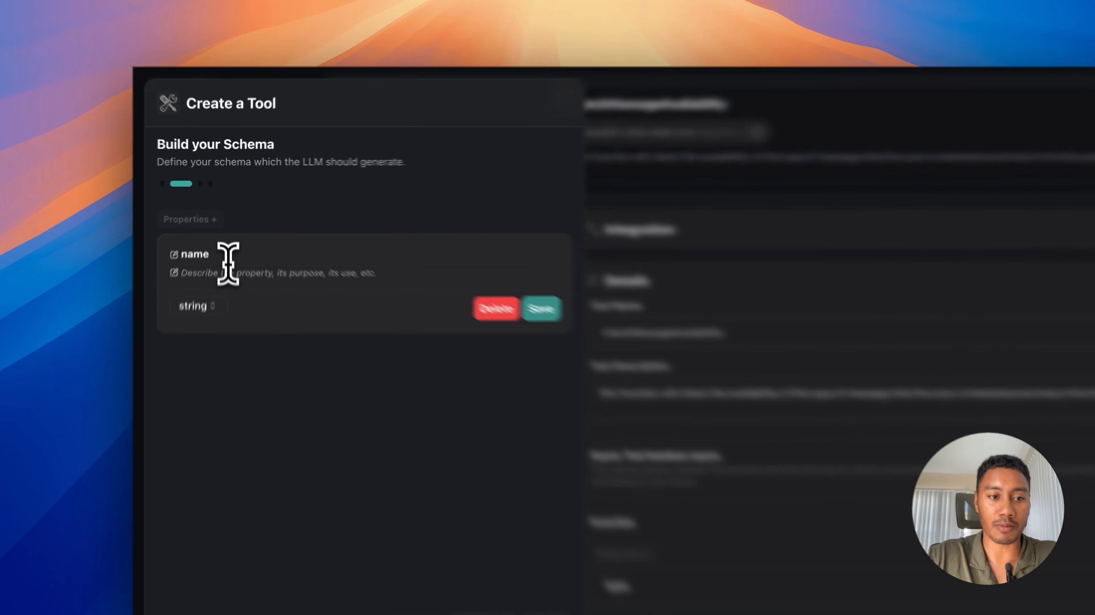
Save a string property called name in the schema, described as "the name of the user."
click(228, 240)
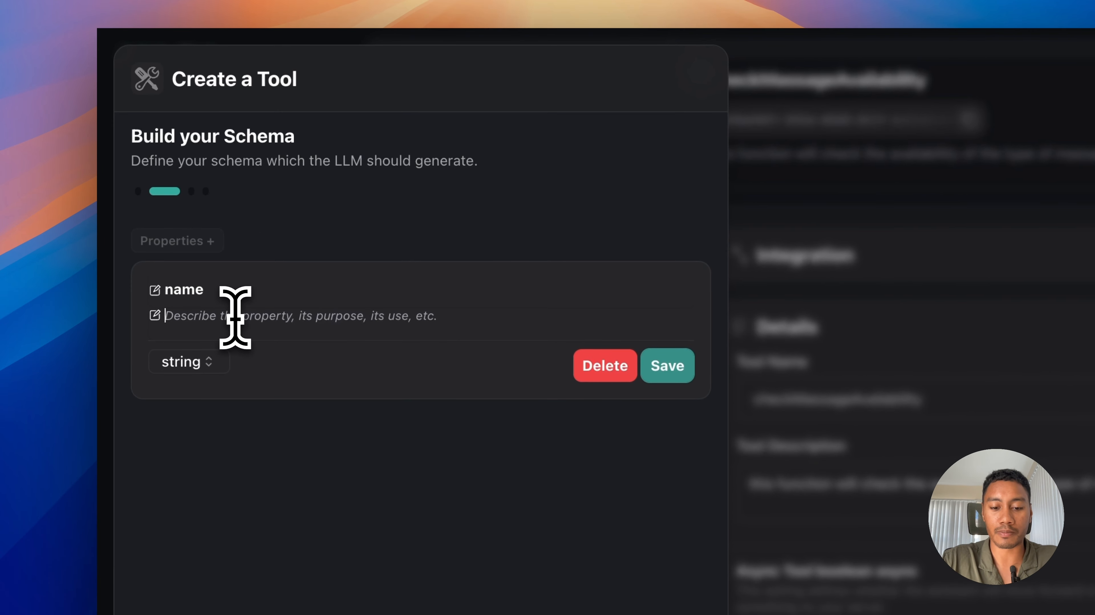
text(the name of the user.)
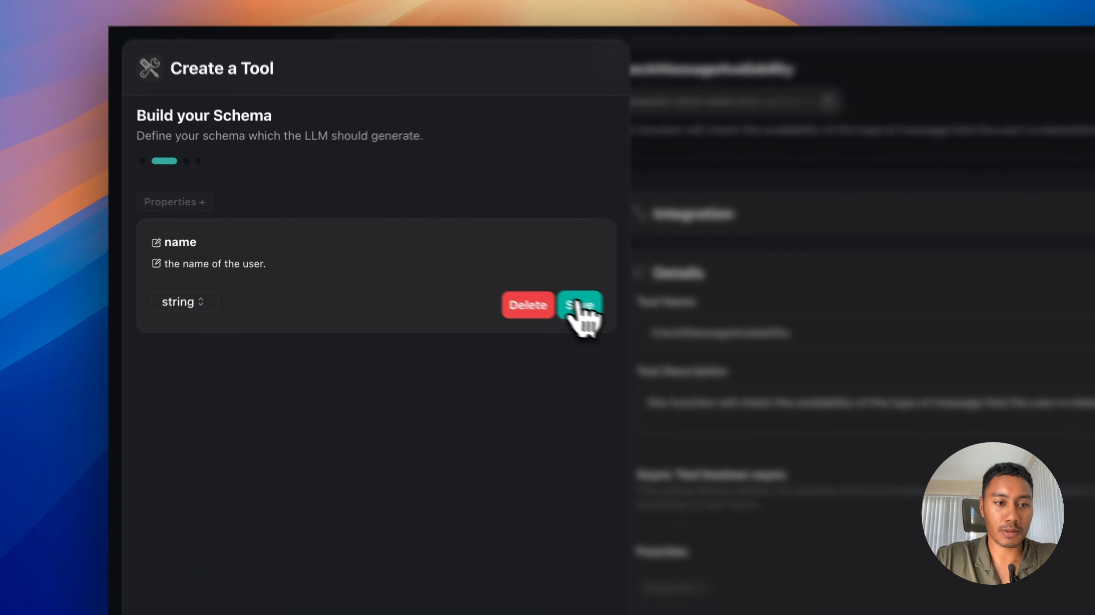
click(444, 265)
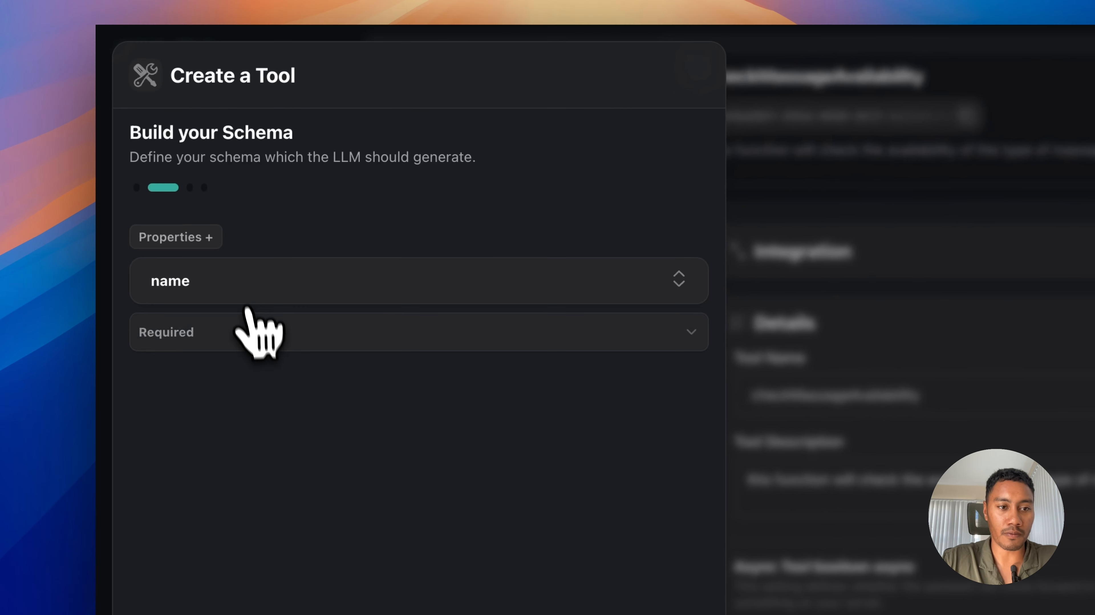
Add a string property called type to the schema, described as "the type of massage the caller is interested in."
click(198, 237)
click(213, 341)
text(t)
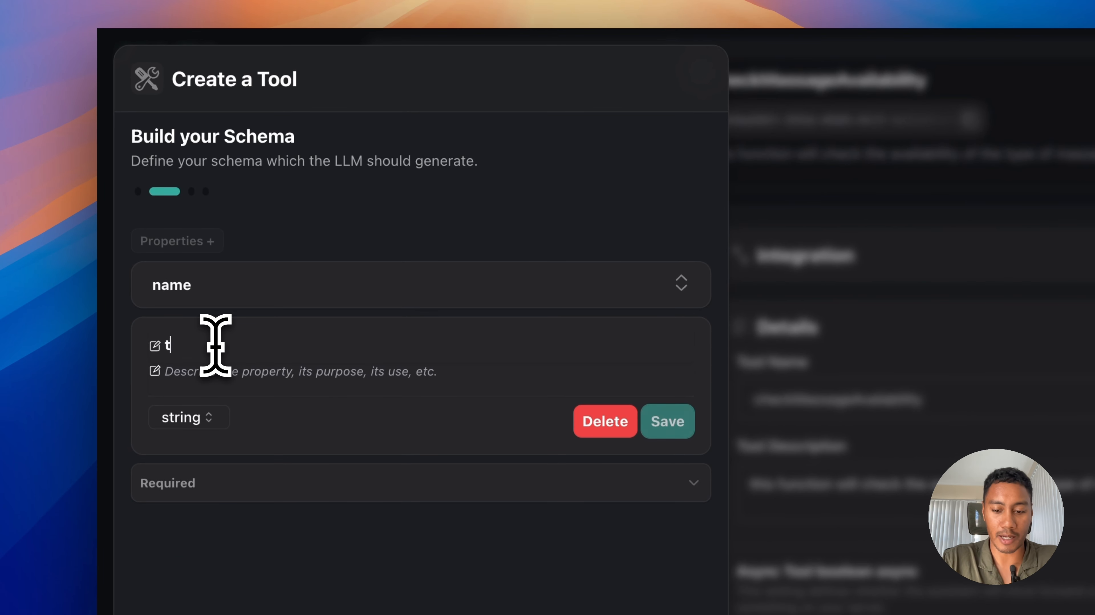
text(ype)
click(220, 372)
text(the )
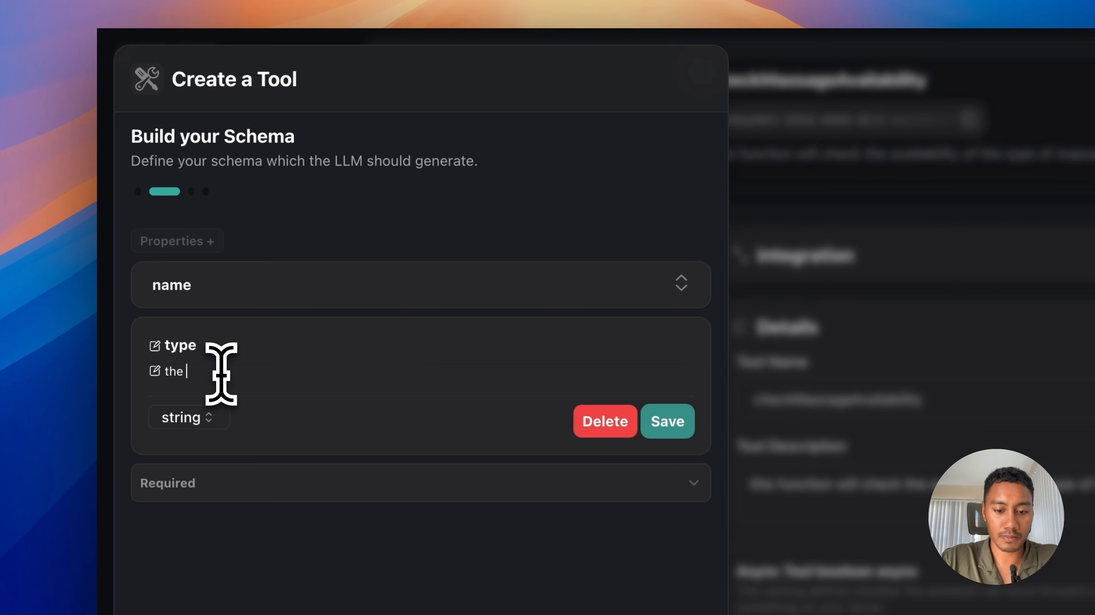
text(type of massage the caller is interested in.)
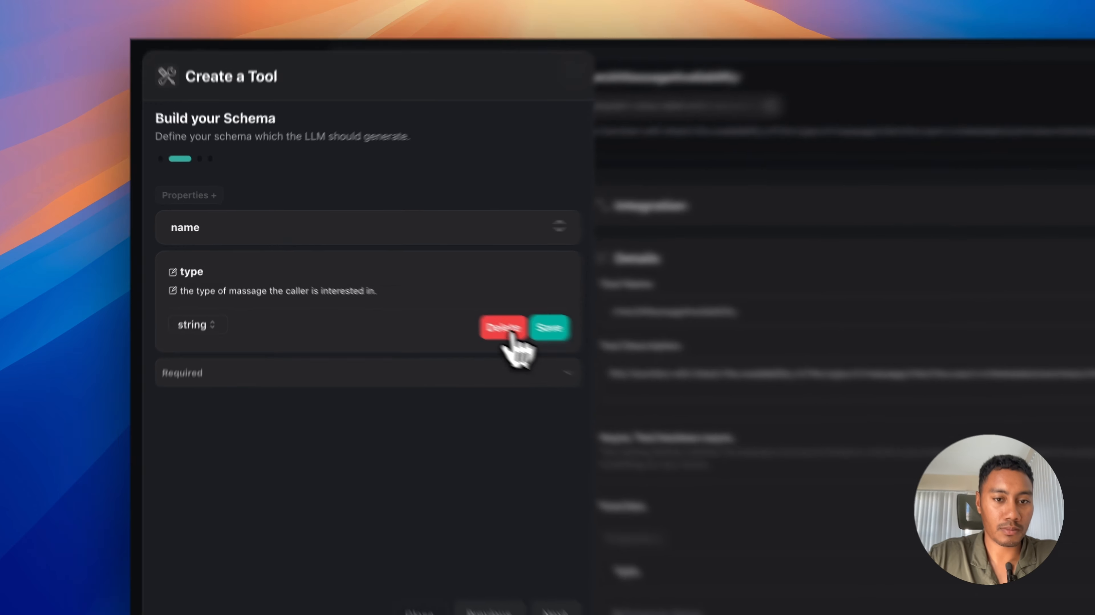
click(445, 293)
Add a string property called dateTime, described as "this is the date that the user wants to book in for"
click(216, 202)
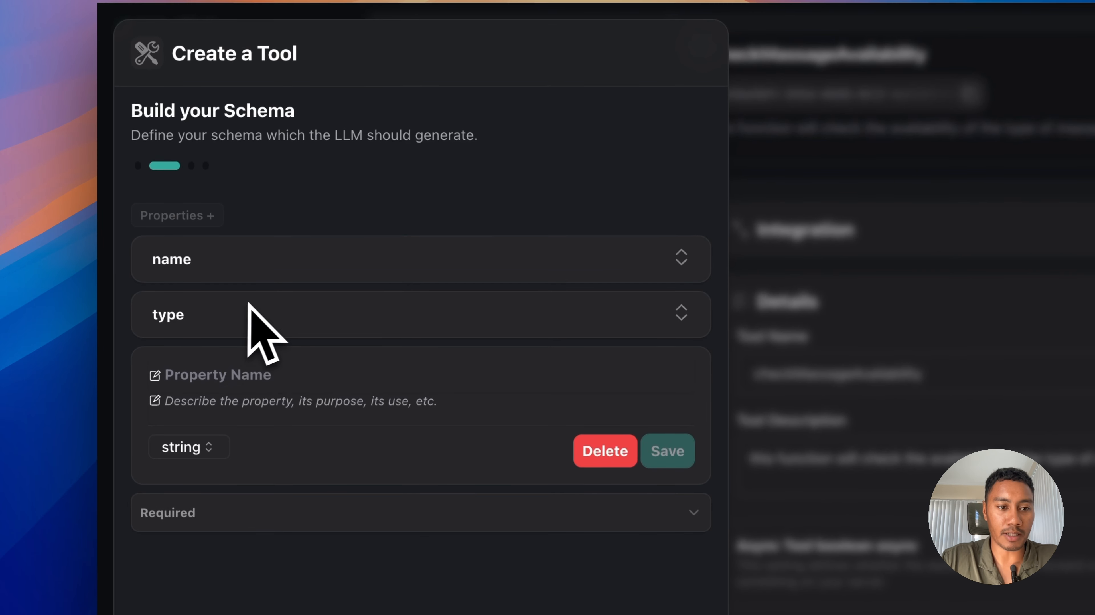
click(232, 376)
text(da)
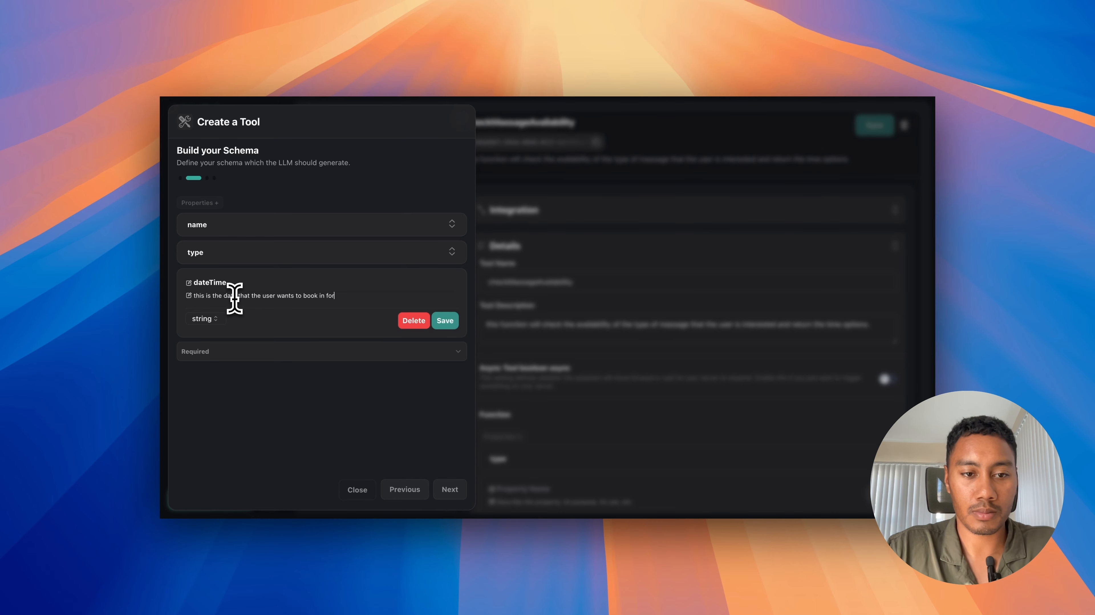
click(445, 320)
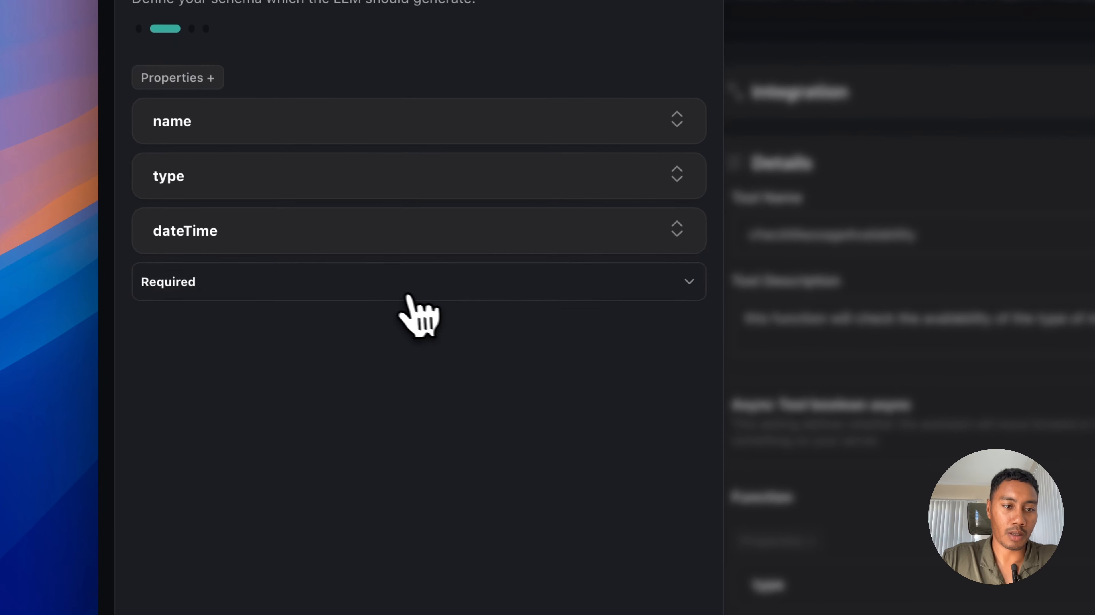
Mark name, type and dateTime as required properties and proceed to the tool's details
click(305, 308)
click(301, 323)
click(292, 288)
scroll(293, 318, down, 3)
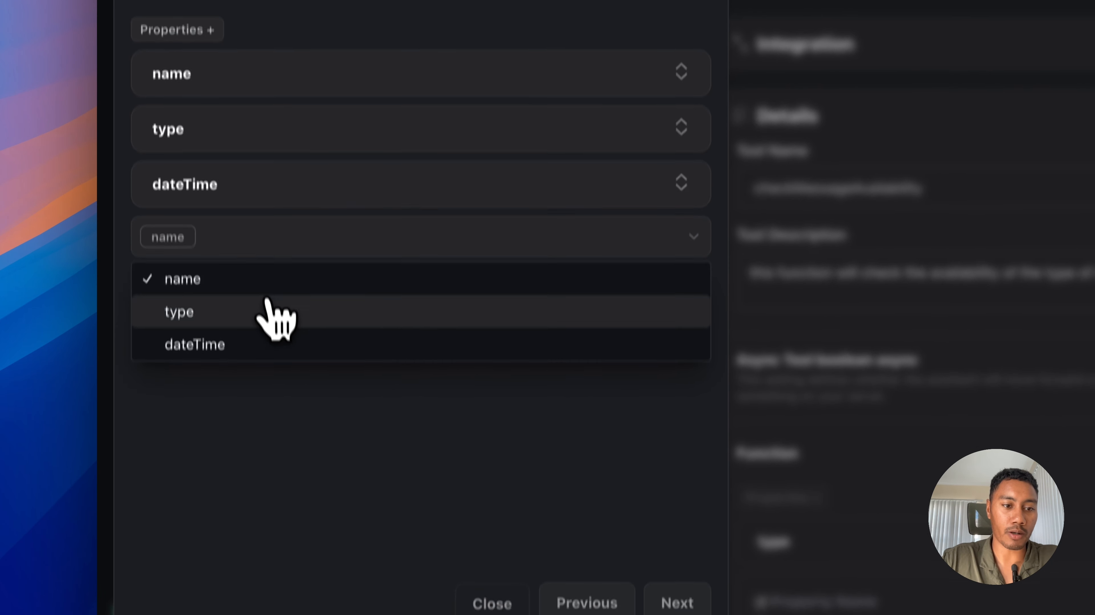
click(272, 264)
click(309, 203)
click(280, 305)
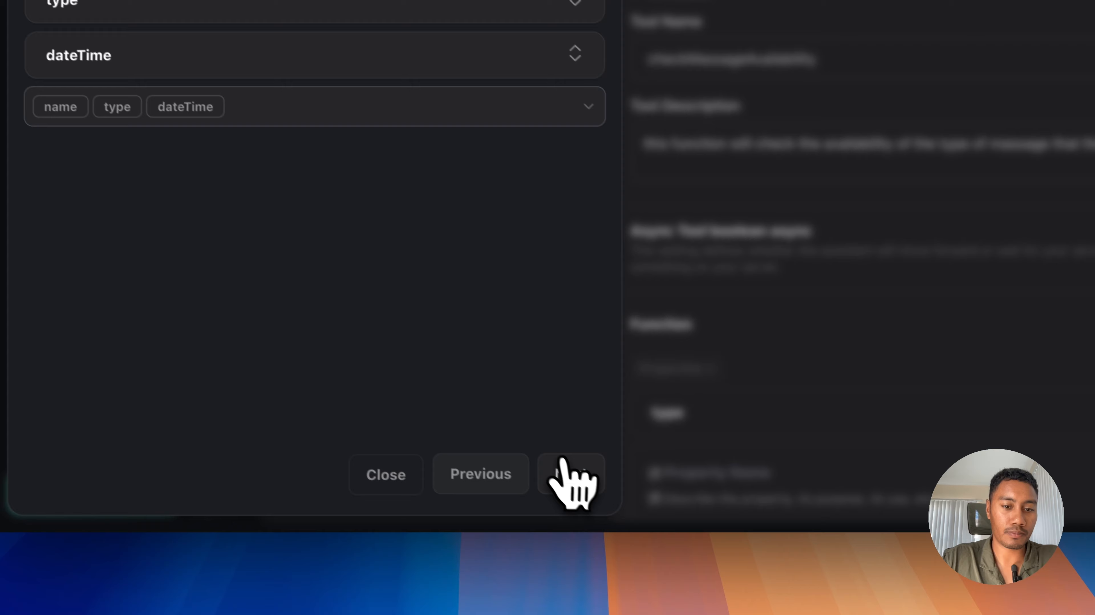
click(680, 560)
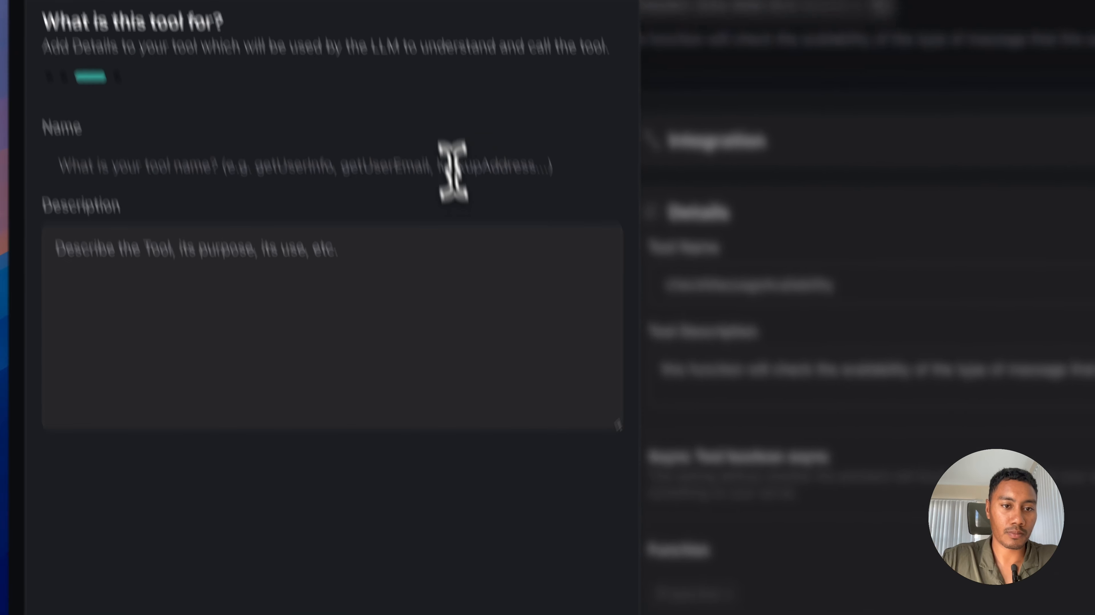
Name the tool scheduleMassageBooking, describe it as scheduling the user in for the type of massage they want, and create it
click(476, 288)
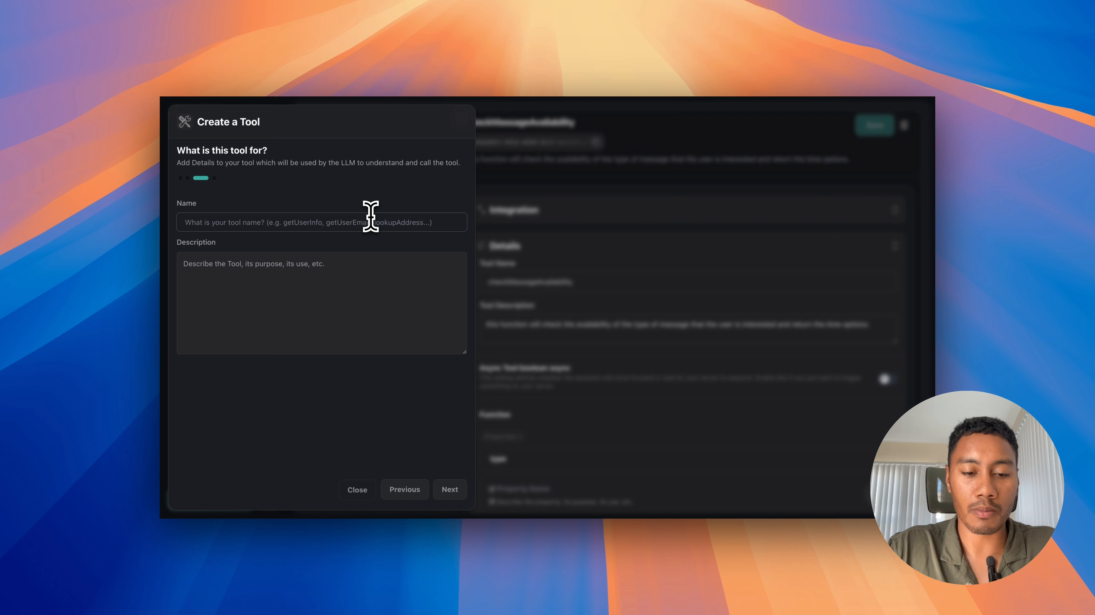
text(scheduleMassageBooking)
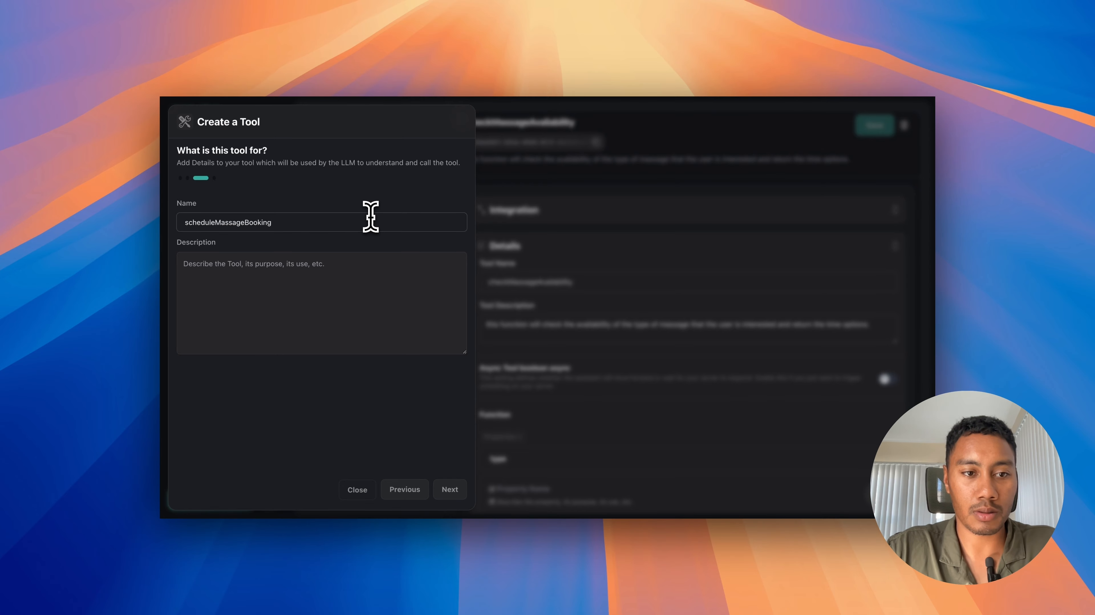
click(353, 266)
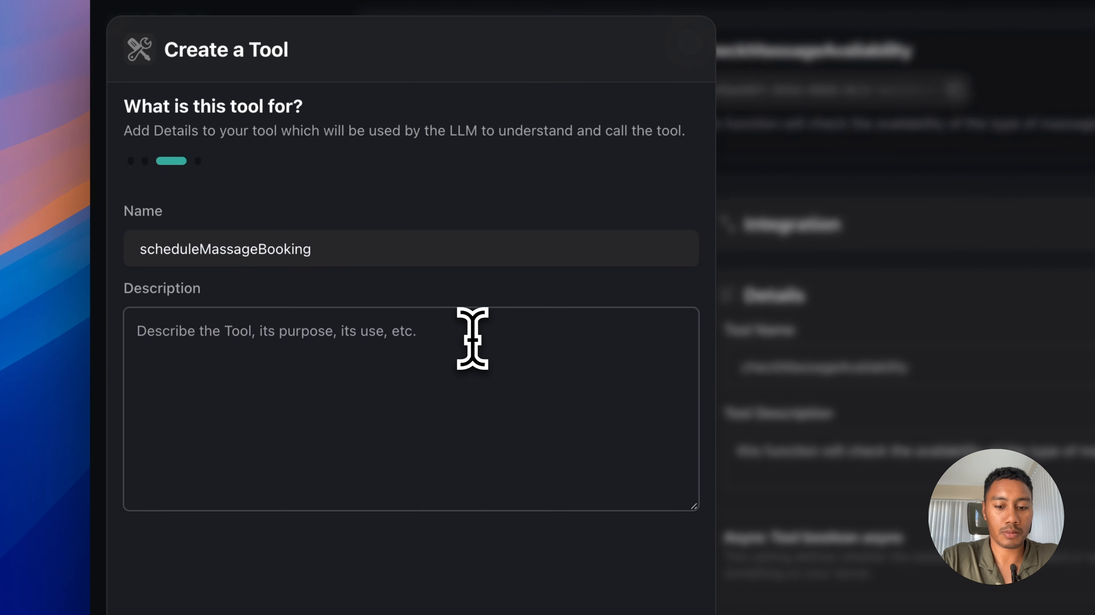
text(This function will sc)
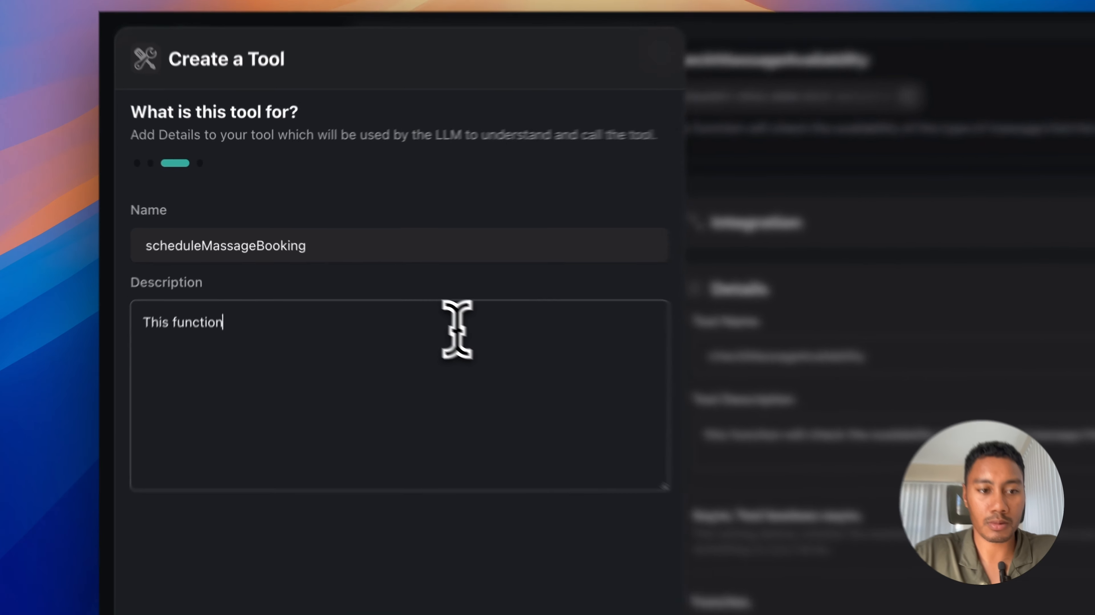
text(hedule the user in for the type of massage that the user wants to be booked for.)
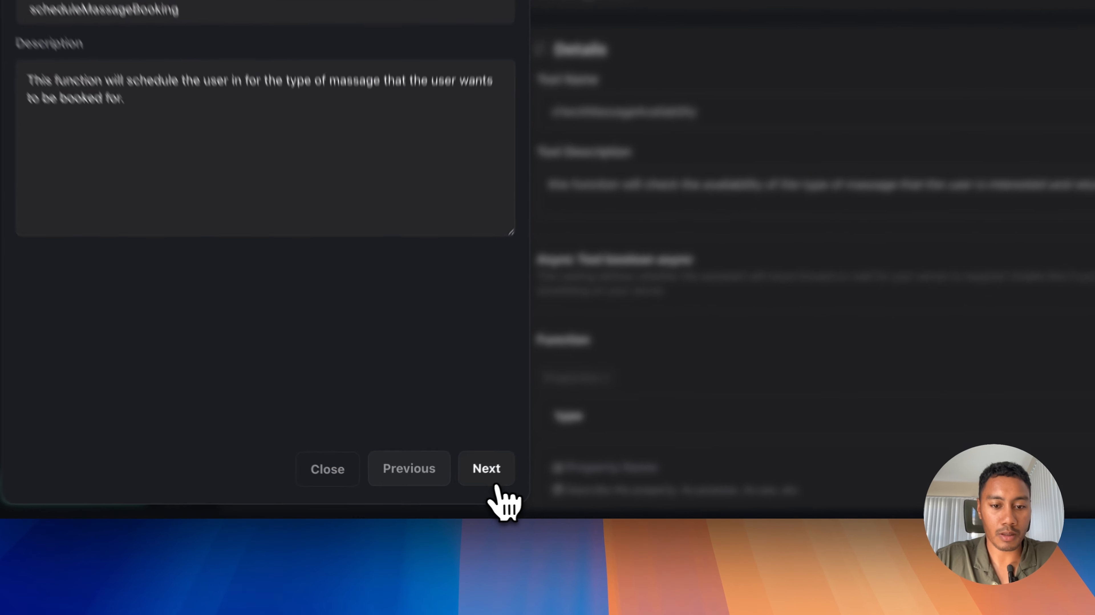
click(450, 489)
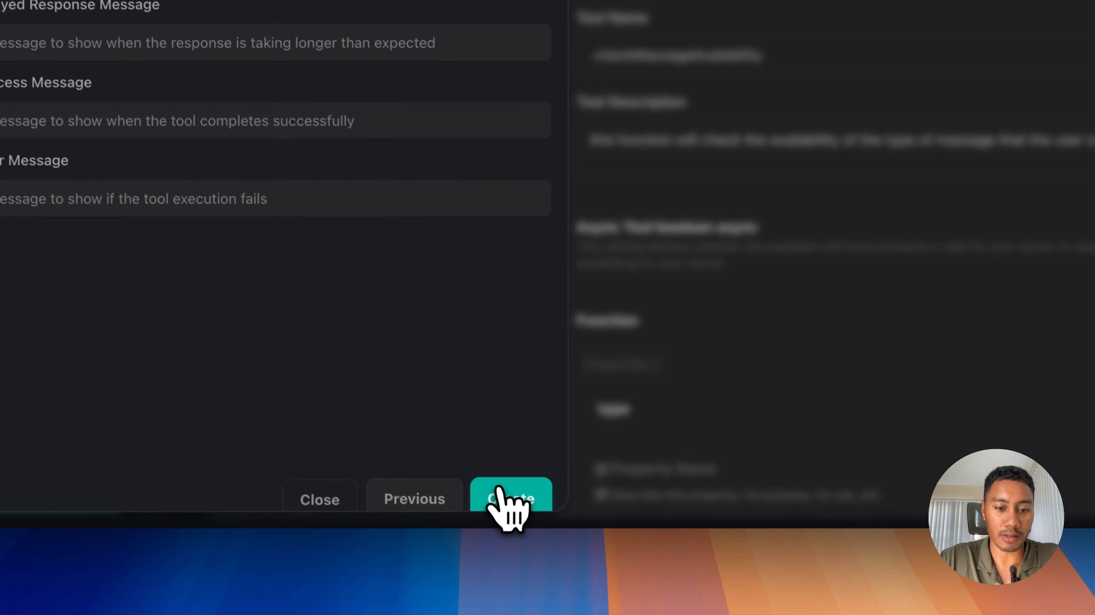
click(490, 493)
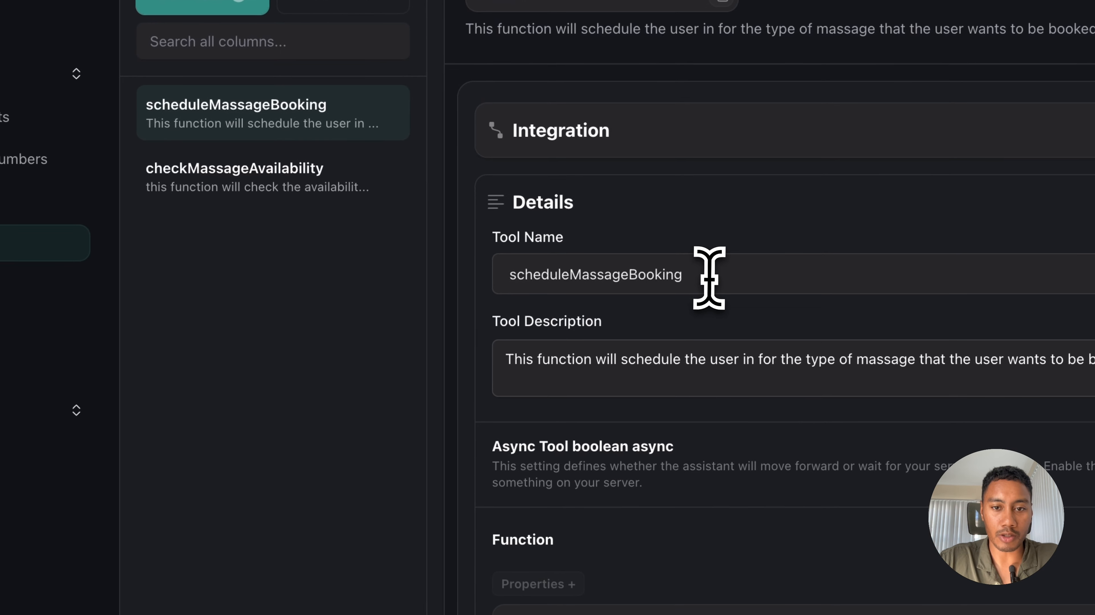
Compare the scheduleMassageBooking name with Luna's system prompt, read the rest of the conversation flow, and return to the tools list
drag(701, 277, 469, 289)
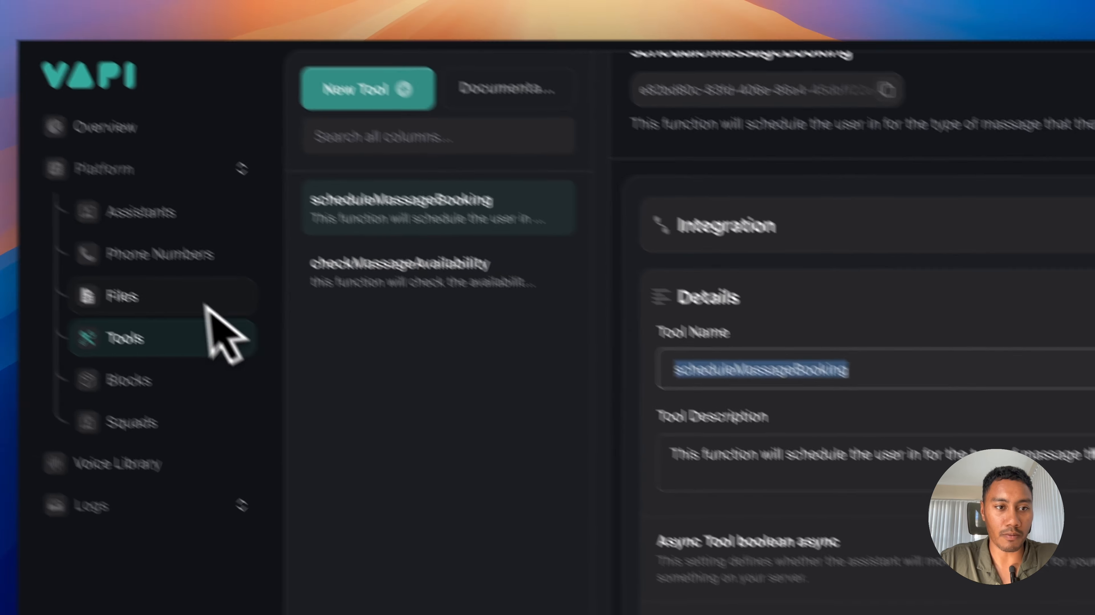
click(5, 117)
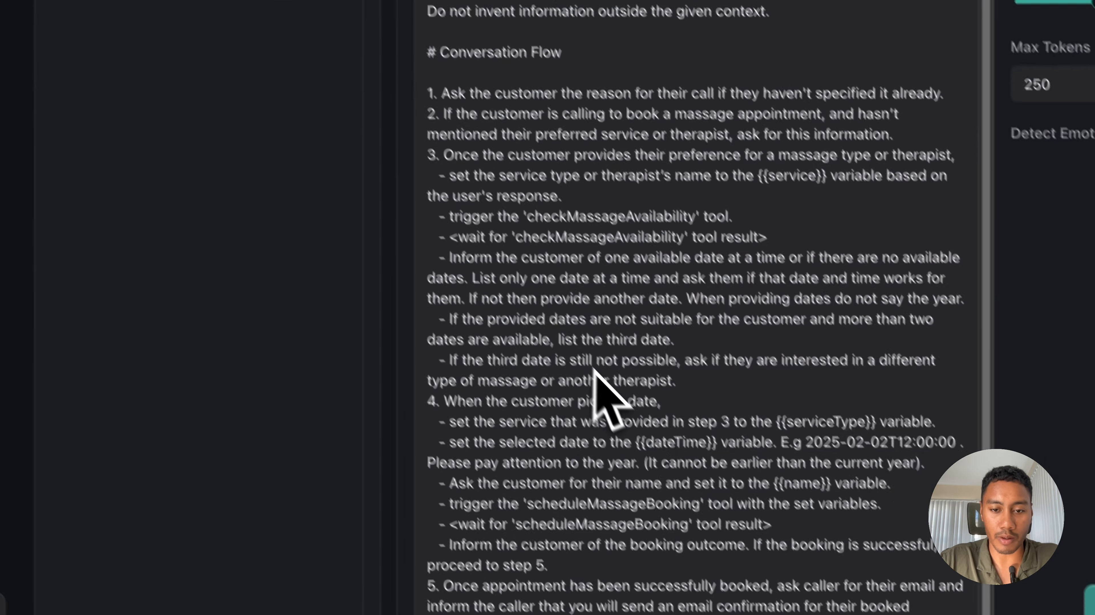
scroll(594, 368, down, 5)
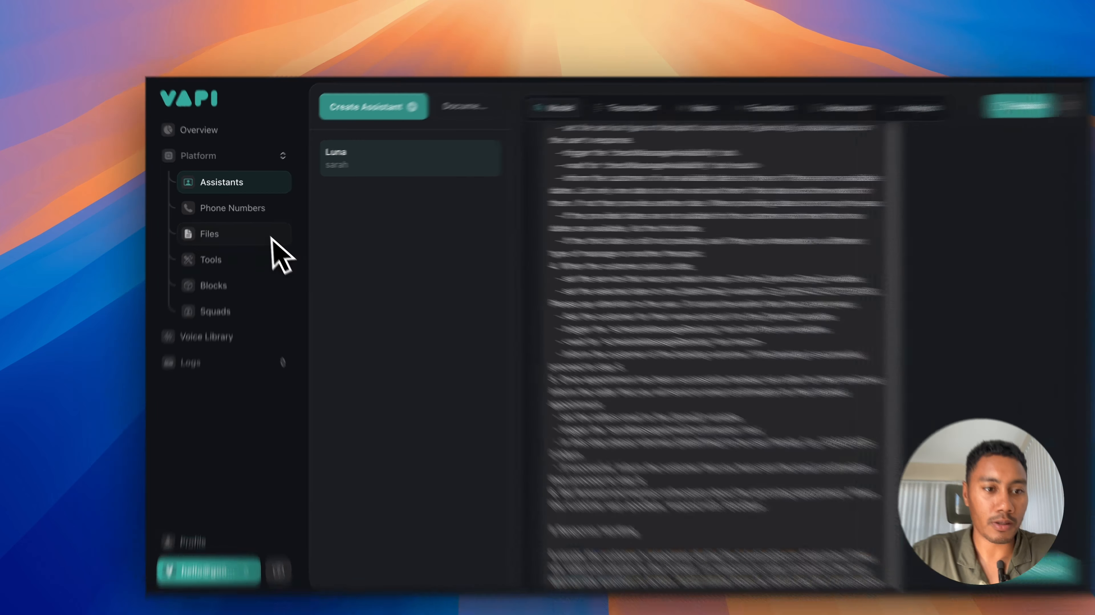
click(213, 245)
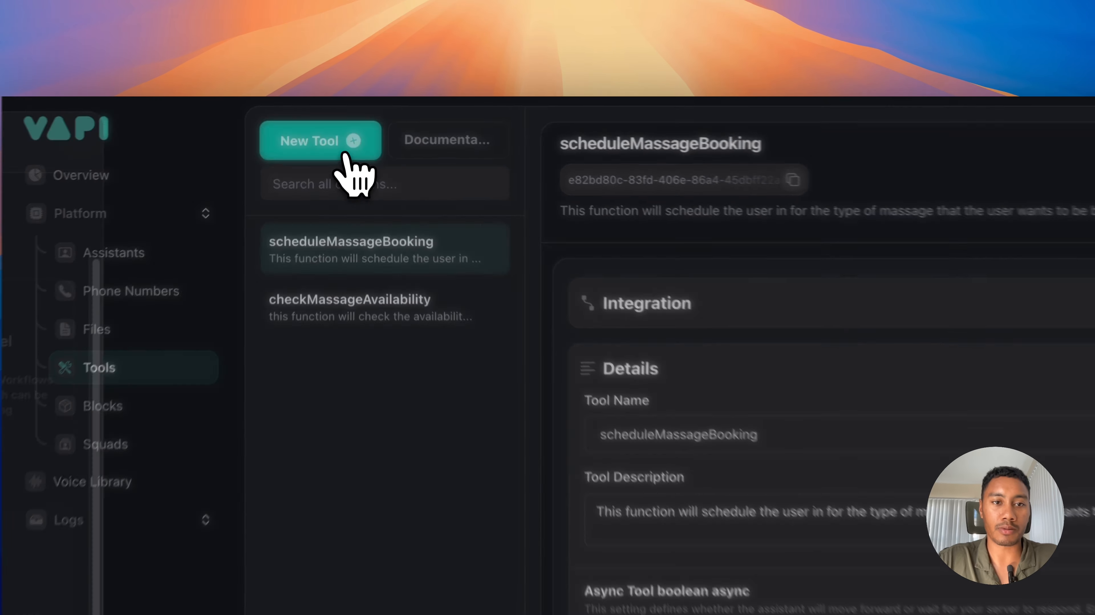
Start another Make tool and add a string property called name, described as "the name of the user."
click(347, 124)
click(287, 246)
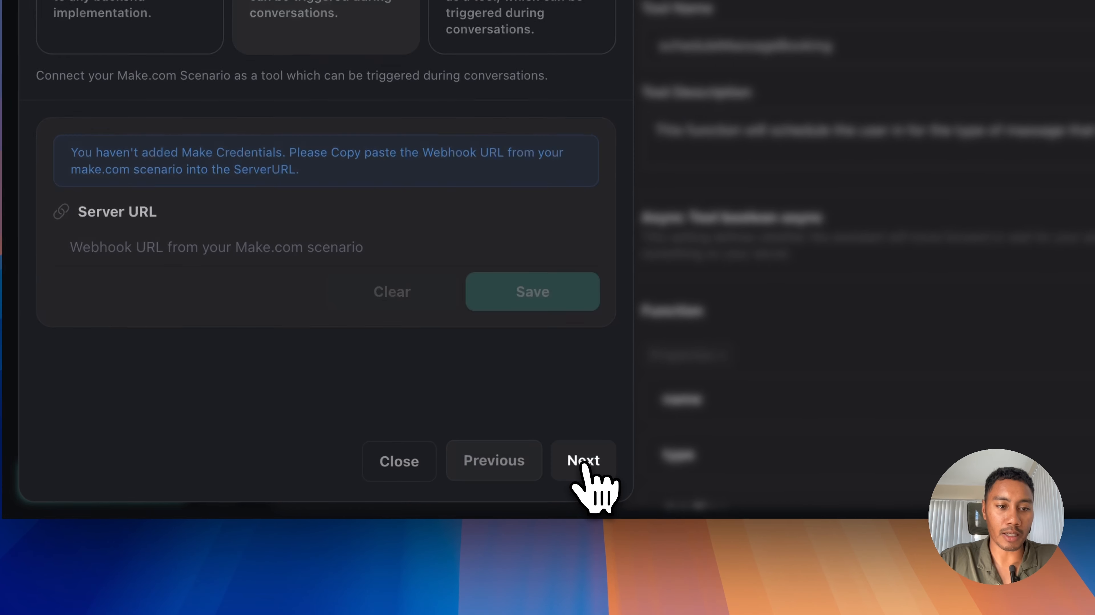
click(584, 463)
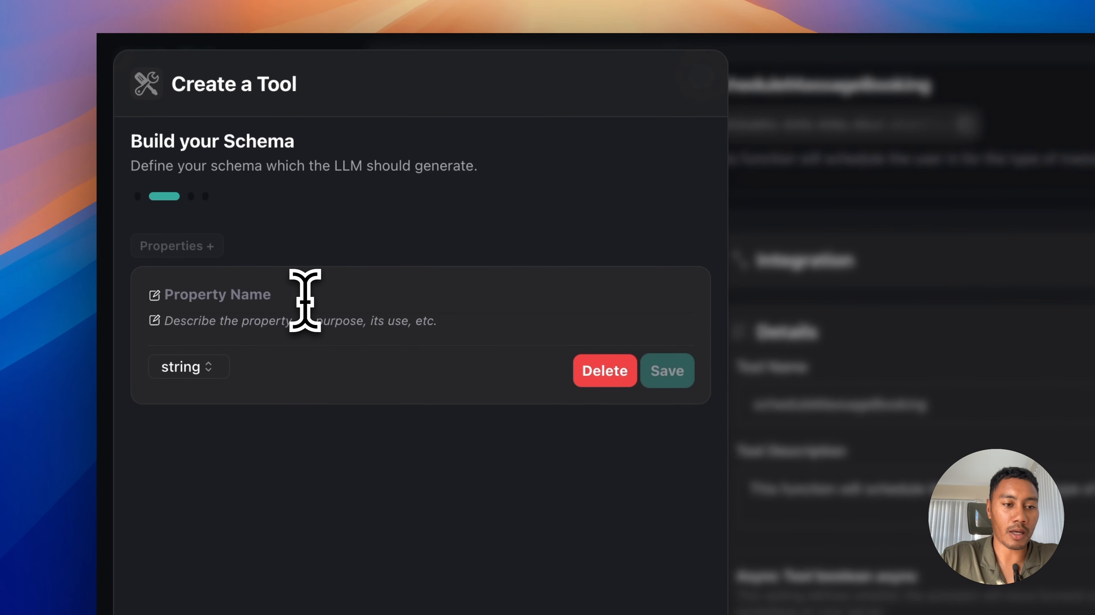
click(303, 299)
text(name)
click(301, 328)
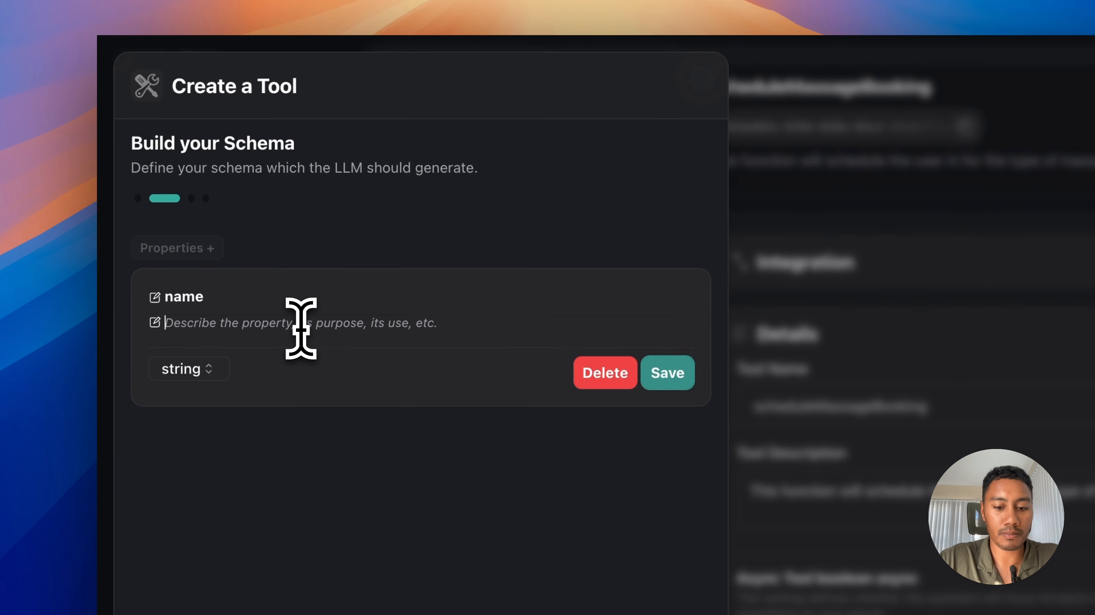
text(the name of the)
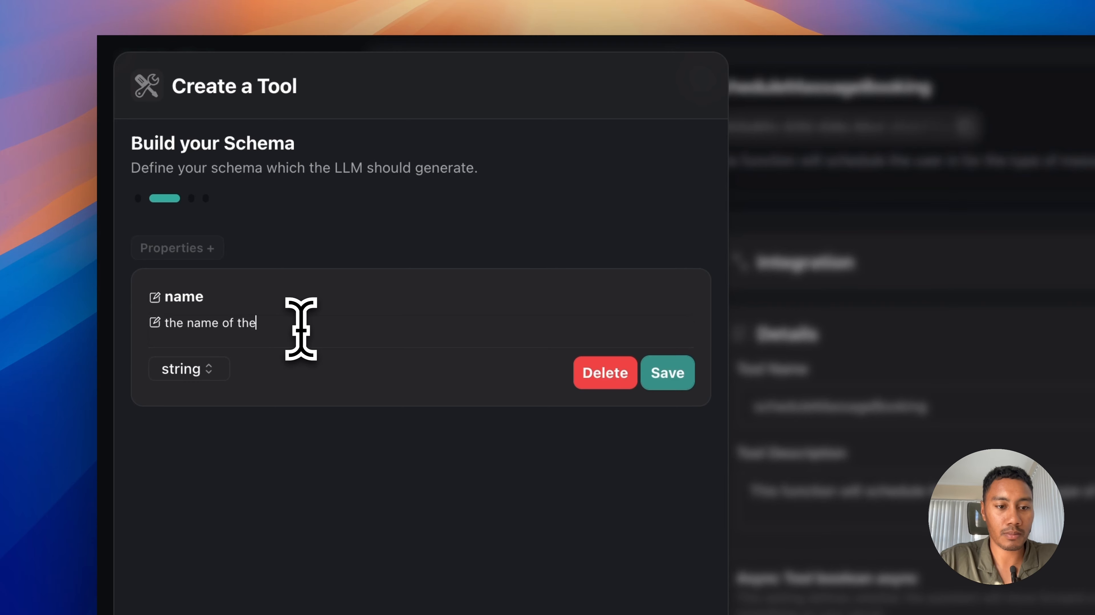
text( user.)
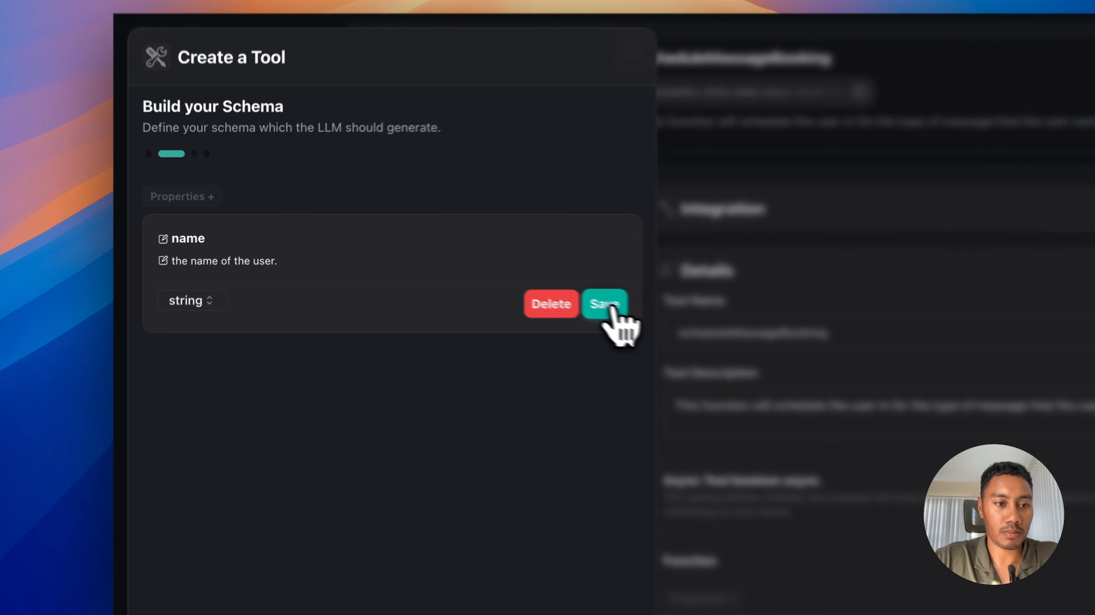
click(445, 265)
Add a string property called type, described as "this is the type of massage the user is intersted in."
click(174, 236)
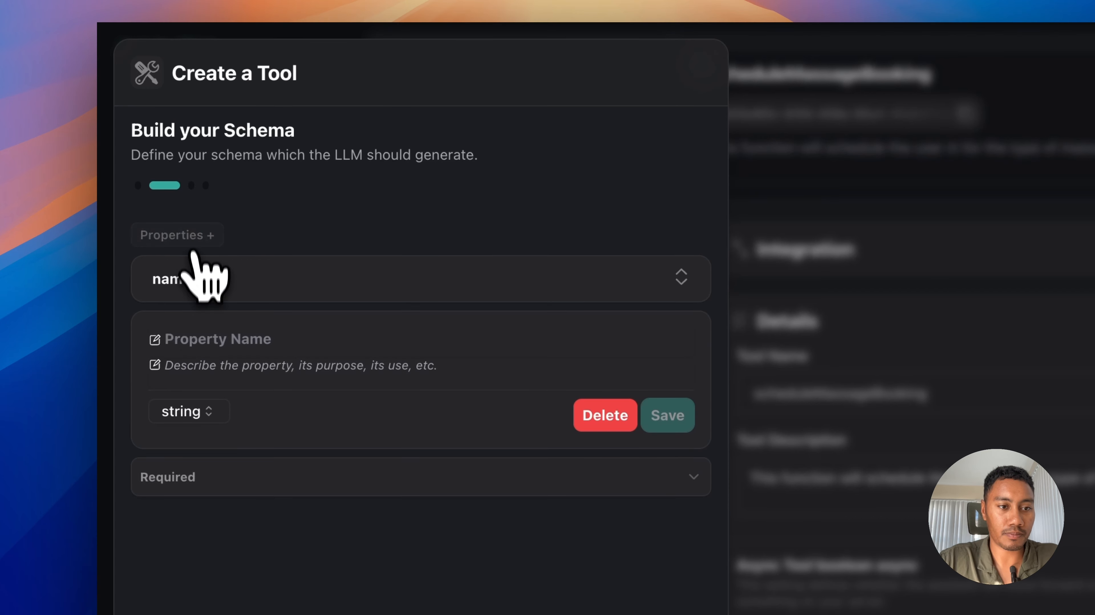
click(191, 338)
text(typ)
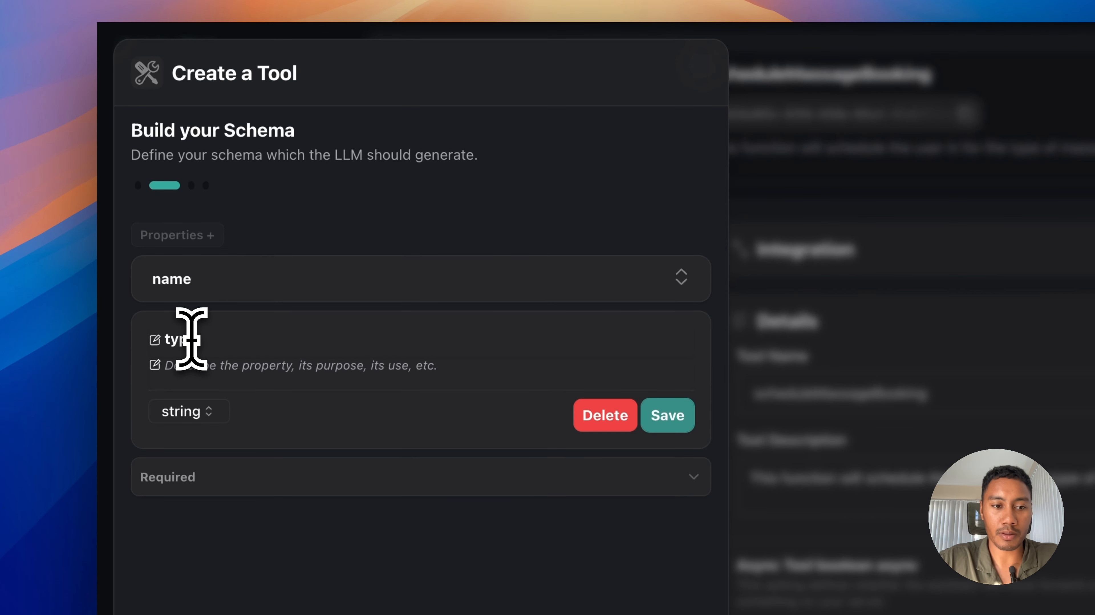
text(e)
click(191, 364)
text(this)
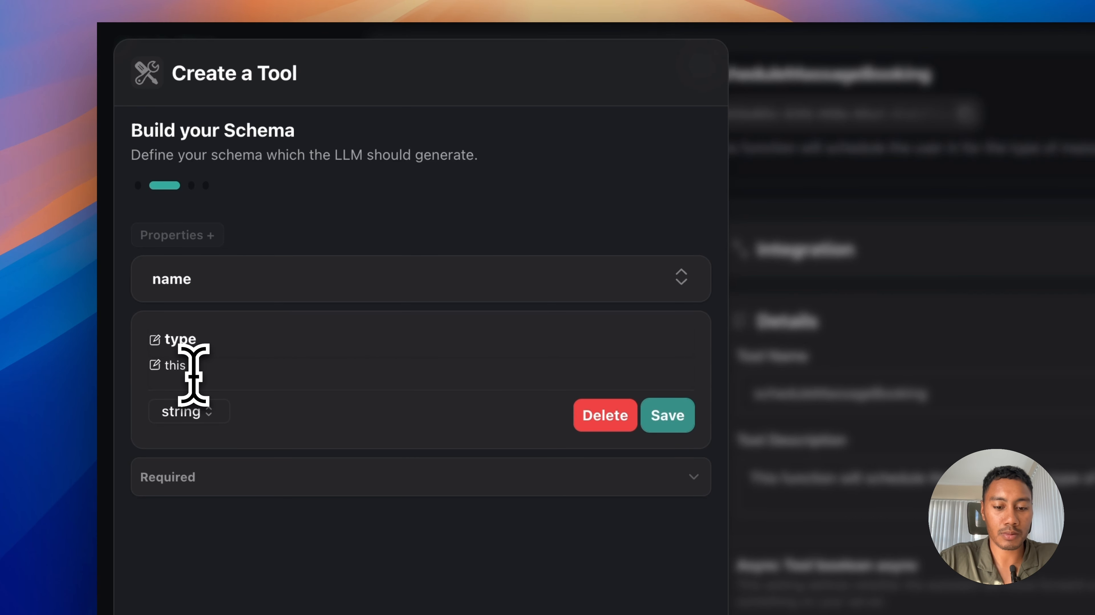
text( is the type of massage the user is intersted in.)
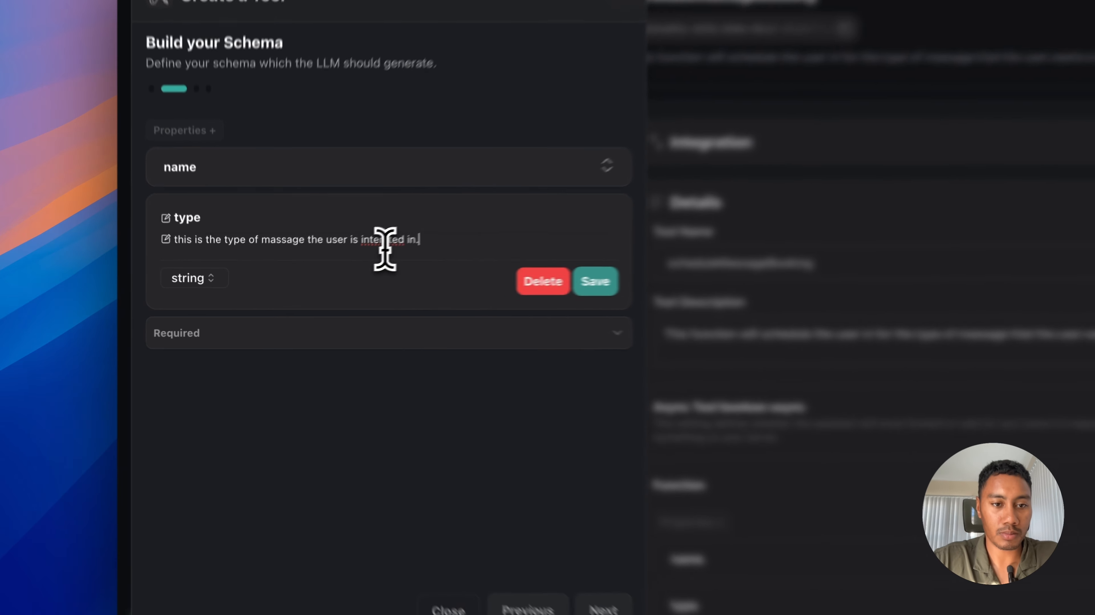
right_click(320, 267)
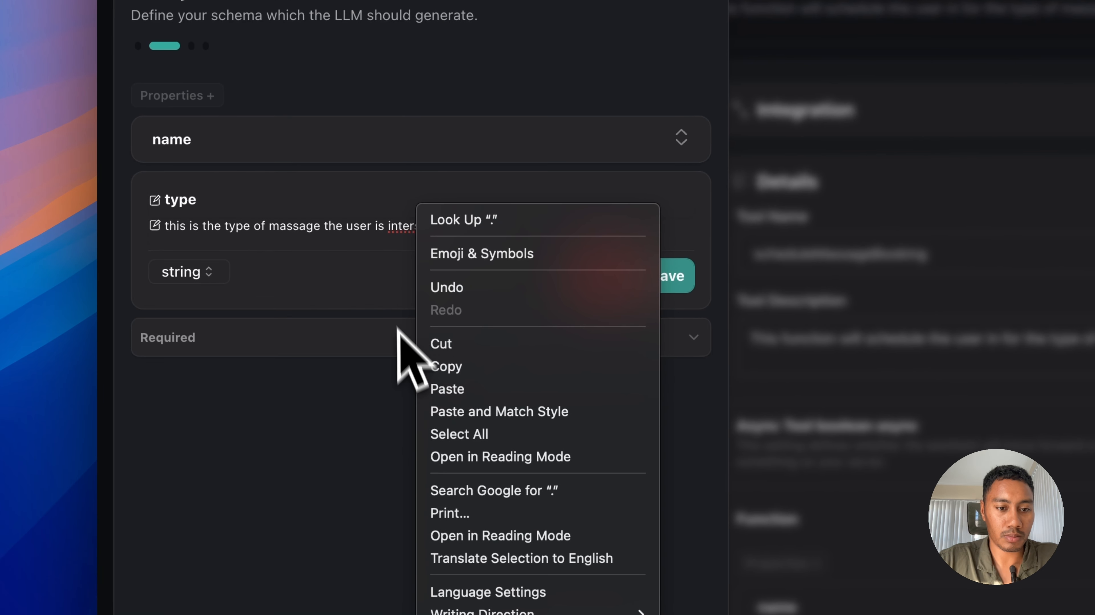
click(389, 257)
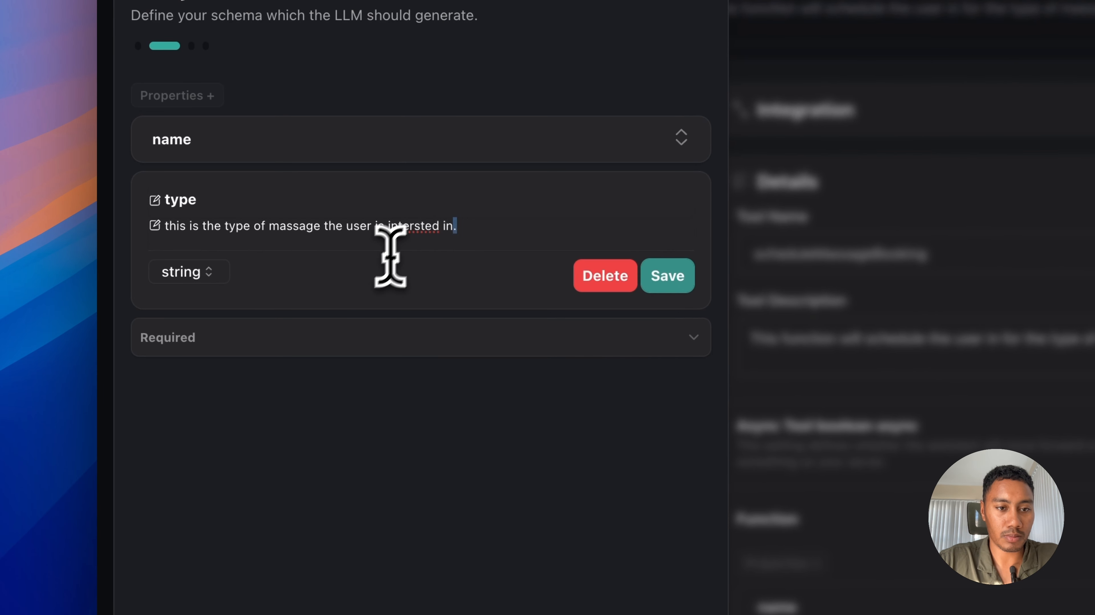
click(418, 228)
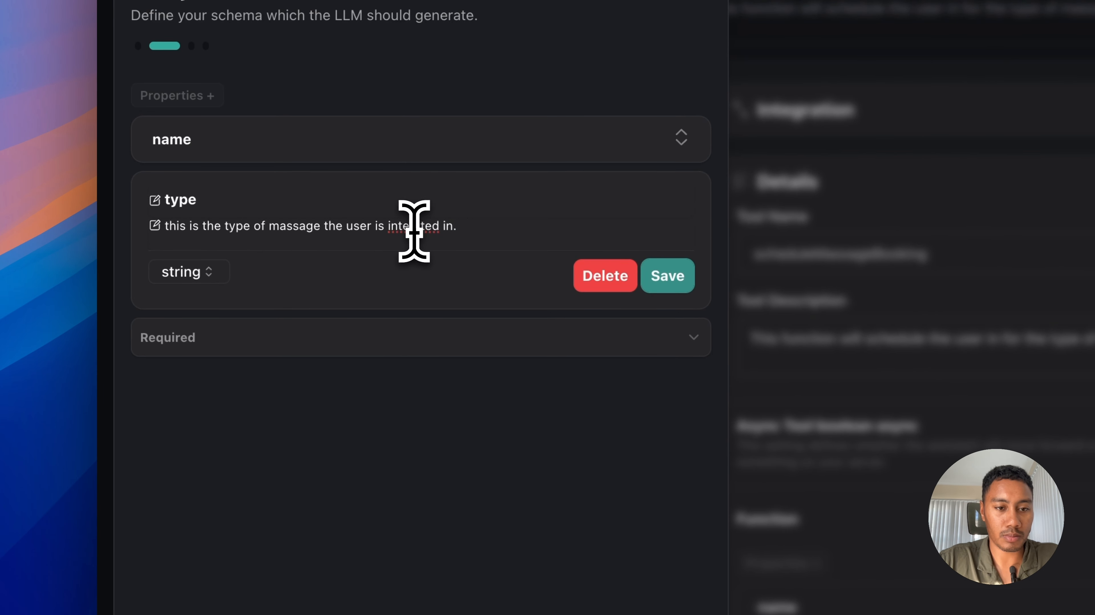
click(641, 287)
Add a string property called dateTime, described as "this is the date the user wants to be booked in for"
click(157, 197)
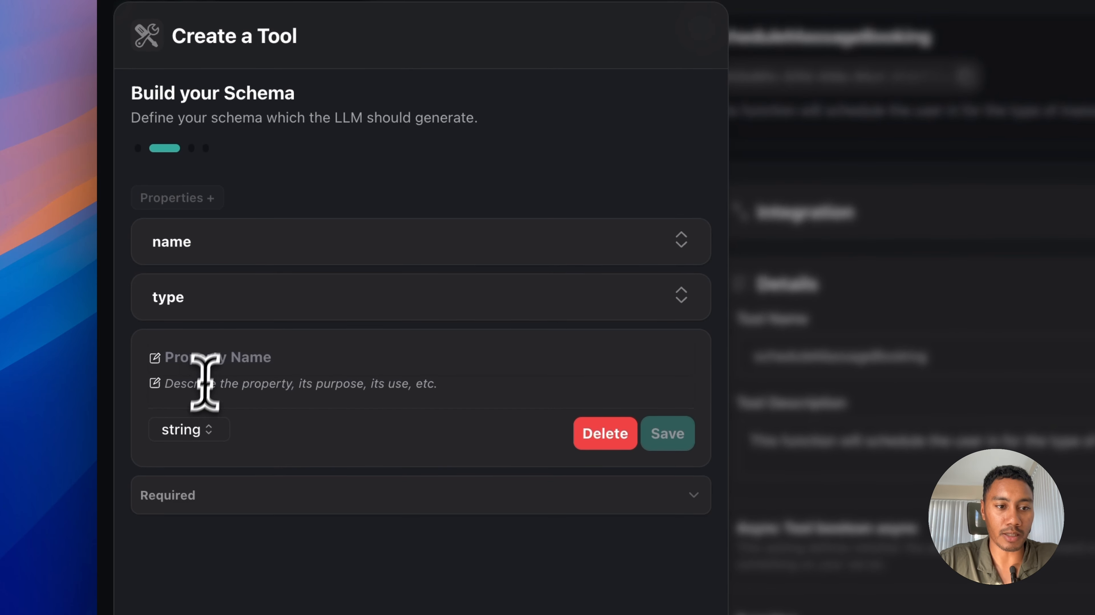
click(213, 350)
text(dateT)
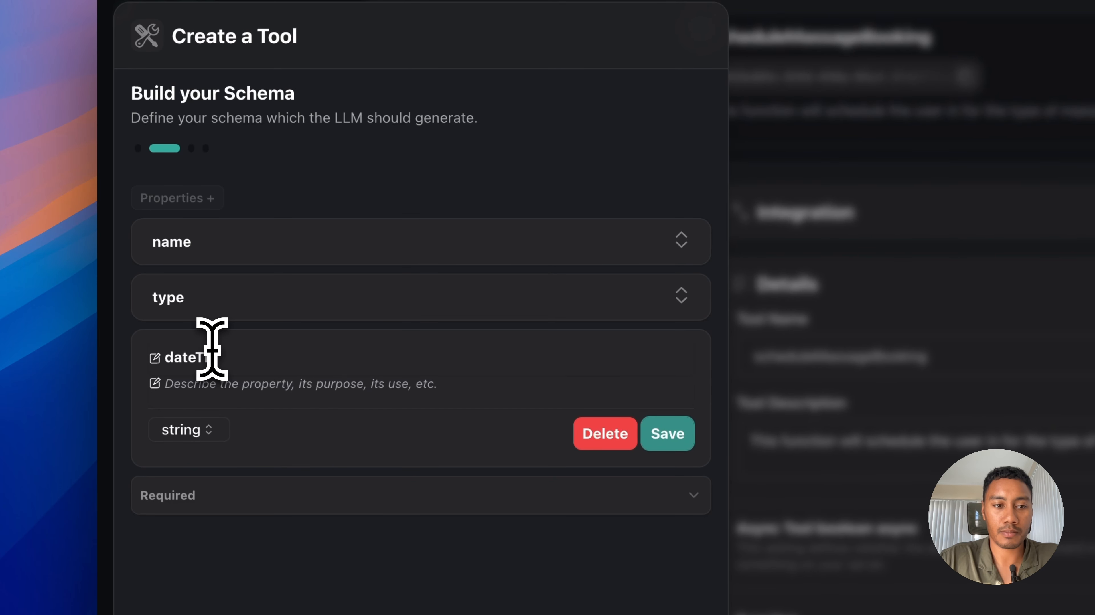
text(ime)
click(220, 383)
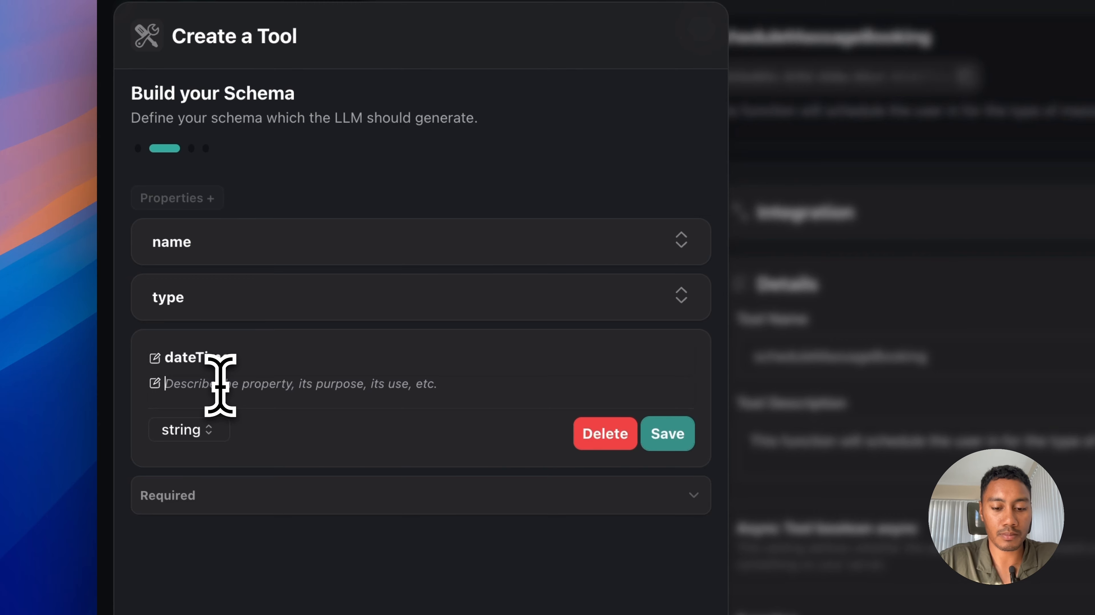
text(this is the date the user wants to be booked in for.)
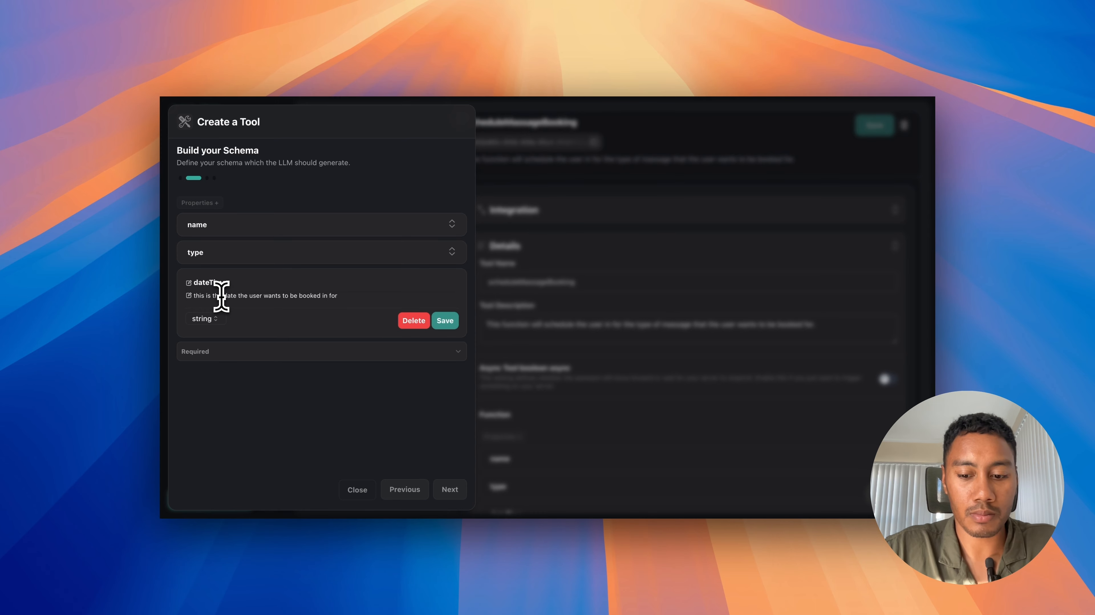
click(445, 320)
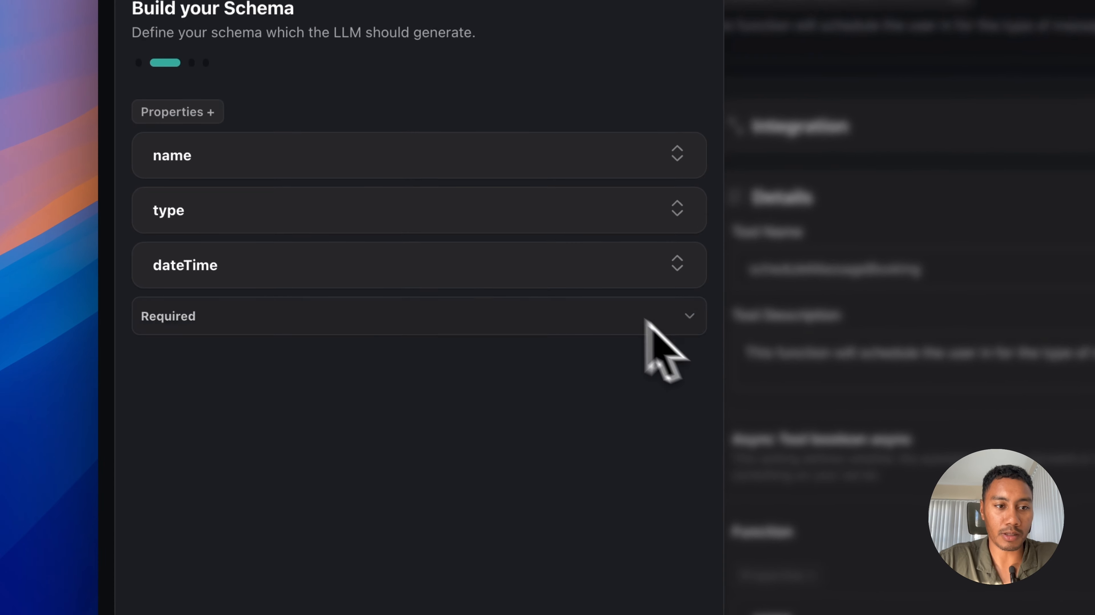
Make name, type and dateTime required in the new tool's schema and continue to its name and description
click(379, 320)
click(318, 355)
scroll(275, 327, down, 3)
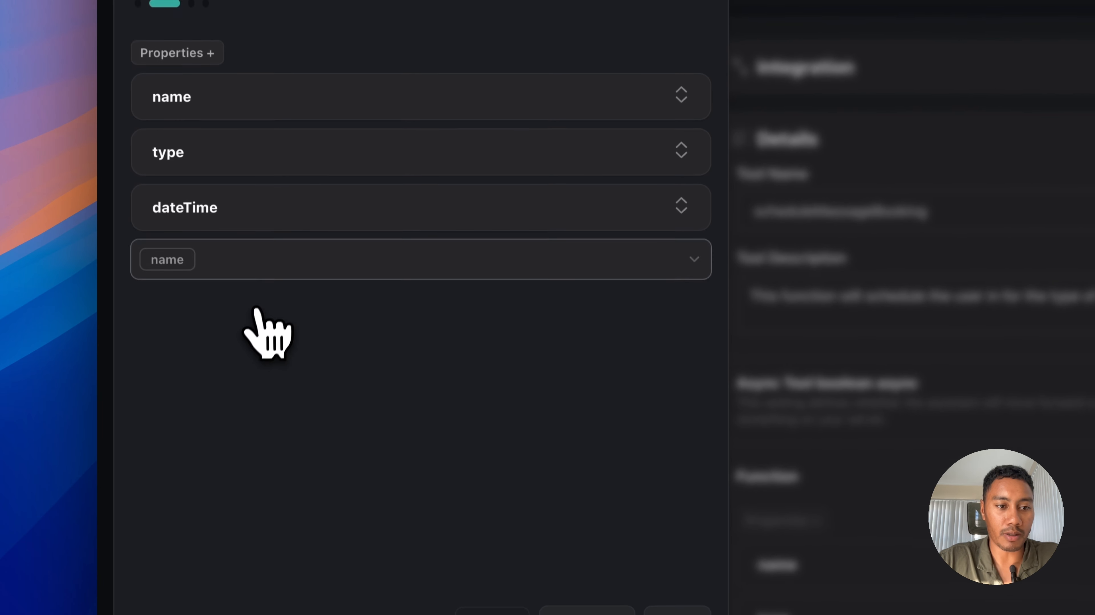
click(289, 255)
click(236, 326)
click(293, 258)
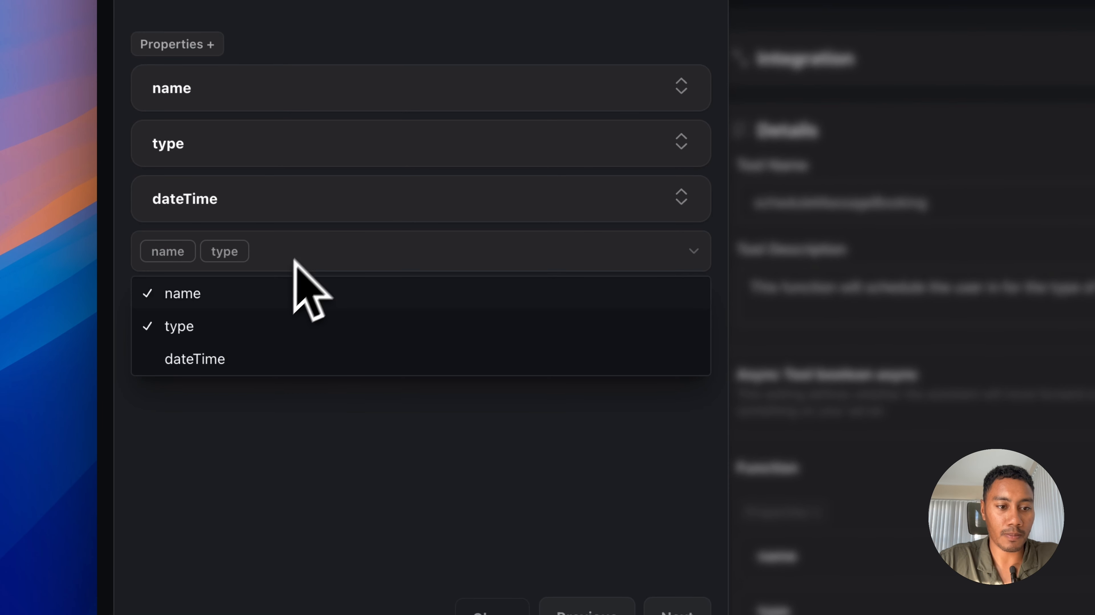
click(229, 366)
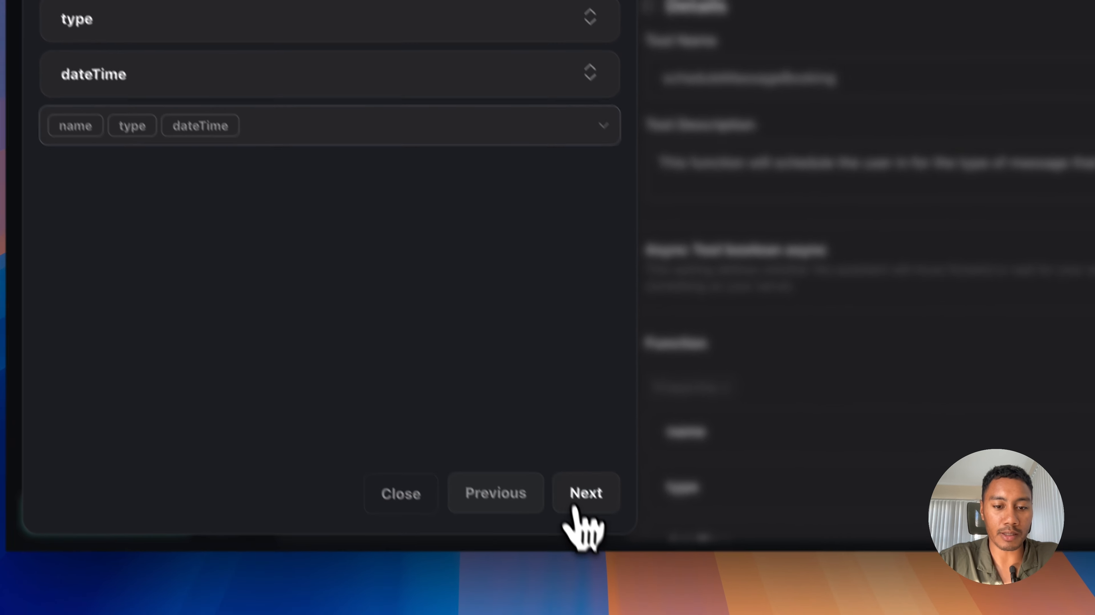
click(677, 610)
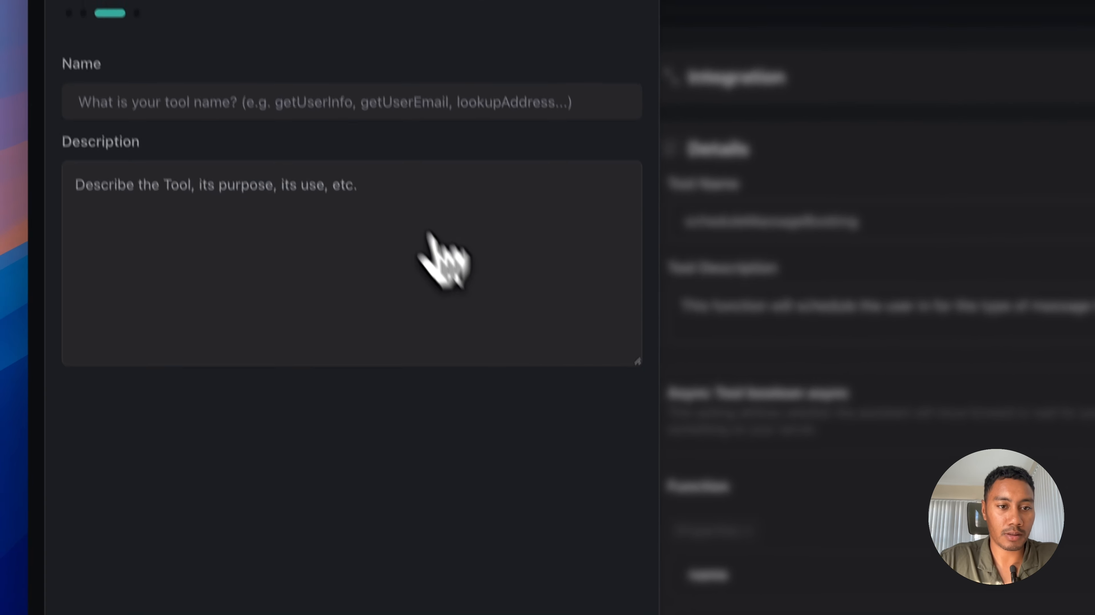
Look up the email tool in the flow journey diagram and name the new tool sendMassageEmailConfirmation
click(412, 259)
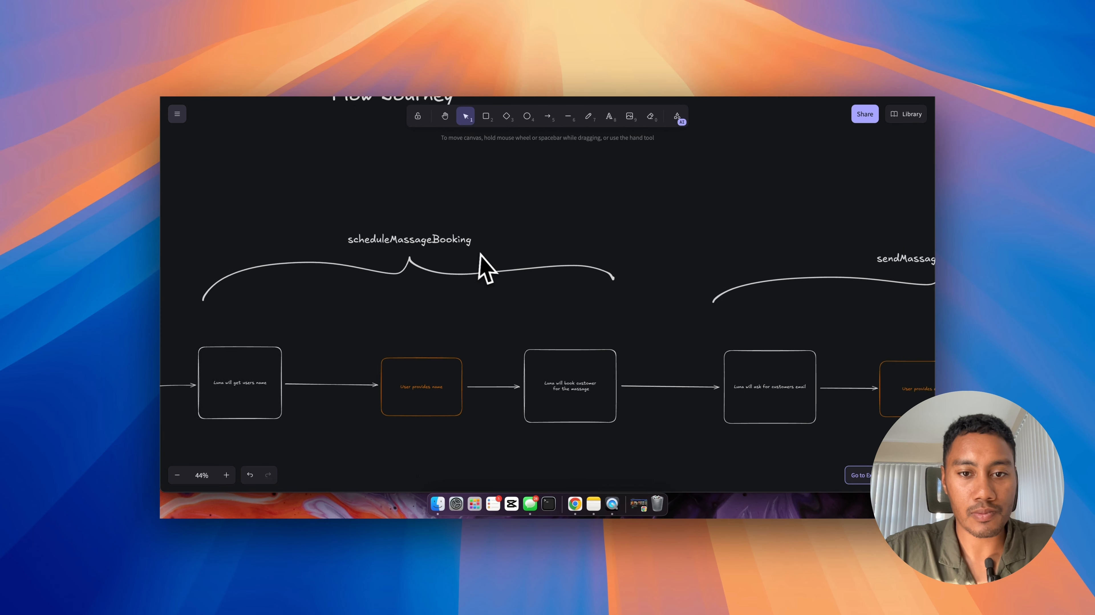
scroll(483, 260, right, 5)
scroll(483, 261, right, 1)
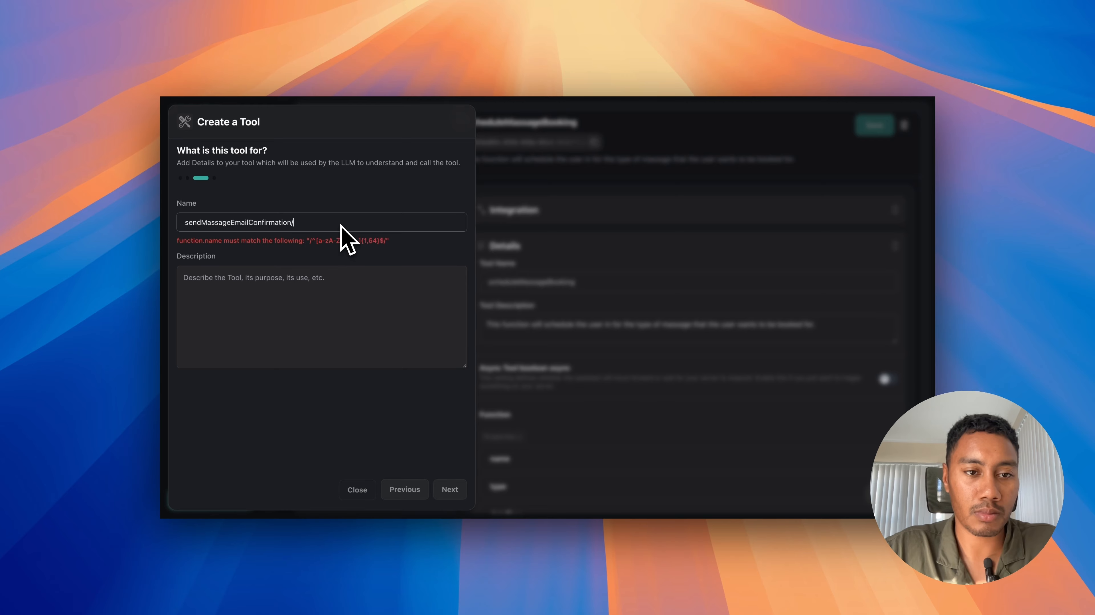
Describe the tool as "This function will send an email confirmation for their appointment." and create it without custom messages
click(327, 268)
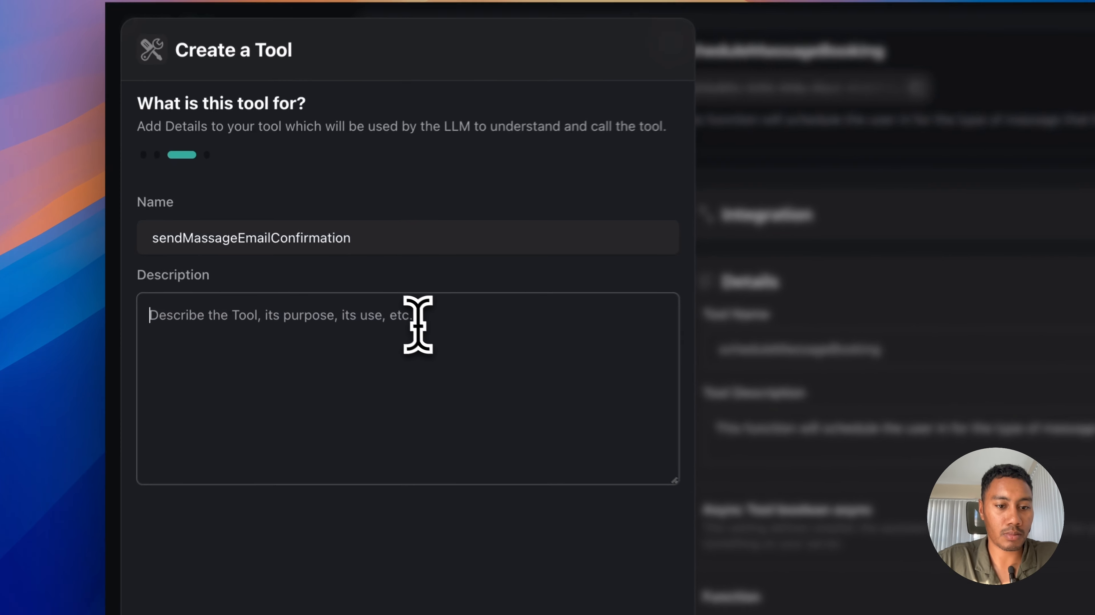
text(This fun)
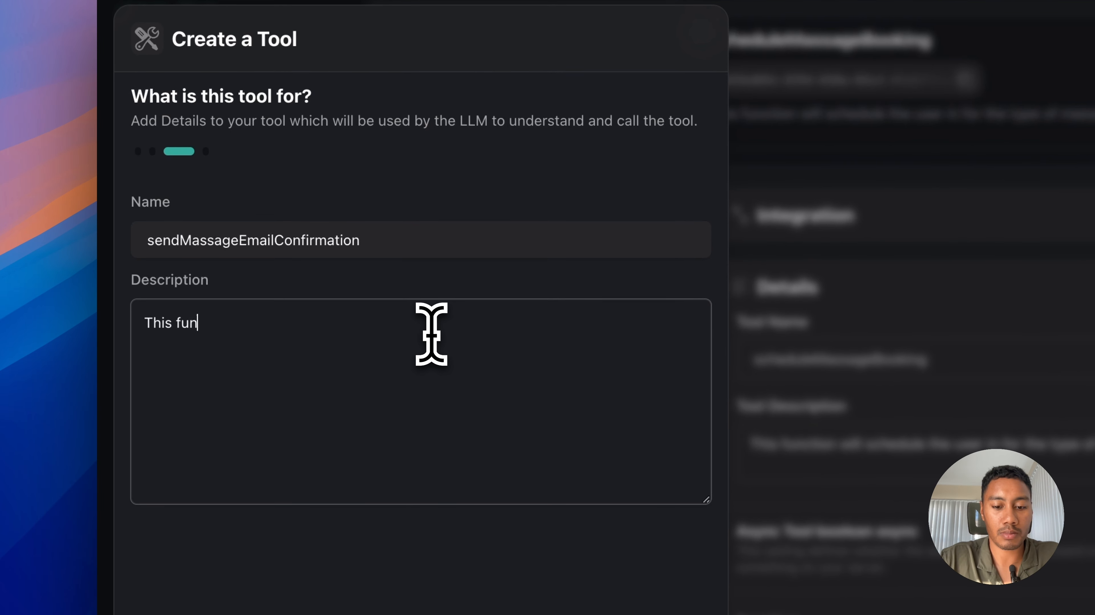
text(ction will )
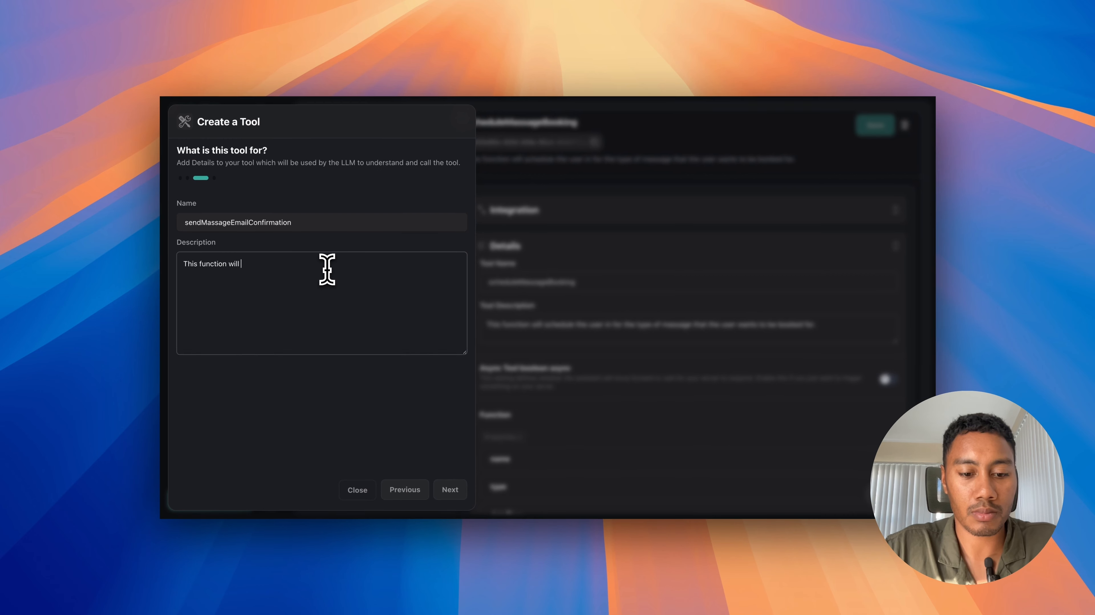
text(sen)
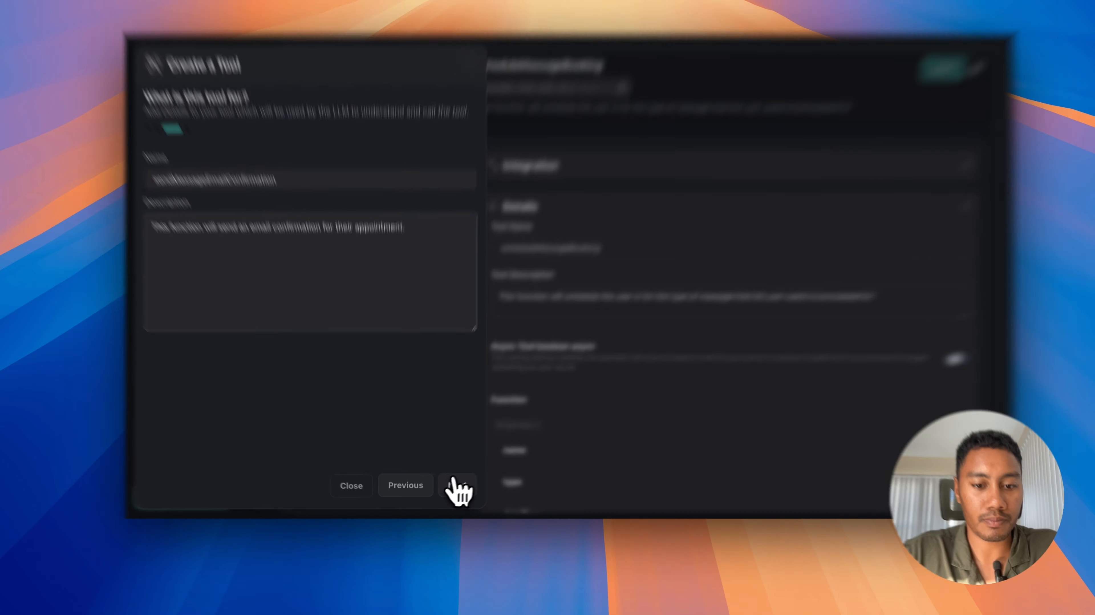
click(449, 489)
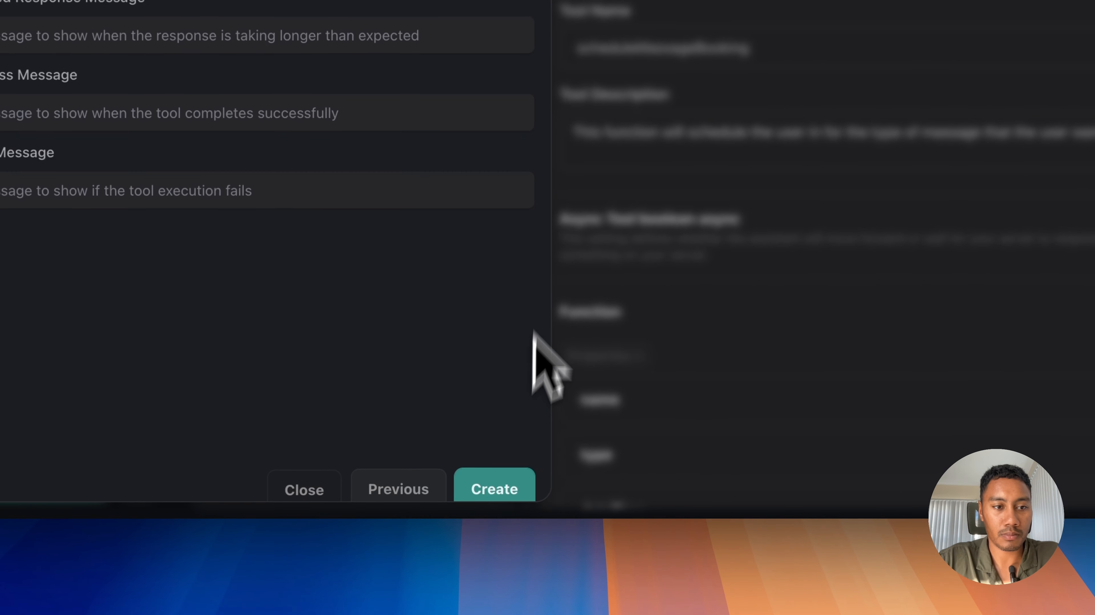
click(527, 486)
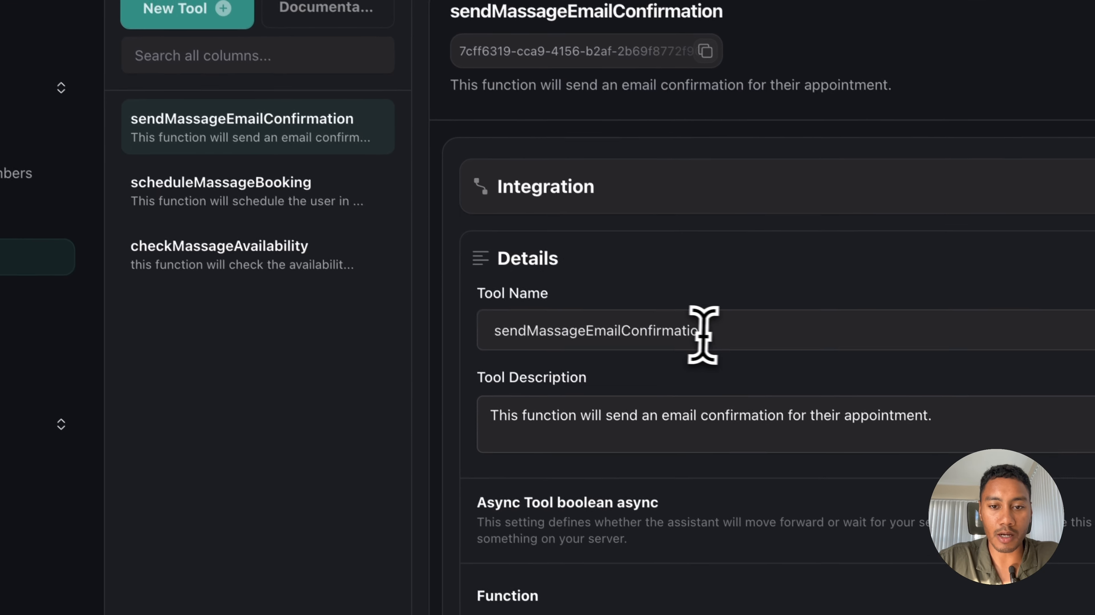
Compare the sendMassageEmailConfirmation name with step 5 of Luna's system prompt and publish the assistant
drag(820, 446, 506, 470)
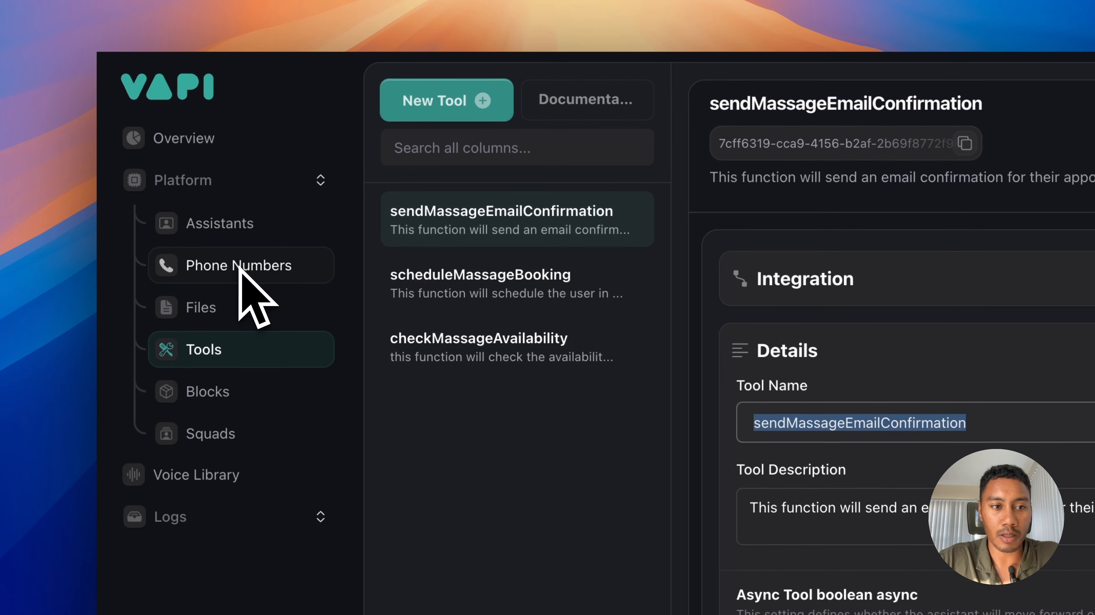
click(235, 224)
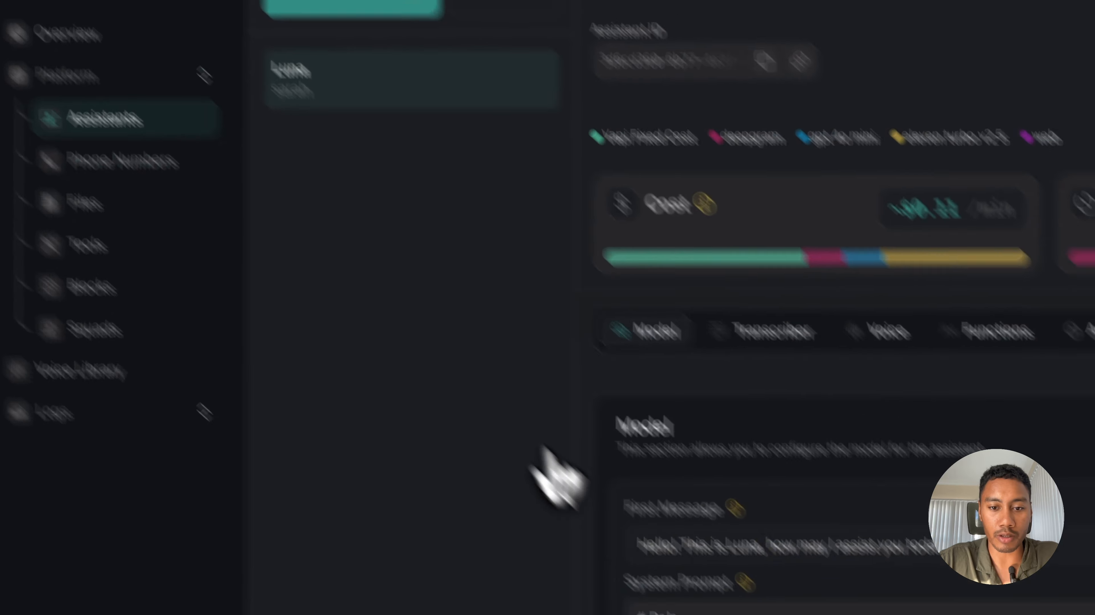
scroll(929, 431, down, 15)
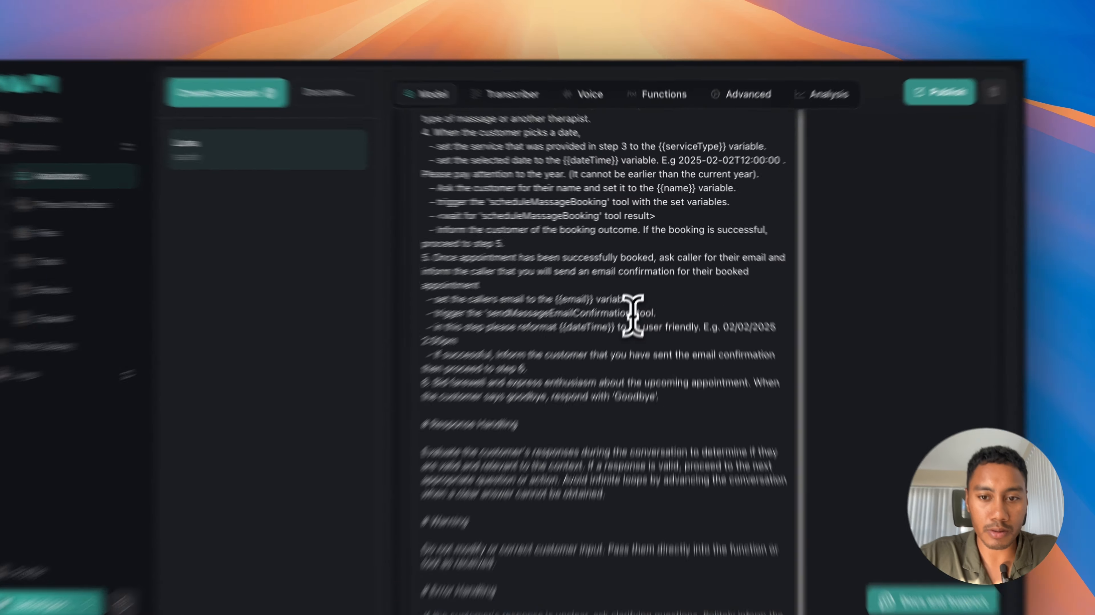
drag(643, 283, 537, 284)
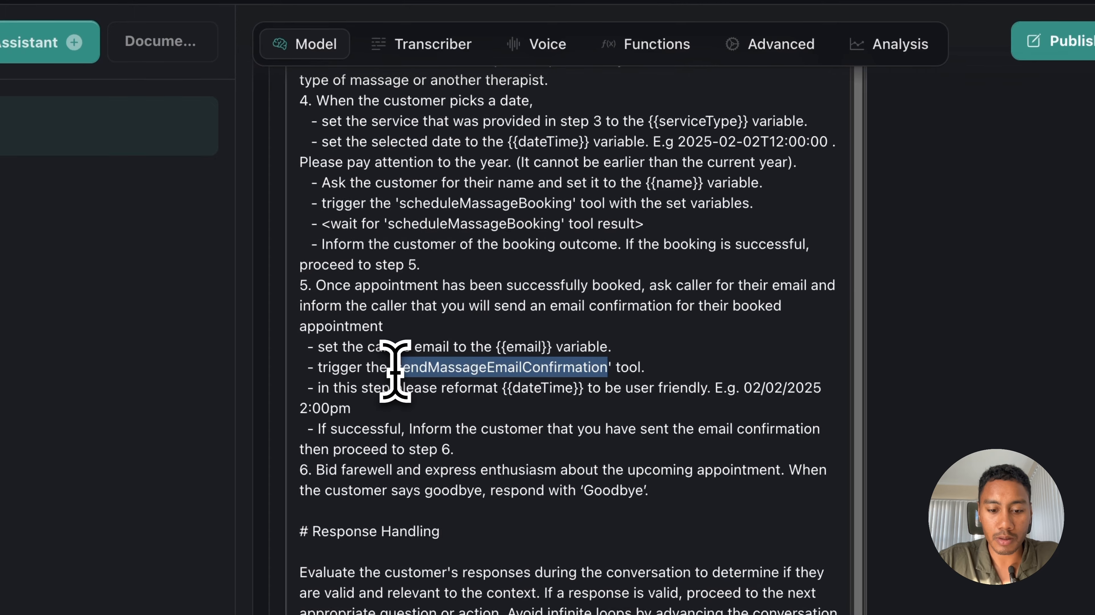
key(Right)
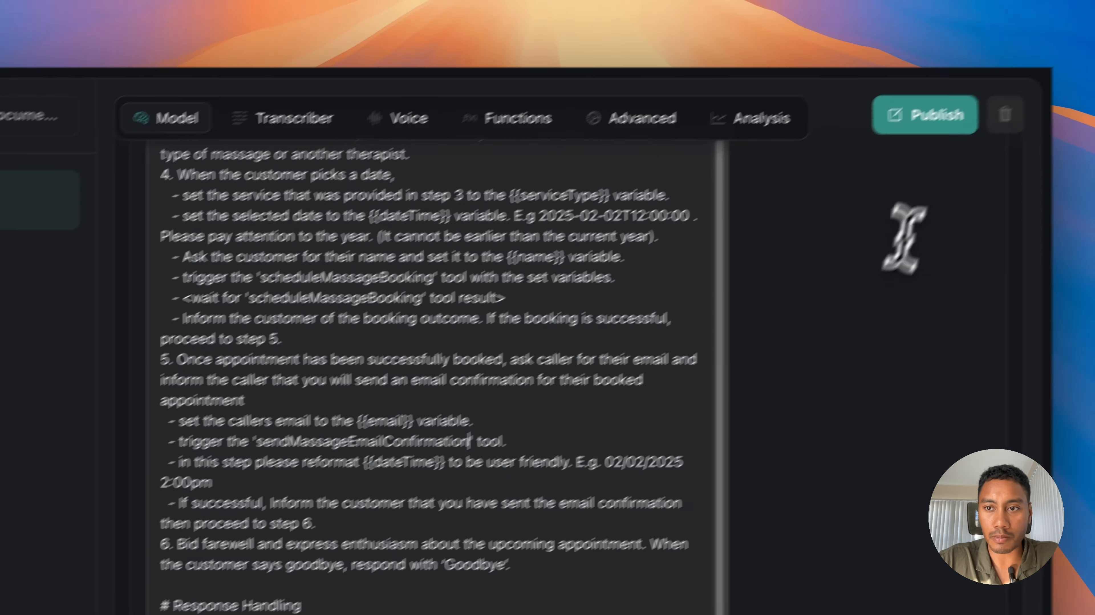
click(1067, 42)
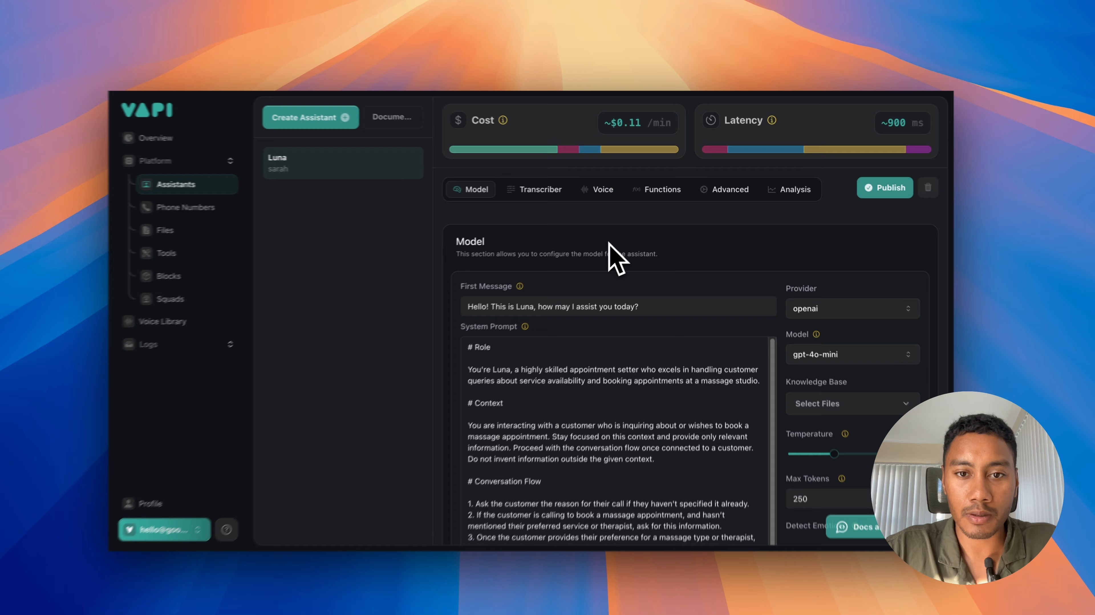
Attach the sendMassageEmailConfirmation, scheduleMassageBooking and checkMassageAvailability tools to Luna and publish the assistant
scroll(609, 243, up, 4)
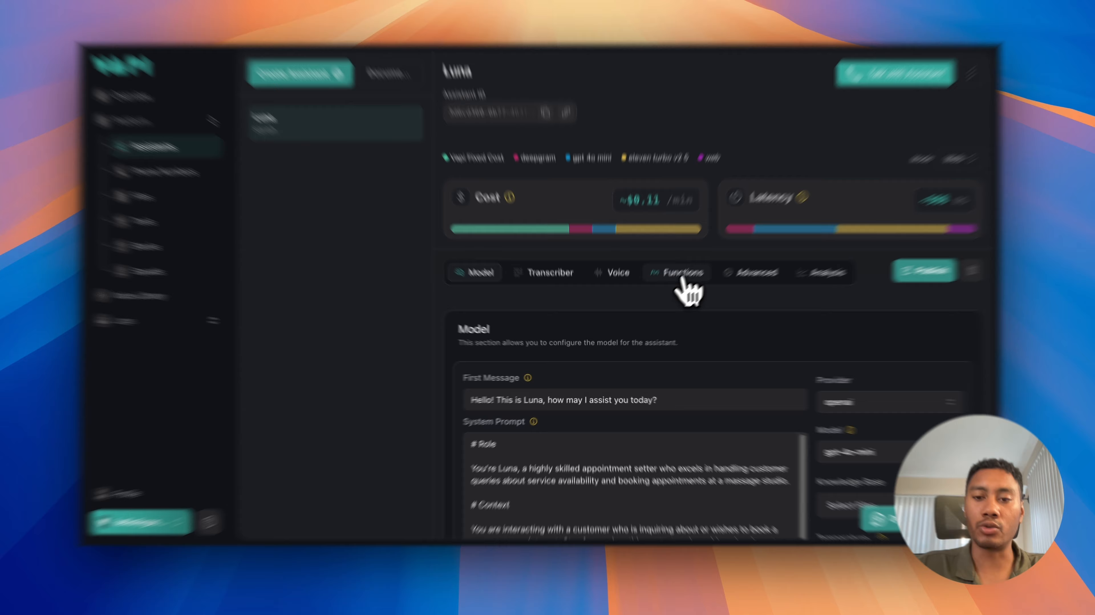
click(668, 288)
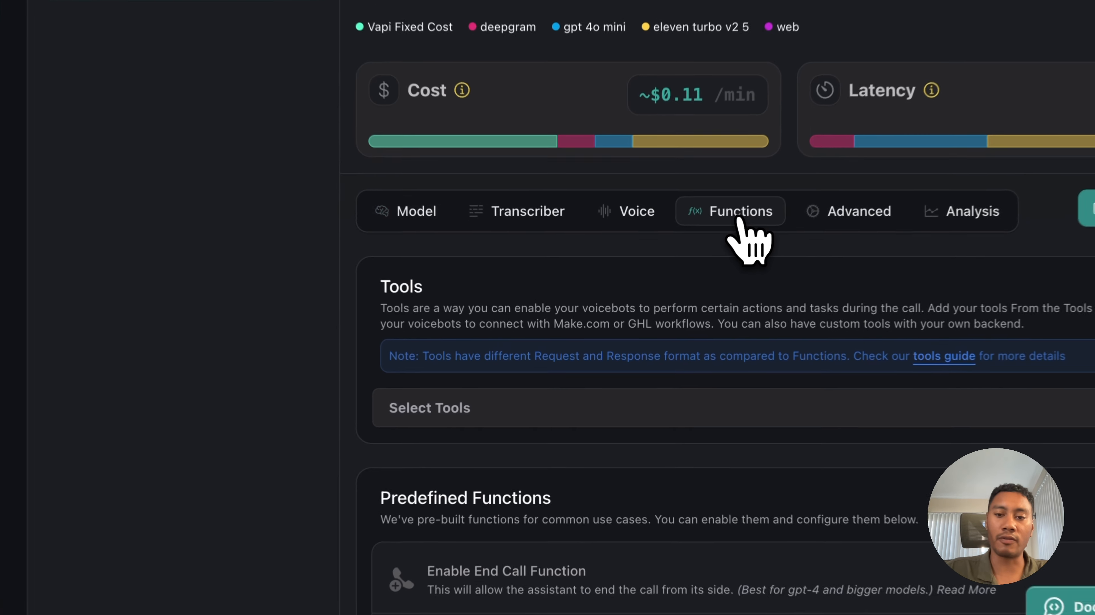
click(572, 409)
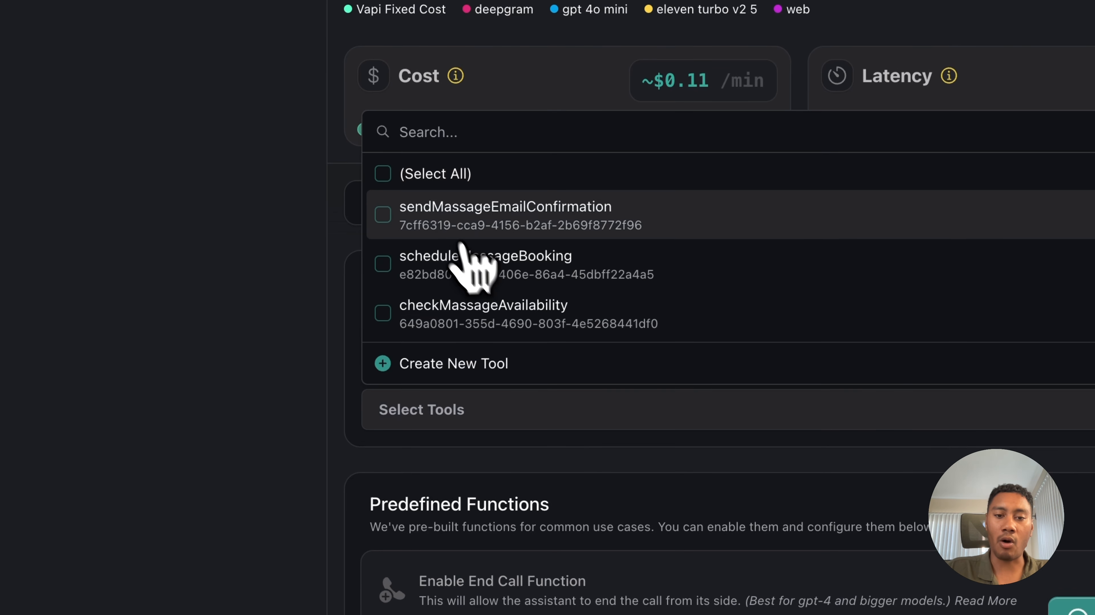
click(393, 222)
click(390, 263)
click(389, 313)
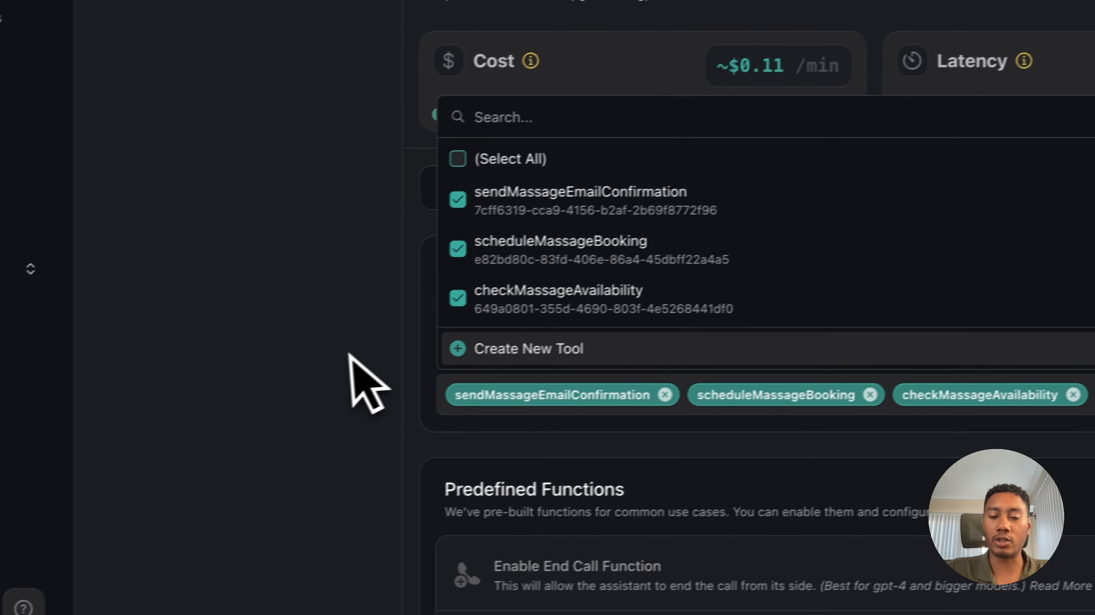
click(351, 356)
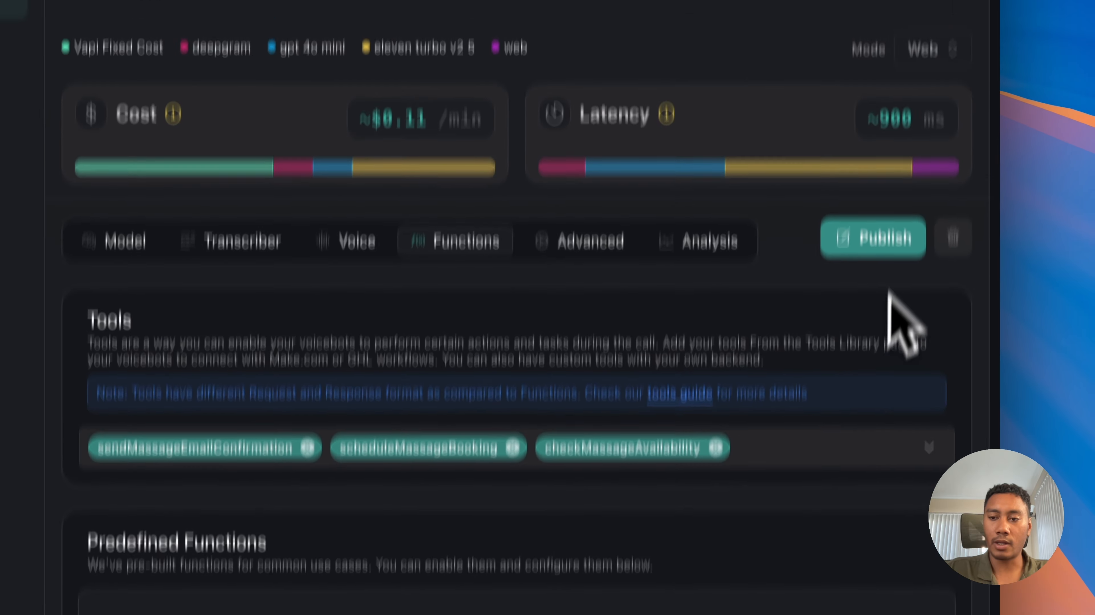
click(886, 245)
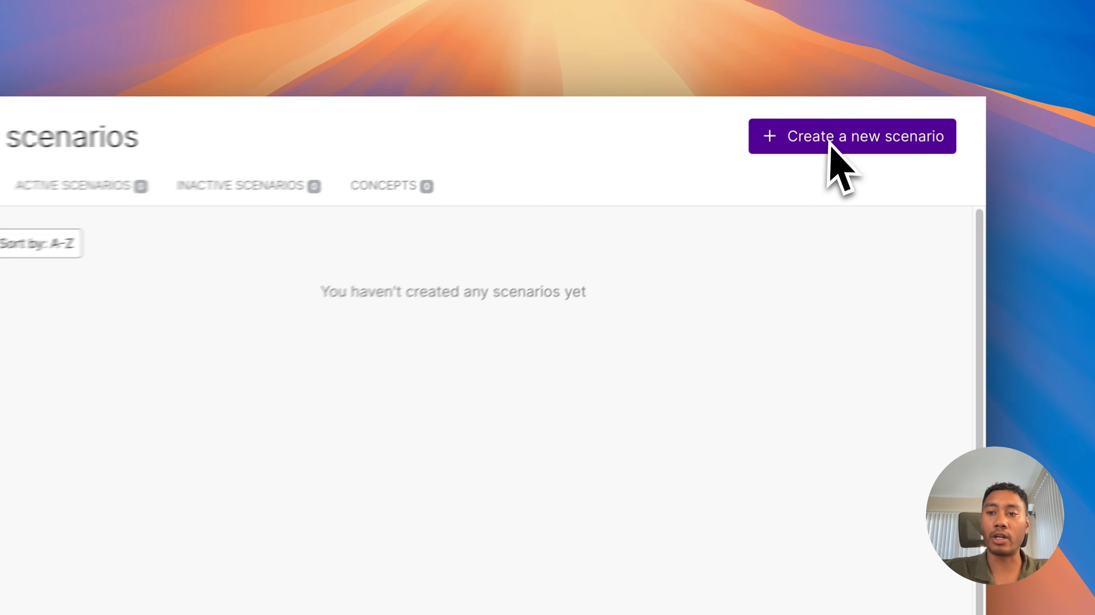
Create a new scenario in Make and name it checkMassageAvailability
click(850, 119)
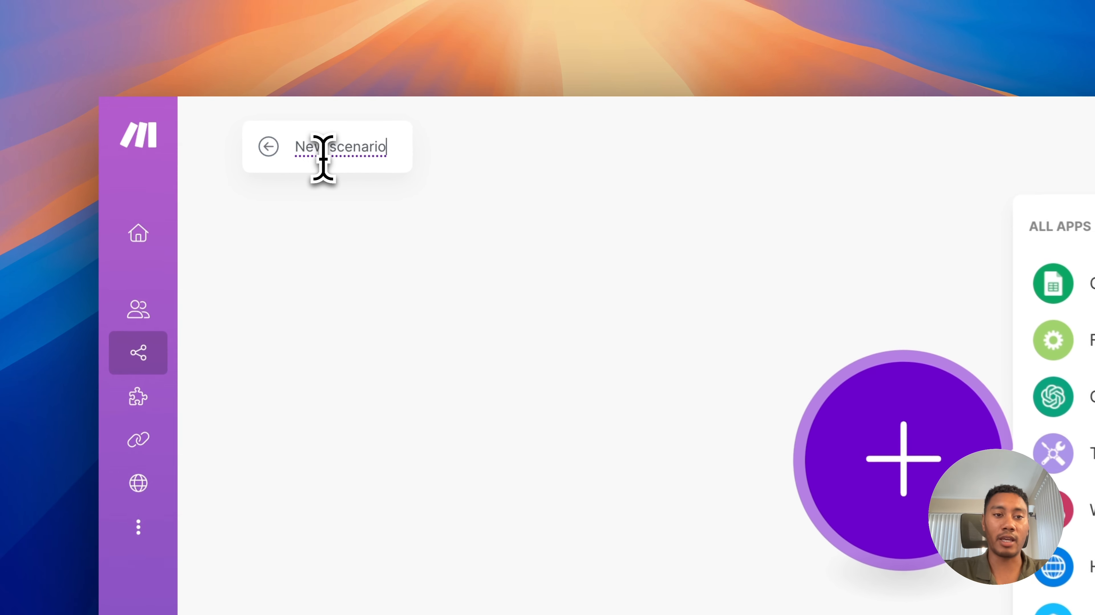
click(273, 124)
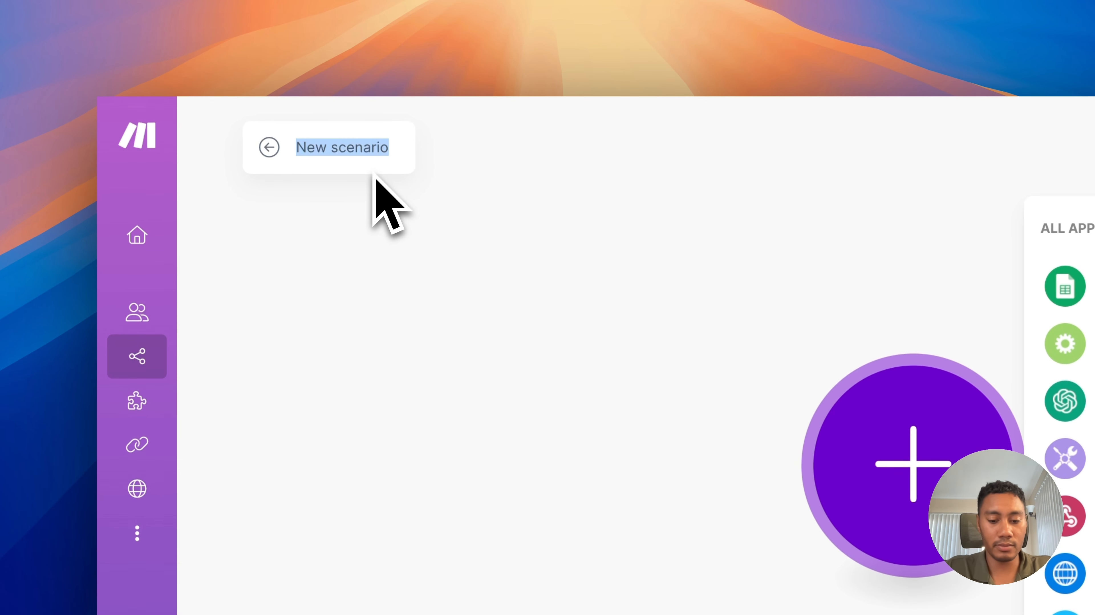
text(checkMassageAvailability)
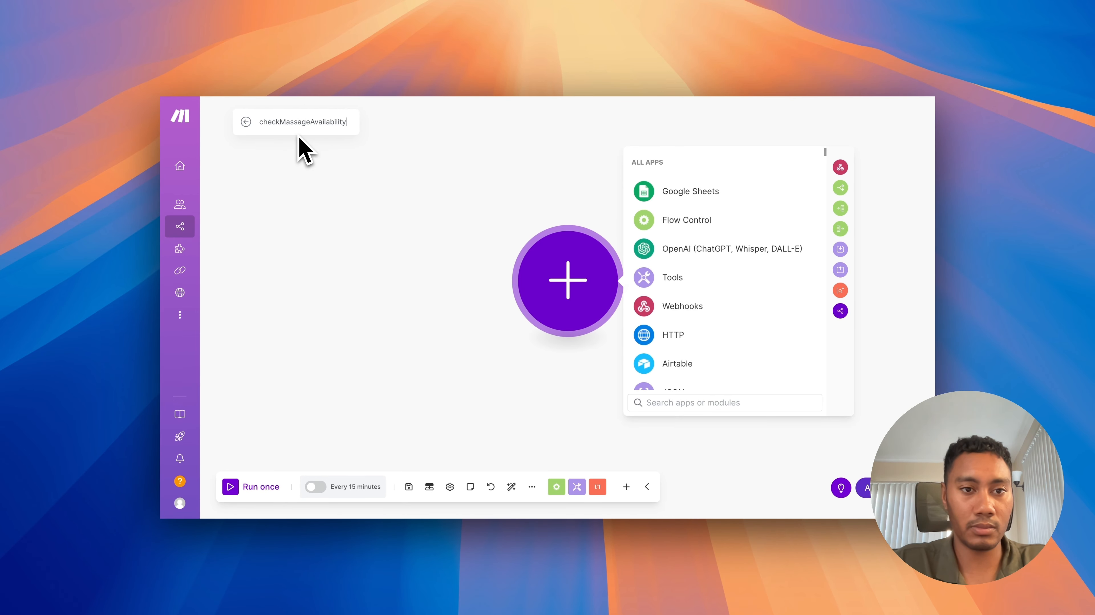
click(292, 202)
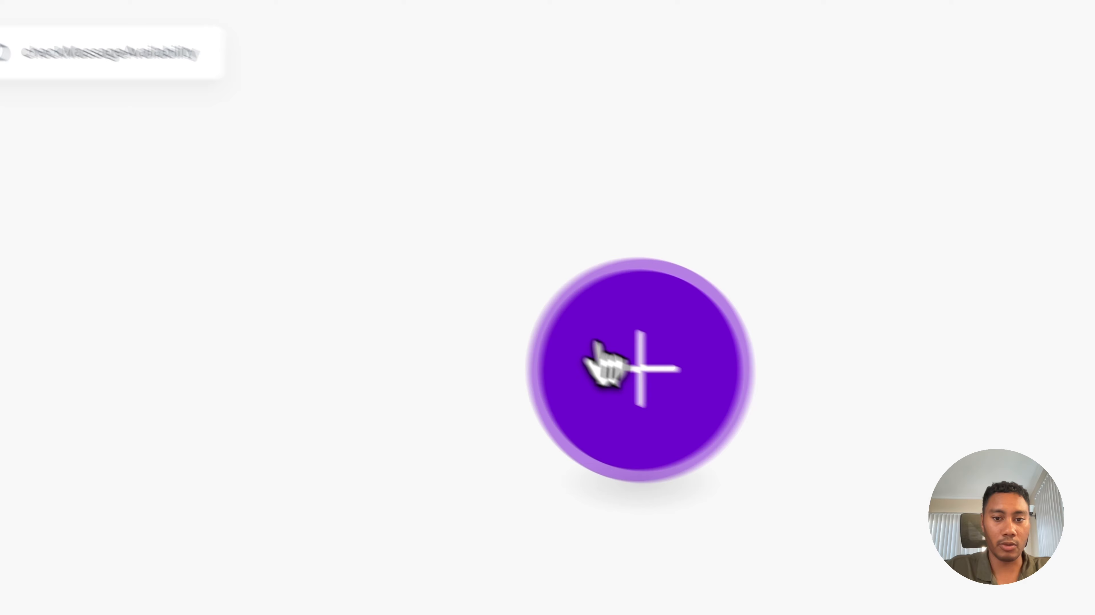
Add a Custom webhook trigger to the scenario and assign it the Check-Massage-Availability hook
click(563, 278)
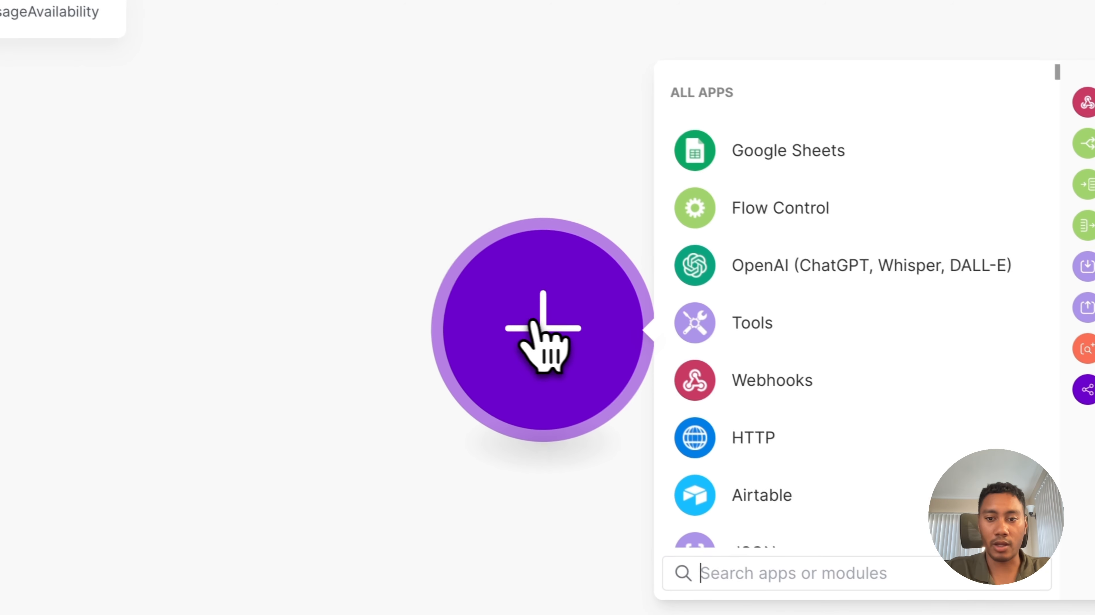
click(762, 383)
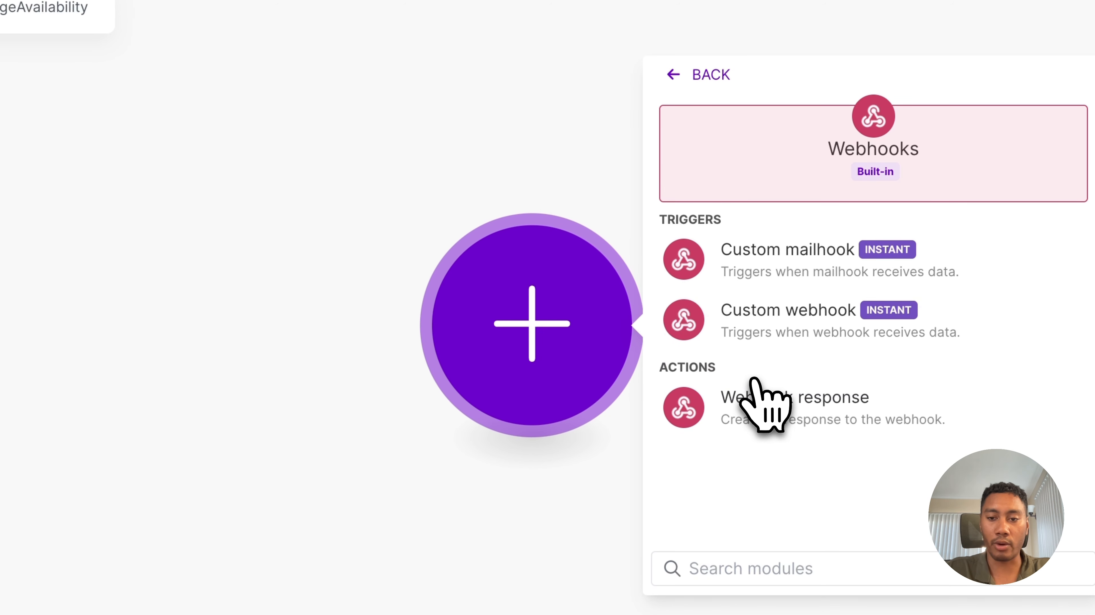
click(787, 310)
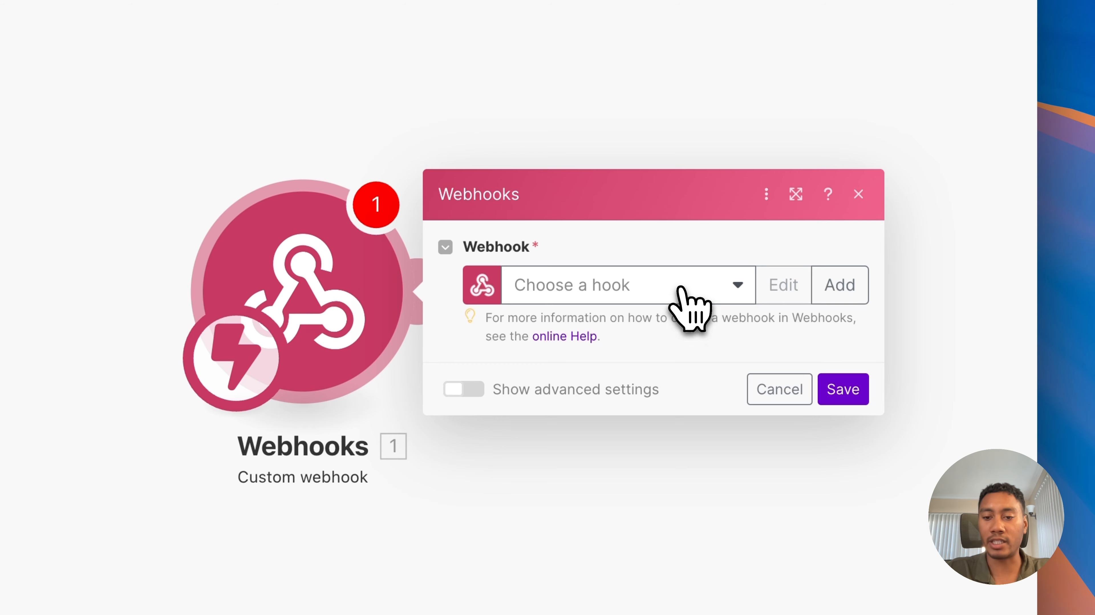
click(681, 289)
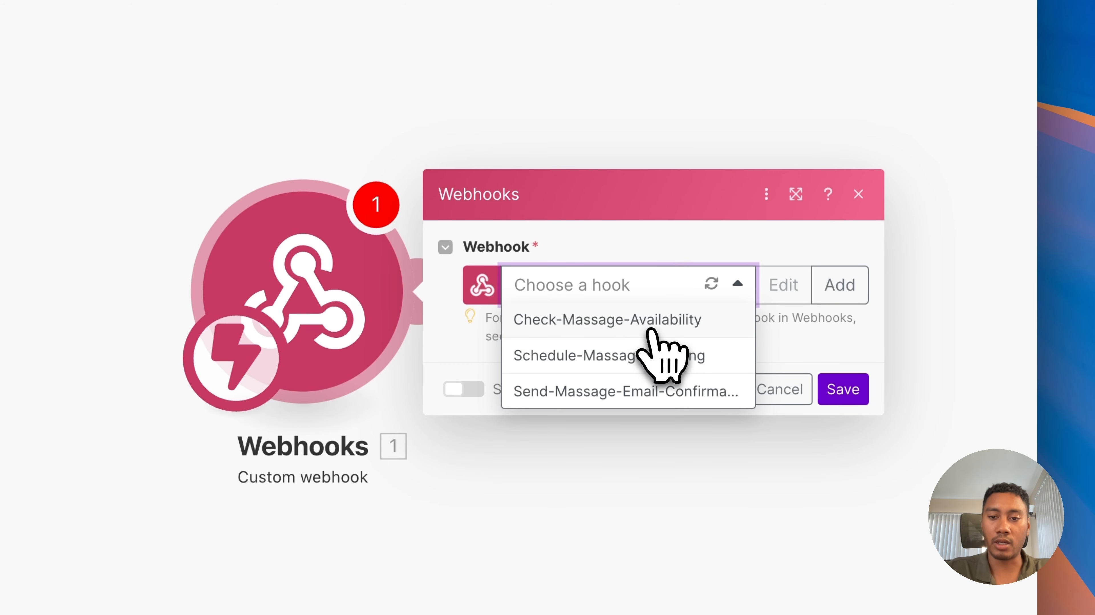
click(653, 319)
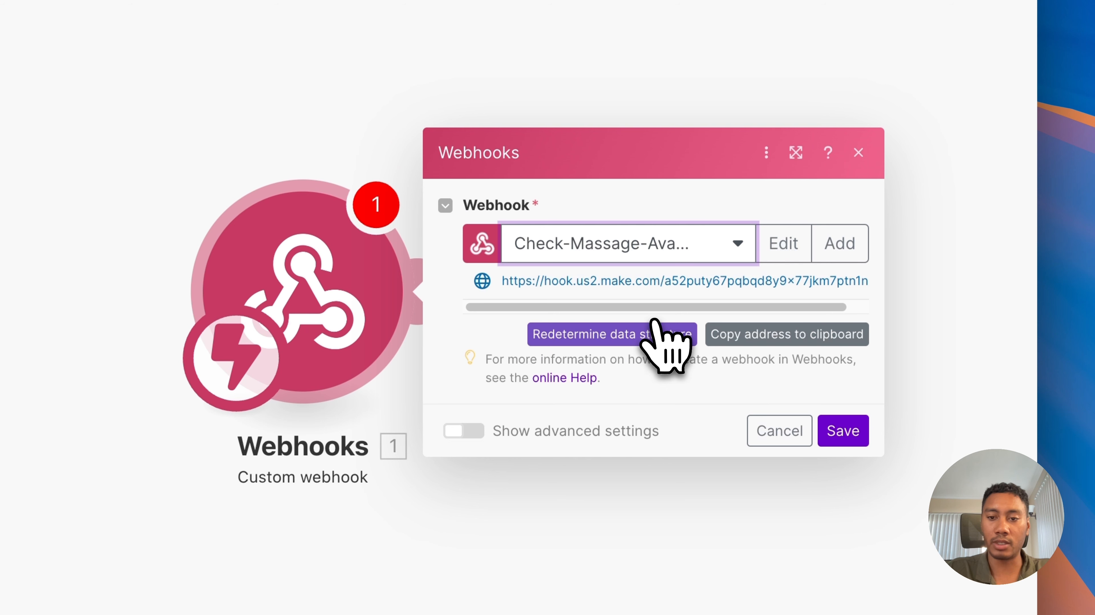
Save the Custom webhook module and copy the hook's address from its settings
triple_click(661, 284)
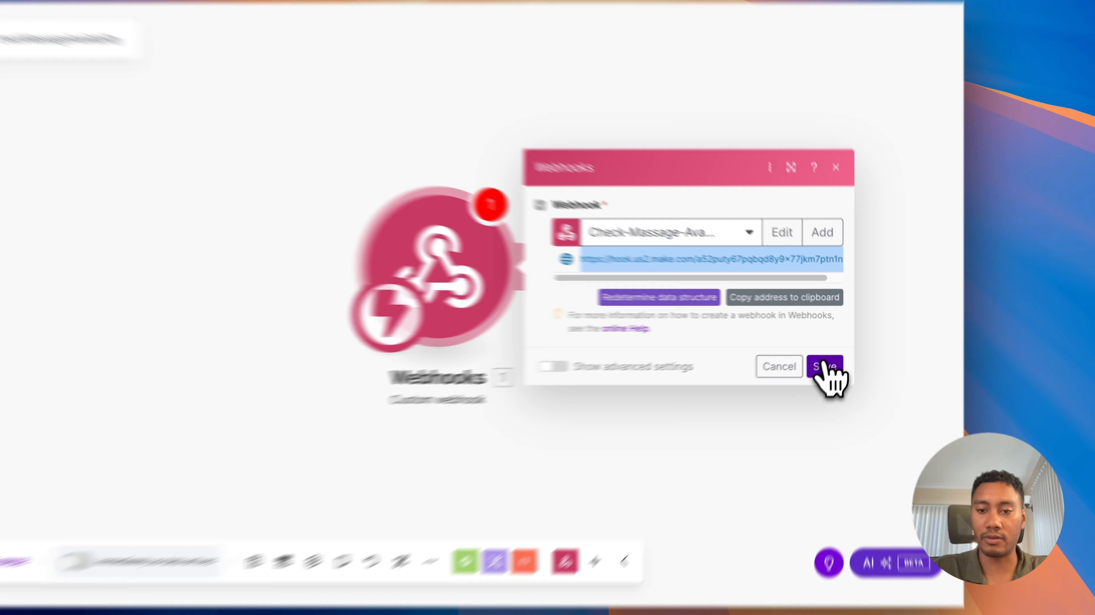
click(838, 349)
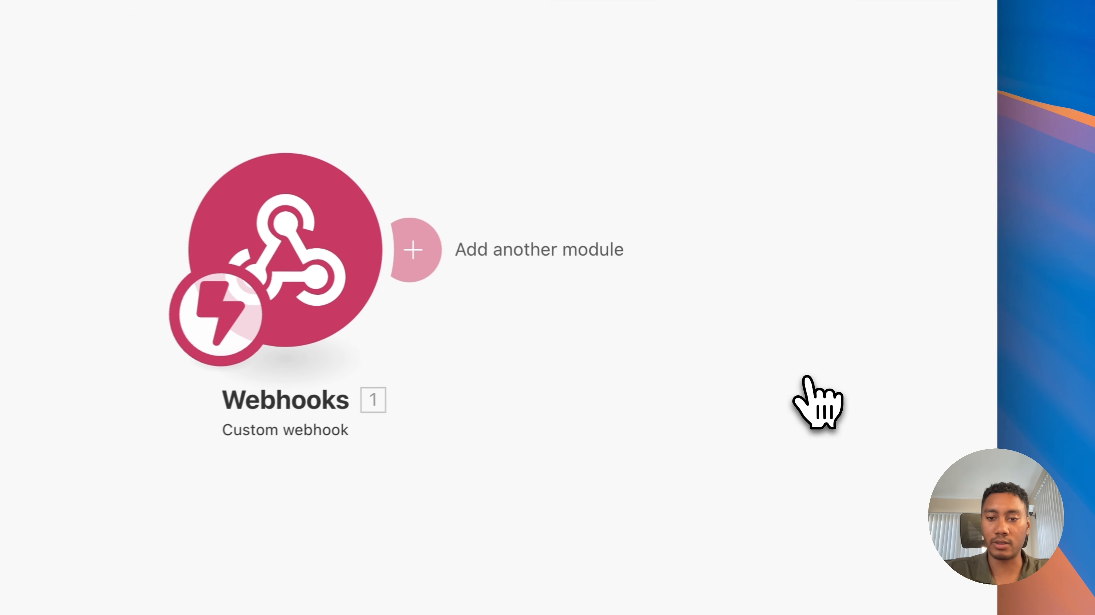
click(395, 348)
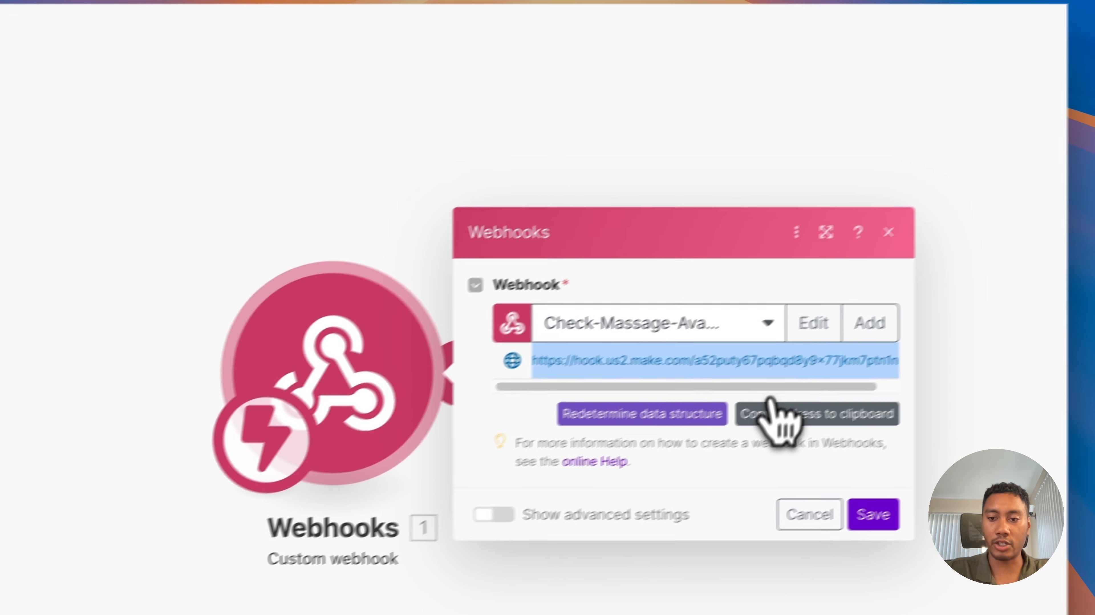
click(853, 393)
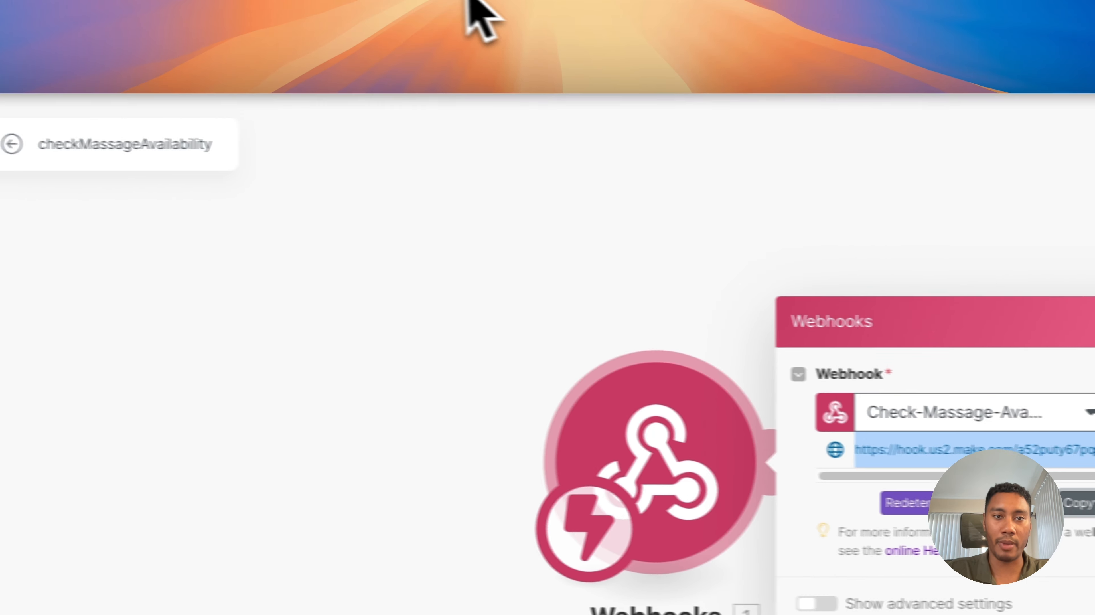
Switch to Vapi, paste the webhook address as the checkMassageAvailability tool's Server URL, and save the integration and the tool
click(495, 9)
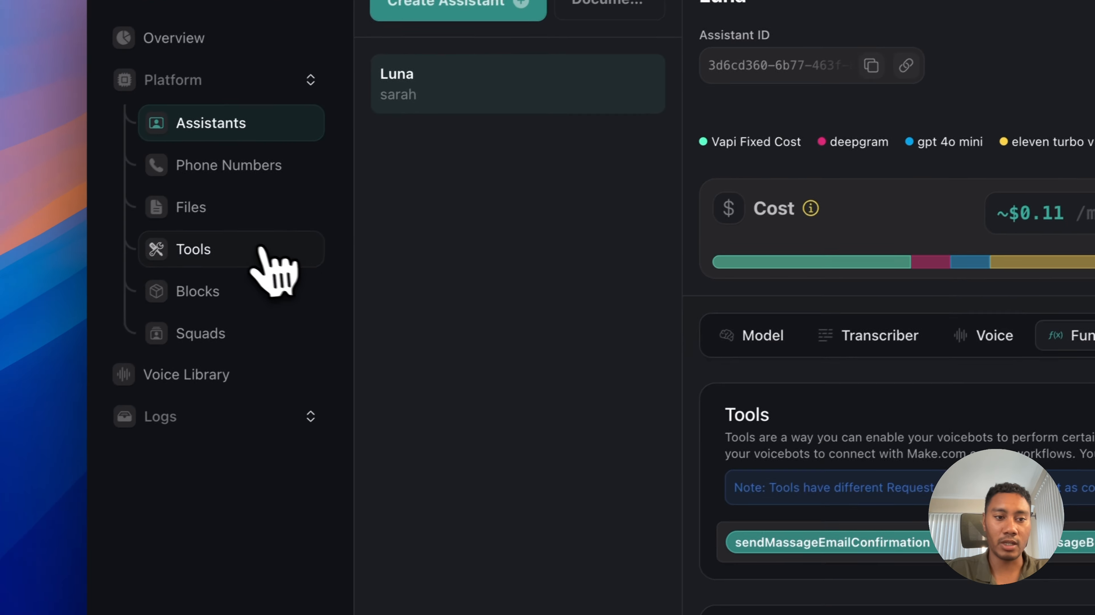
click(260, 249)
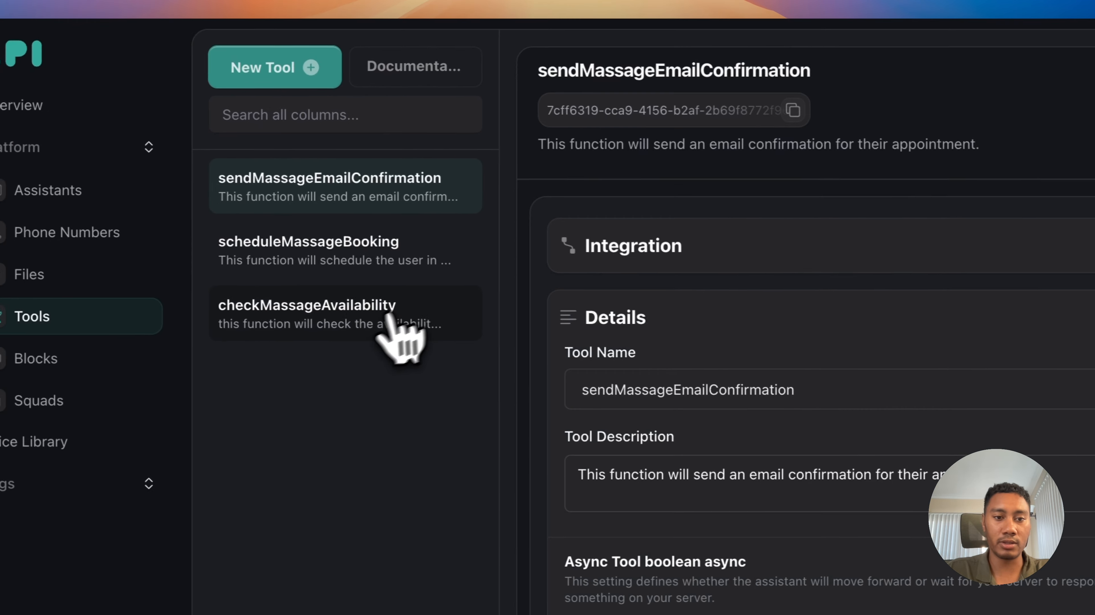
click(337, 312)
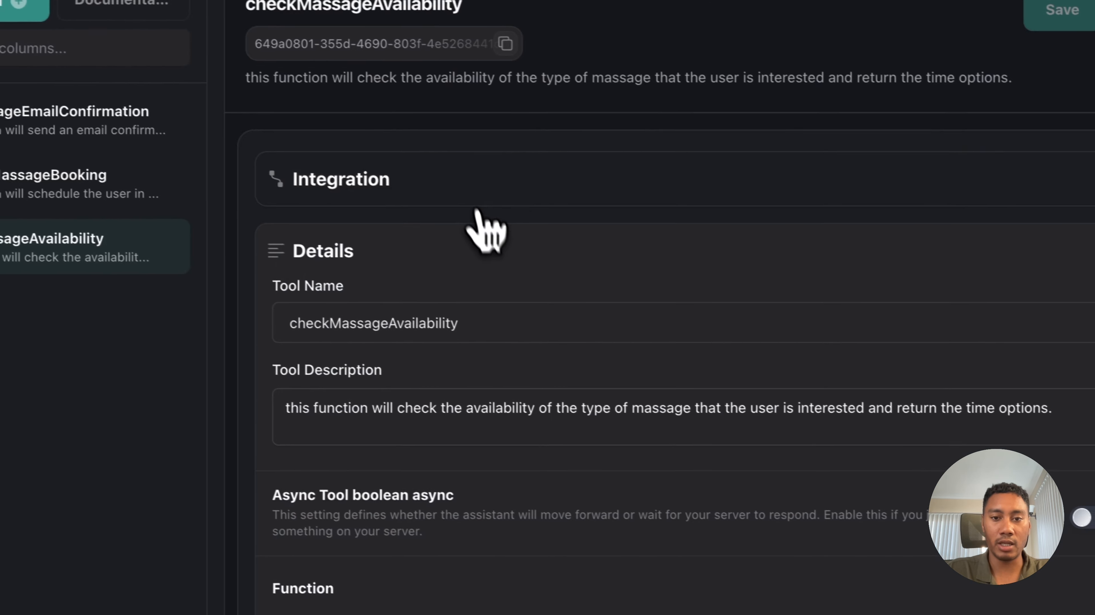
click(478, 211)
triple_click(451, 362)
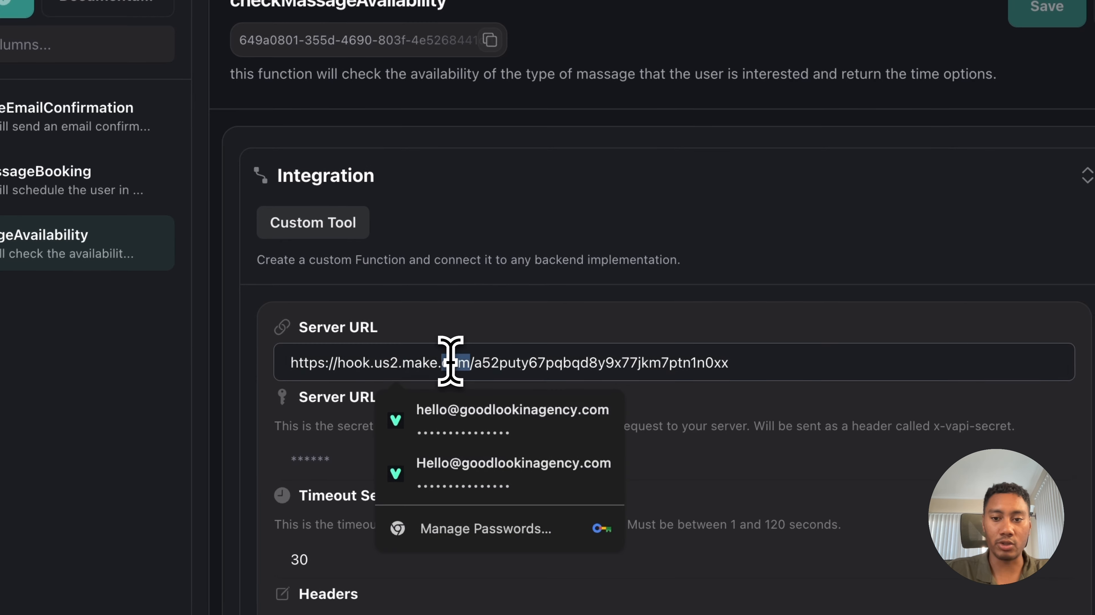
key(Right)
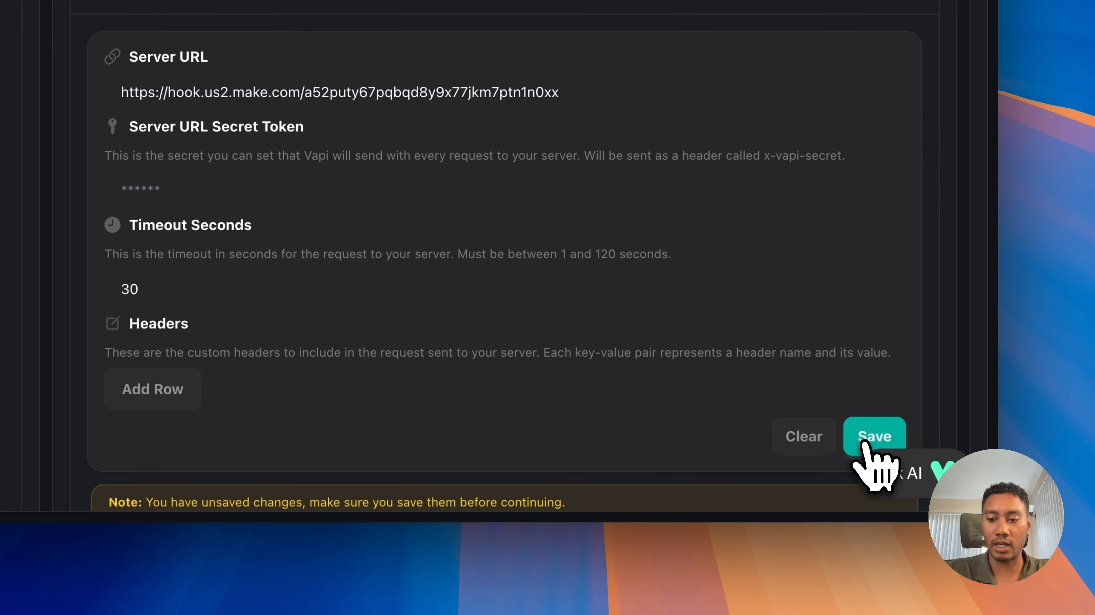
click(865, 443)
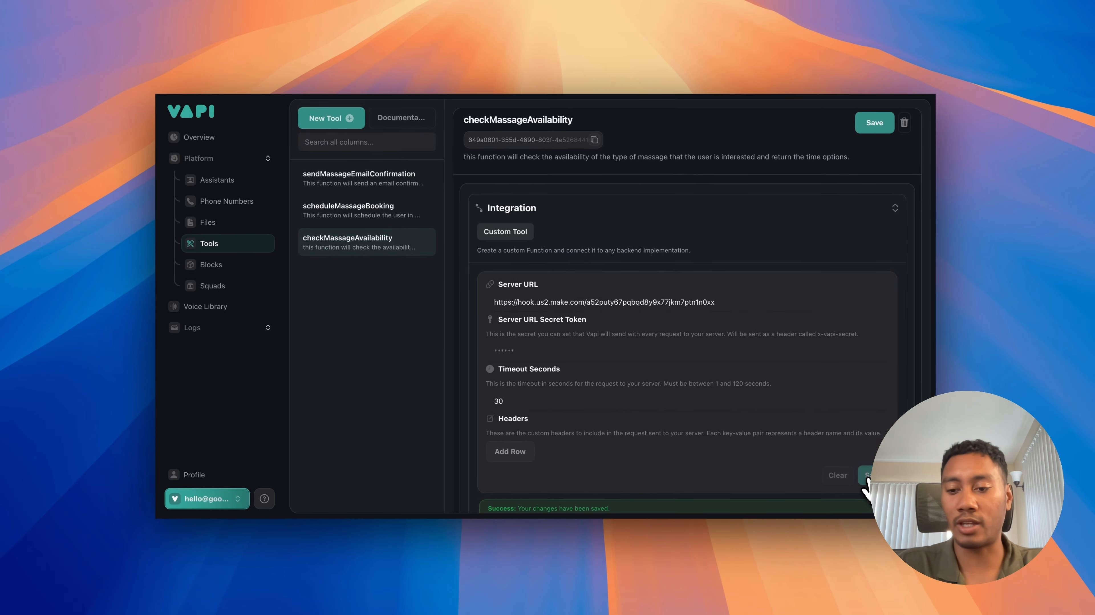
click(874, 128)
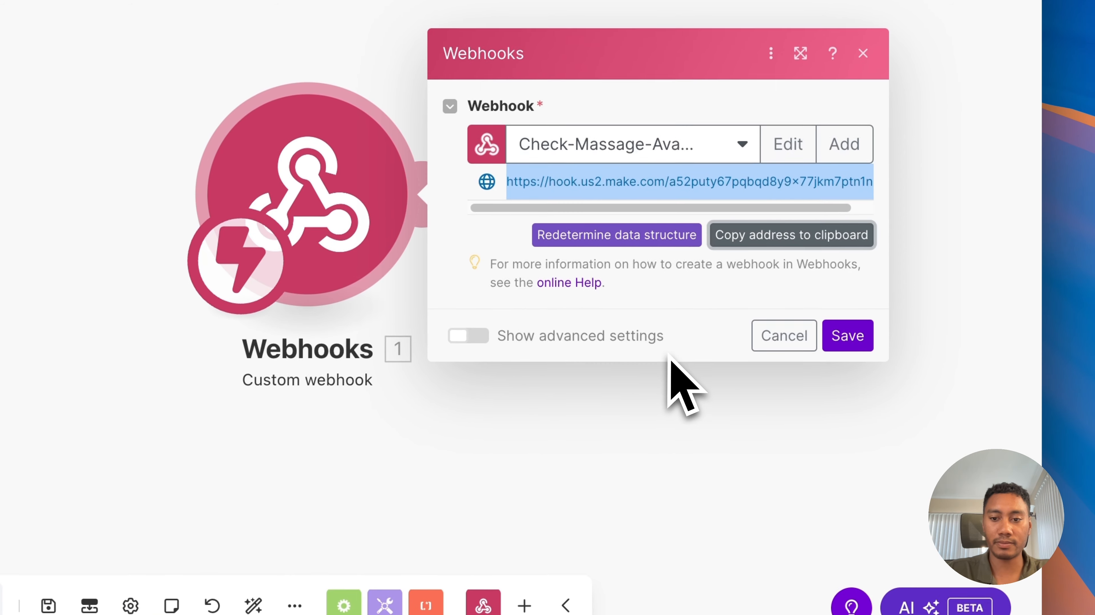
Save the webhook module in Make, run the scenario once, and start a test call with Luna in Vapi
click(861, 340)
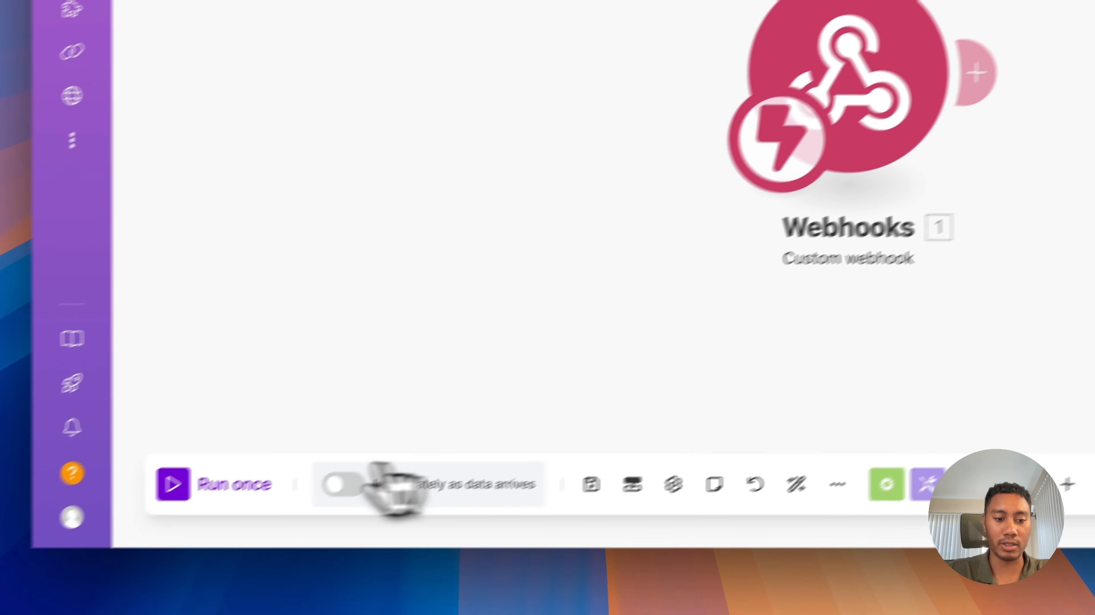
click(207, 482)
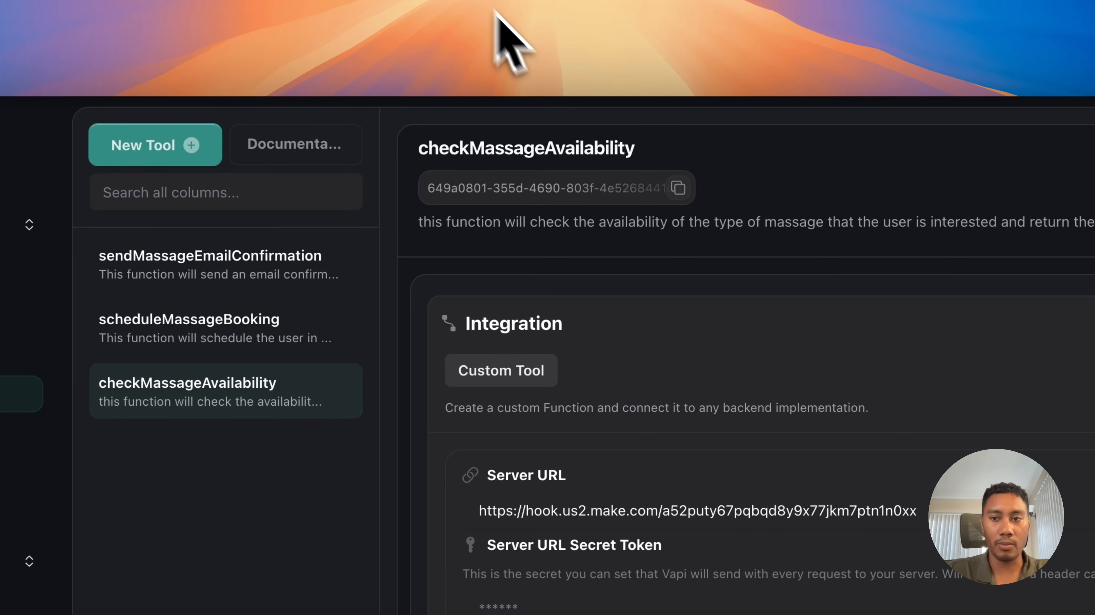
click(247, 269)
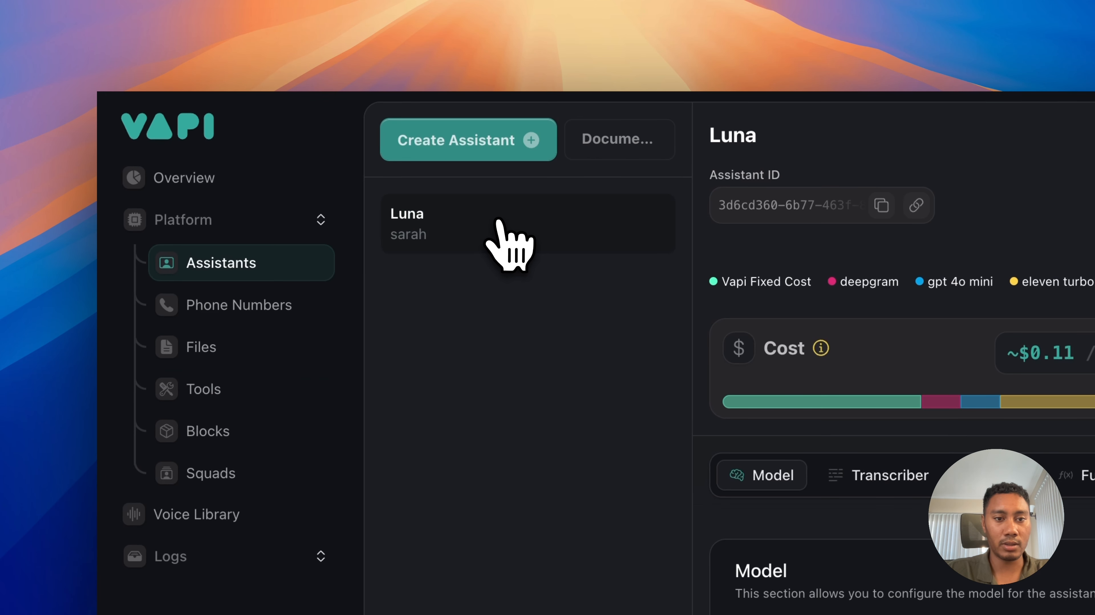
click(815, 157)
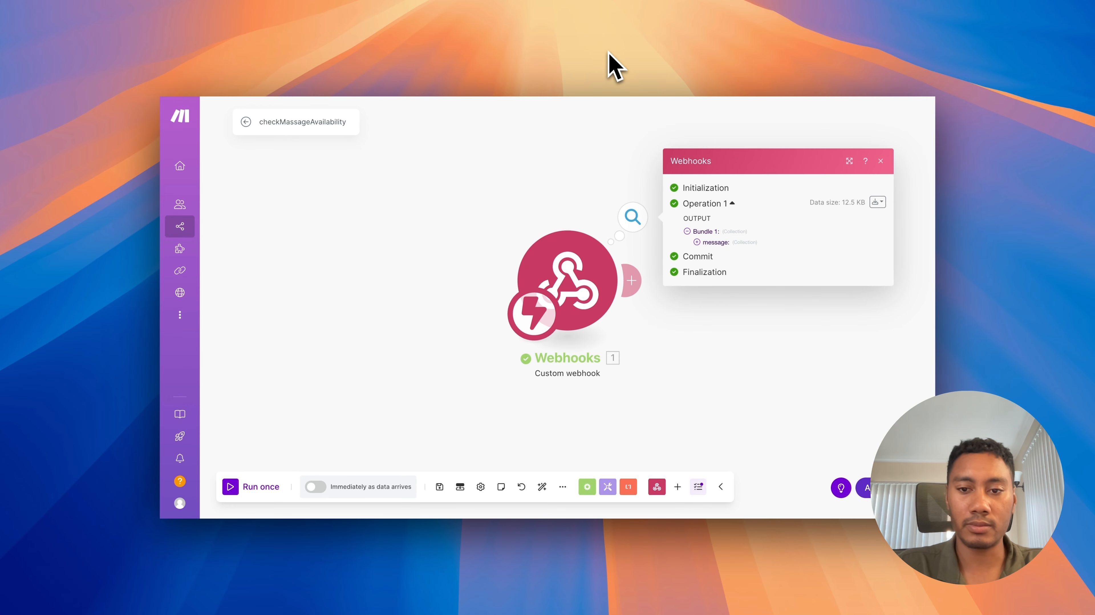
Examine the toolCalls function name and arguments in Make's webhook output, and end the test call with Luna in Vapi
click(697, 242)
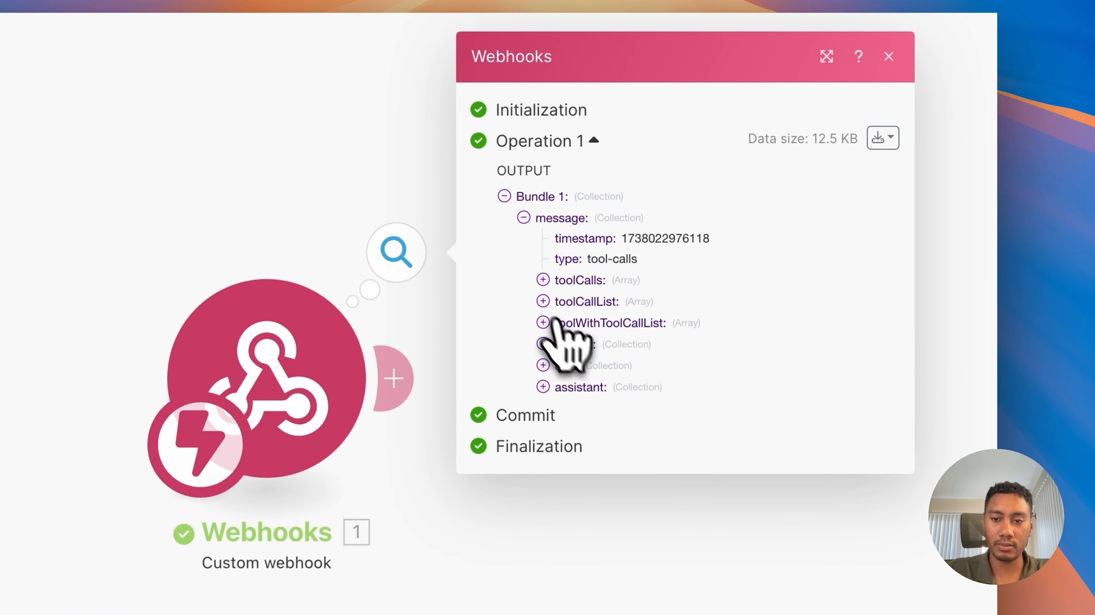
click(541, 301)
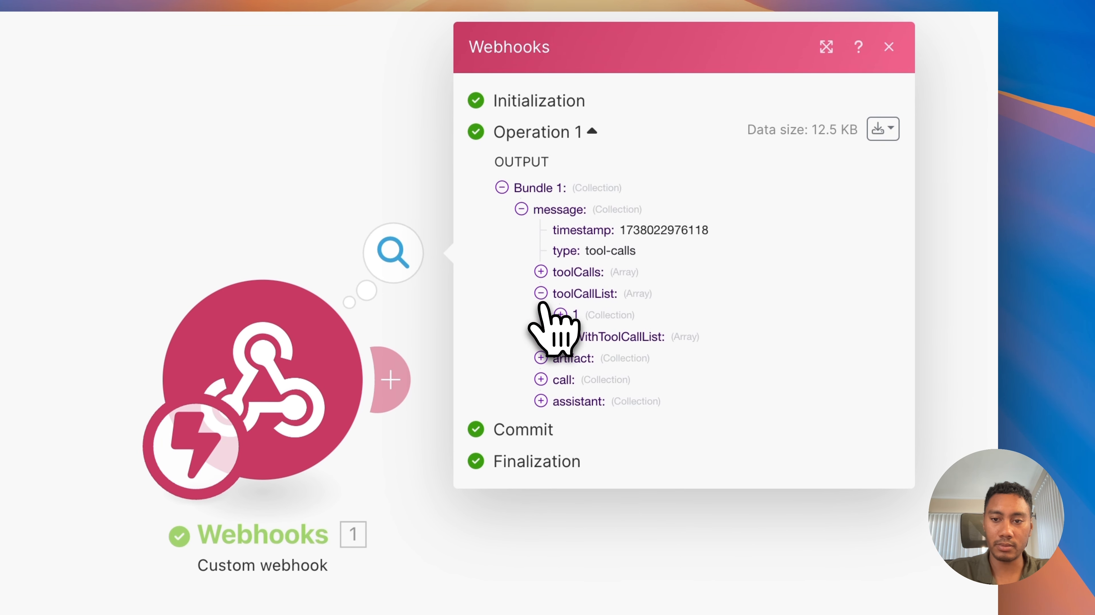
click(540, 271)
click(560, 293)
click(579, 355)
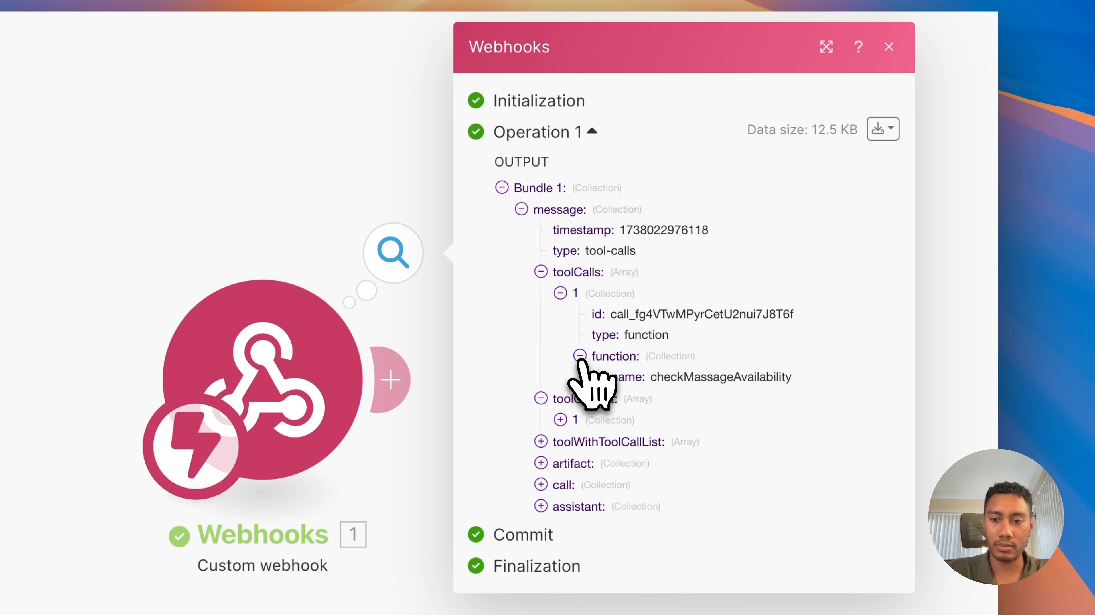
click(599, 398)
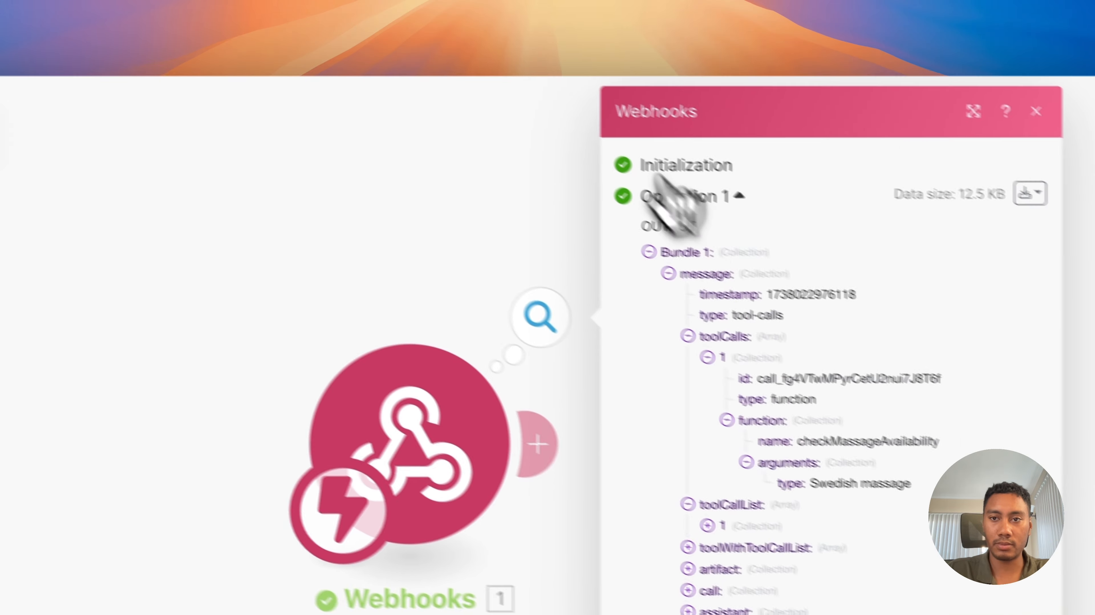
click(379, 20)
click(949, 147)
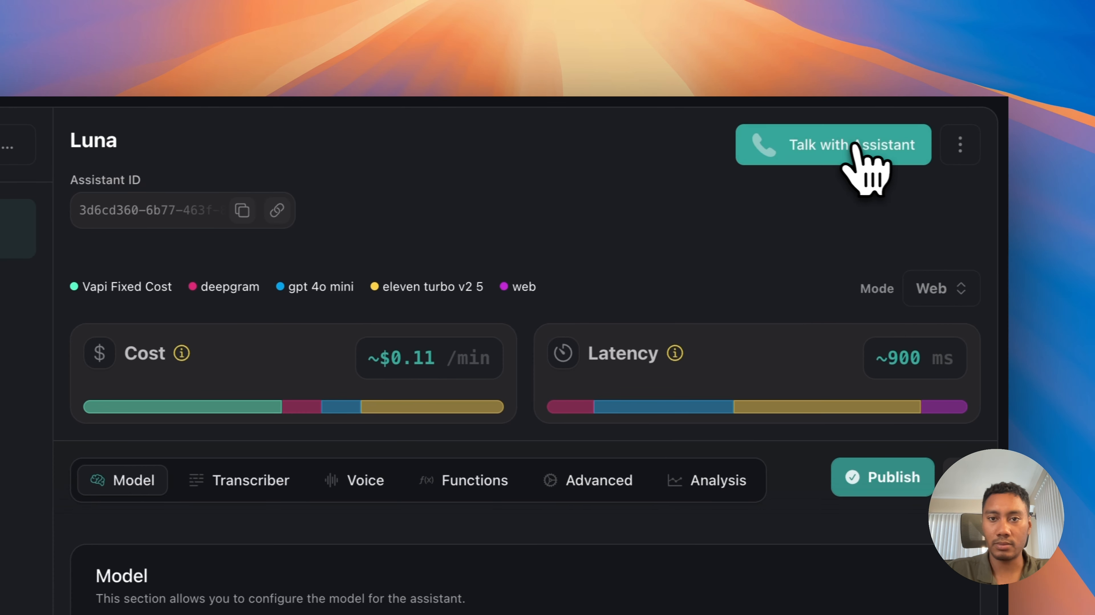
Close the webhook output in Make and examine the availability, type, therapist and name columns in the Massage Therapist Booking spreadsheet
click(479, 21)
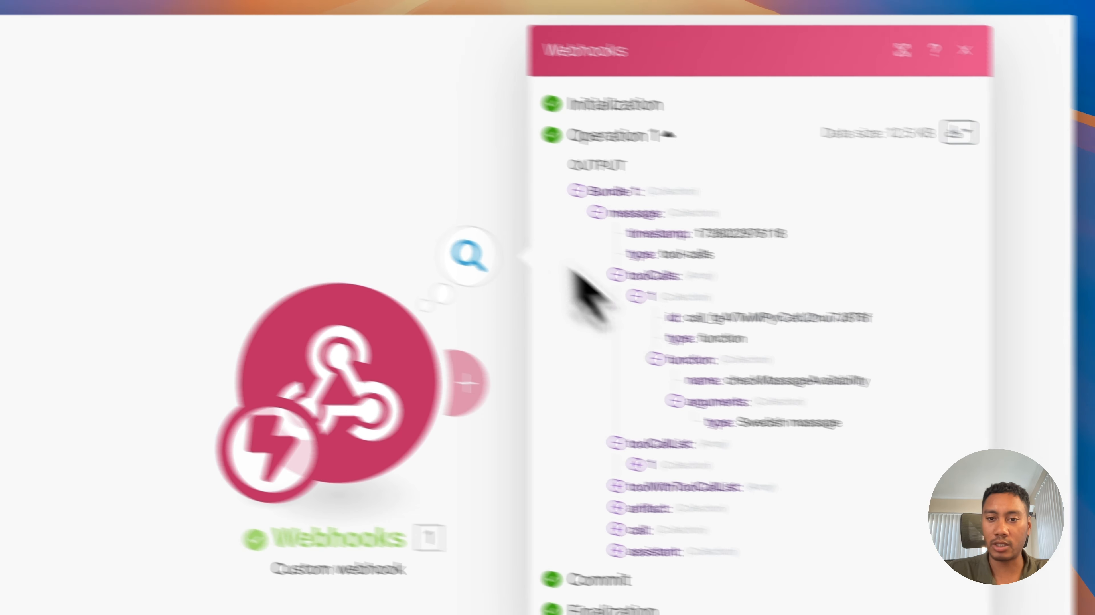
click(381, 175)
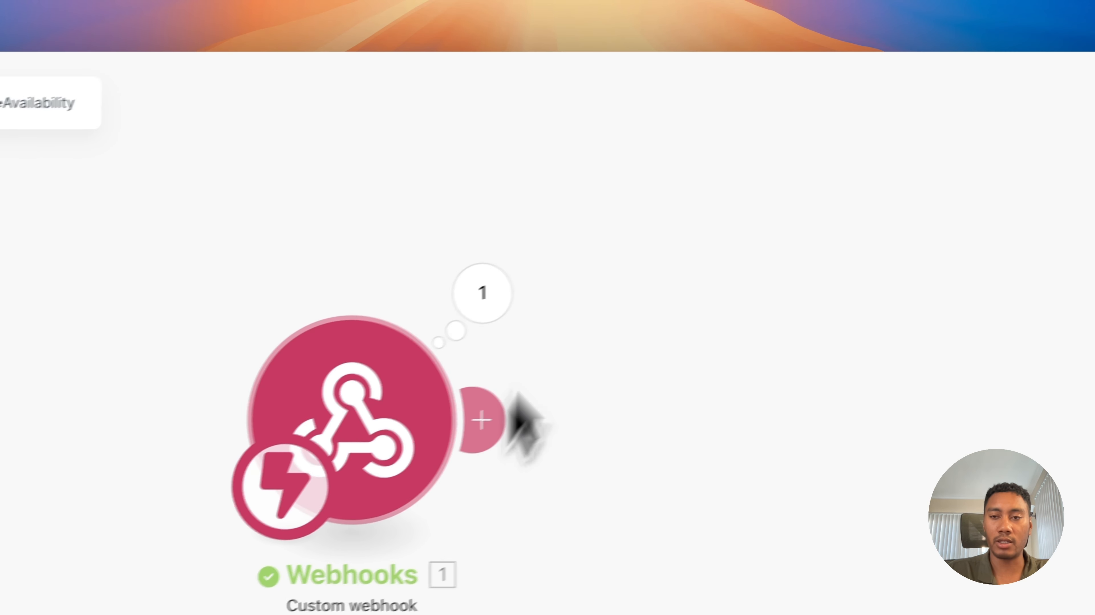
click(714, 2)
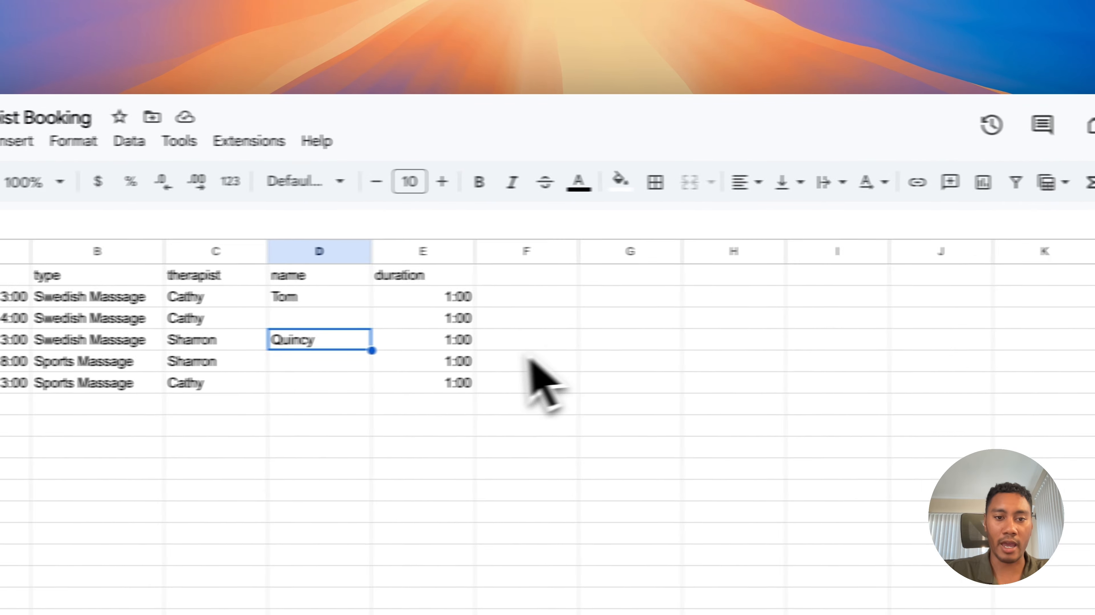
click(155, 406)
click(45, 347)
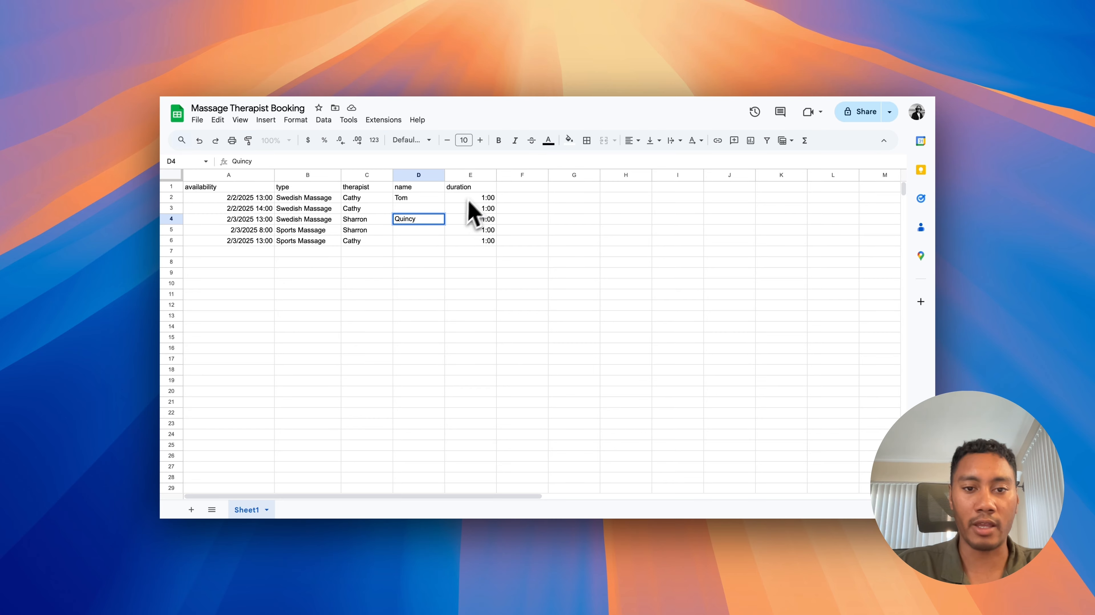
click(413, 273)
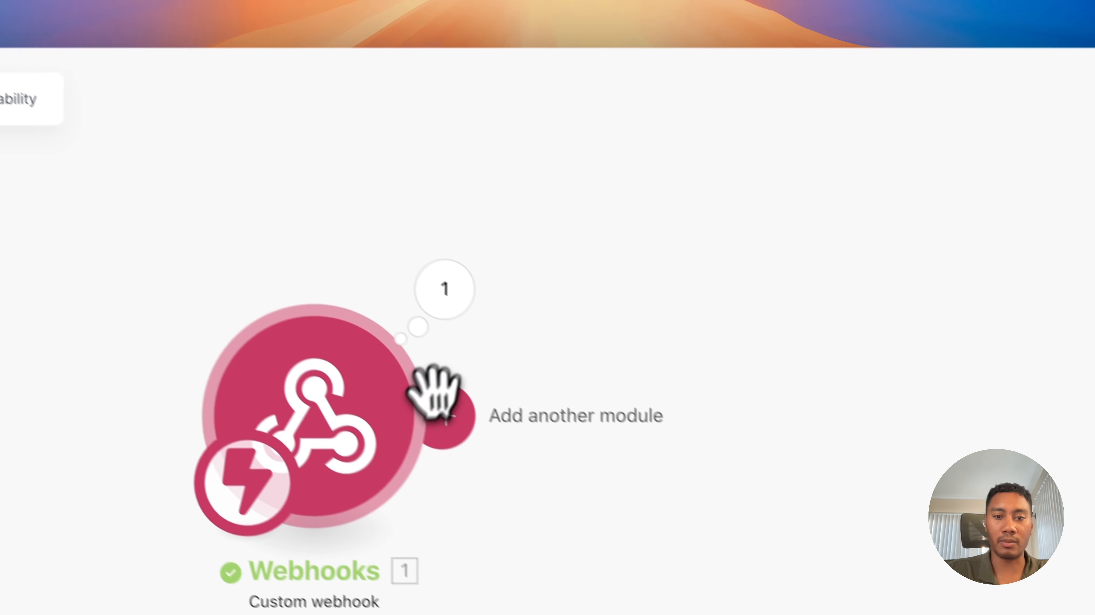
Add a Google Sheets Search Rows module after the webhook in Make, using Sheet1 of the Massage Therapist Booking spreadsheet
click(411, 393)
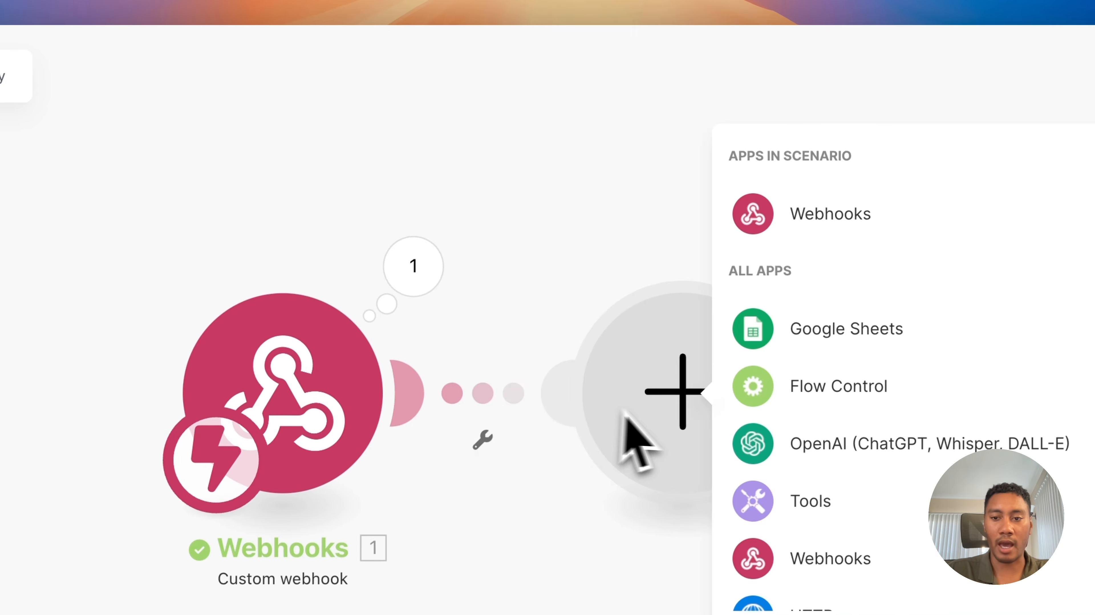
click(775, 326)
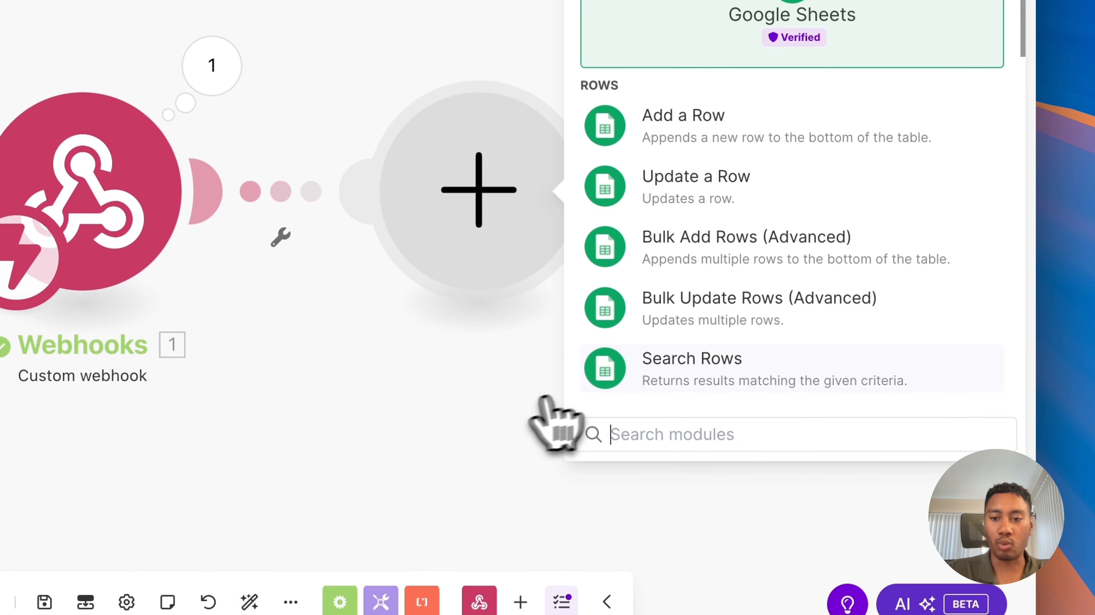
click(645, 551)
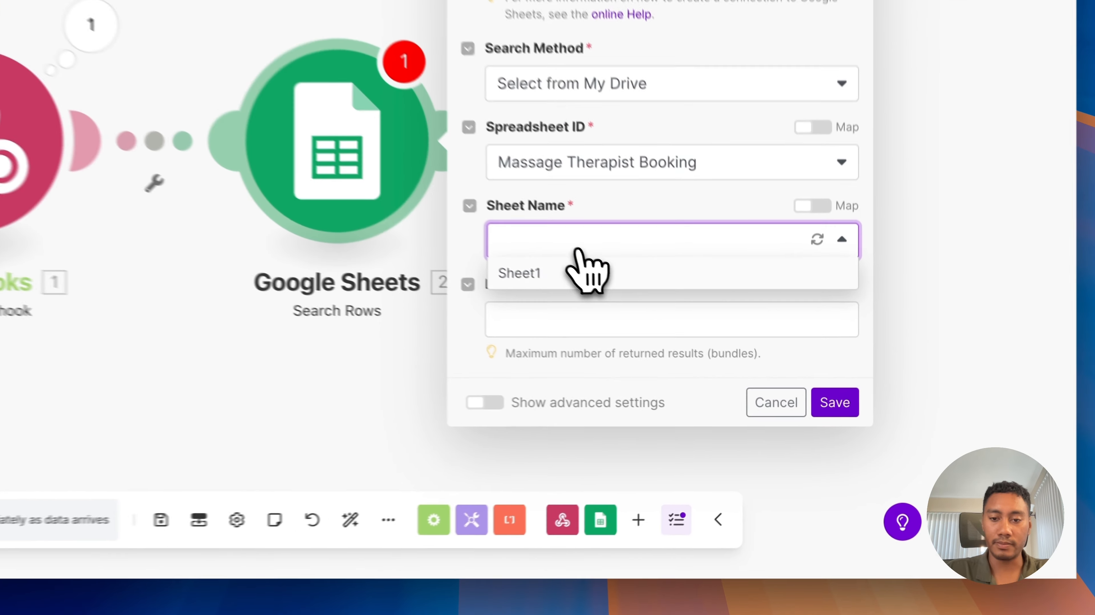
click(579, 269)
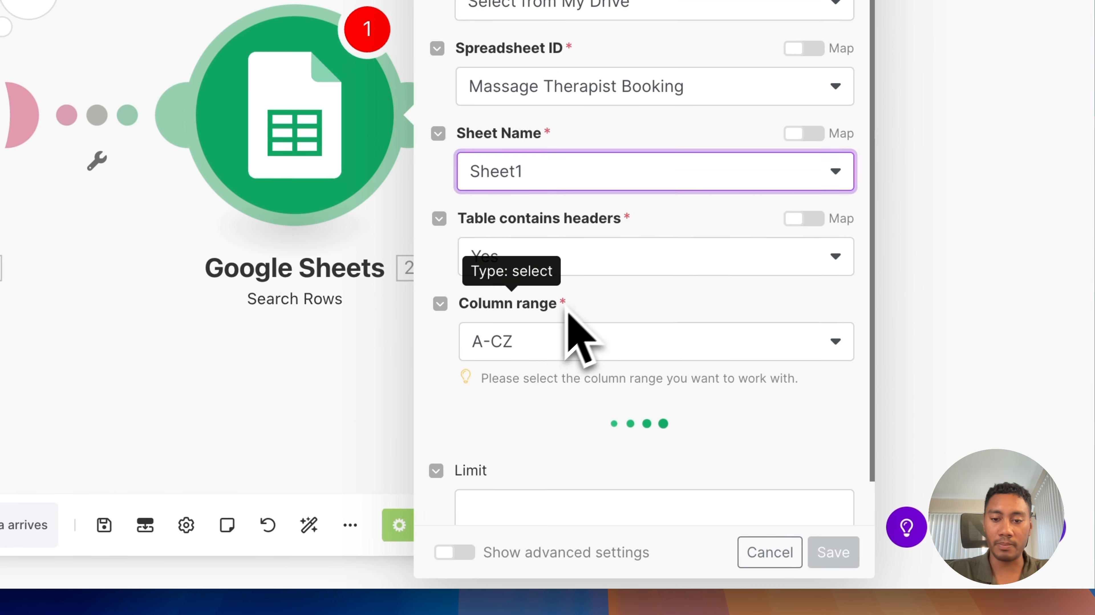
Set the Search Rows filter to the type (B) column with the case-insensitive Contains text operator
scroll(567, 192, down, 5)
click(553, 189)
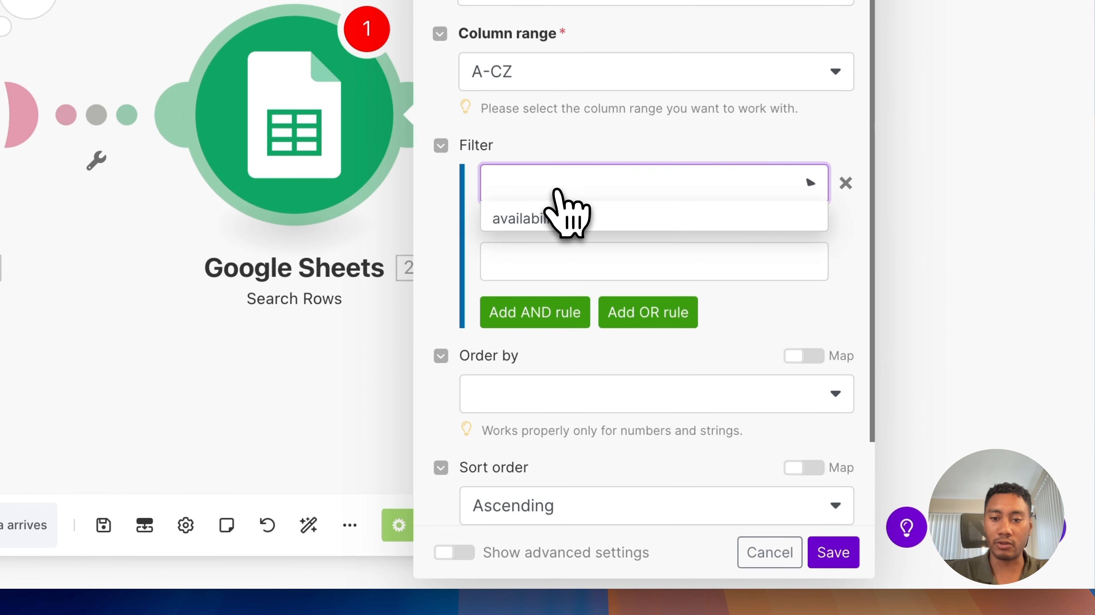
click(549, 259)
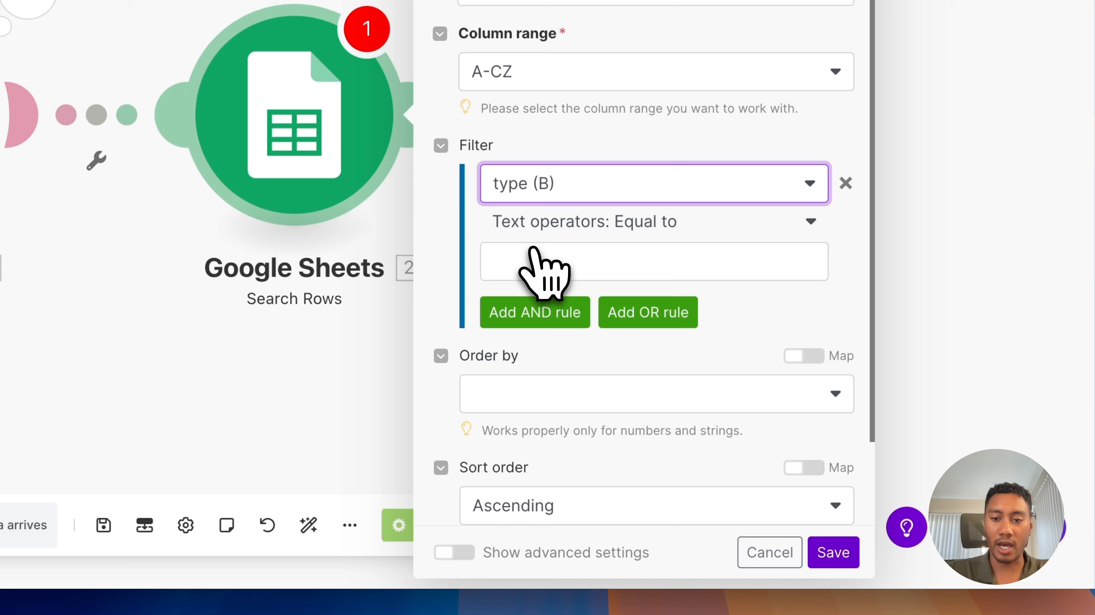
click(593, 228)
scroll(544, 527, down, 3)
click(550, 480)
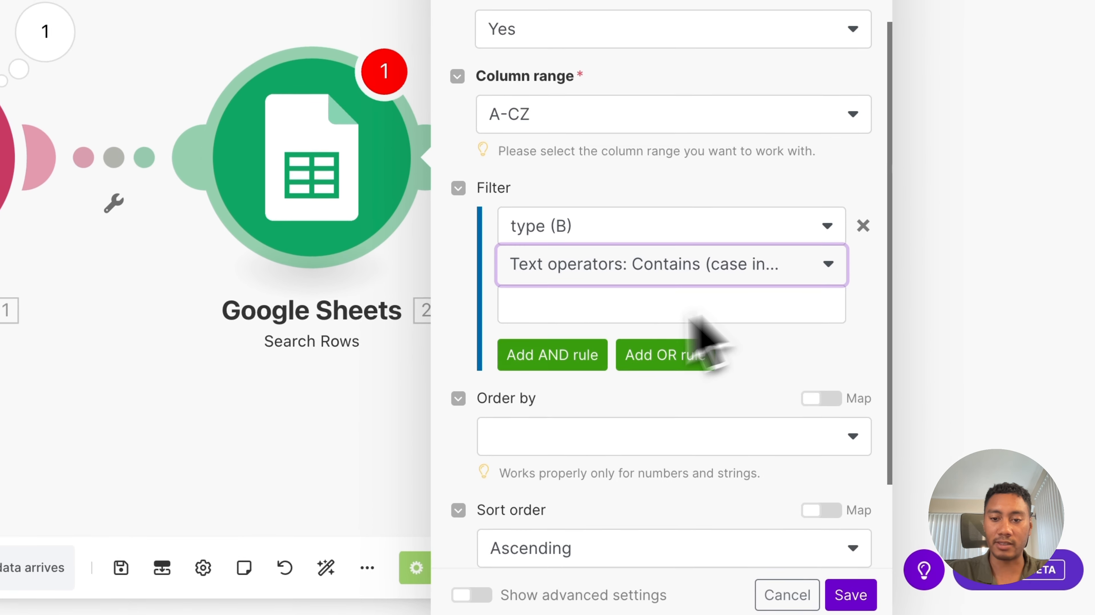
Map the webhook's message.toolCalls[]: function.arguments.type as the filter value and save the Search Rows module
click(525, 200)
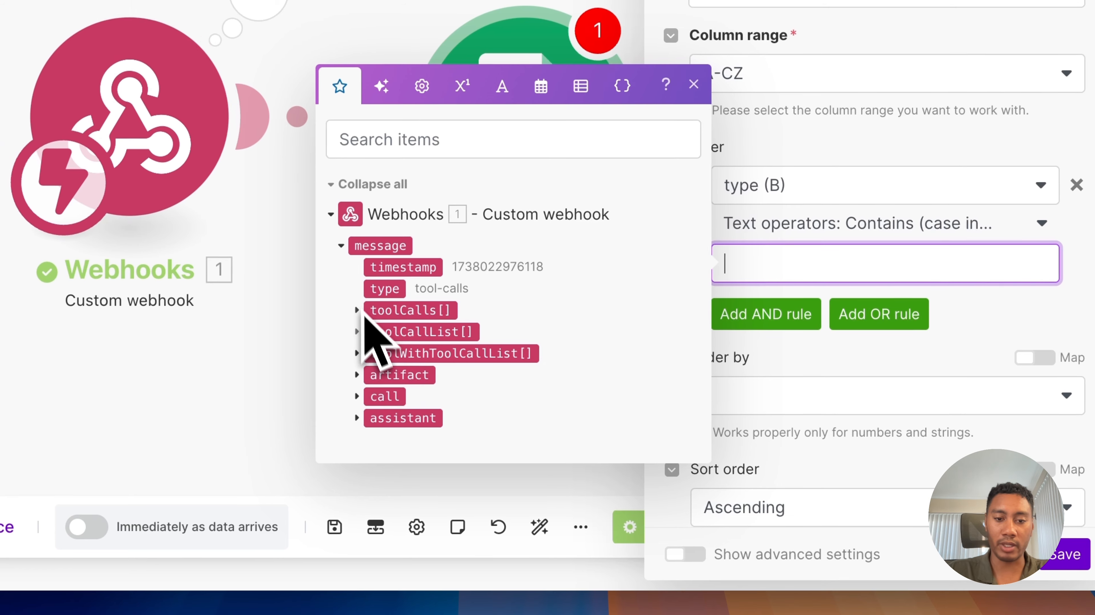
click(359, 313)
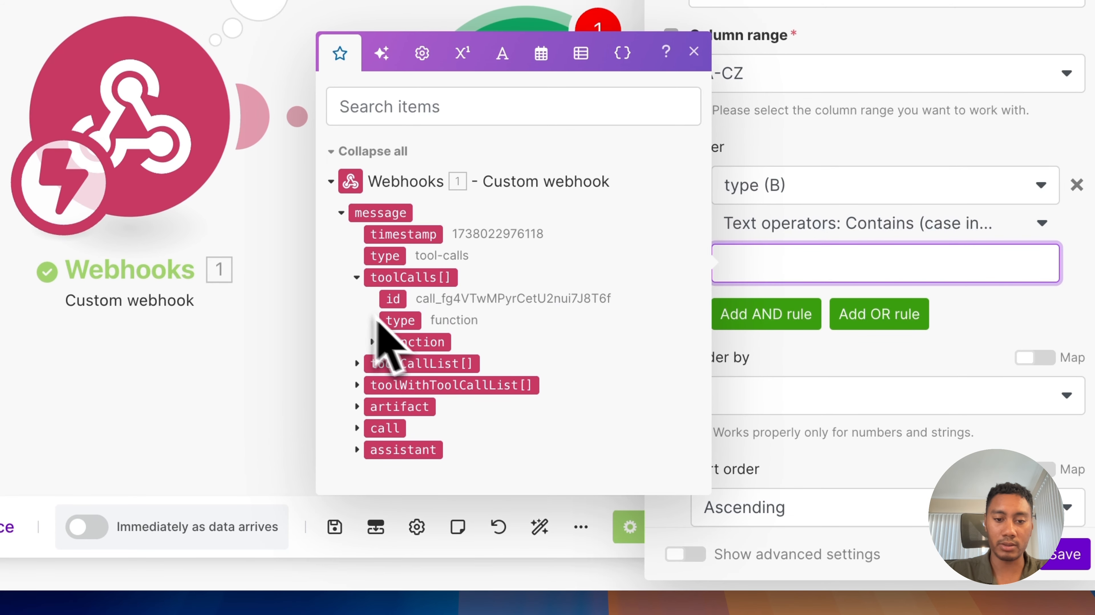
click(391, 342)
click(404, 356)
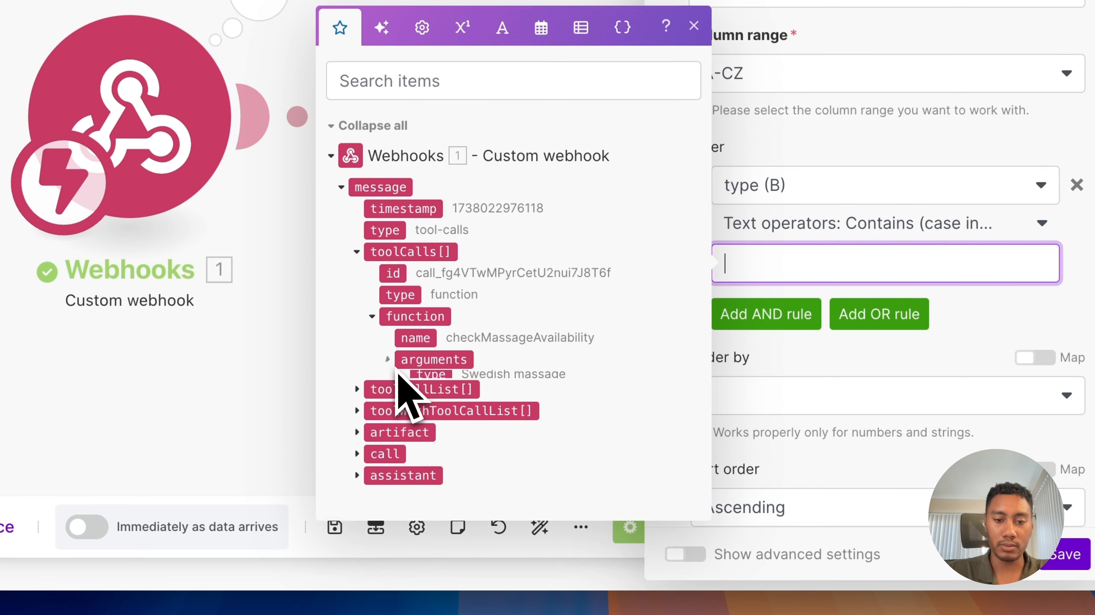
click(411, 374)
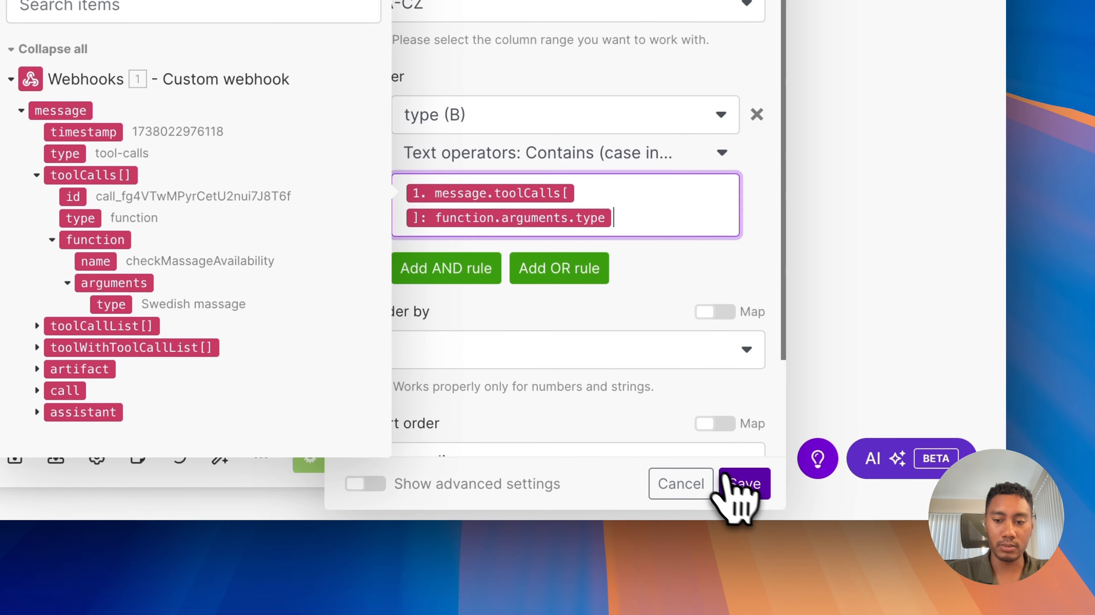
click(1067, 554)
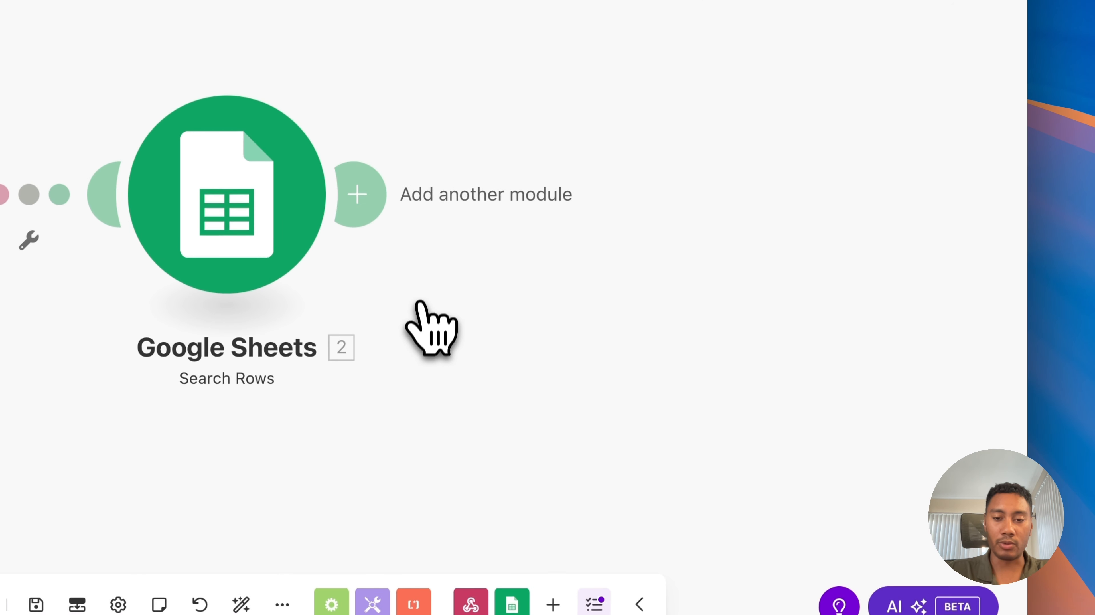
Add an Array aggregator after Google Sheets and include the availability (A), therapist (C) and name (D) fields
click(523, 269)
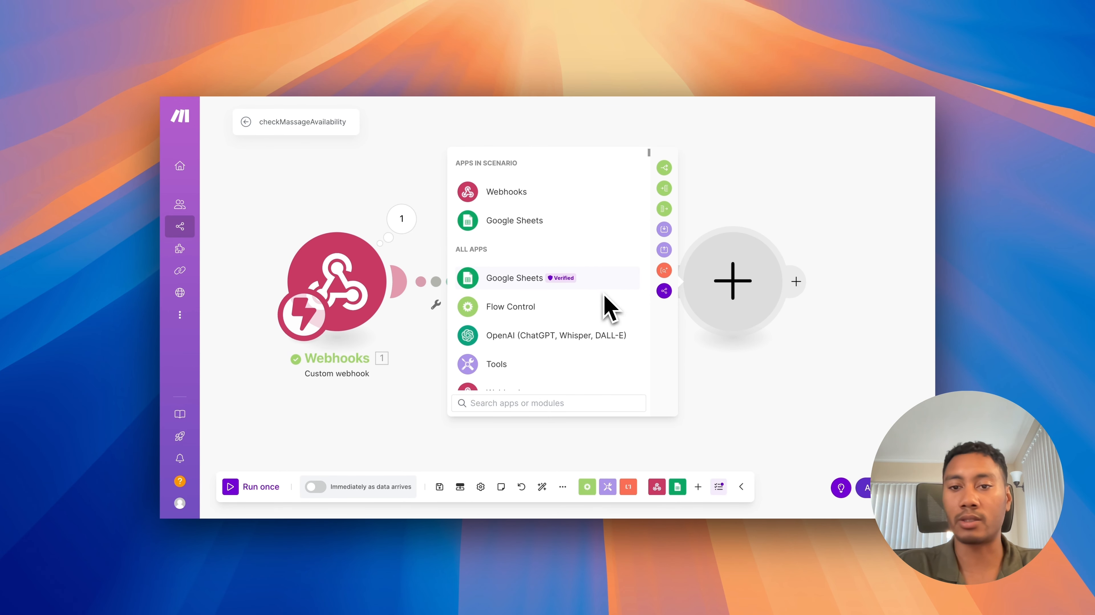
click(664, 207)
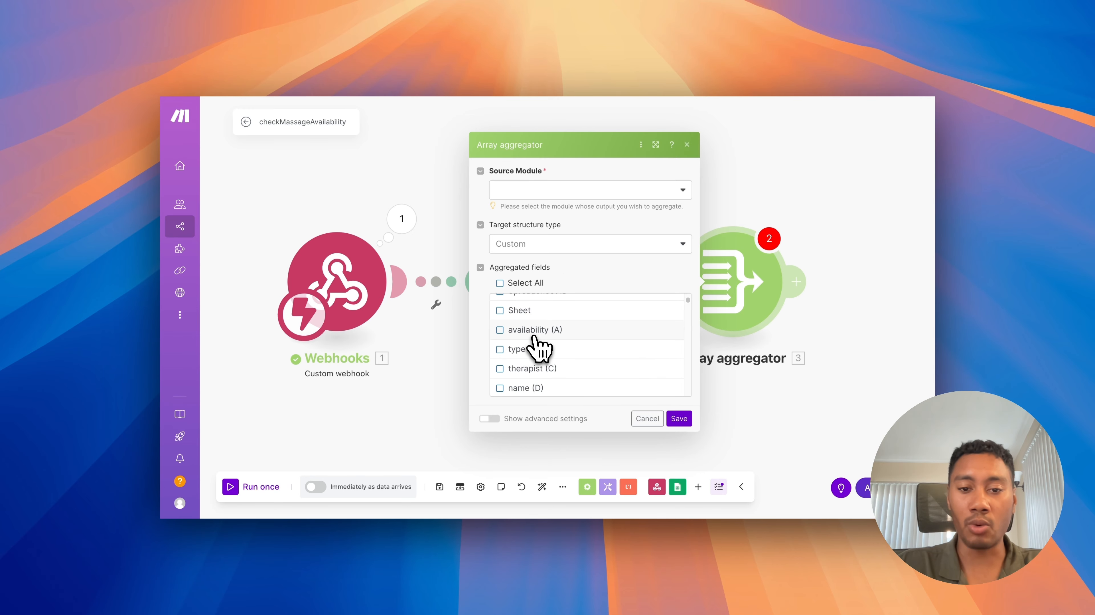
click(500, 329)
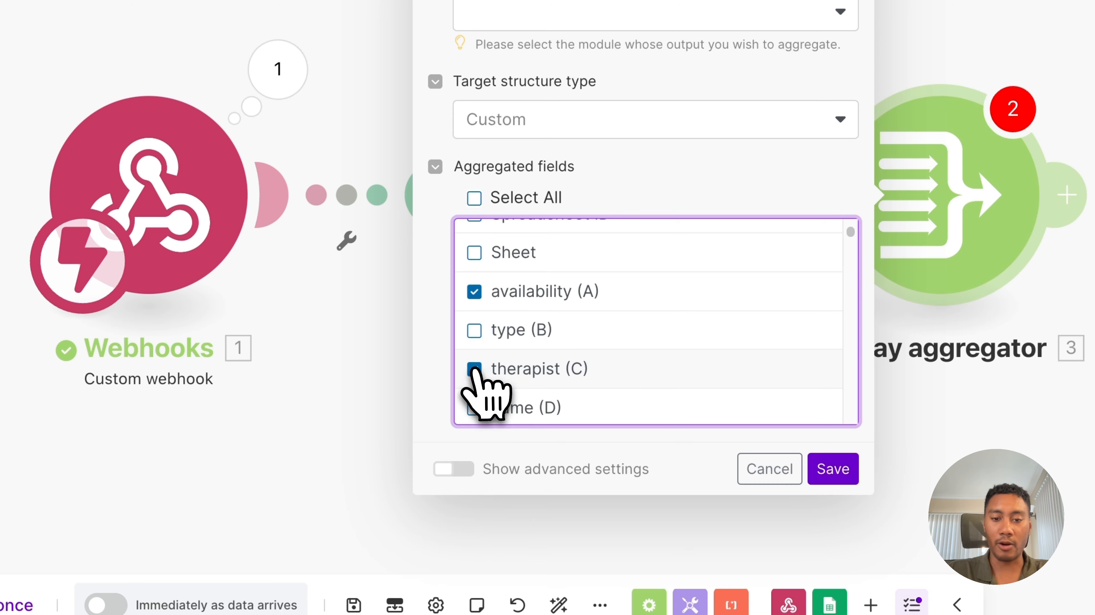
scroll(521, 370, down, 2)
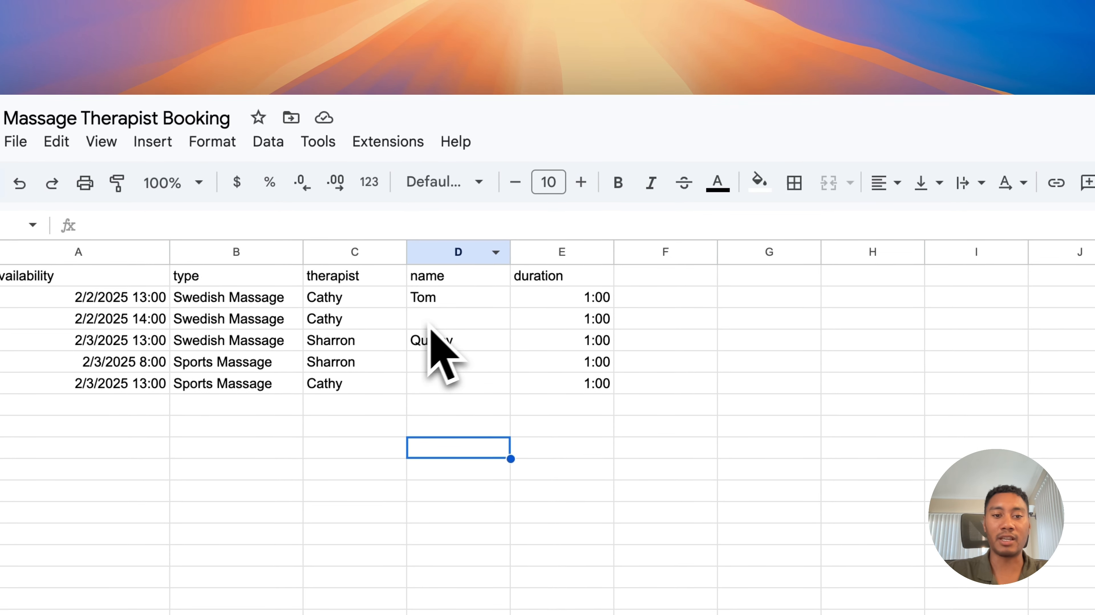
click(406, 326)
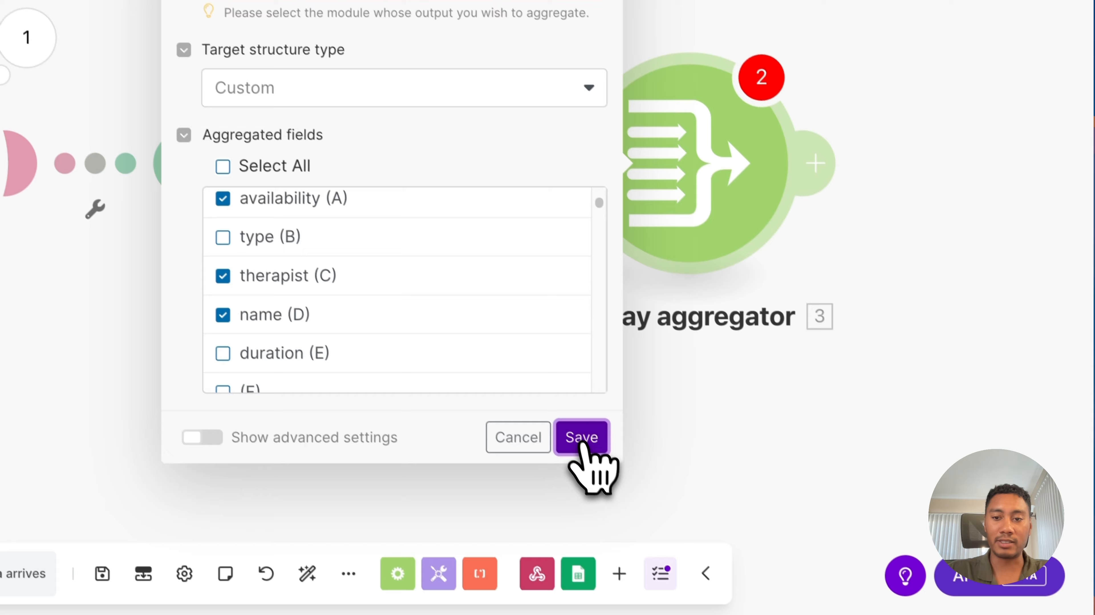
Set the Google Sheets module as the Array aggregator's source module and save the aggregator
click(665, 535)
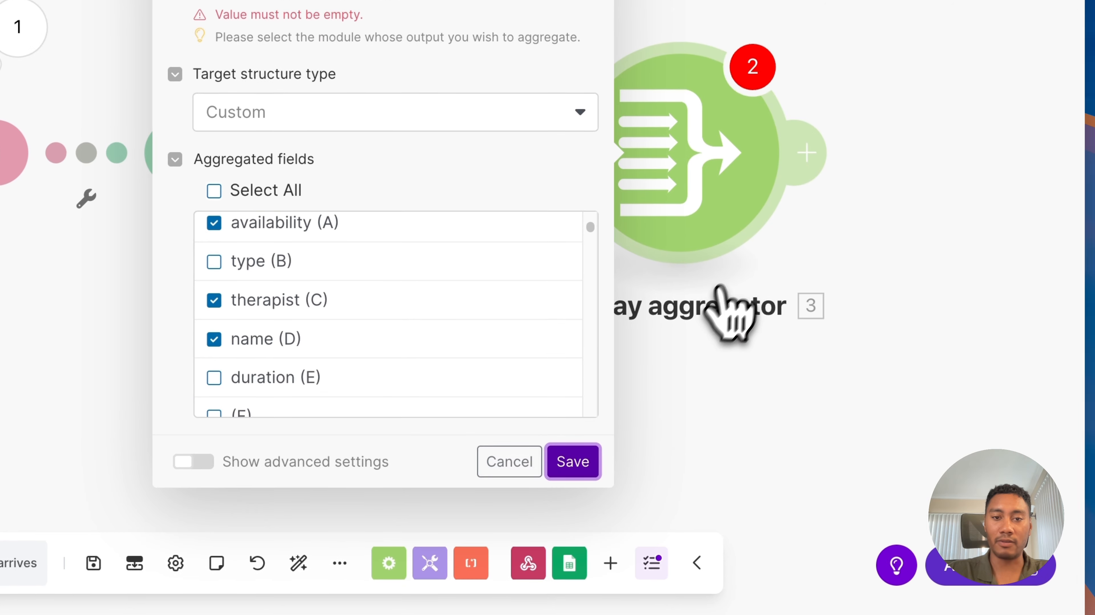
click(475, 73)
click(398, 254)
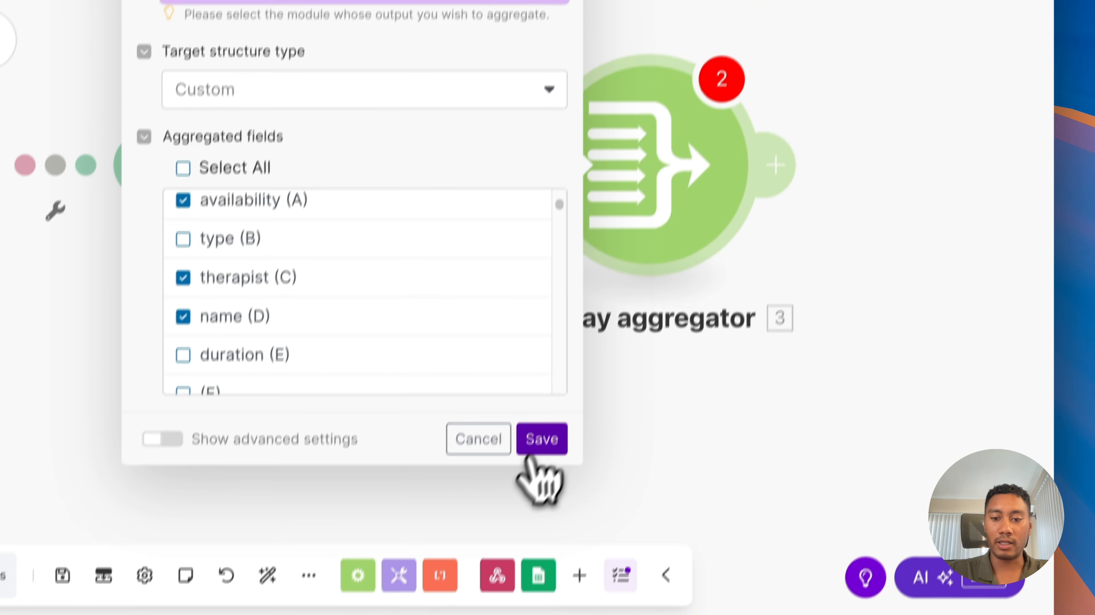
click(496, 614)
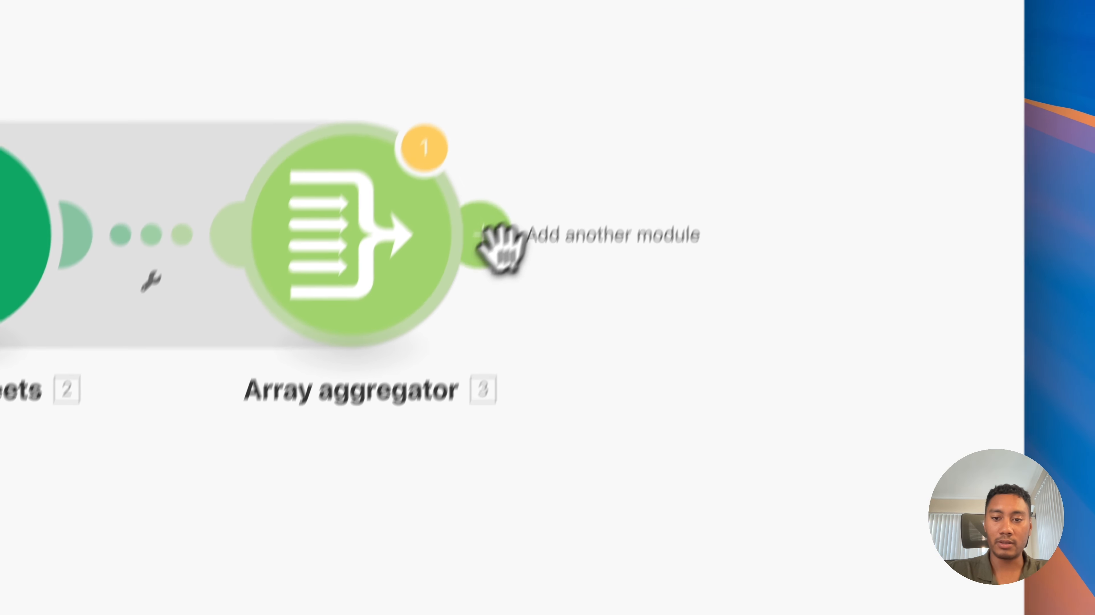
Add an Iterator after the Array aggregator, map the aggregator's Array[] as its array, and save it
click(492, 239)
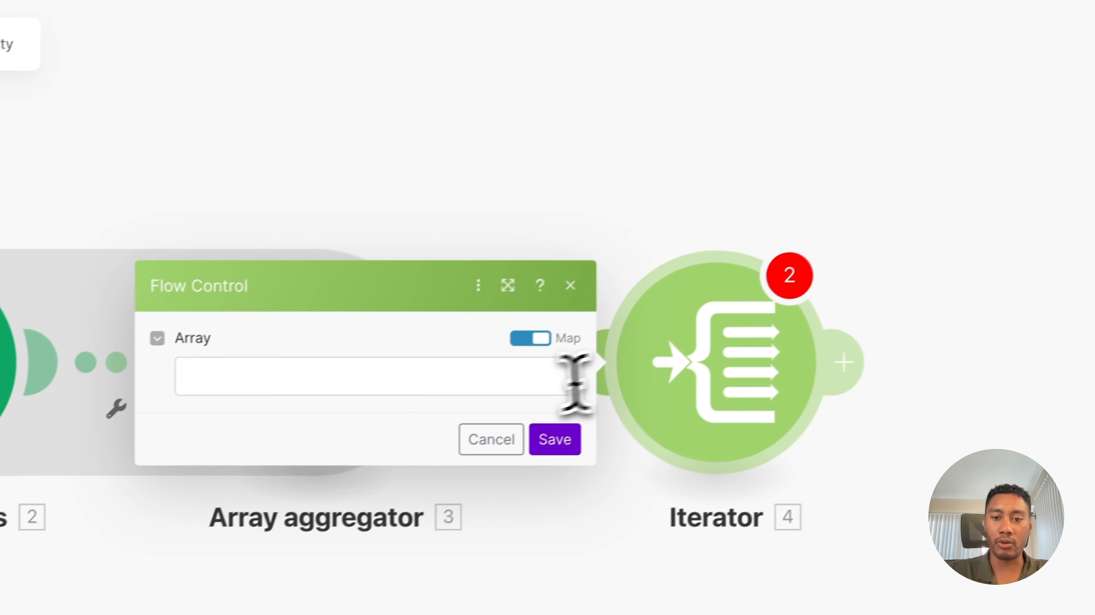
click(335, 436)
click(716, 196)
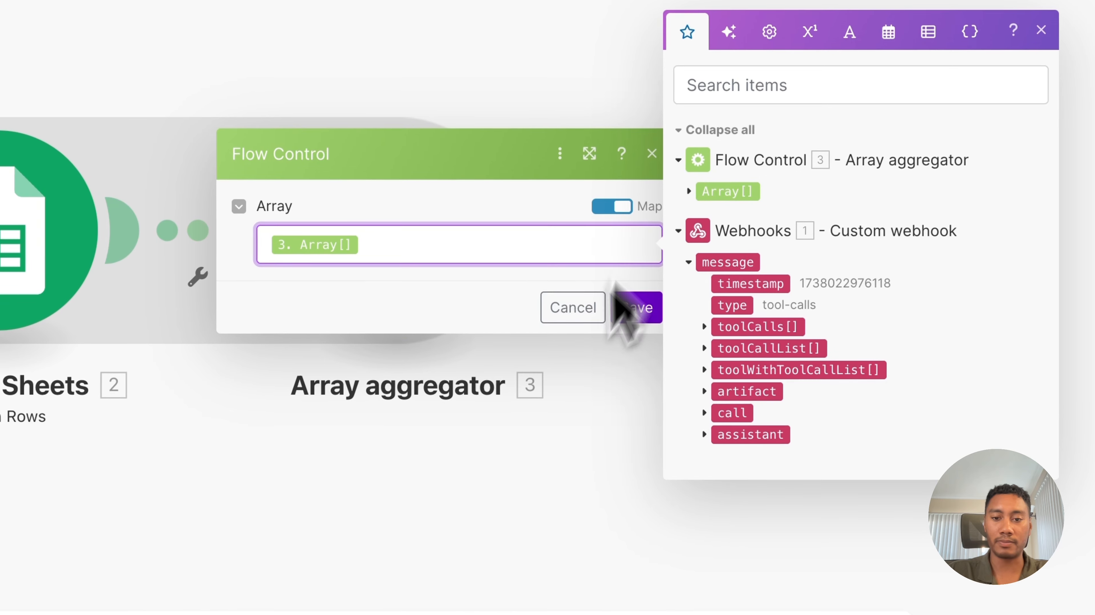
click(635, 311)
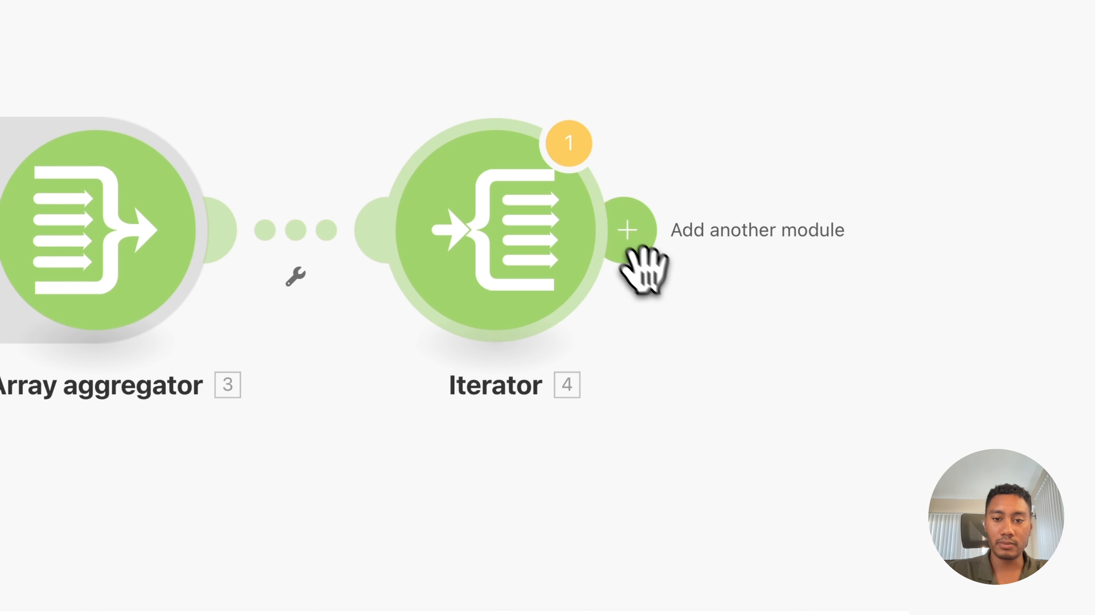
Add a Tools Set variable module after the Iterator and close its settings without filling them in
click(689, 229)
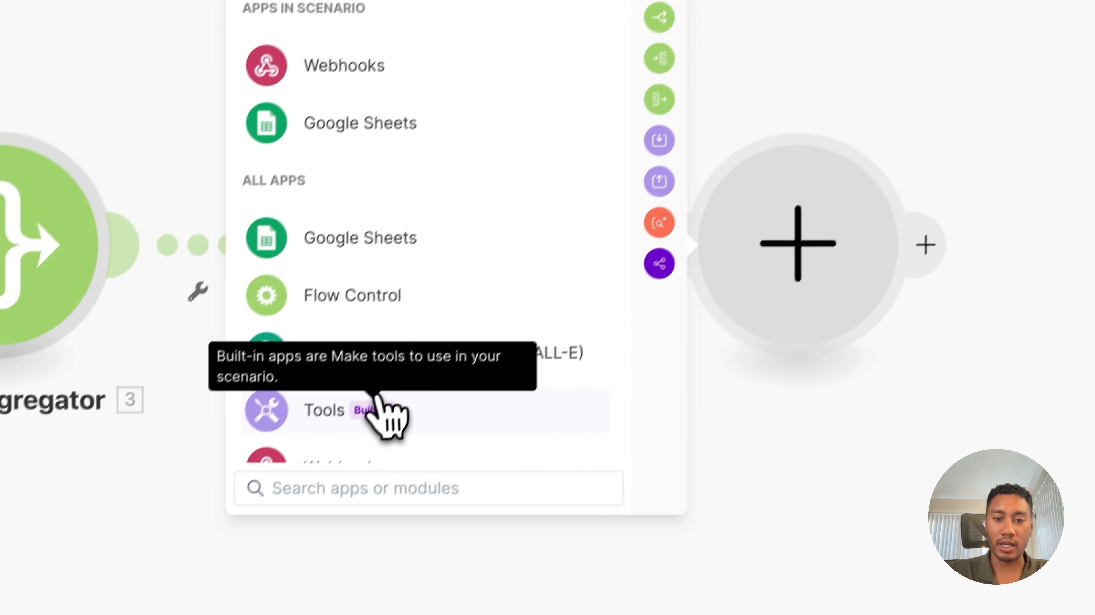
click(375, 404)
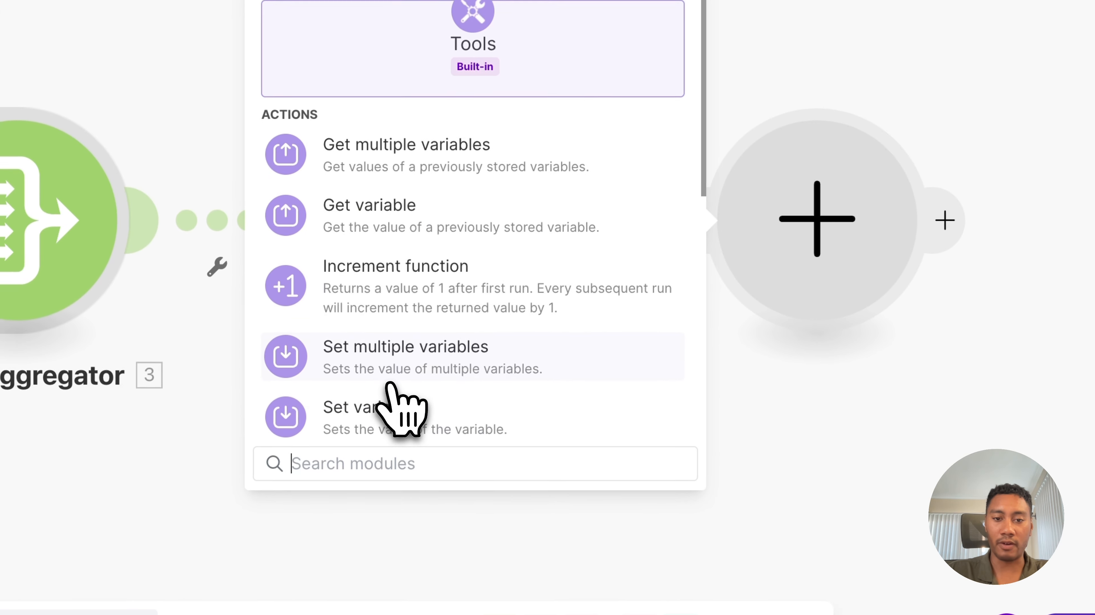
scroll(430, 319, down, 3)
click(427, 289)
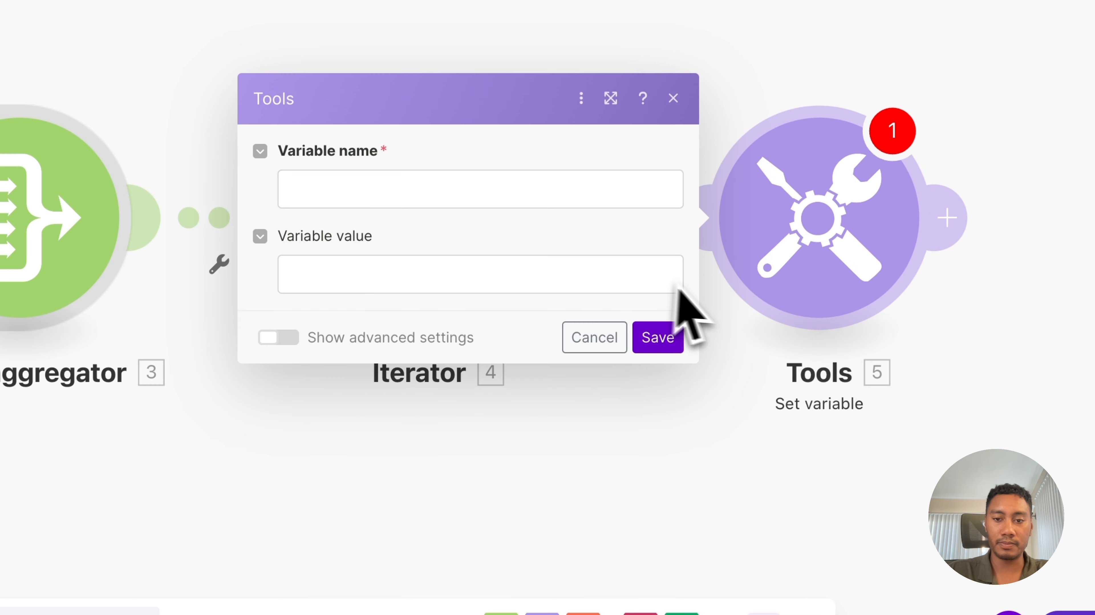
click(611, 338)
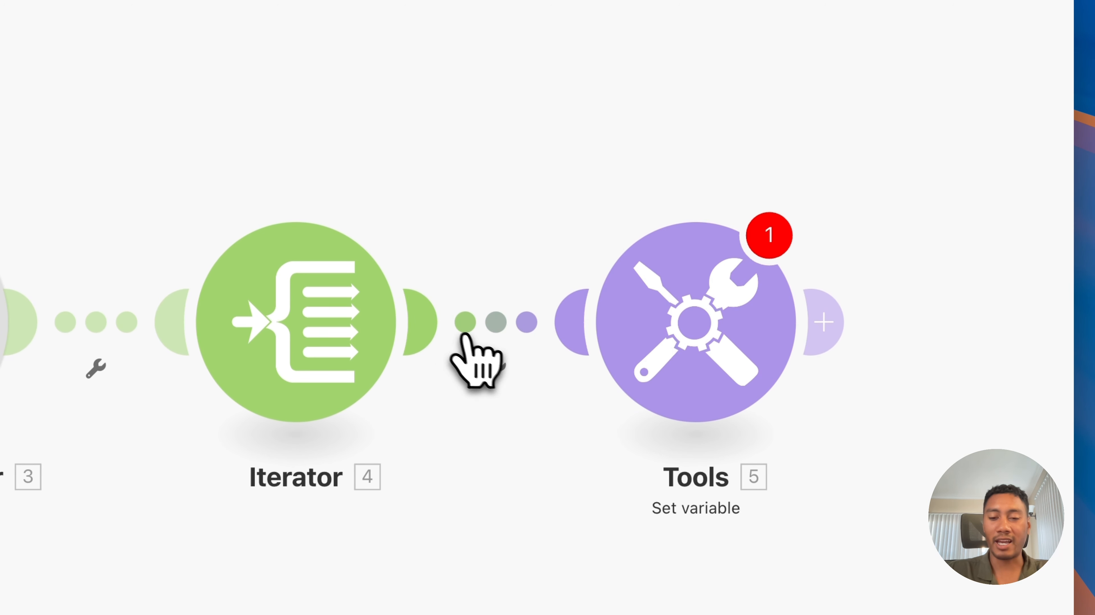
click(497, 368)
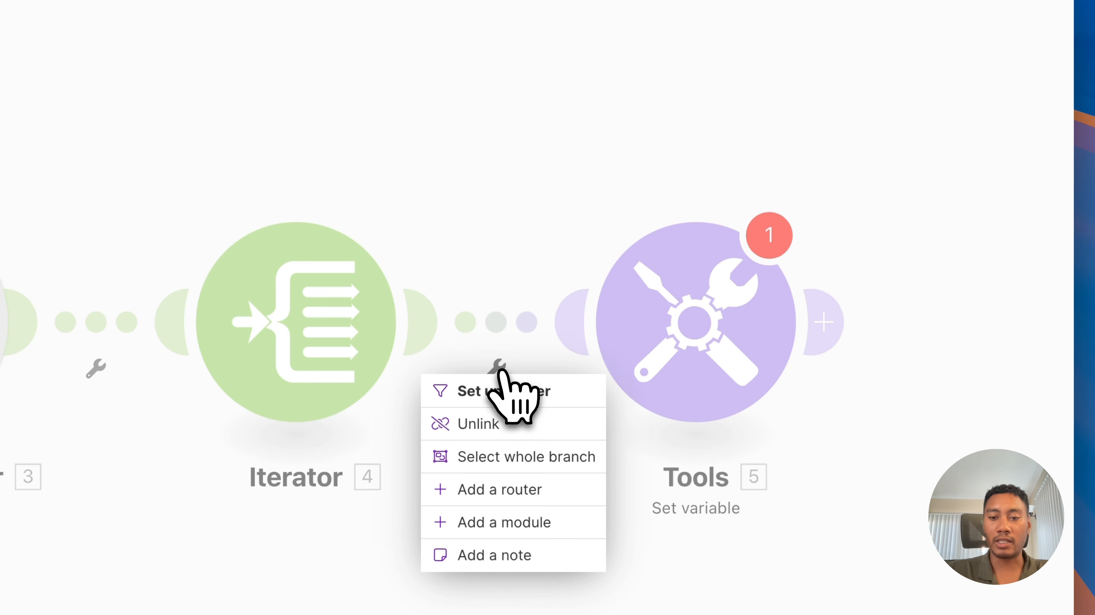
click(503, 391)
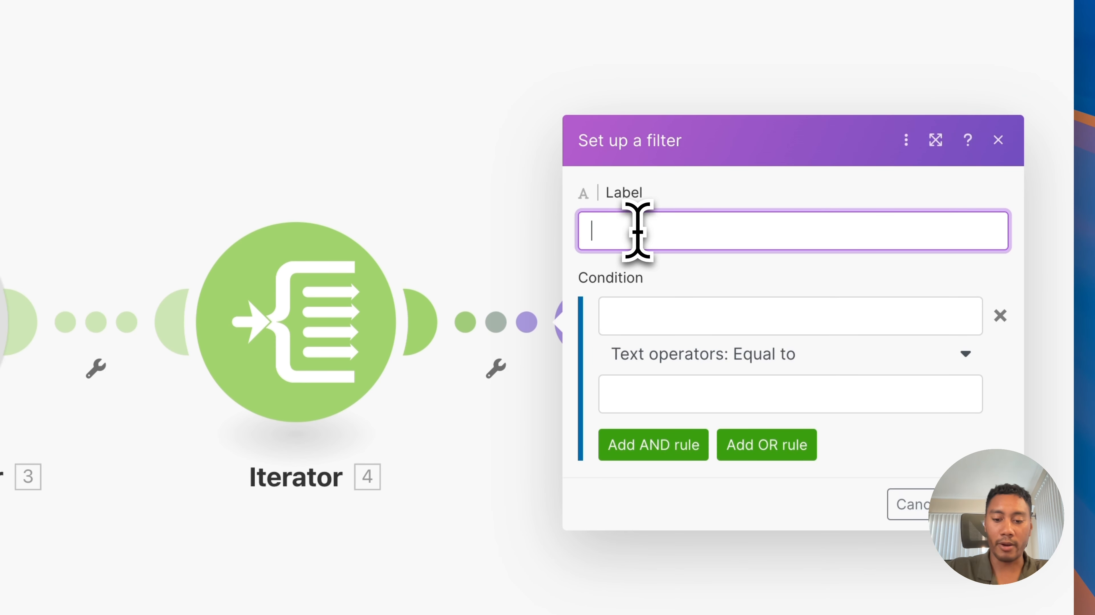
text(filterOne)
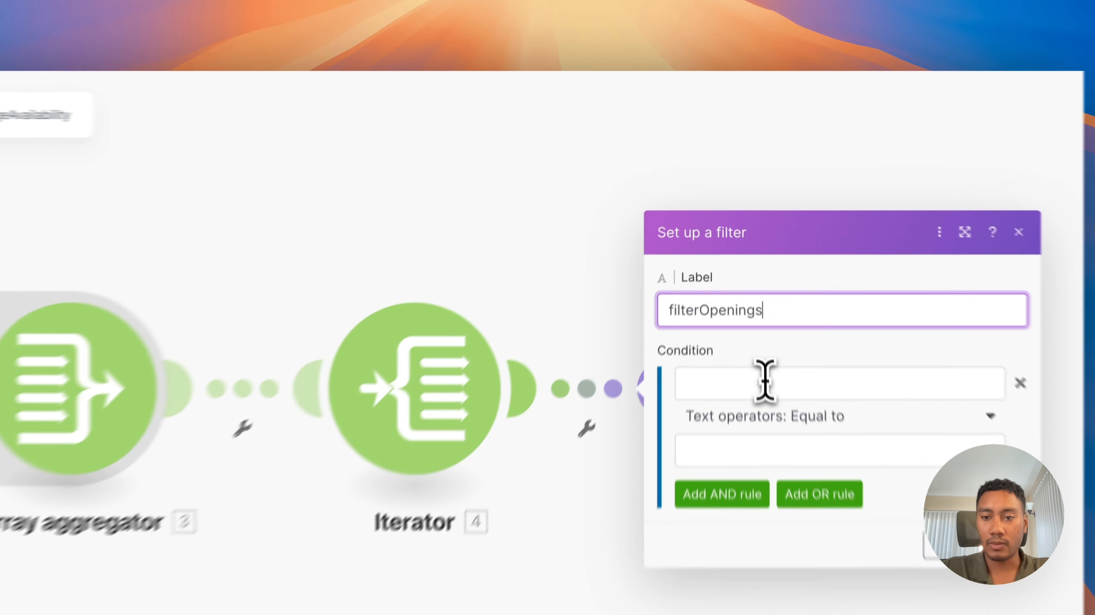
click(753, 278)
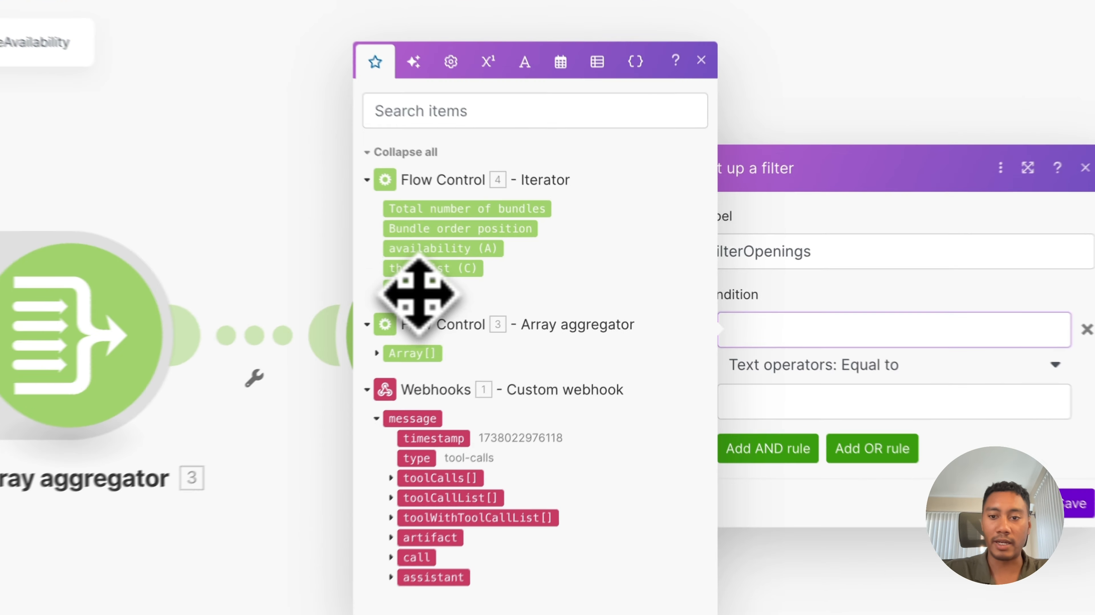
click(369, 356)
click(825, 481)
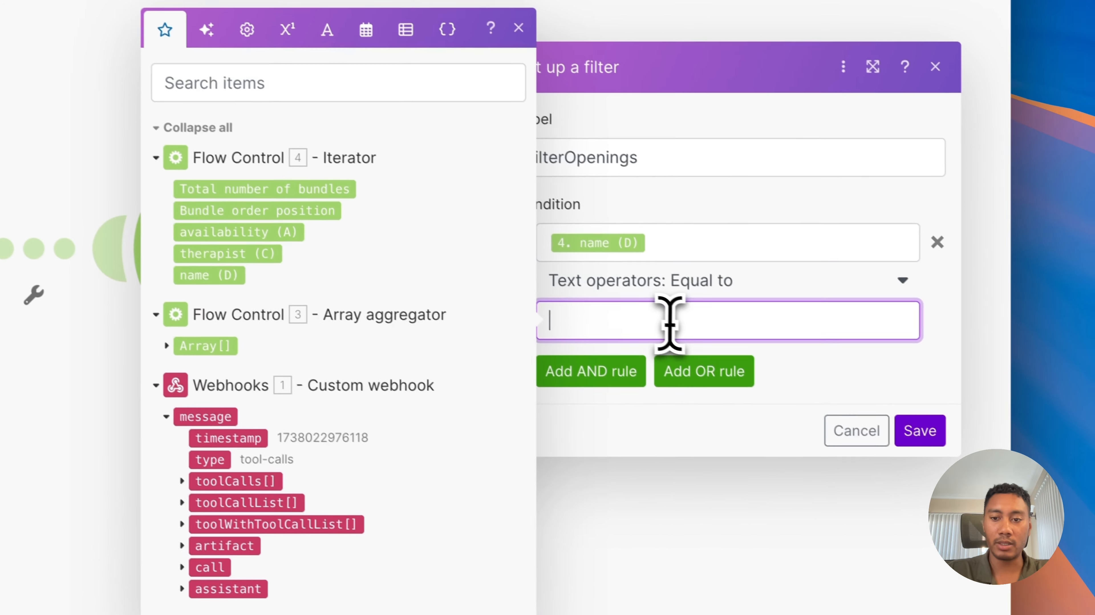
click(627, 431)
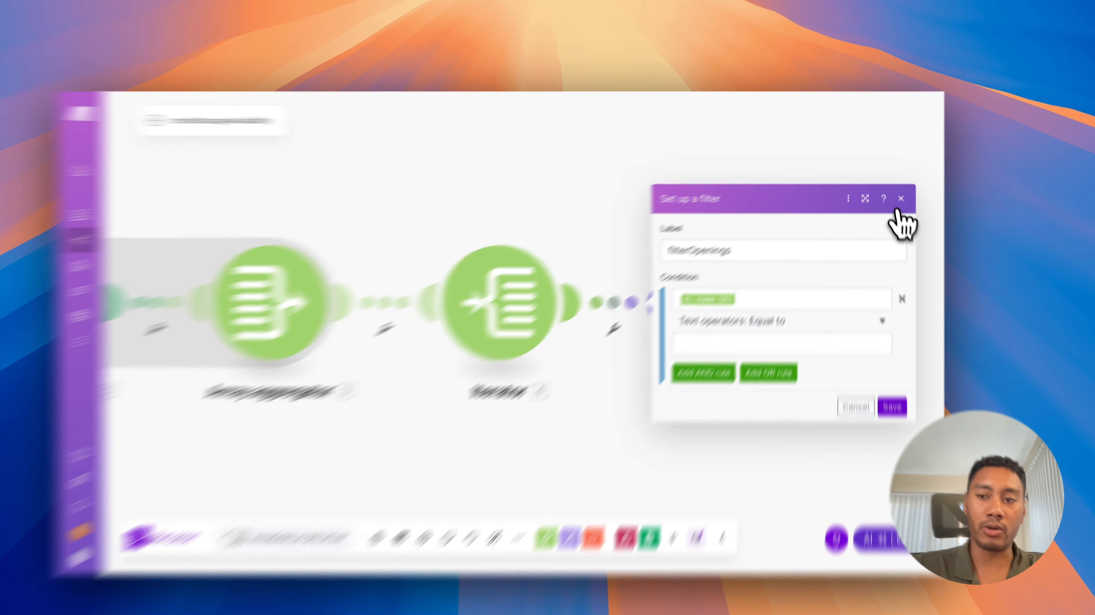
click(897, 189)
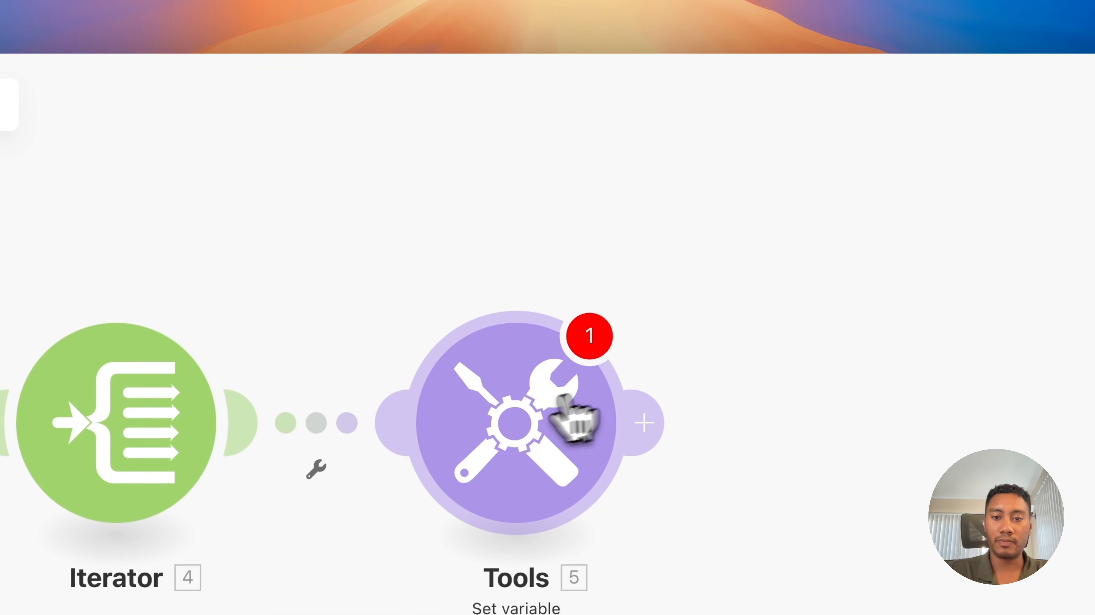
Name the Set variable module's variable therapistAvailable, map the Iterator's therapist (C) as its value, and save it
click(562, 398)
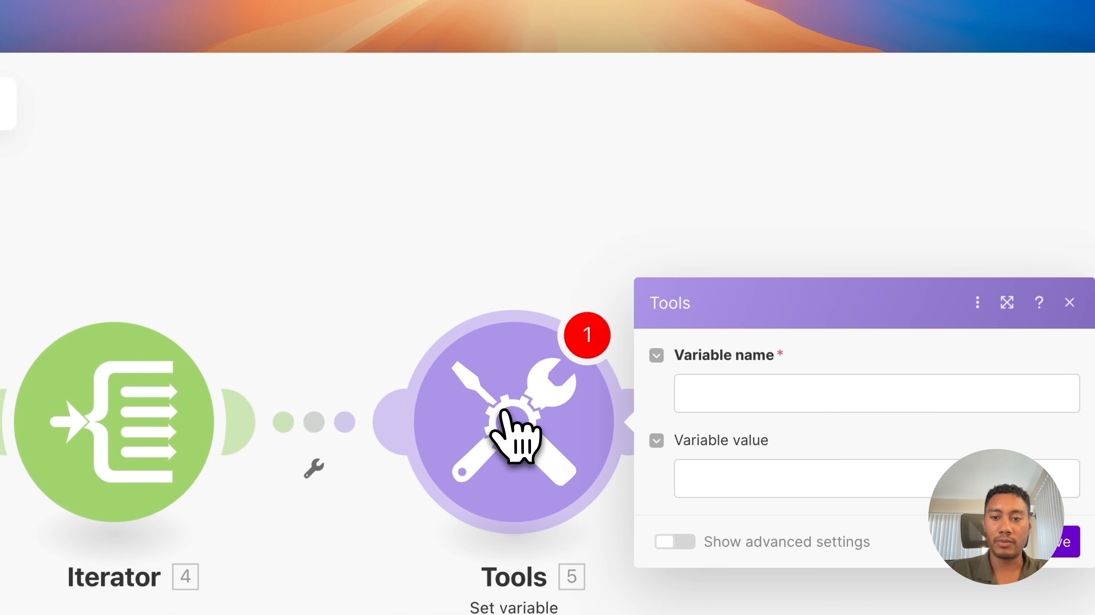
click(750, 400)
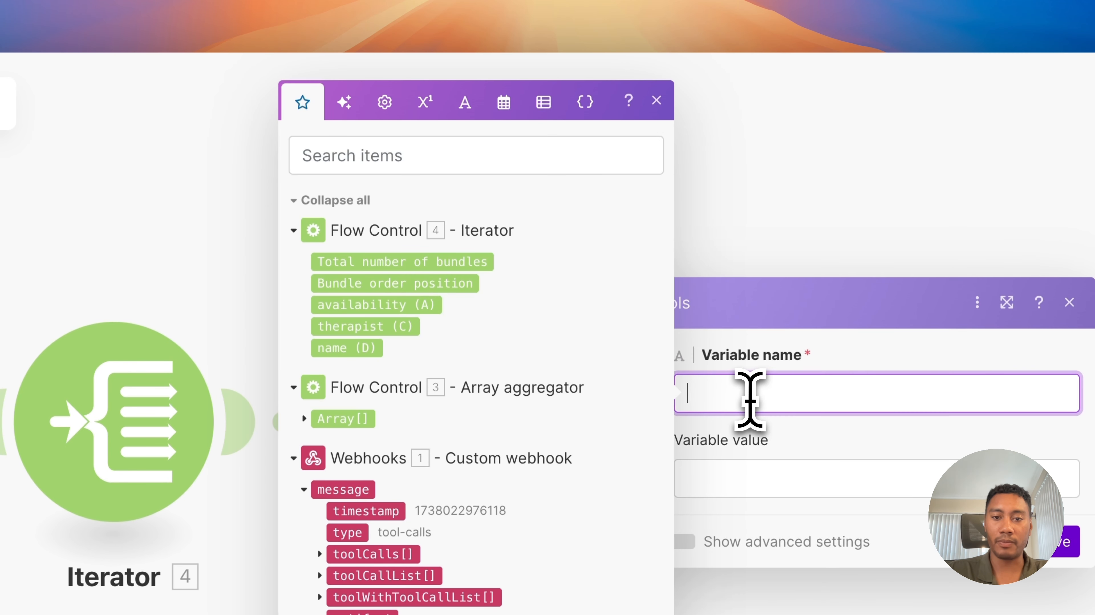
click(392, 329)
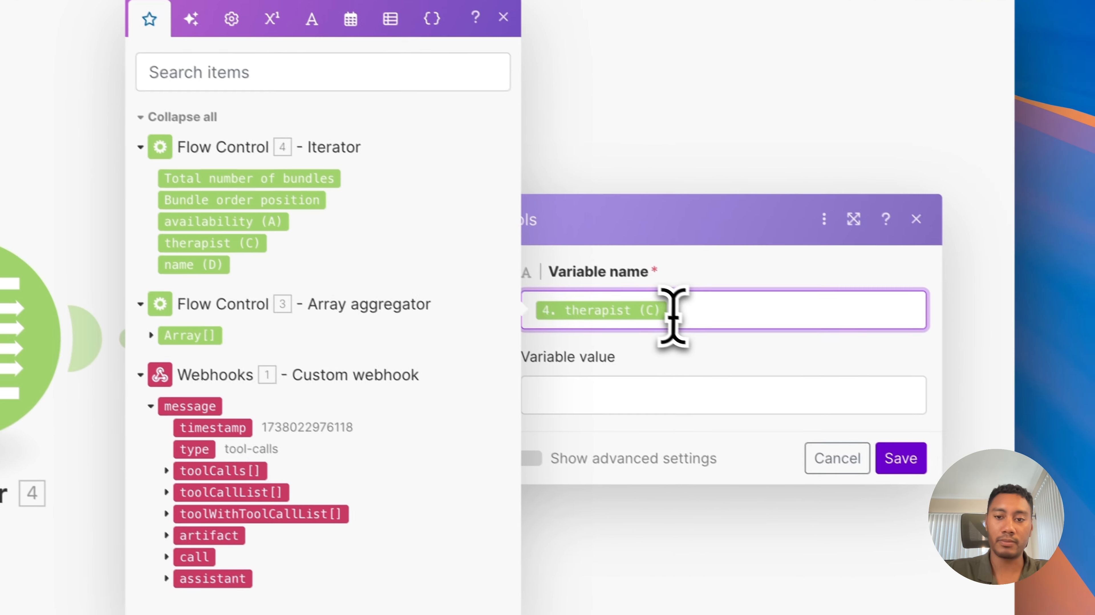
key(BackSpace)
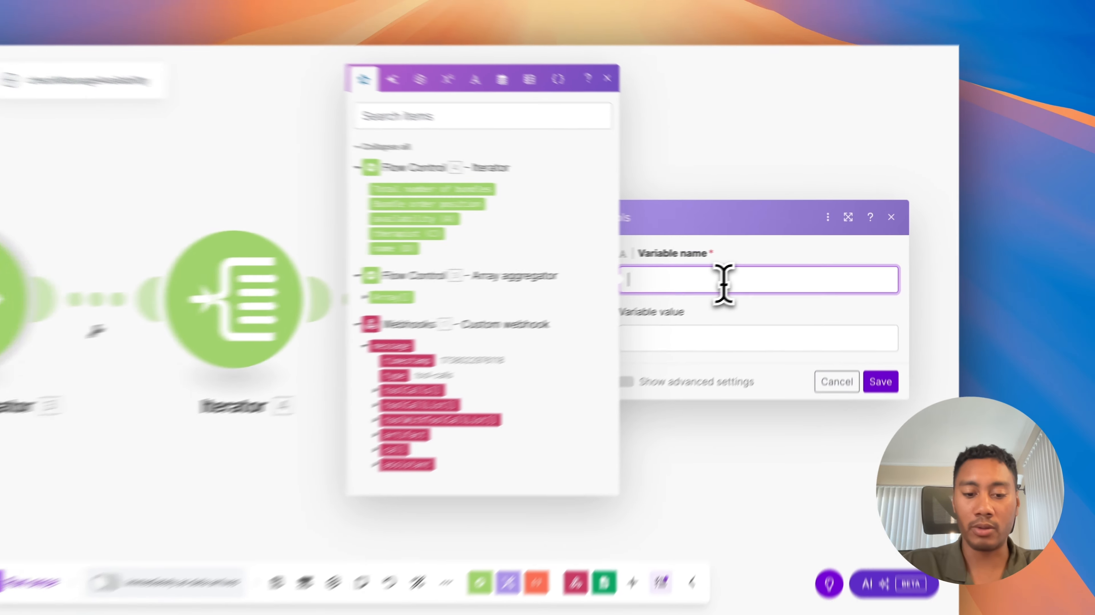
text(therapistAvailable)
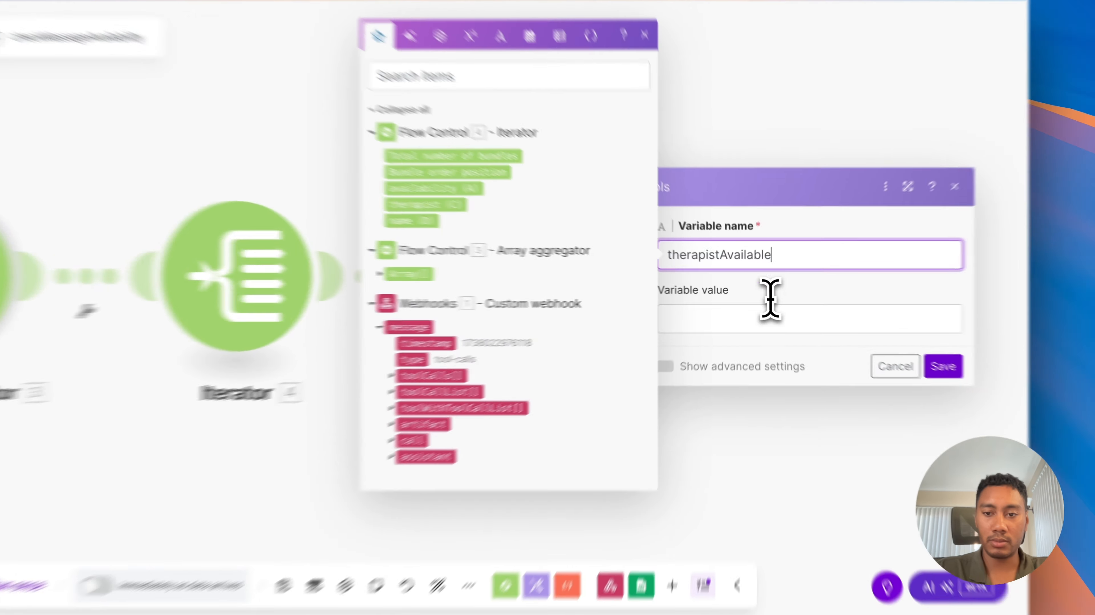
click(766, 309)
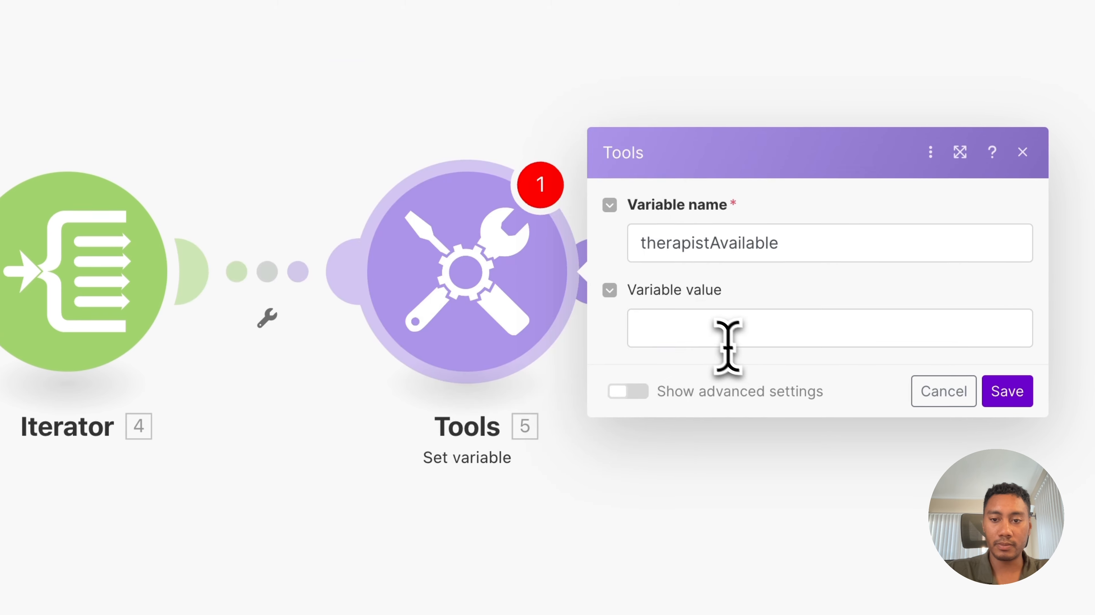
click(727, 340)
click(310, 260)
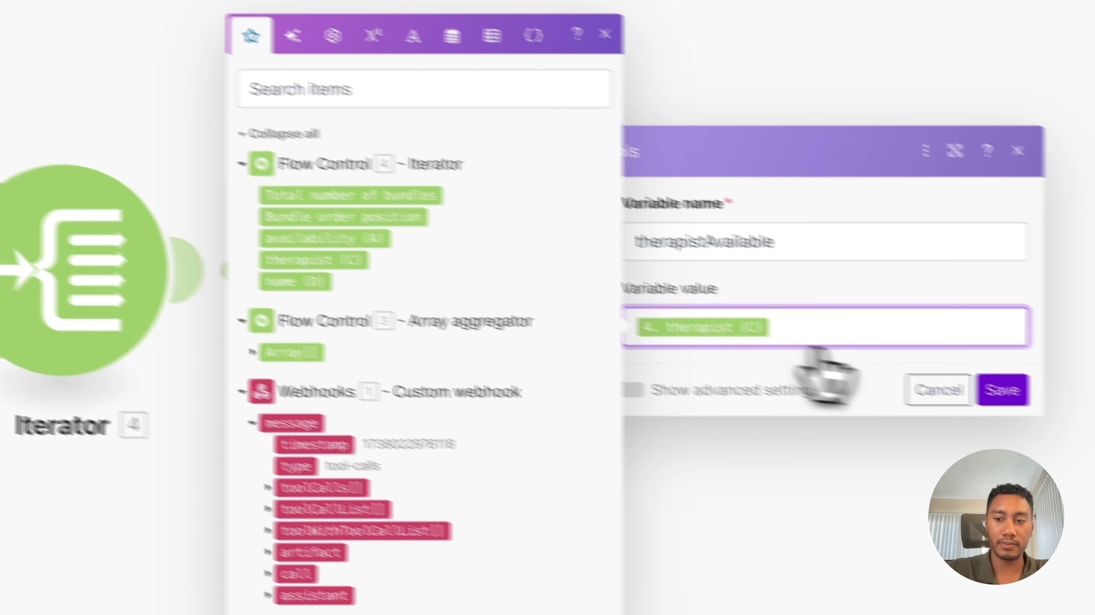
click(1002, 389)
Add a second Tools Set variable module named dayAvailable with the Iterator's availability (A) as its value, and save it
click(582, 306)
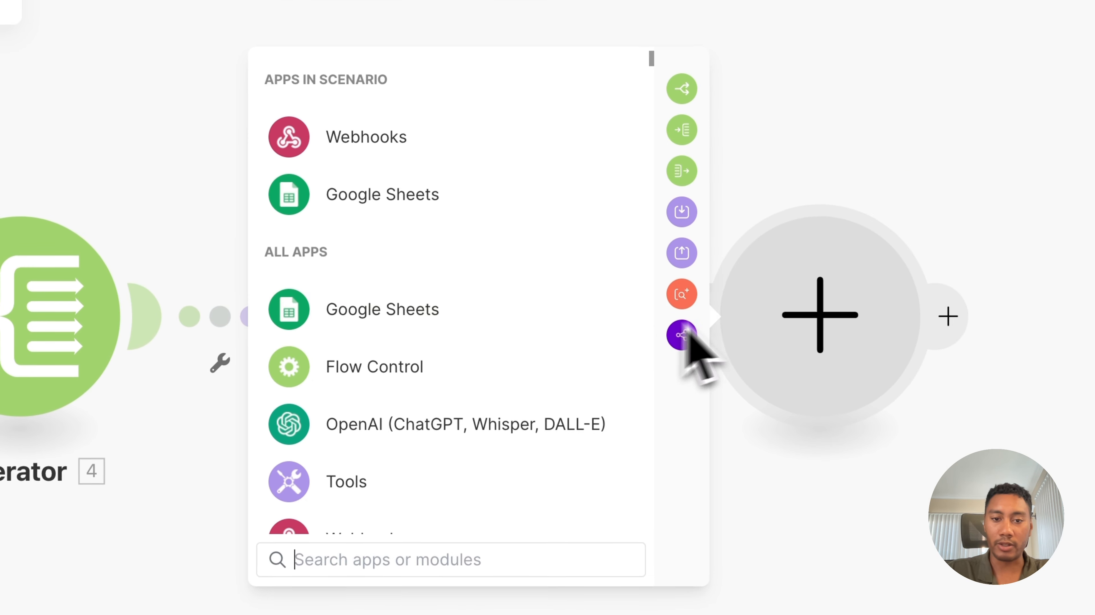
click(351, 482)
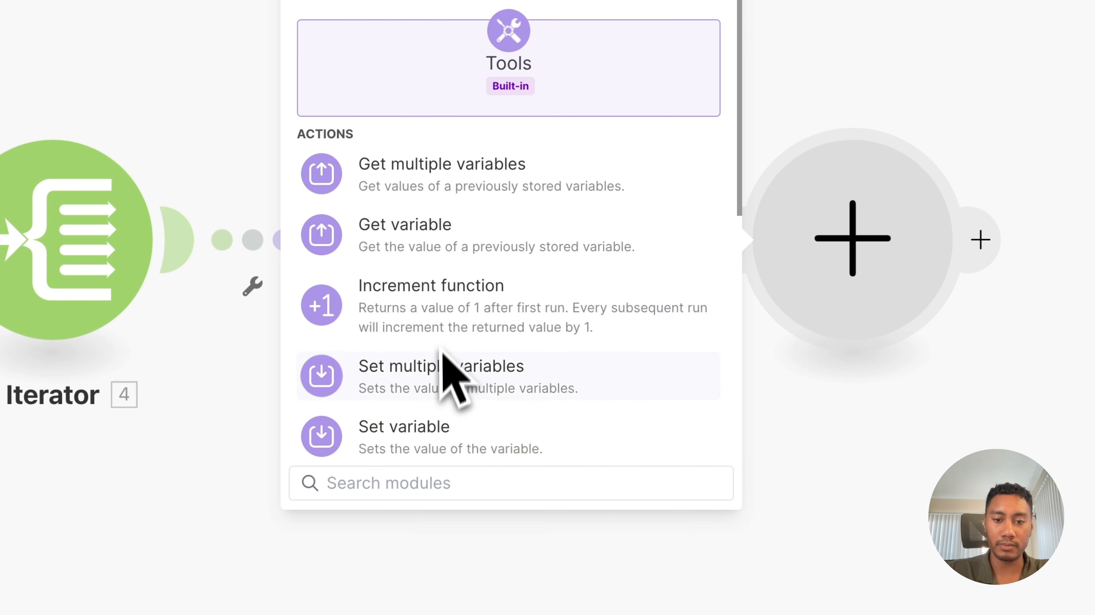
click(443, 433)
click(424, 247)
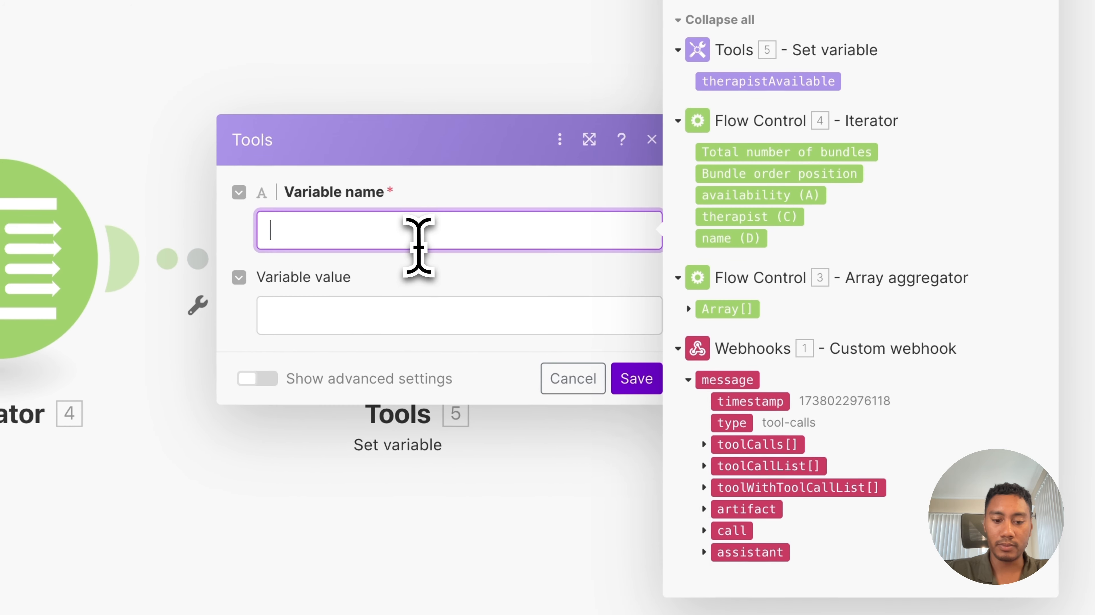
text(dayAvailable)
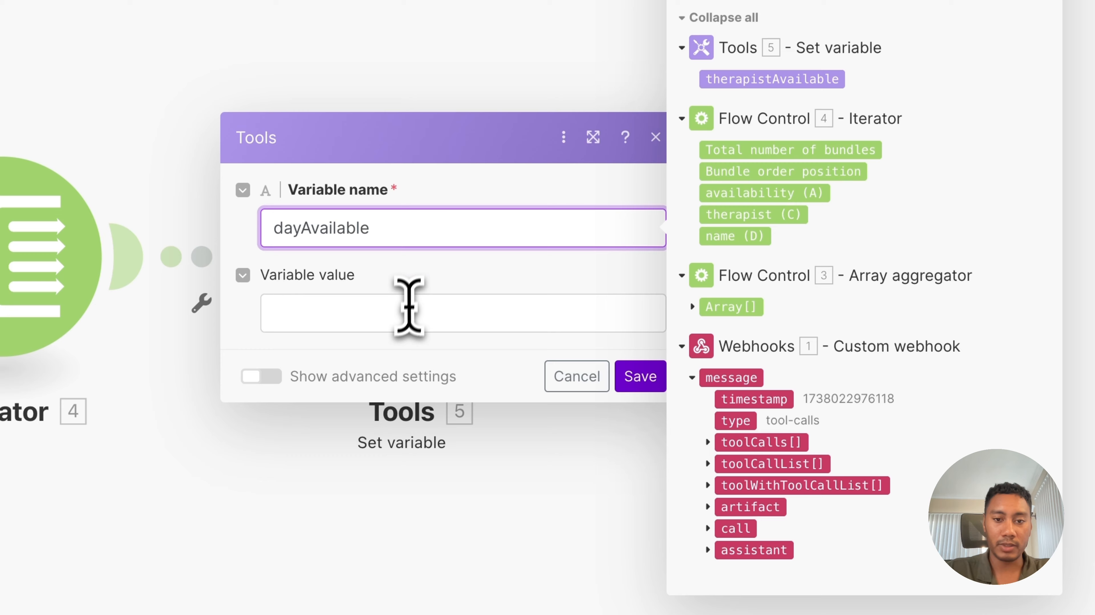
click(406, 316)
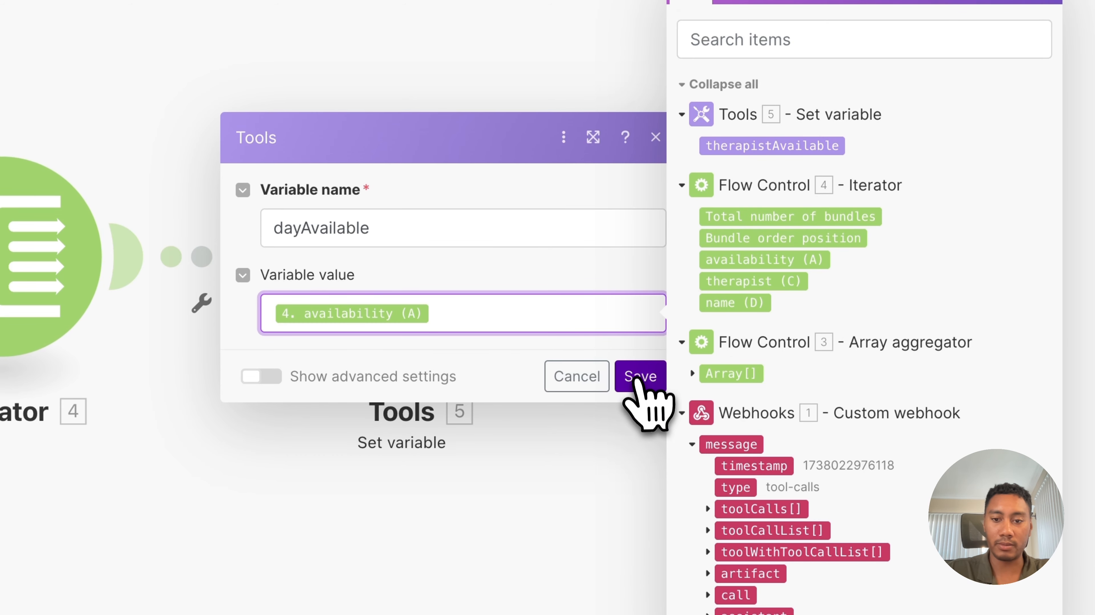
click(636, 377)
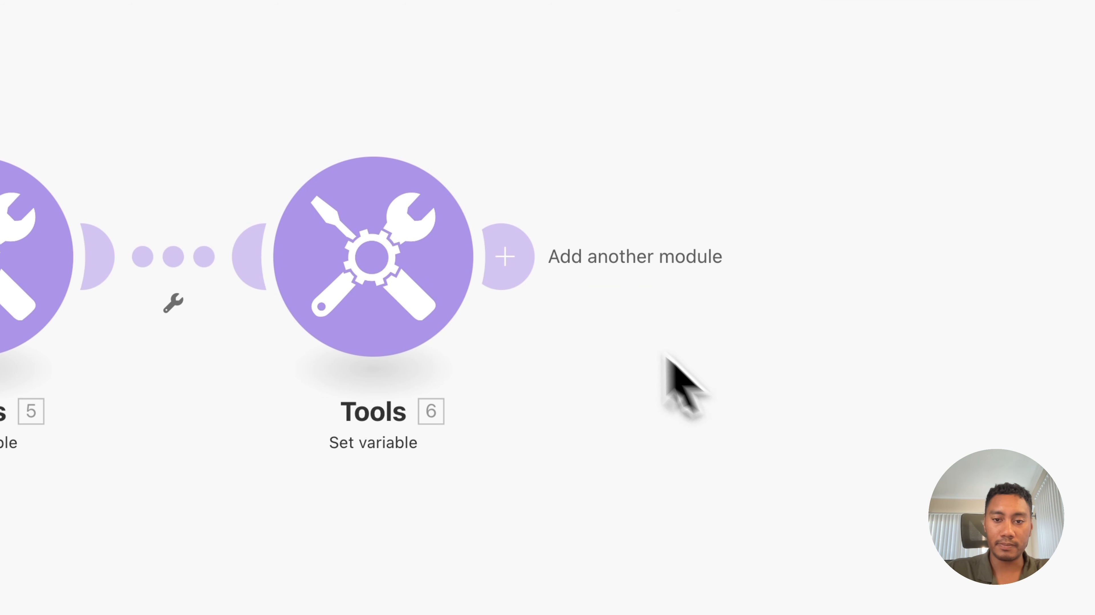
Add a Tools Text aggregator after the dayAvailable module with Iterator [4] as source and dayAvailable followed by therapistAvailable as text
click(505, 256)
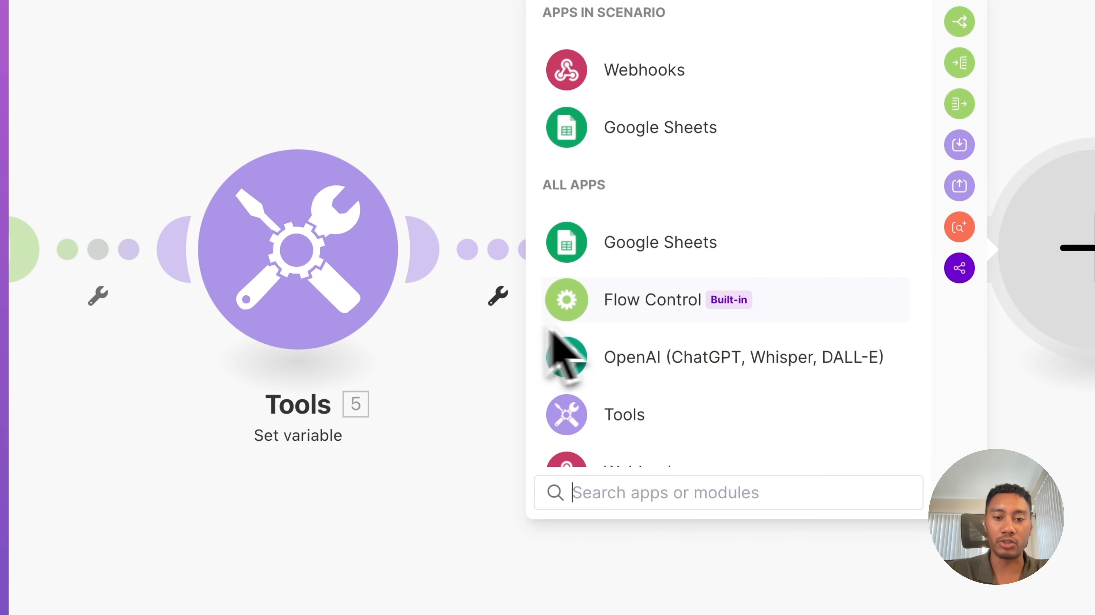
click(620, 406)
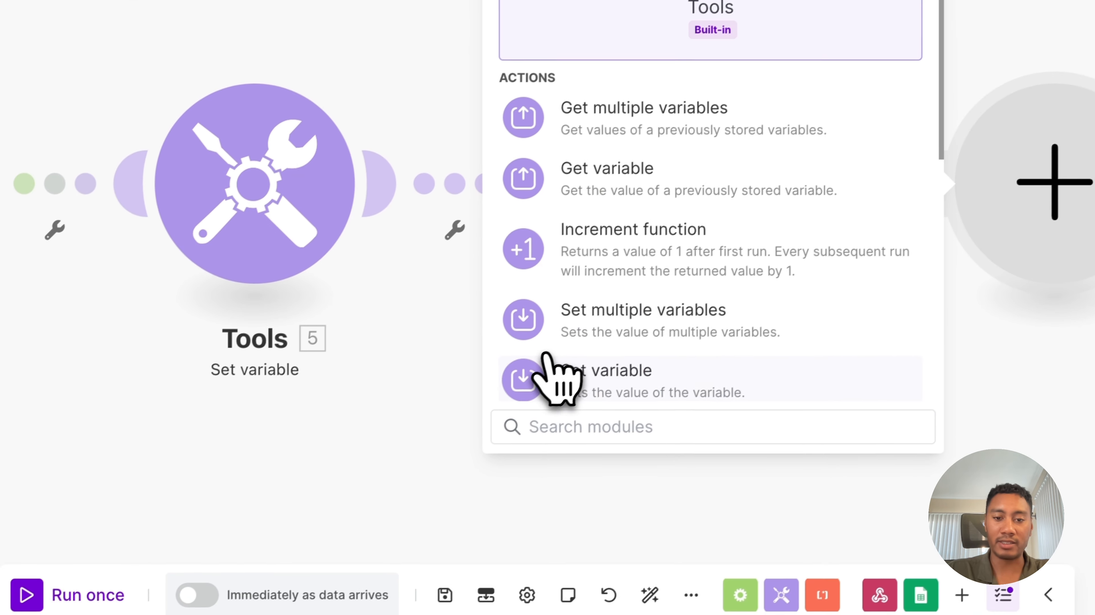
scroll(667, 345, down, 7)
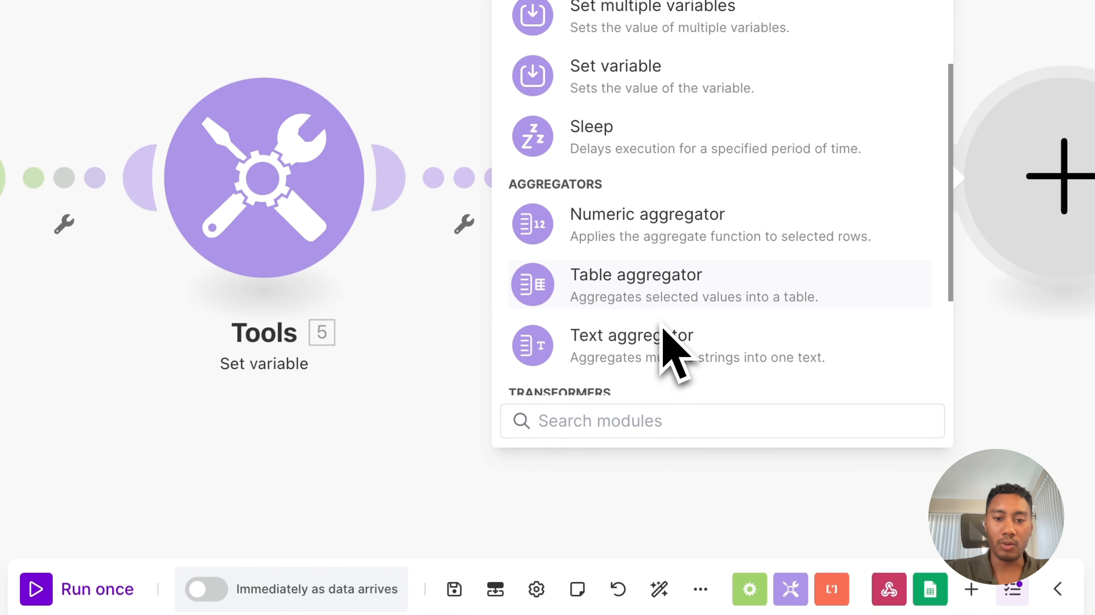
click(661, 327)
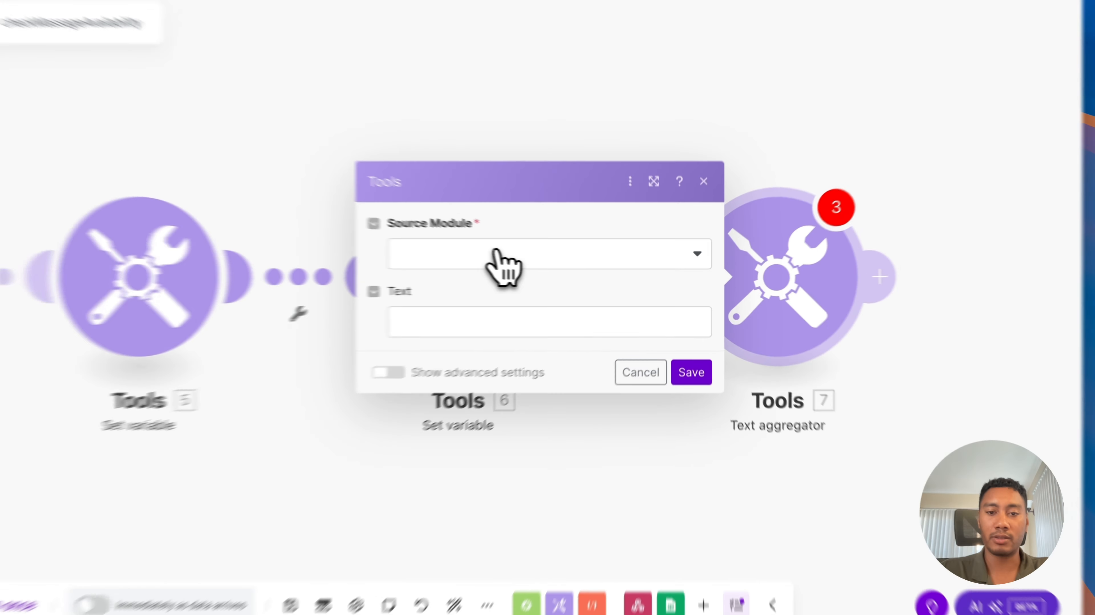
click(569, 269)
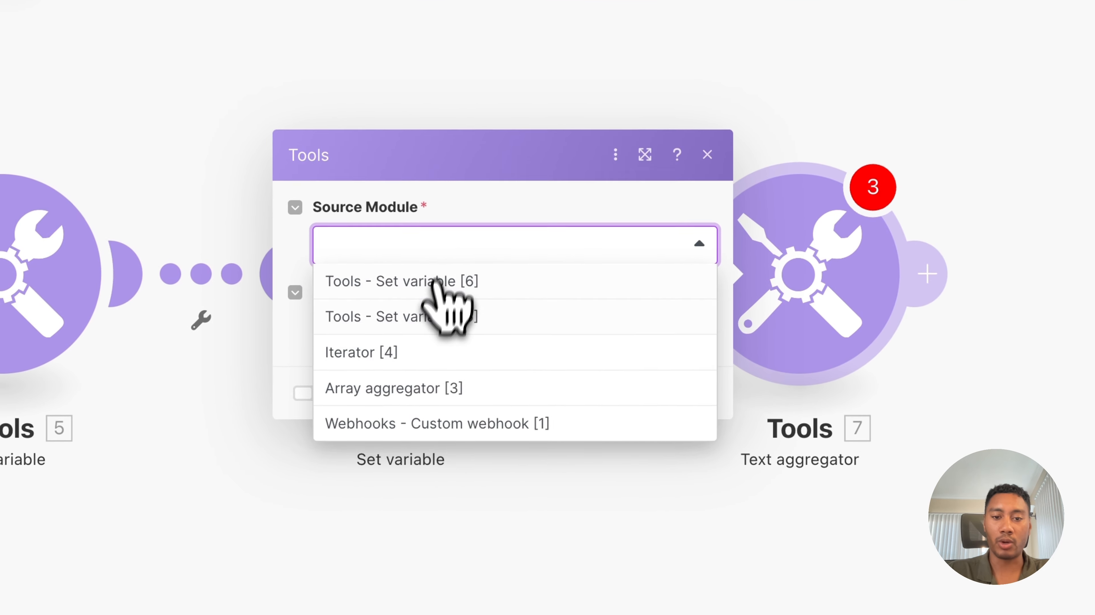
click(549, 319)
click(418, 327)
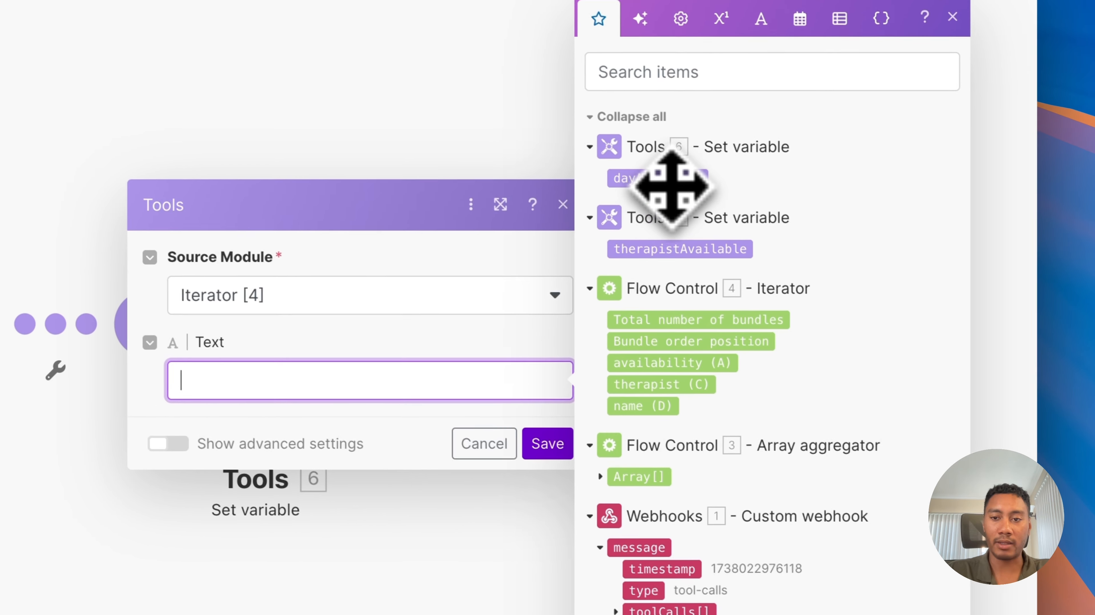
click(631, 168)
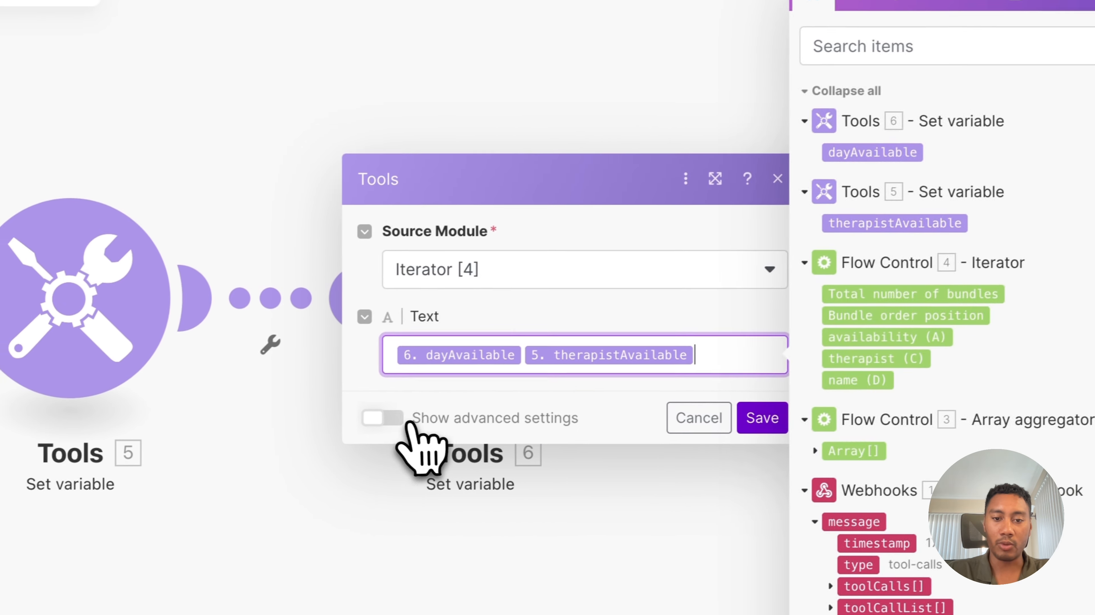
Show the Text aggregator's advanced settings, set its row separator to Other with a comma, and save the module
click(198, 446)
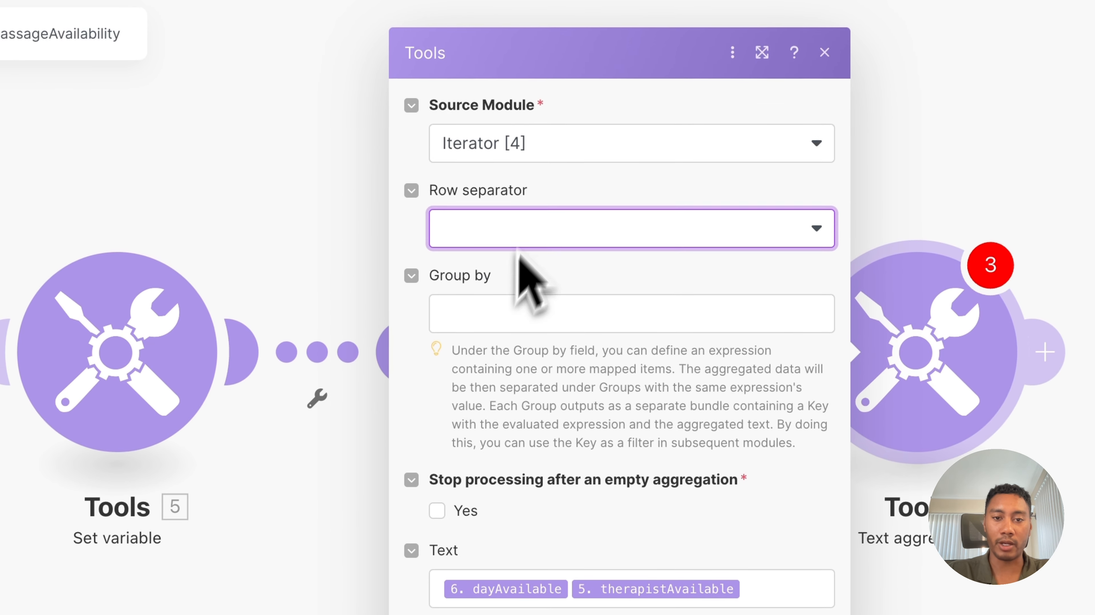
click(489, 169)
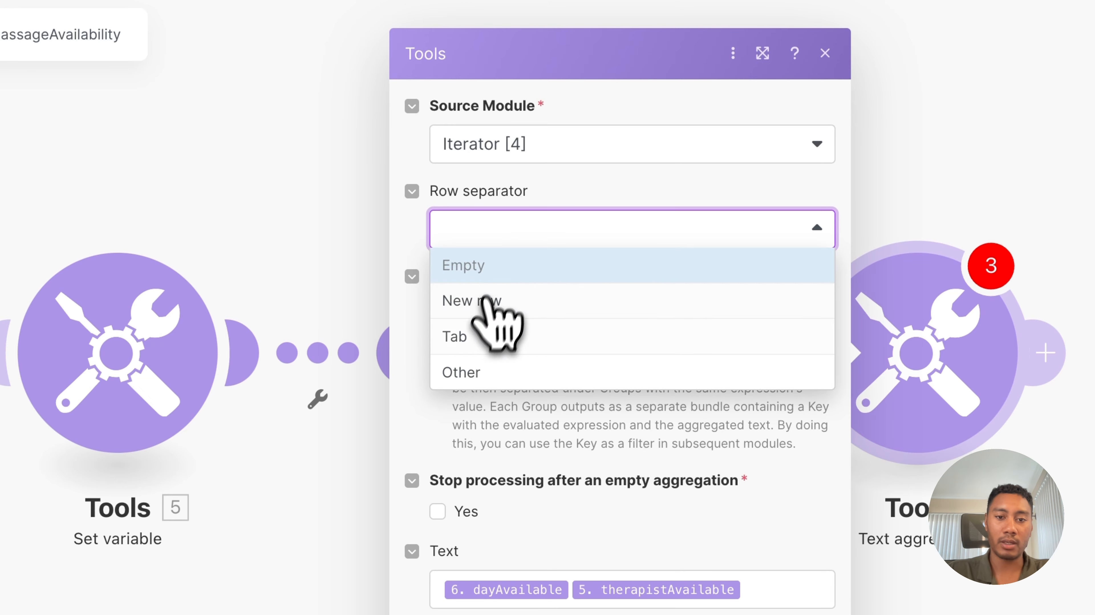
click(474, 364)
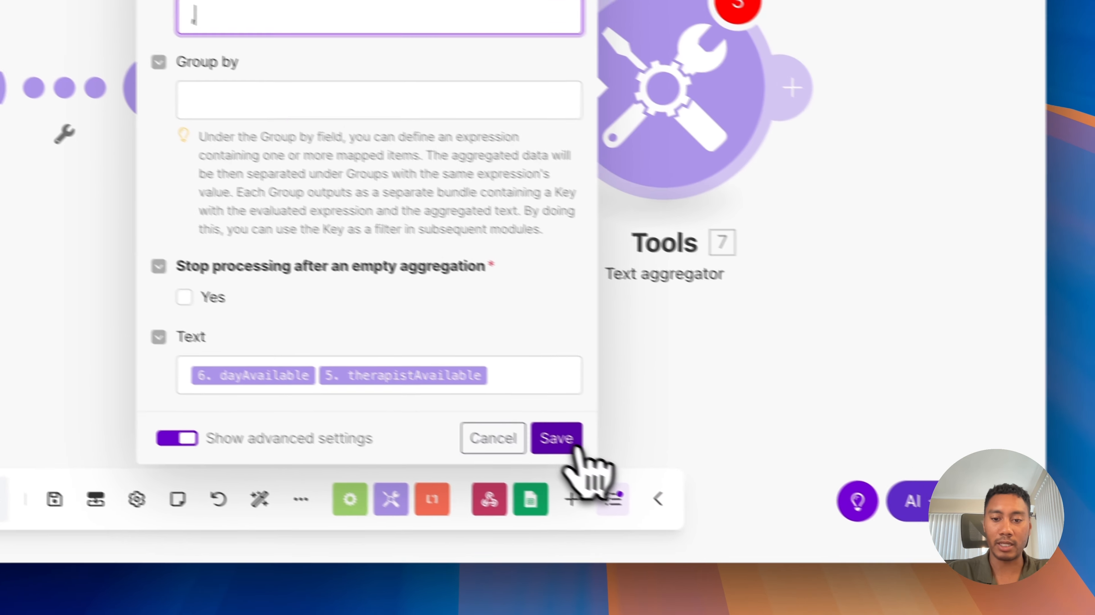
click(559, 438)
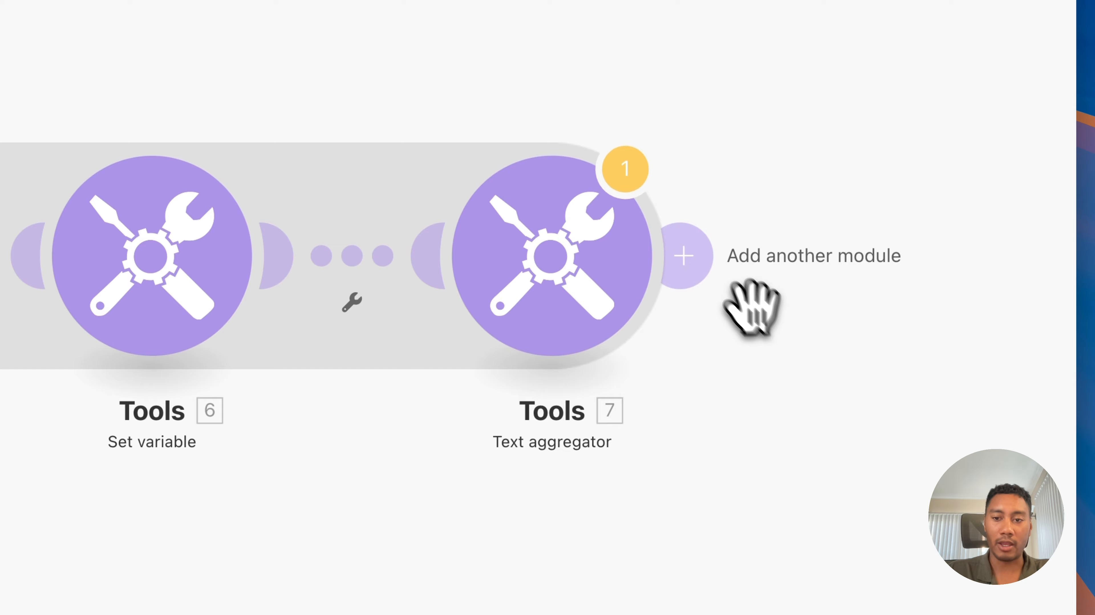
Add a Tools Set variable module after the Text aggregator, named isOpen with the aggregator's text as its value, and save it
click(754, 72)
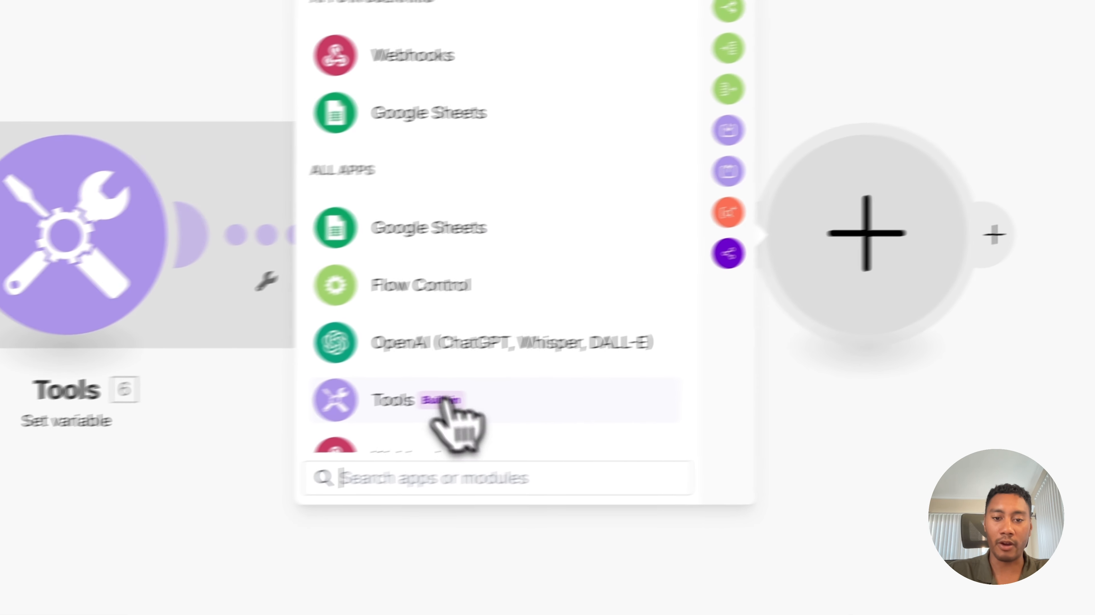
click(298, 426)
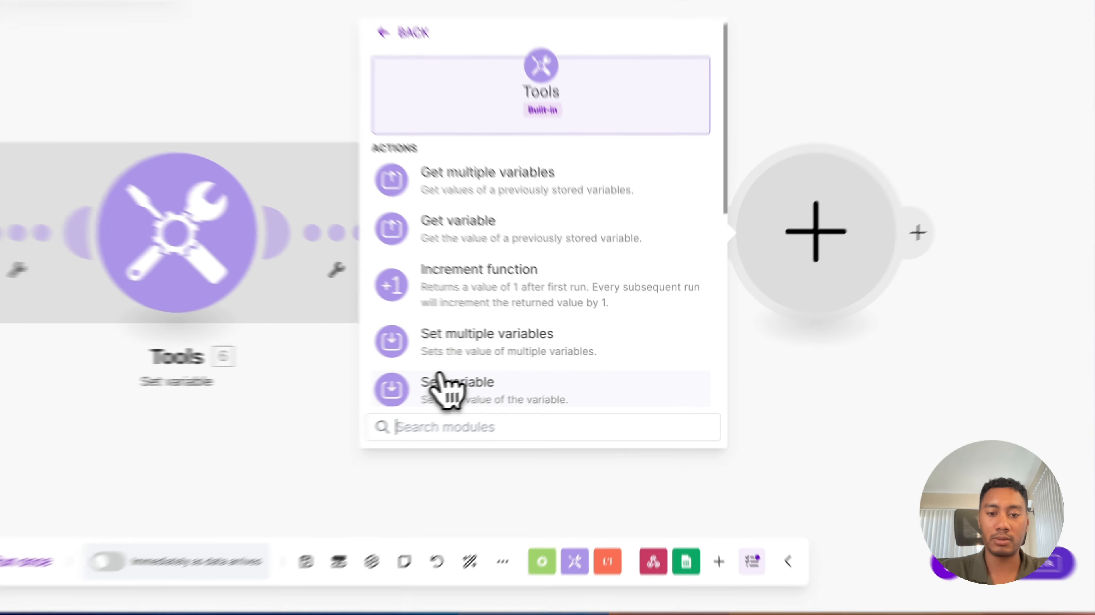
click(523, 375)
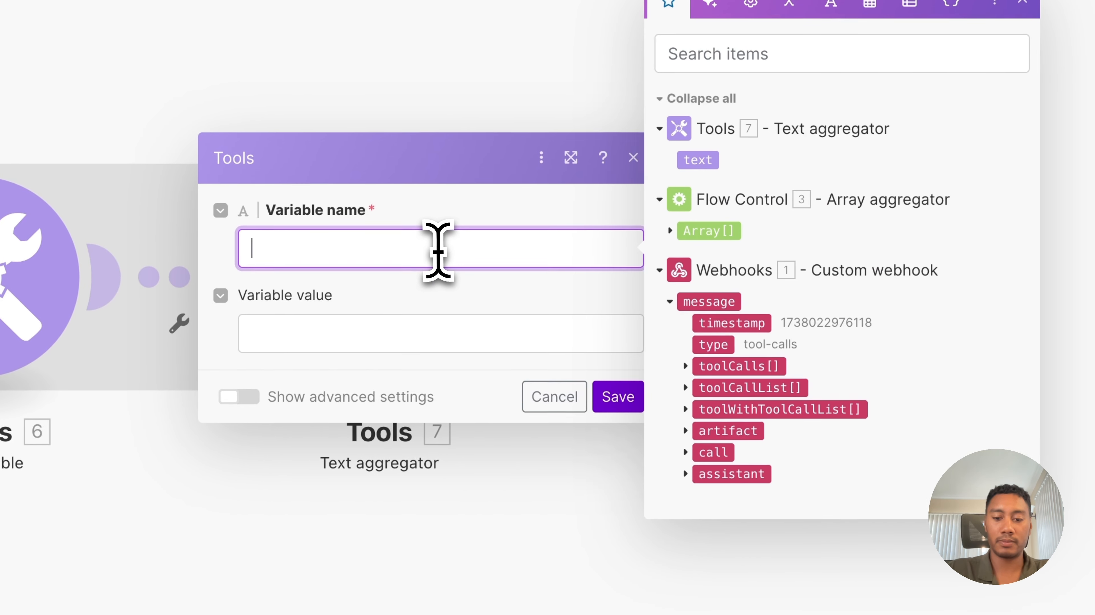
text(isOpen)
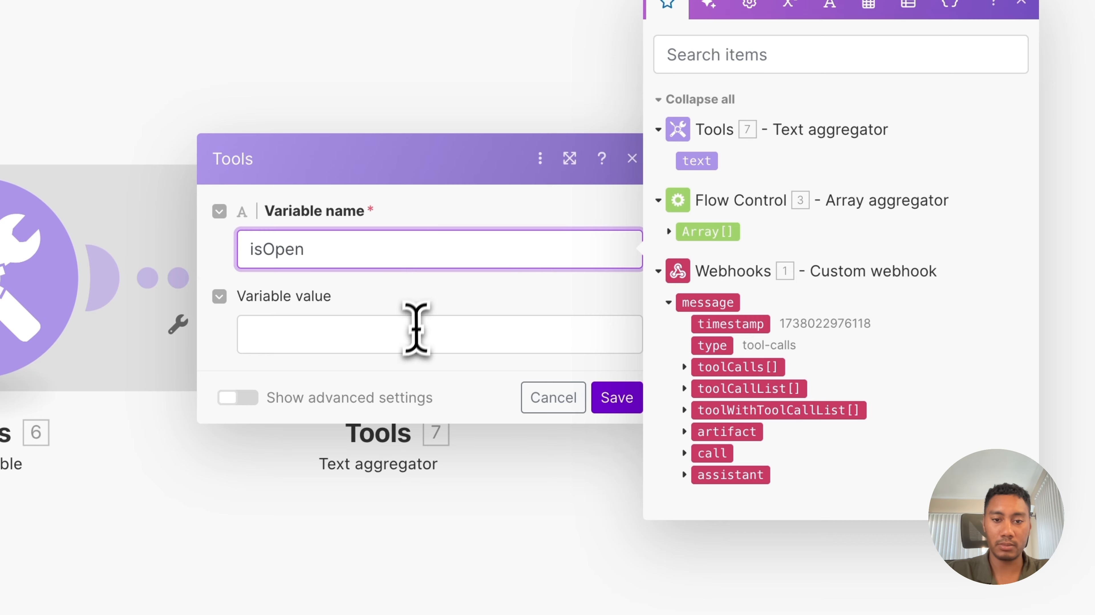
click(416, 333)
click(617, 397)
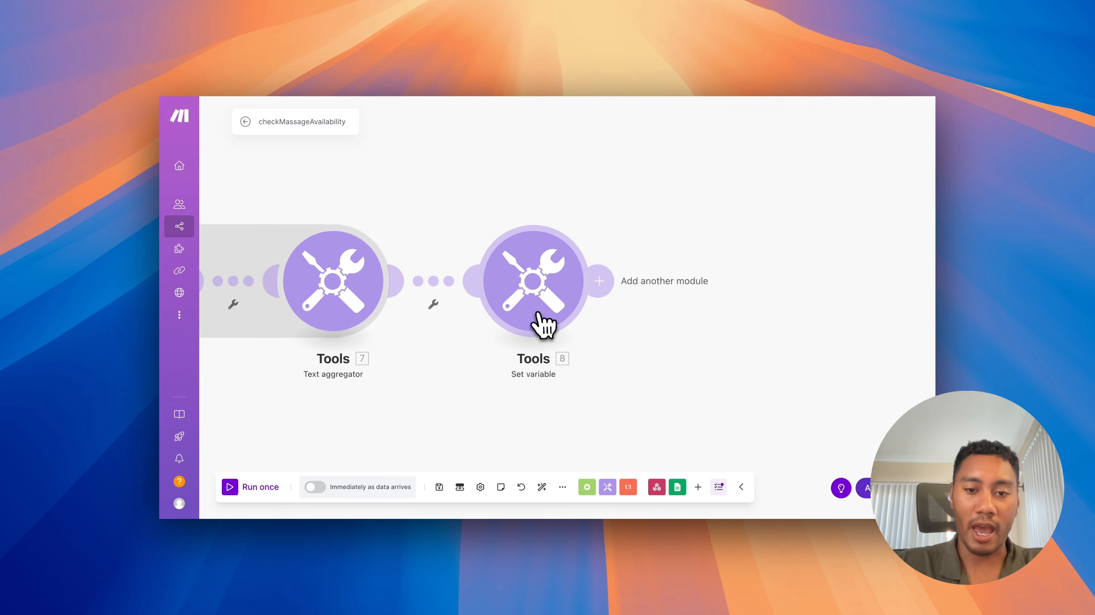
click(535, 311)
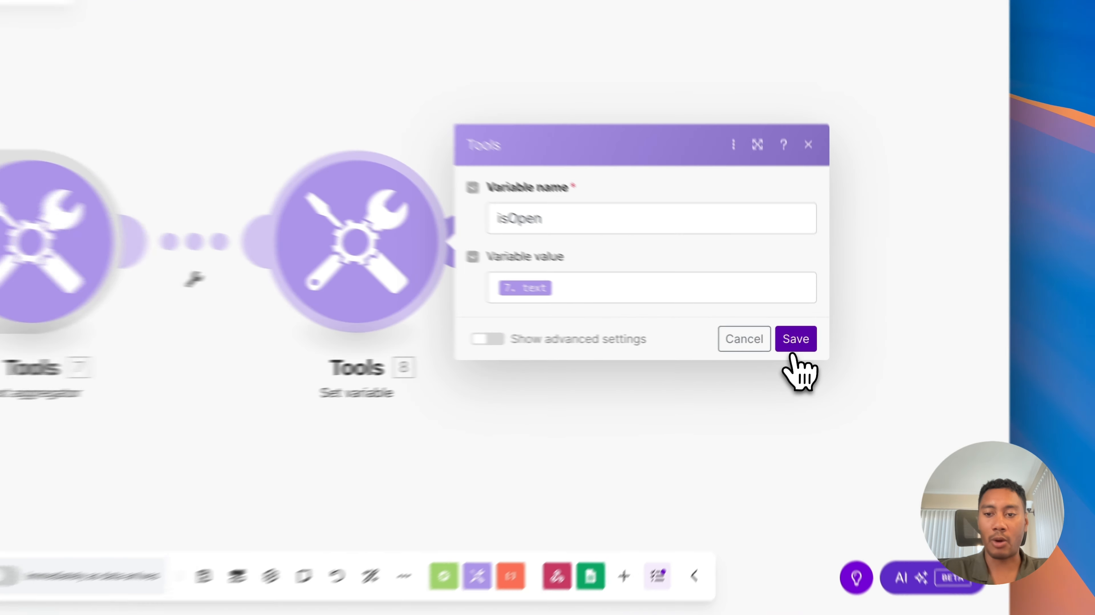
click(804, 340)
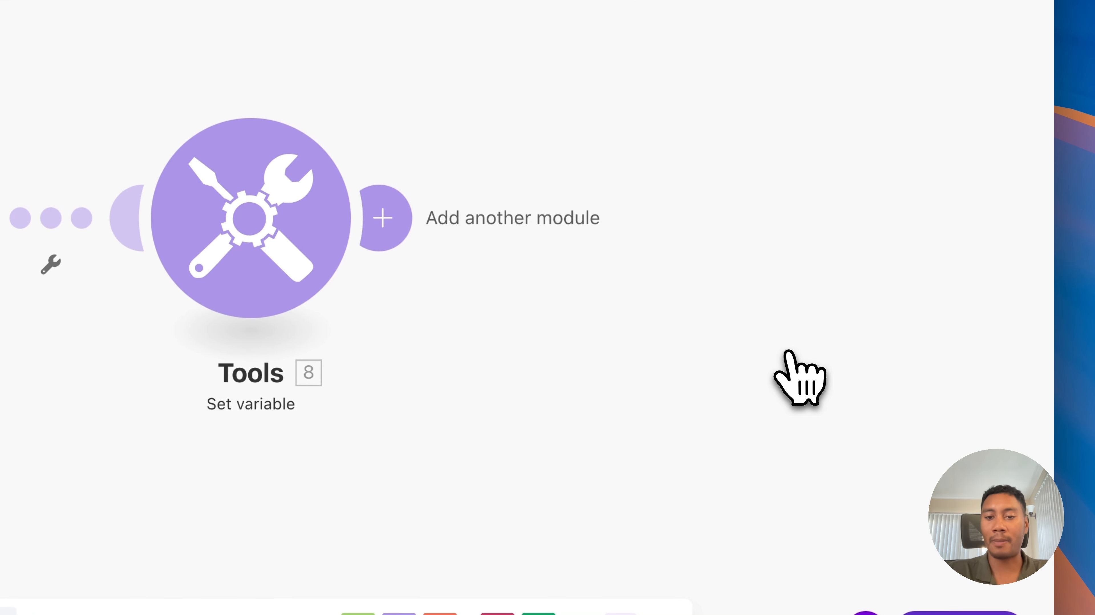
Add a Webhook response module after the isOpen module and start its body with an opening and closing curly brace on separate lines
click(383, 217)
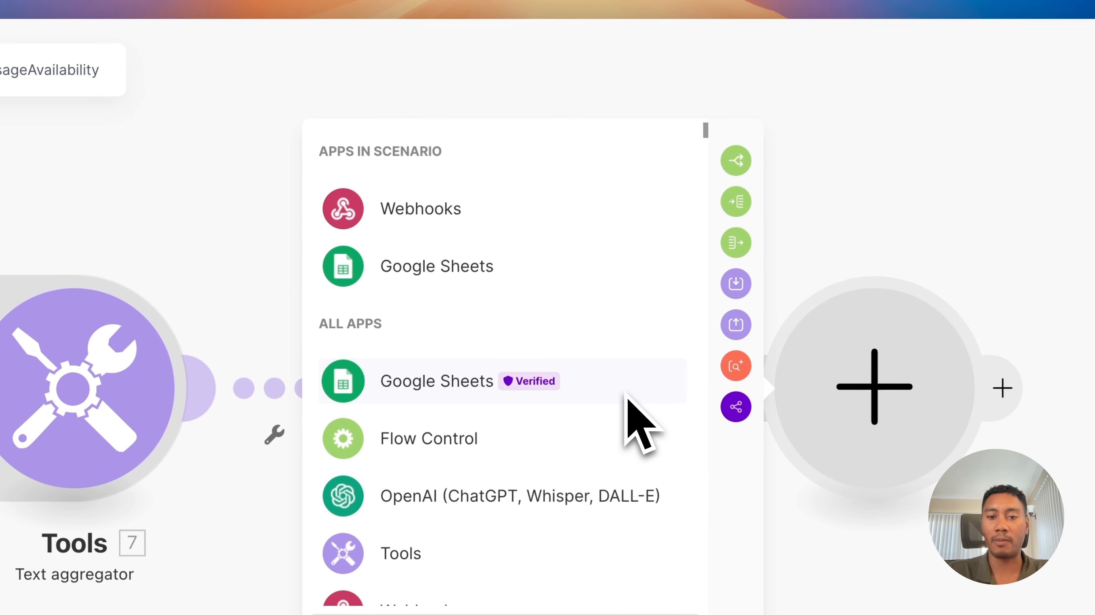
click(424, 205)
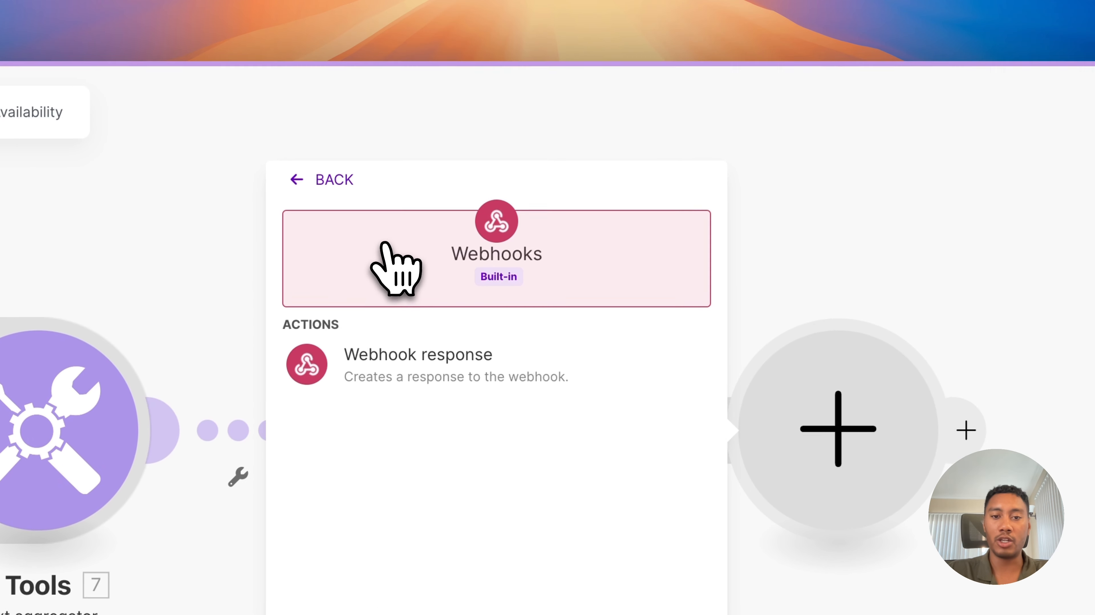
click(430, 361)
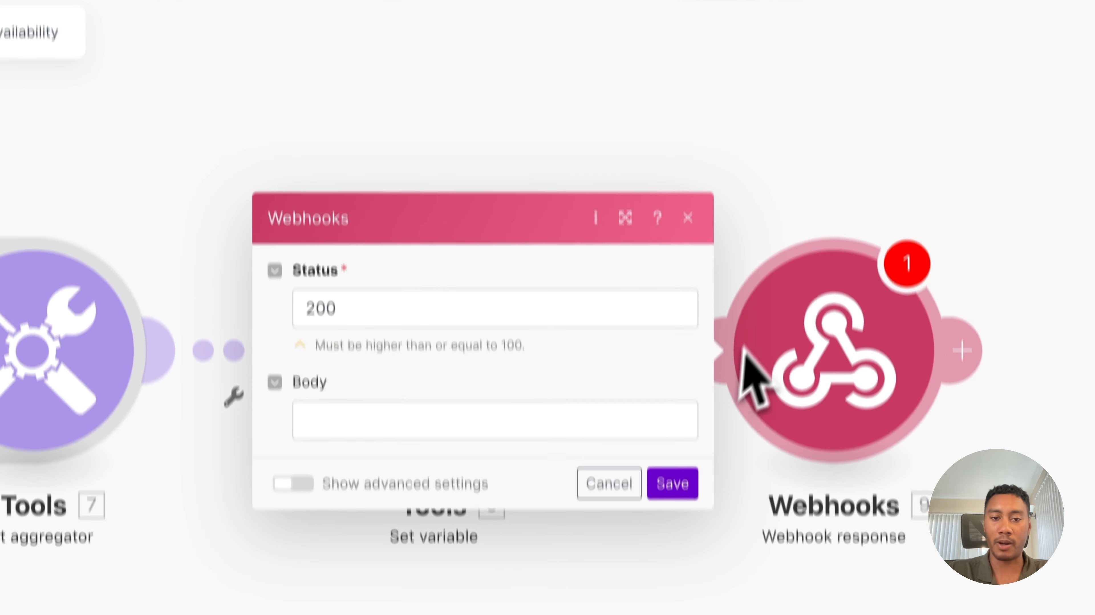
click(375, 362)
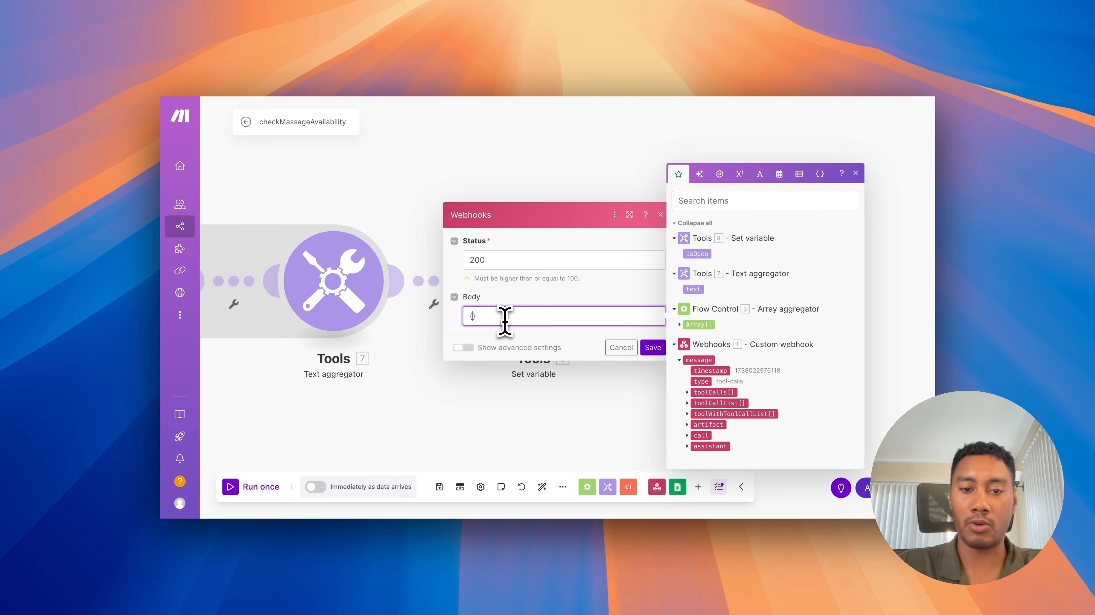
key(Return)
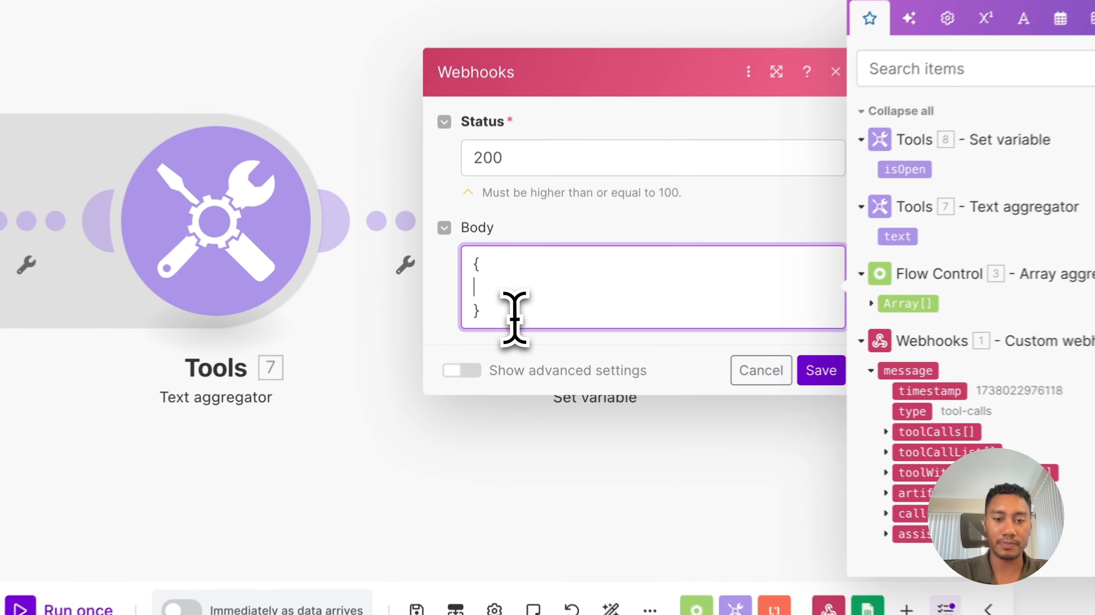
Add a "results" key with an empty multi-line array to the JSON body of the webhook response
text("")
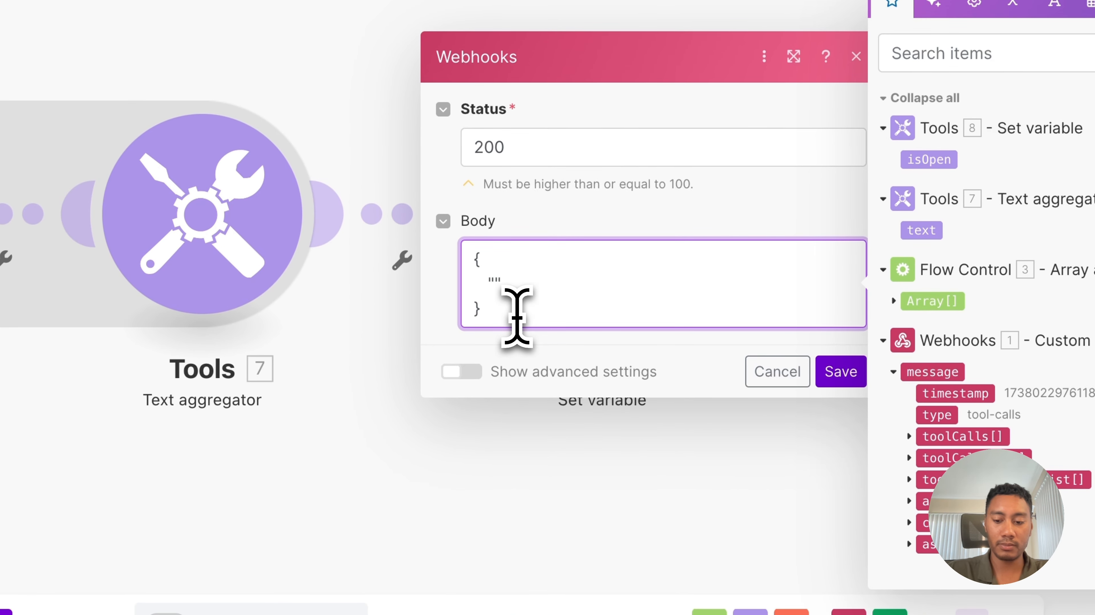
text(results)
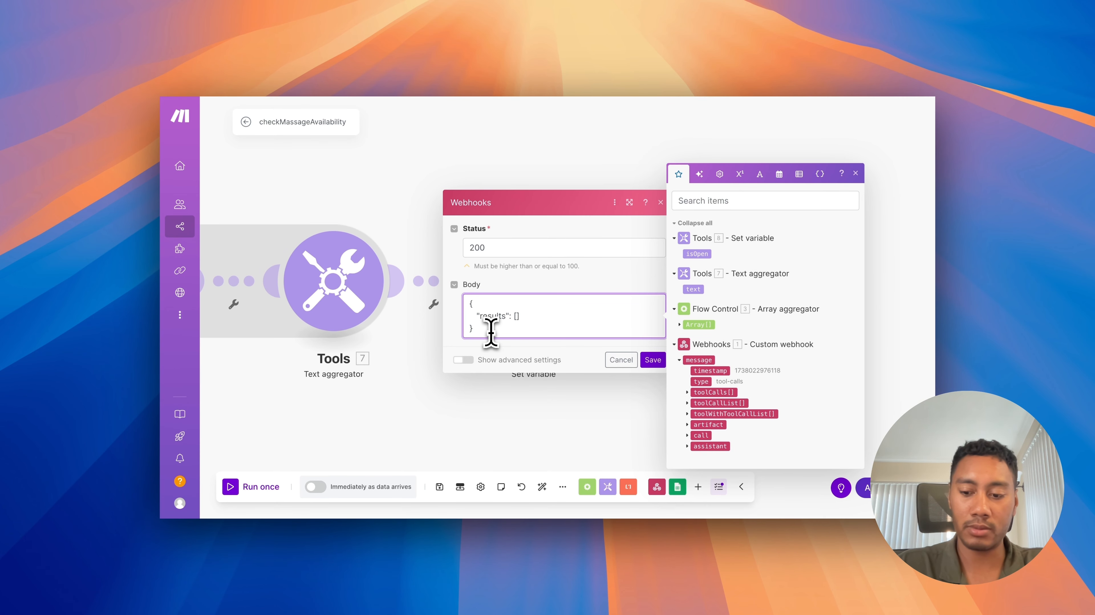
key(Return)
key(Return)
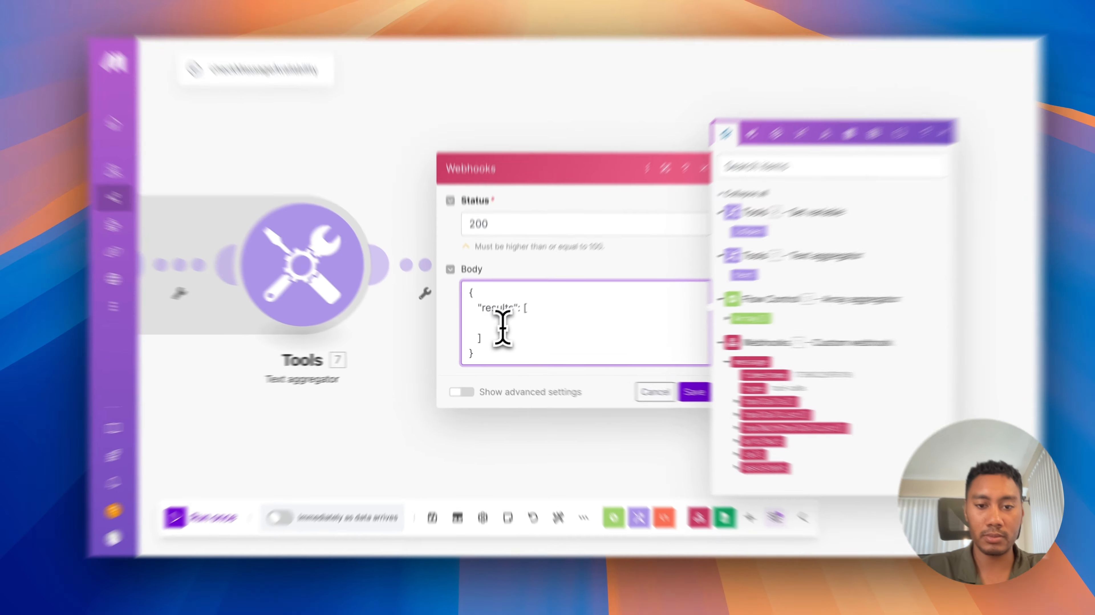
key(Up)
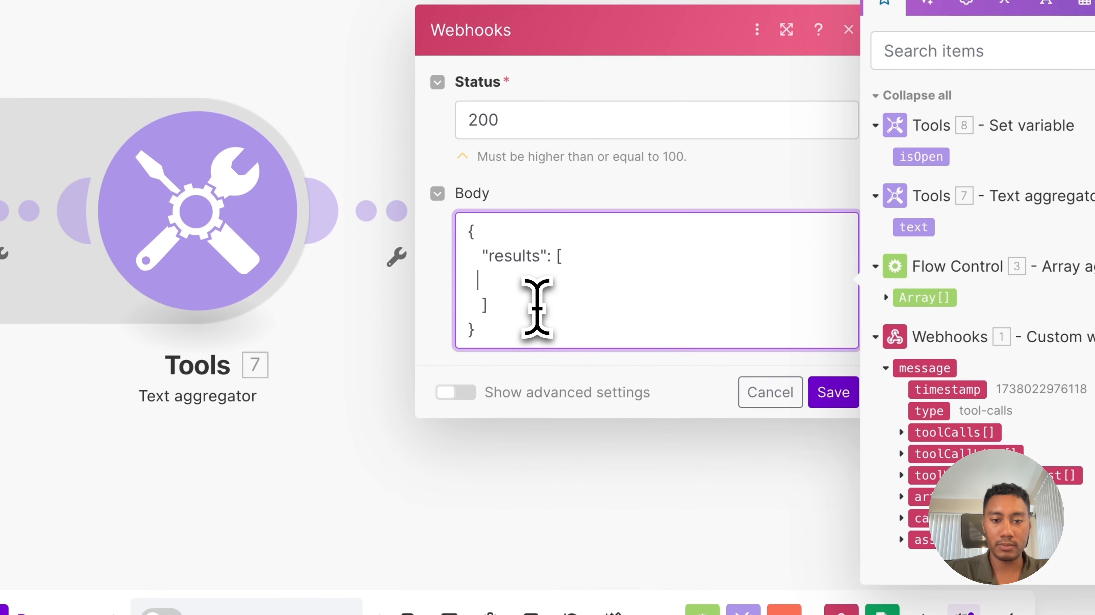
Inside the results array, add a "toolCallId" key mapped to the id of the webhook's message.toolCalls[]
text("to")
key(Left)
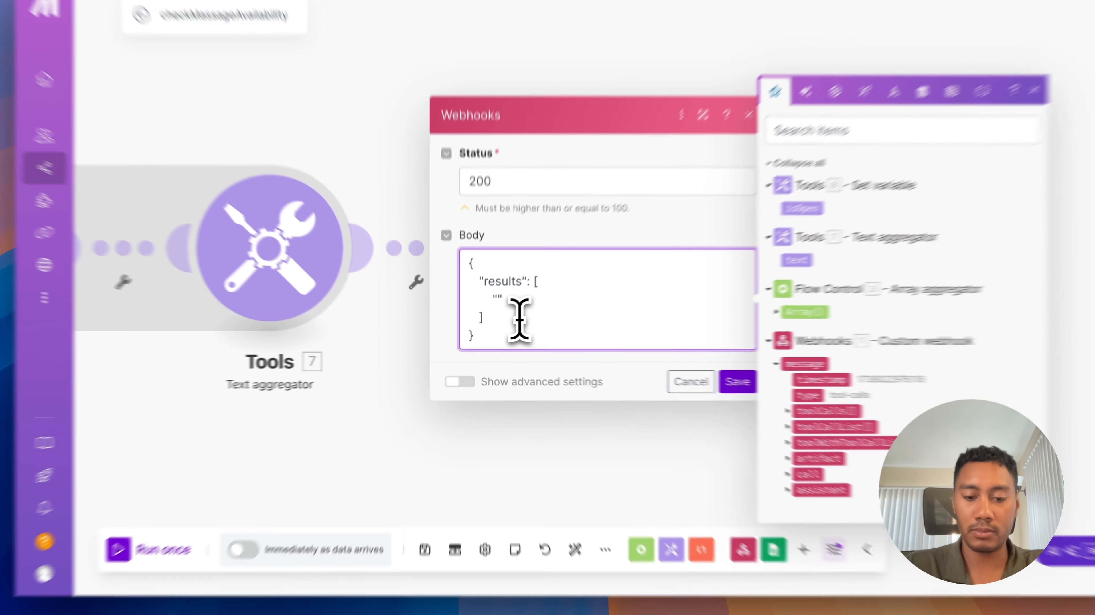
text(toolCallId" :)
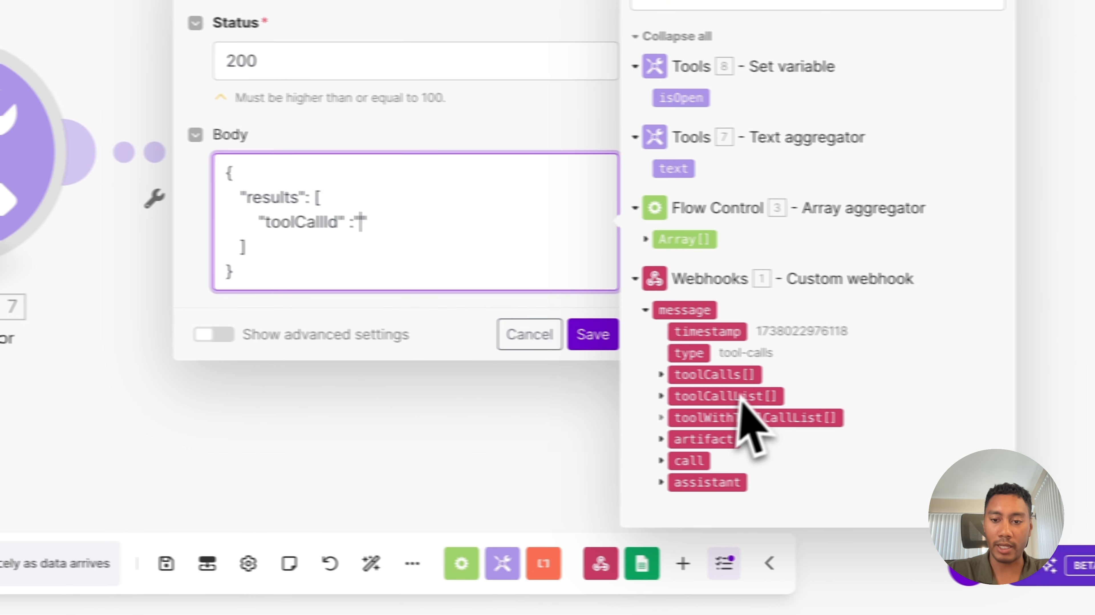
click(664, 376)
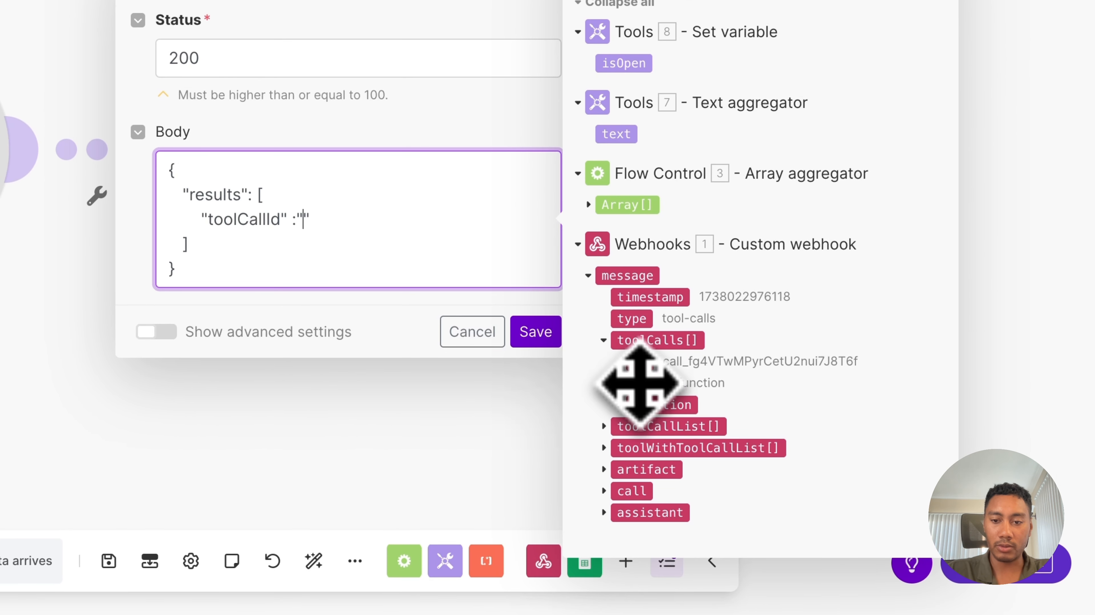
click(640, 363)
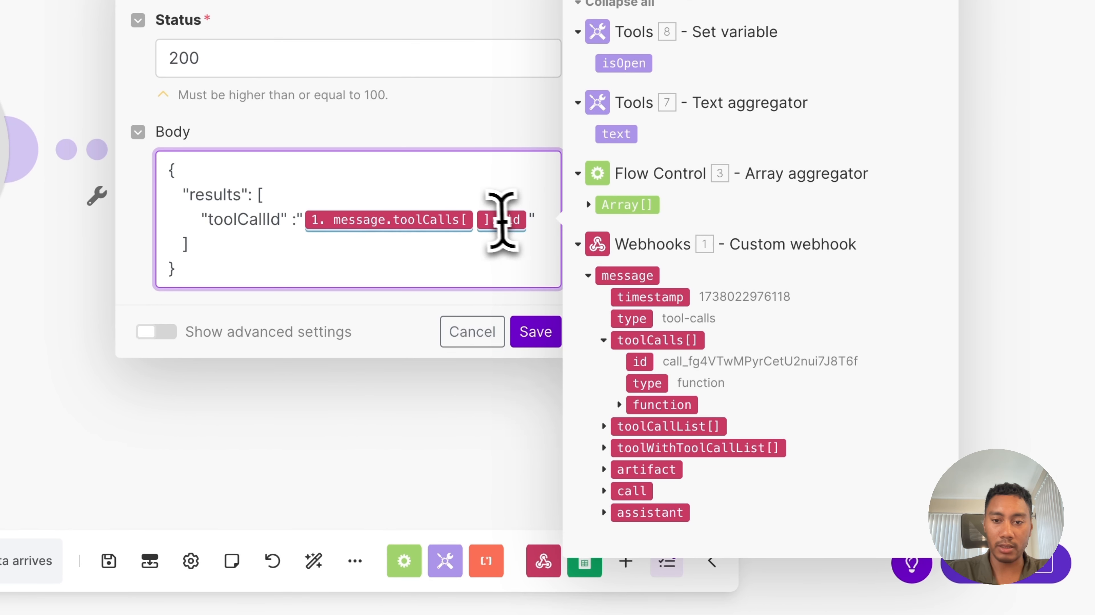
Add a "result" key mapped to the isOpen variable below toolCallId and save the webhook response module
key(Return)
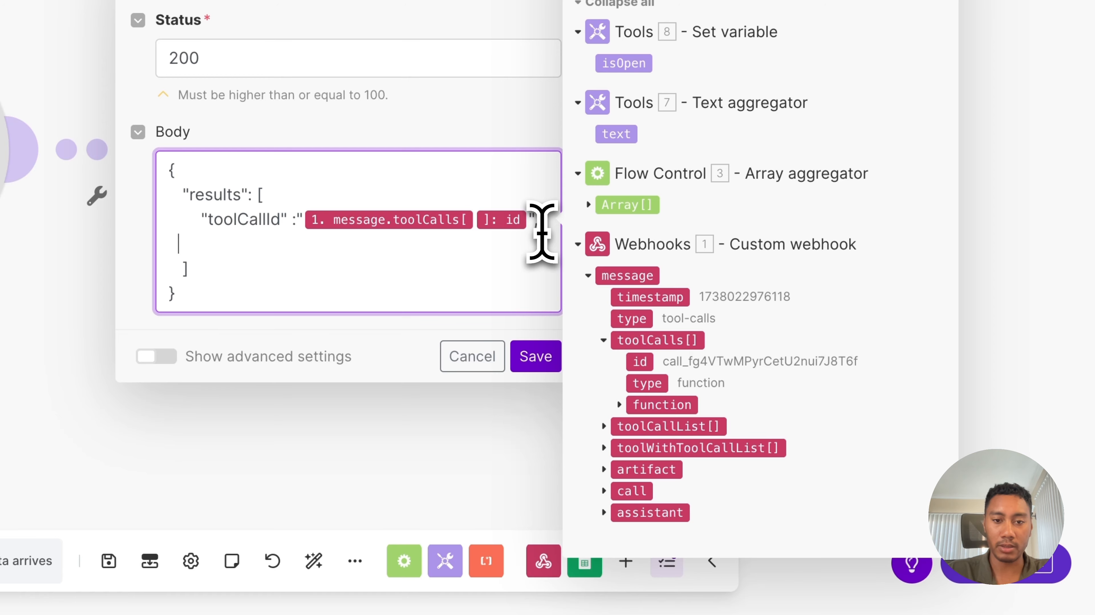
text("")
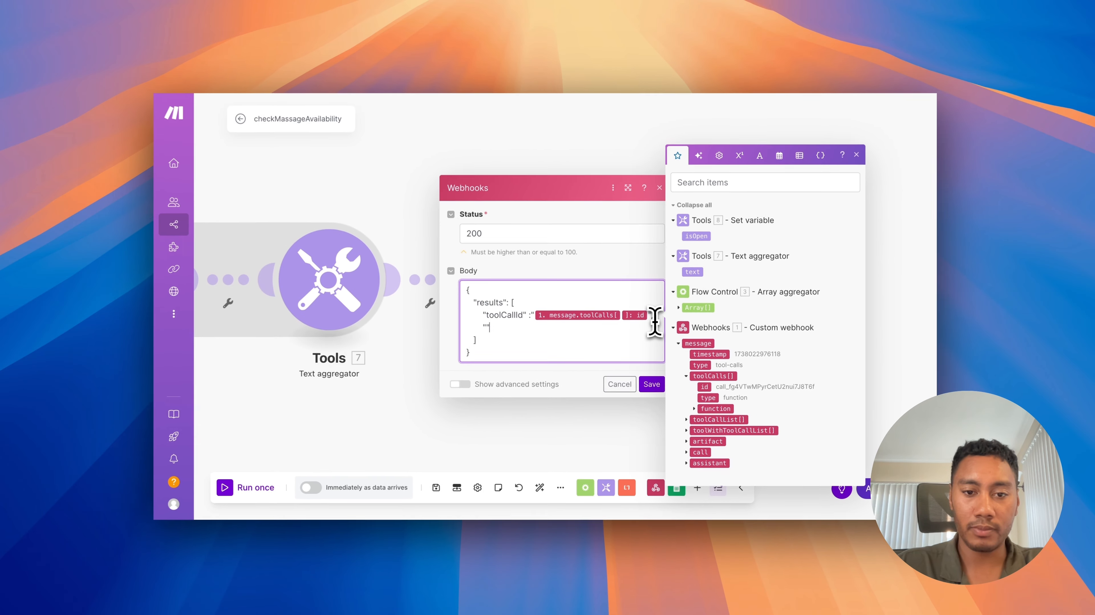
key(Left)
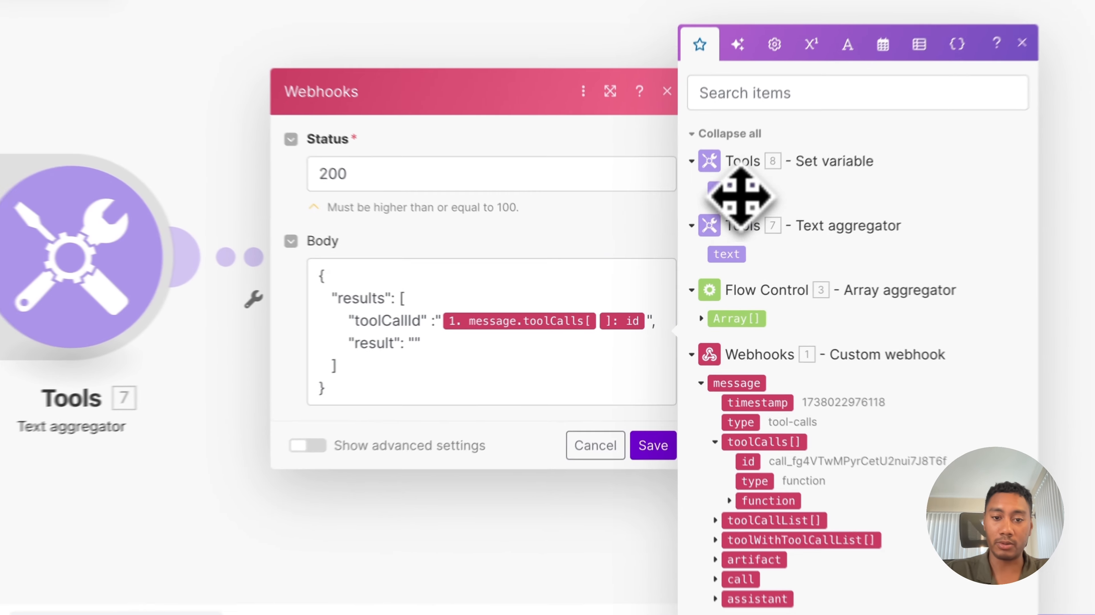
drag(700, 247, 524, 335)
drag(395, 361, 397, 363)
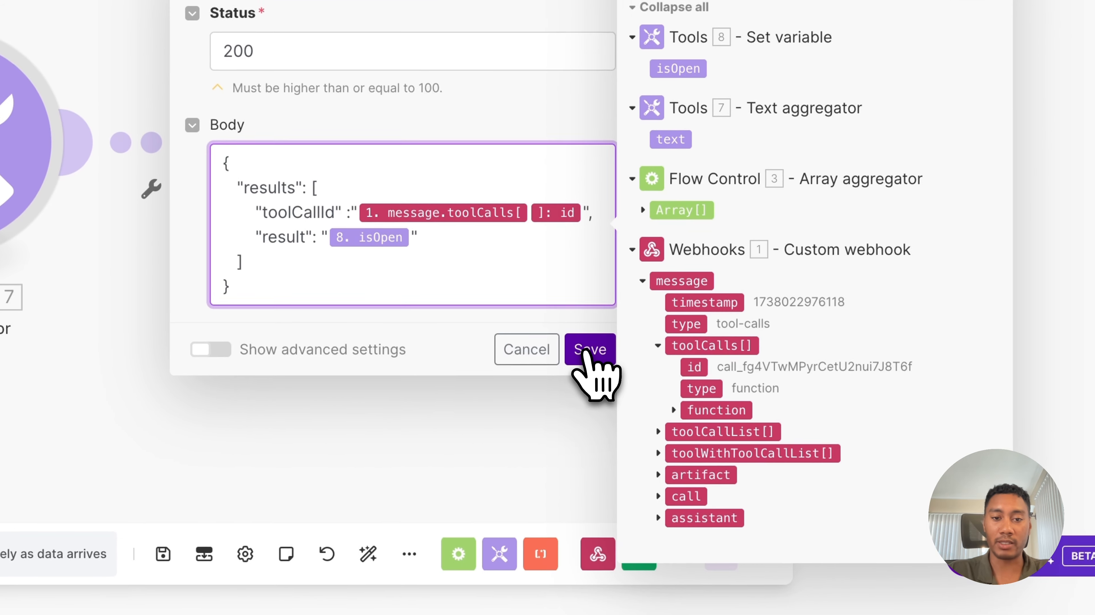
click(653, 458)
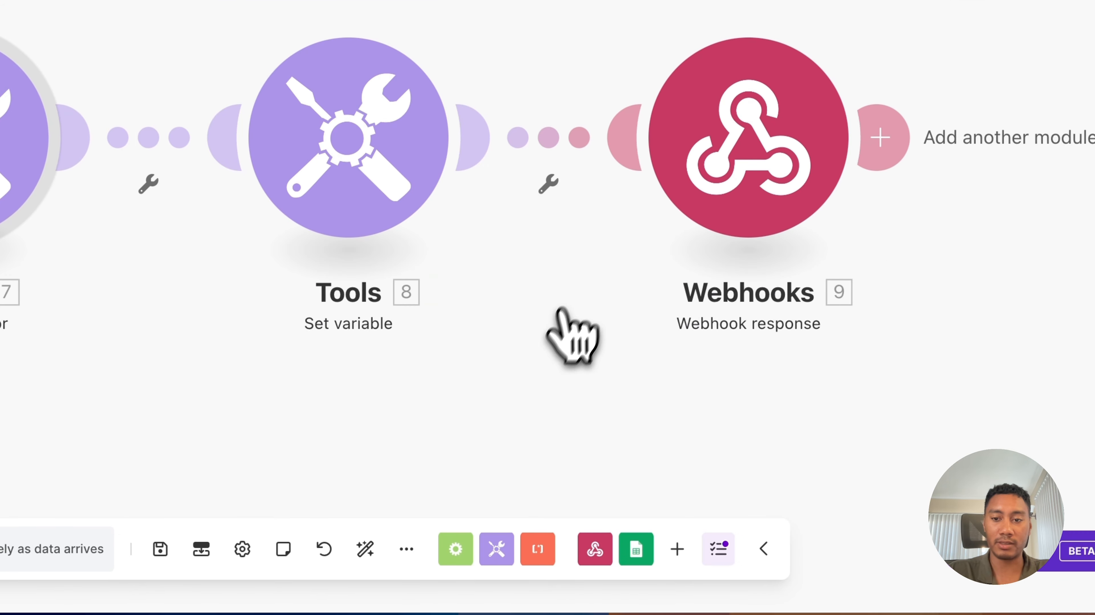
Save the checkMassageAvailability scenario and run it once
scroll(560, 310, down, 10)
scroll(542, 345, up, 6)
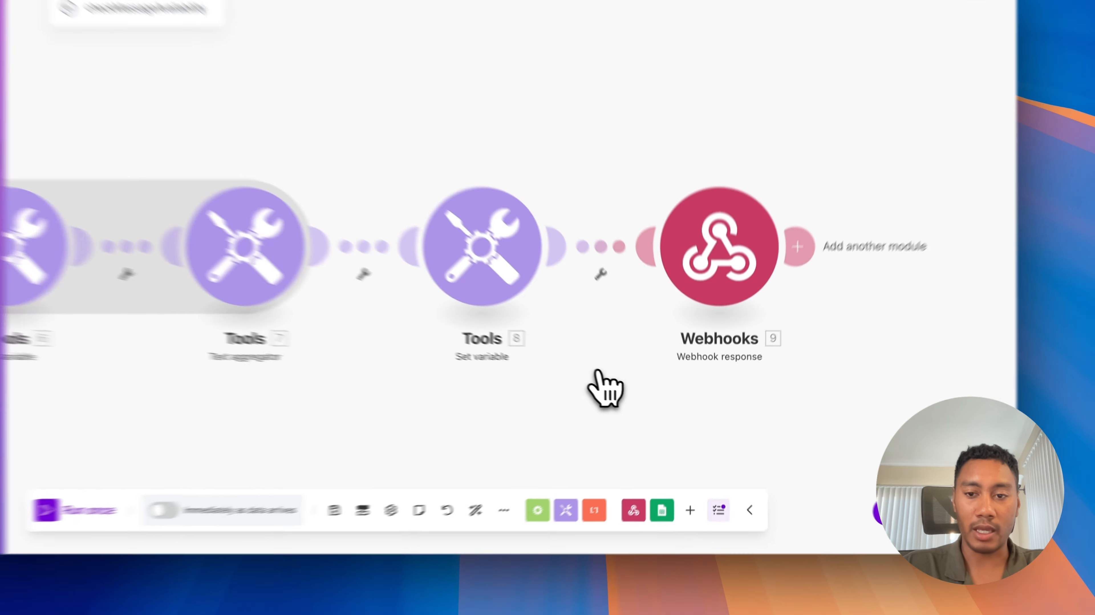
scroll(605, 389, left, 10)
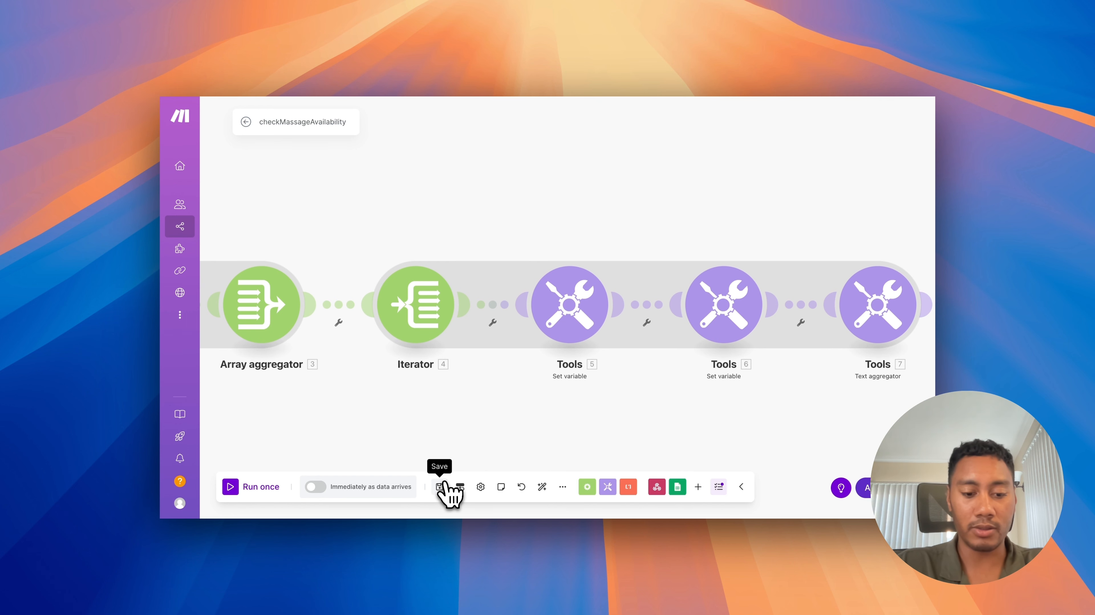
click(440, 486)
scroll(474, 403, left, 5)
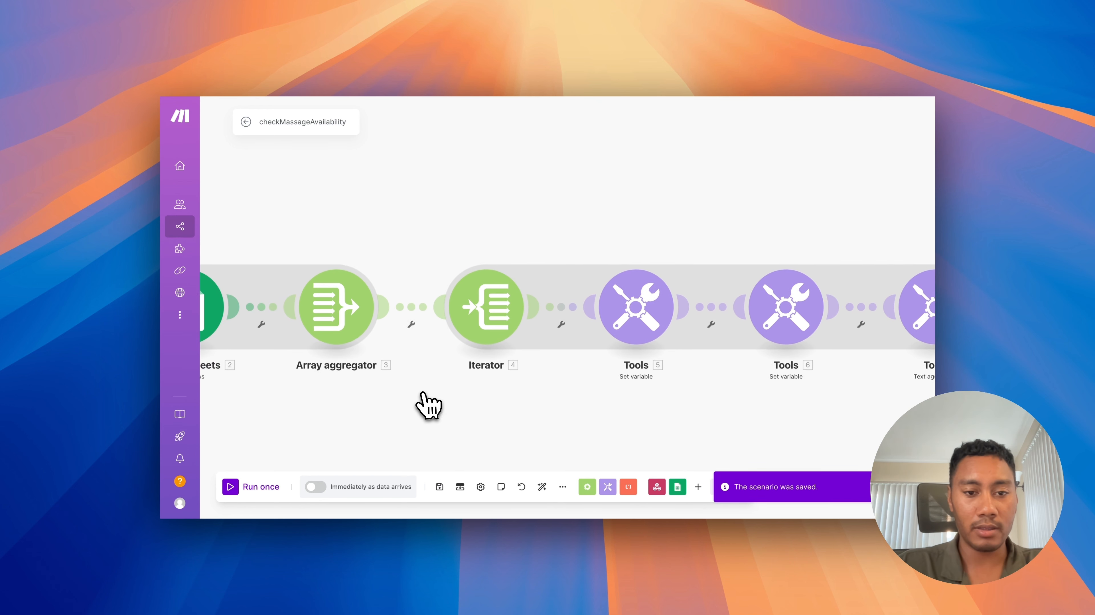
scroll(432, 401, down, 8)
scroll(435, 400, up, 7)
scroll(432, 401, down, 5)
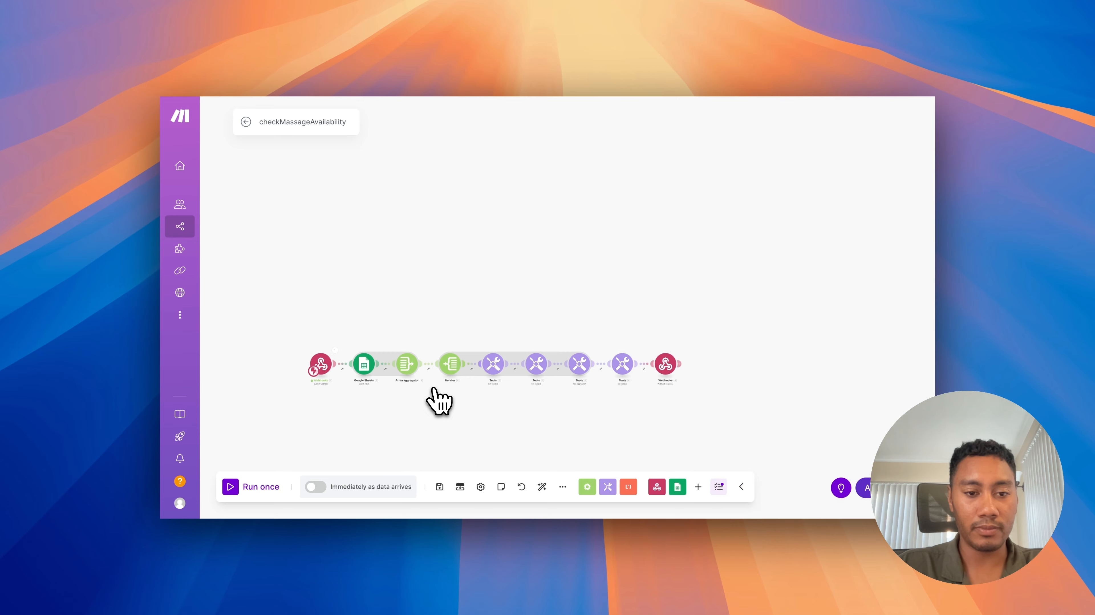
click(233, 486)
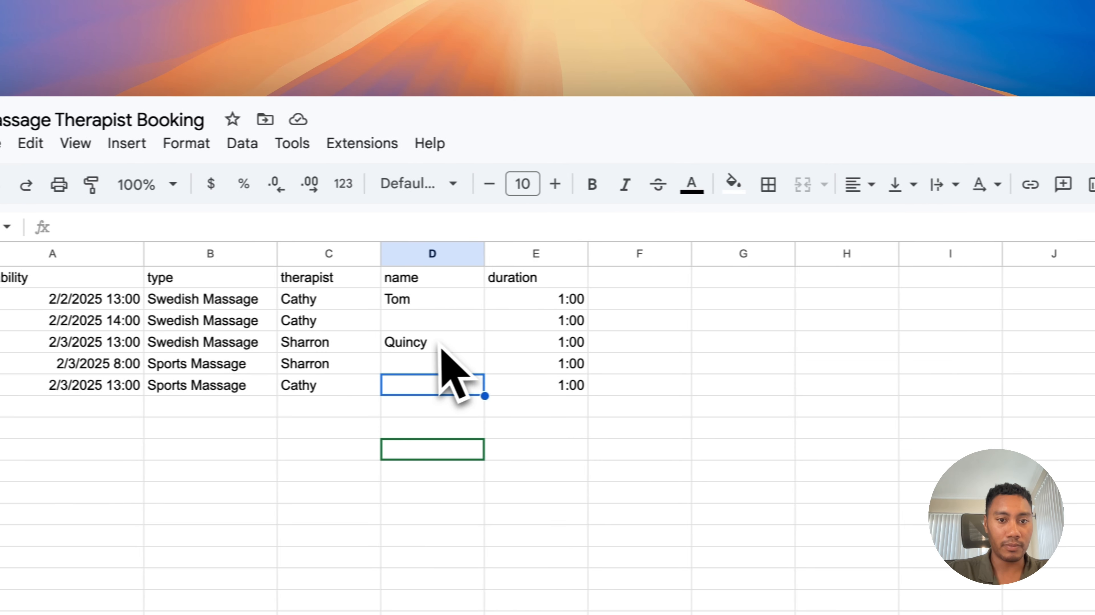
In the Massage Therapist Booking sheet, clear the customer name from the 2/3/2025 13:00 Swedish Massage row
double_click(446, 344)
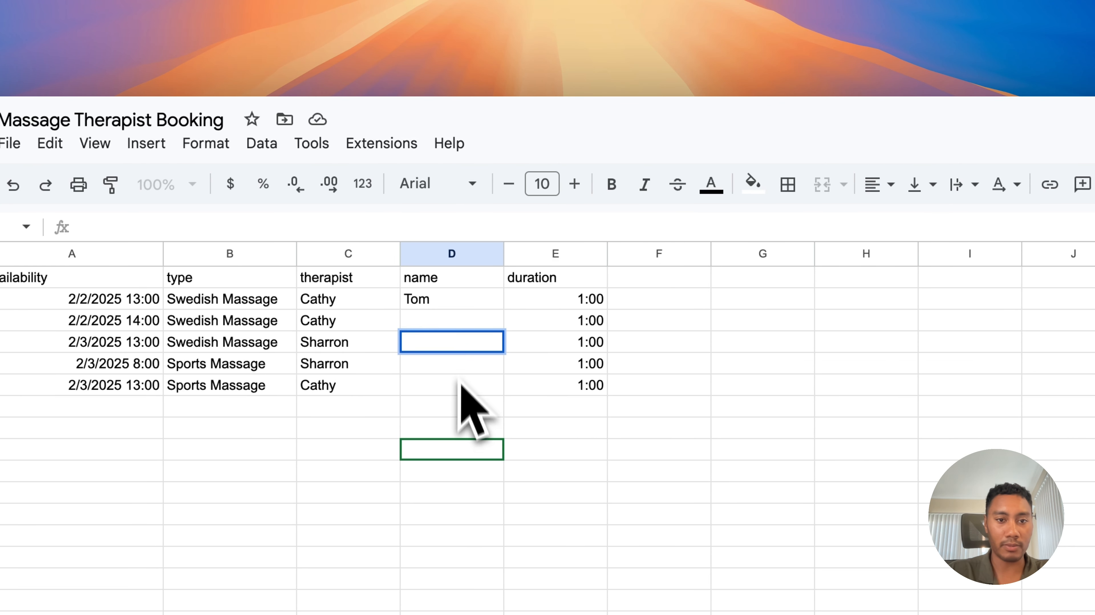
click(437, 408)
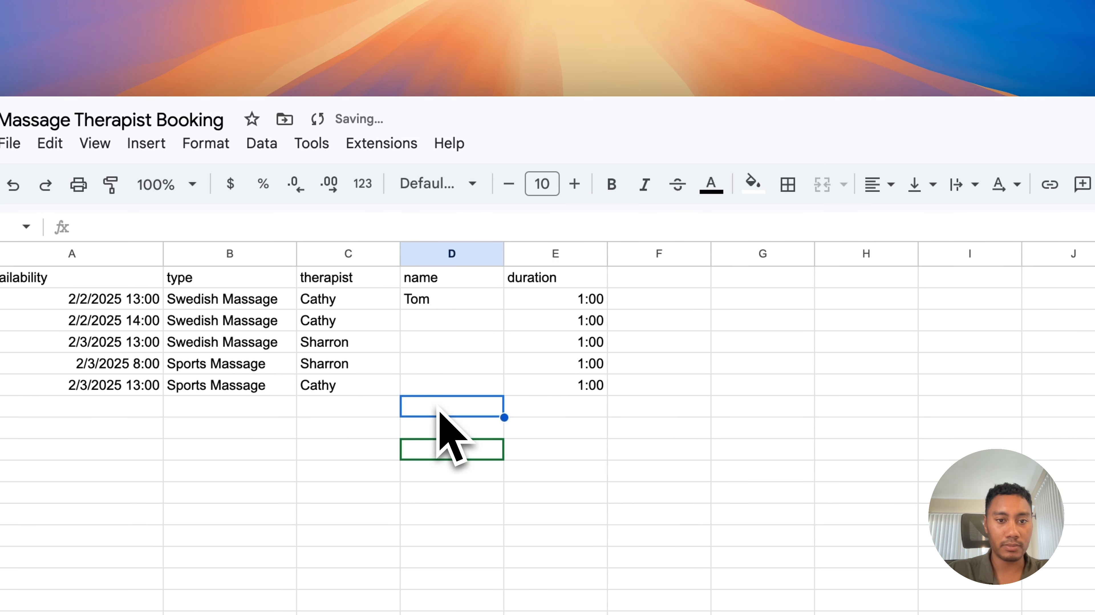
click(457, 318)
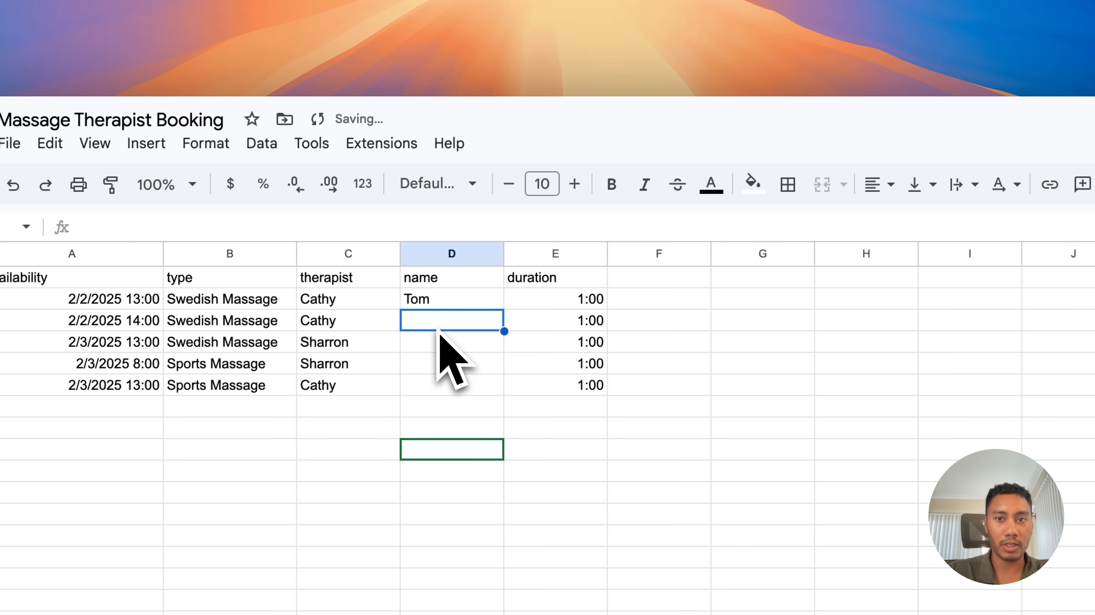
Switch to Vapi and hold two test voice calls with the Luna assistant, ending each call
click(925, 0)
click(484, 4)
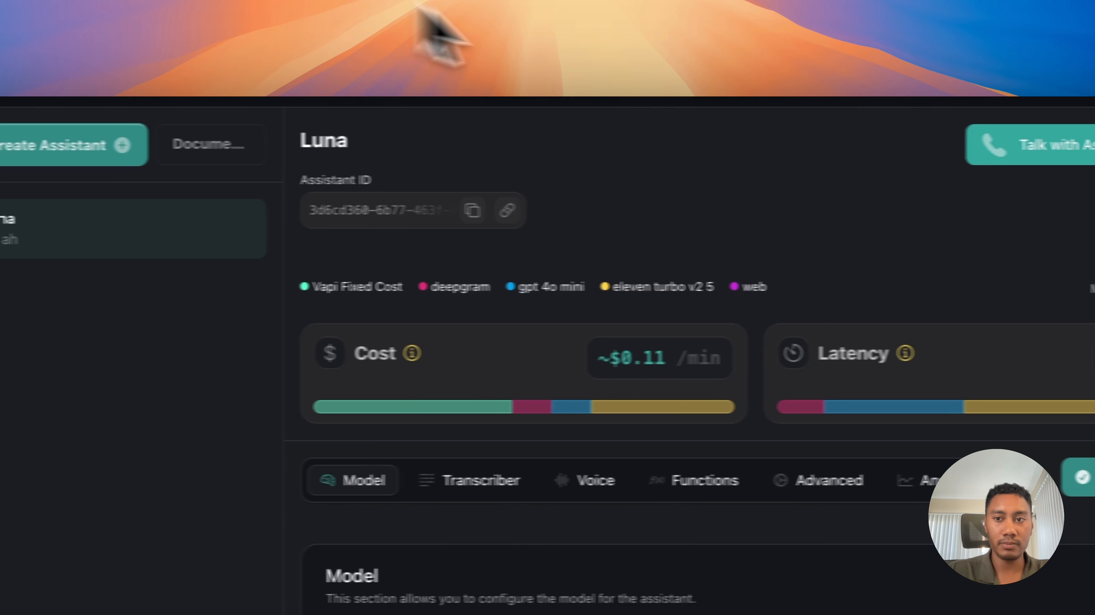
click(831, 154)
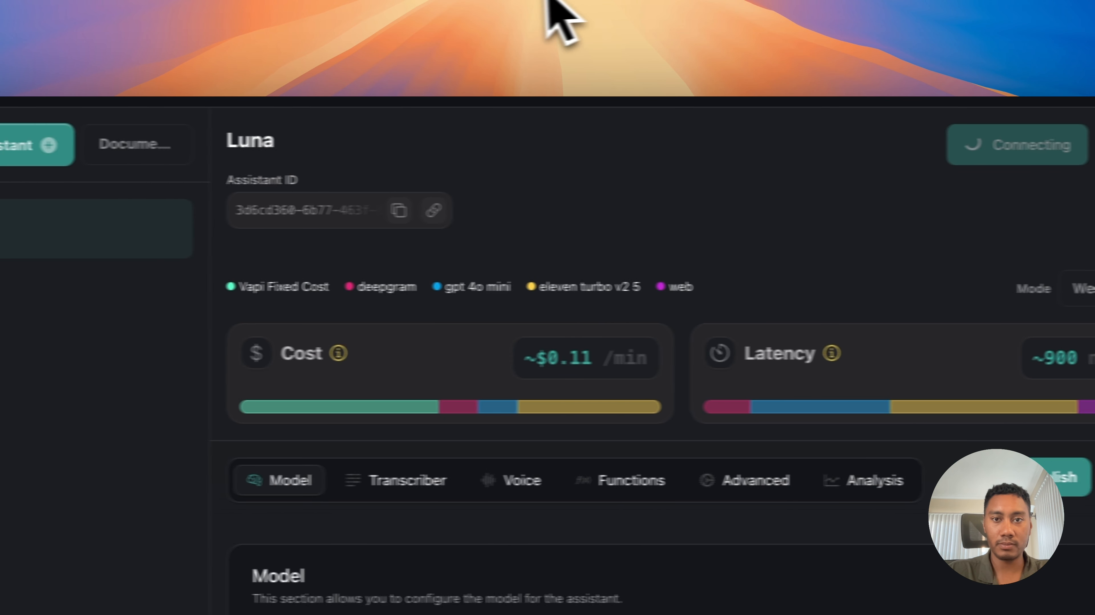
click(424, 2)
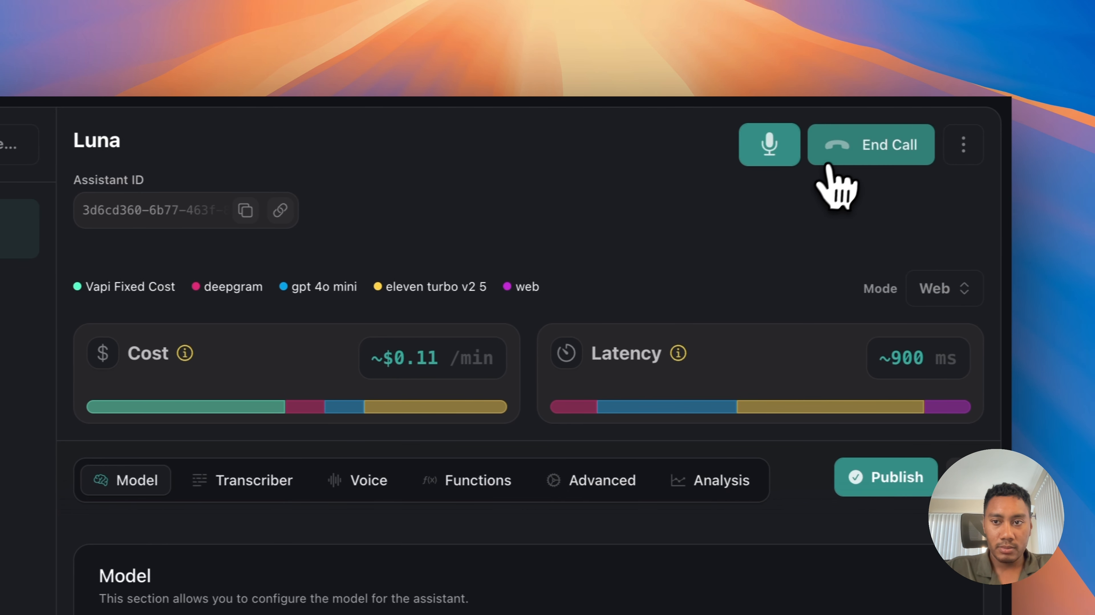
click(828, 164)
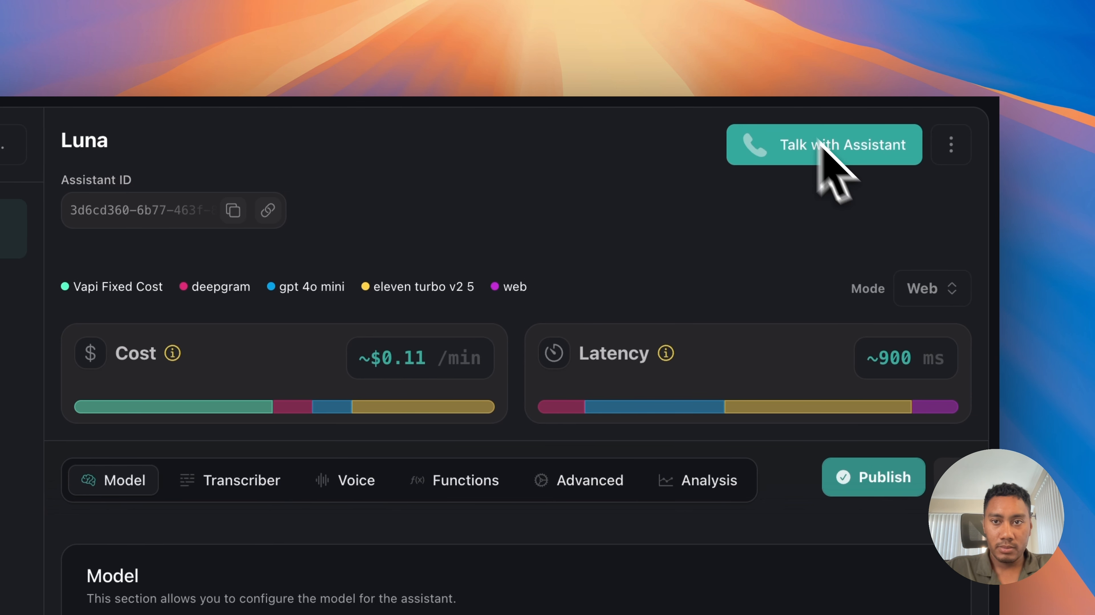
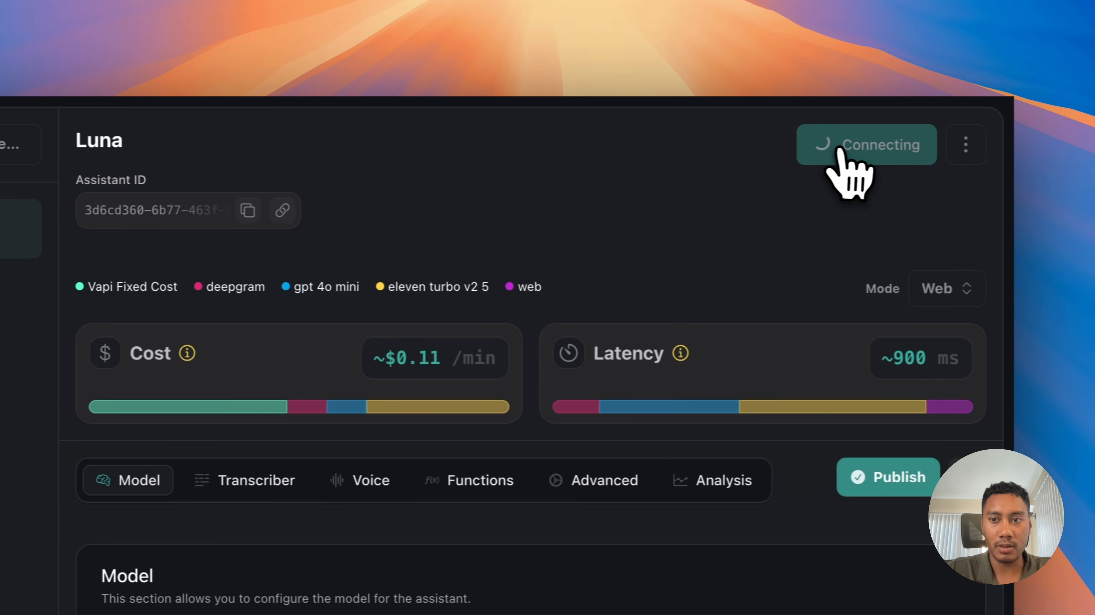
click(502, 5)
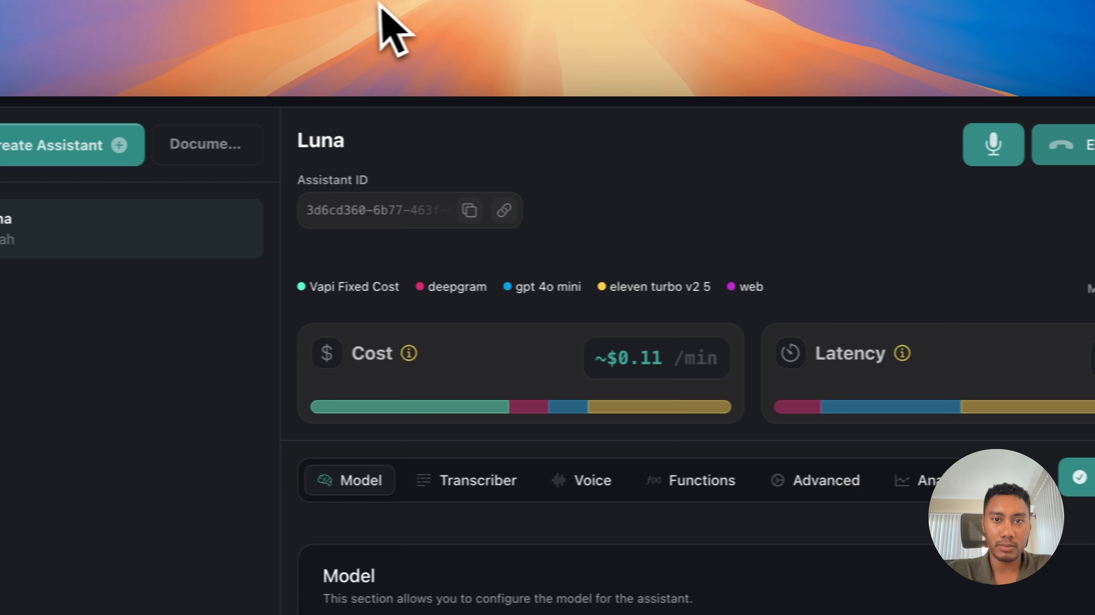
click(850, 183)
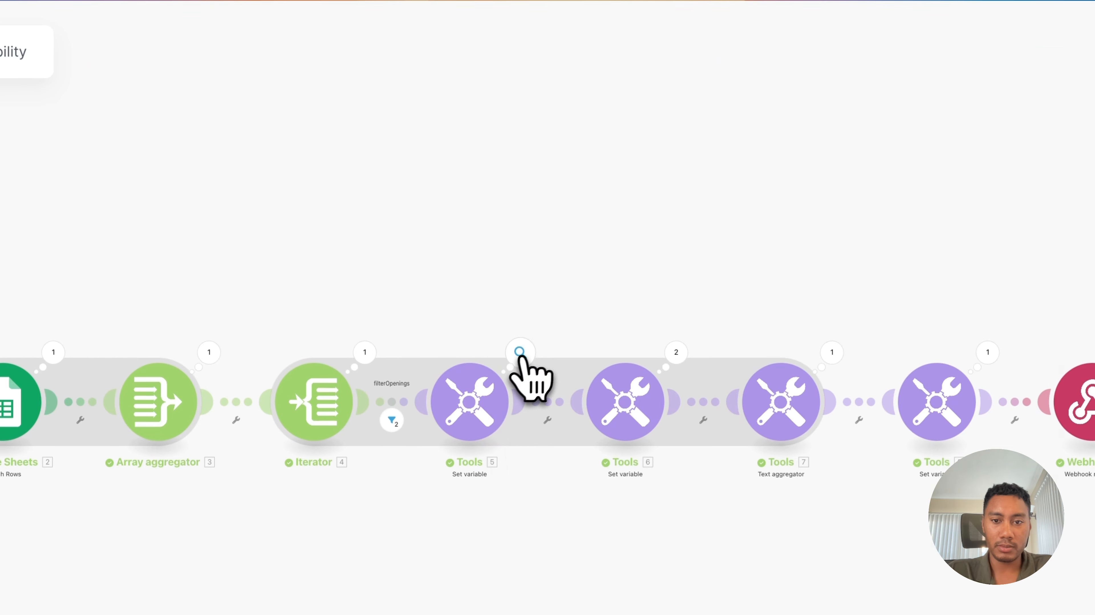
Back in the Make scenario, examine the input and output of operation 2 in Set variable module 5
click(520, 353)
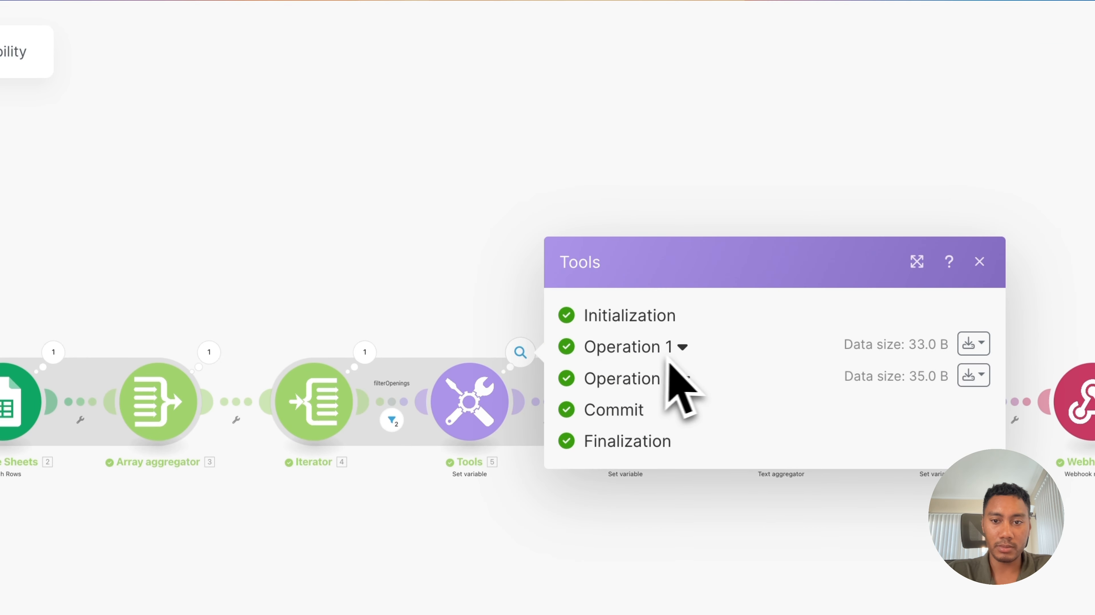
click(680, 376)
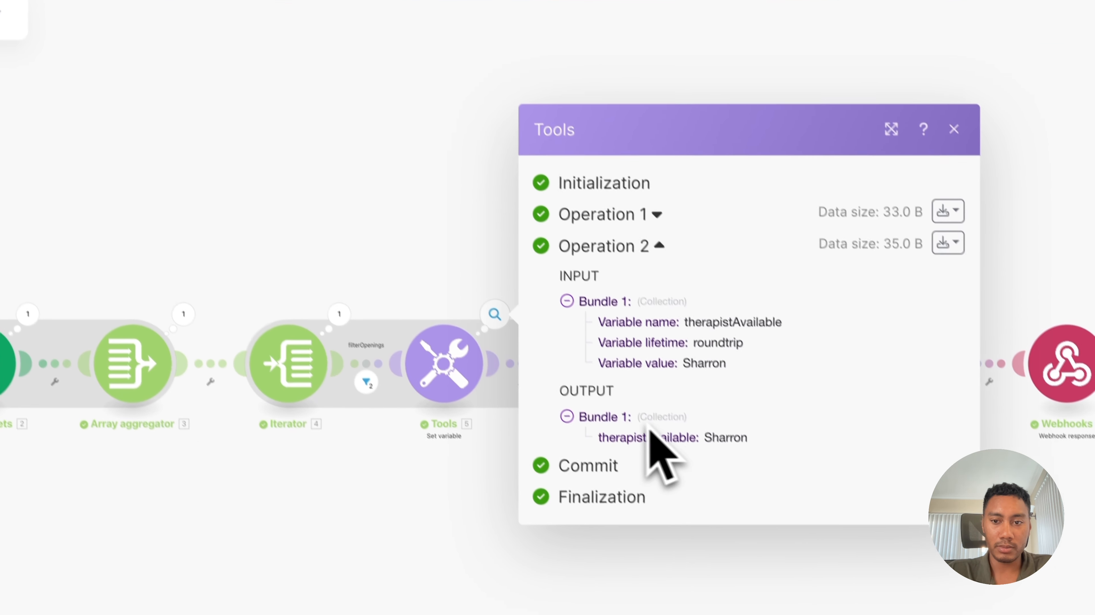
click(447, 210)
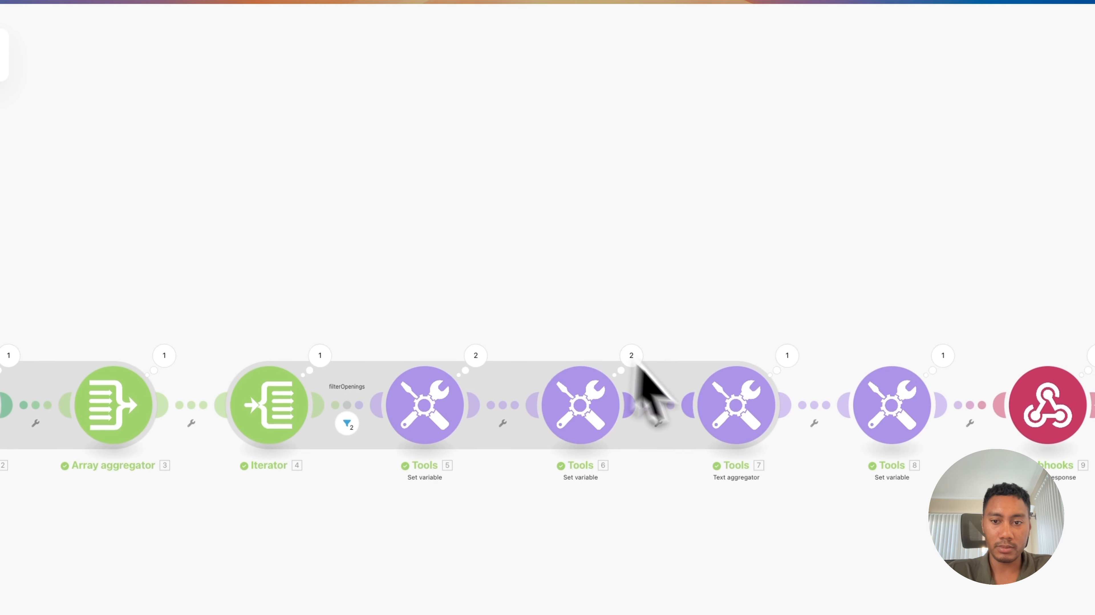
In the webhook response body, wrap toolCallId and result in curly braces as one object inside the results array
click(872, 272)
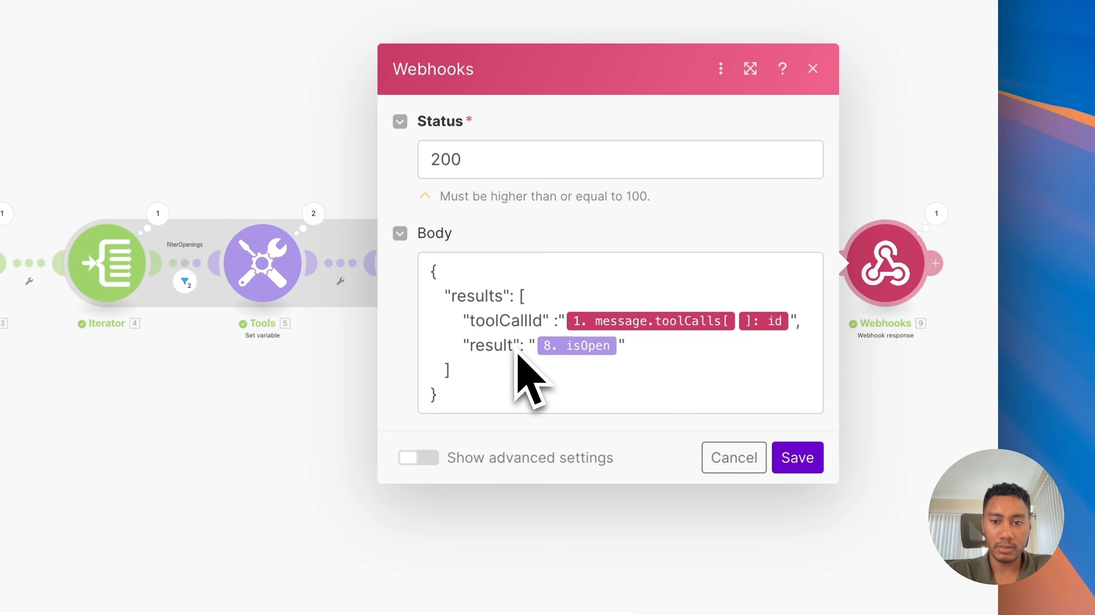
click(538, 267)
key(ctrl+a)
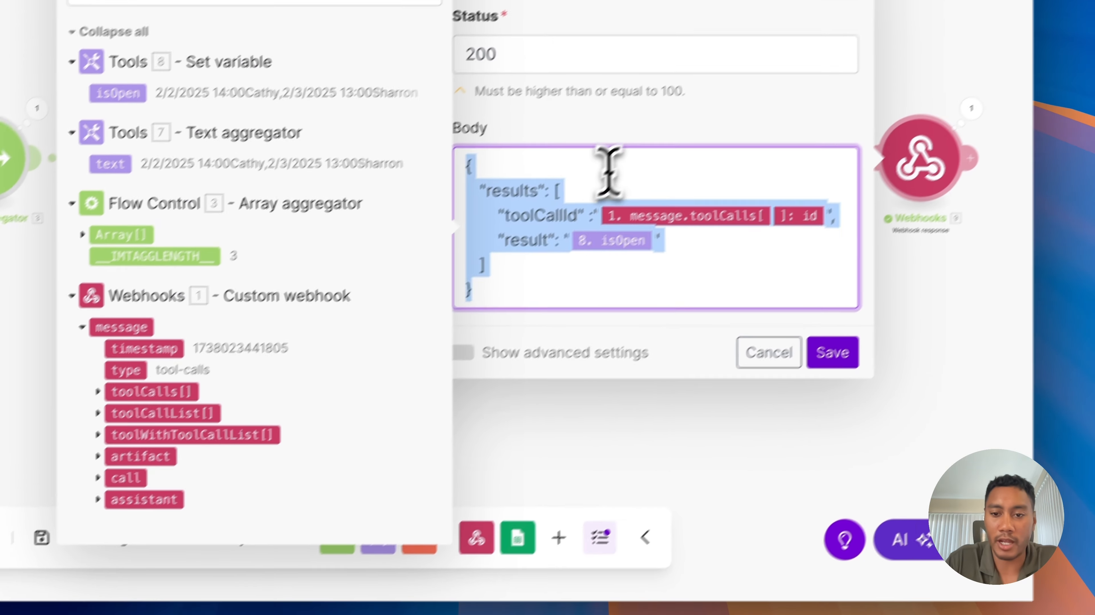
click(717, 92)
key(Return)
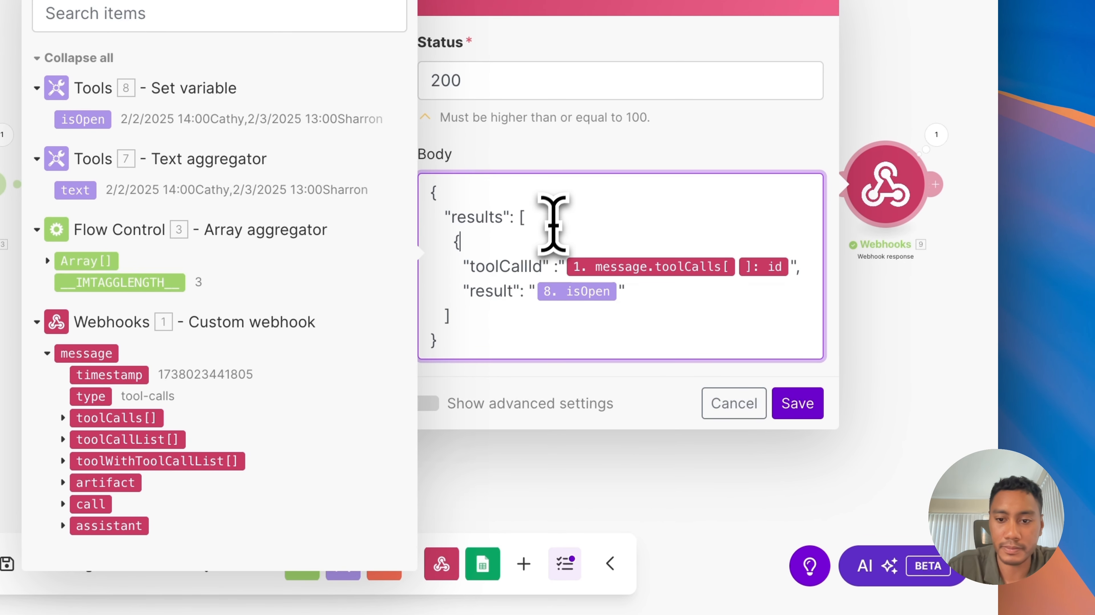
click(616, 291)
key(Return)
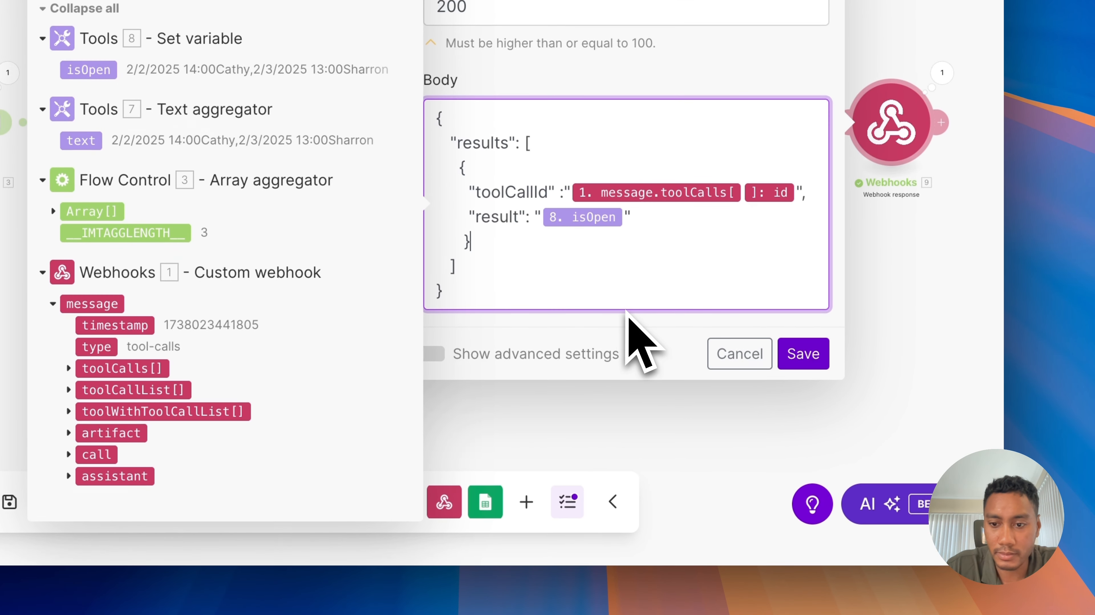
Close the webhook response module, reopen it to check its status and body, and close it again
click(652, 421)
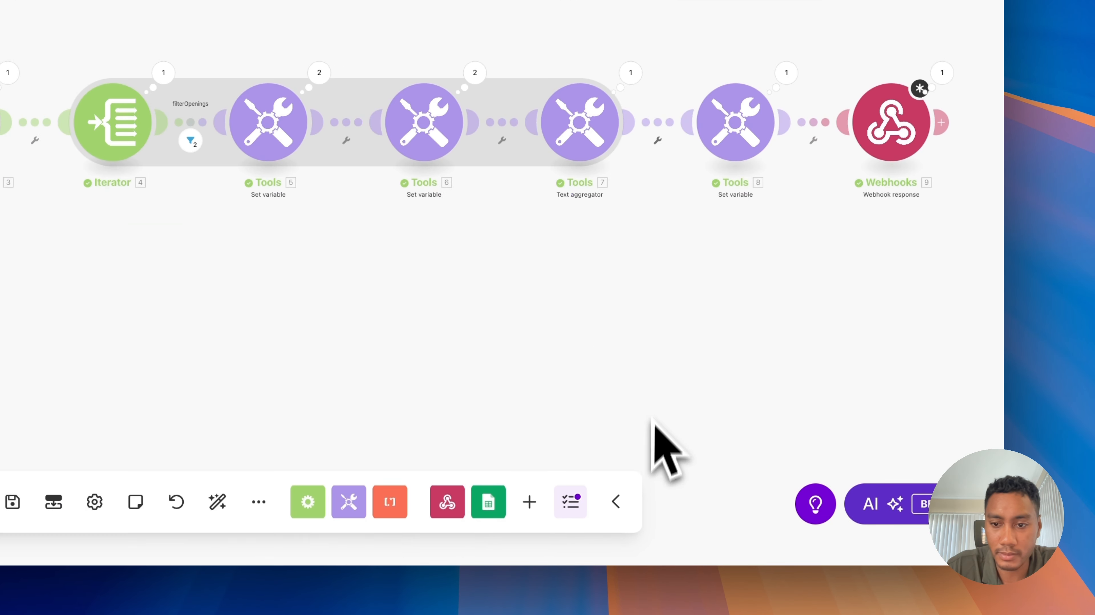
scroll(736, 235, right, 3)
scroll(626, 216, right, 3)
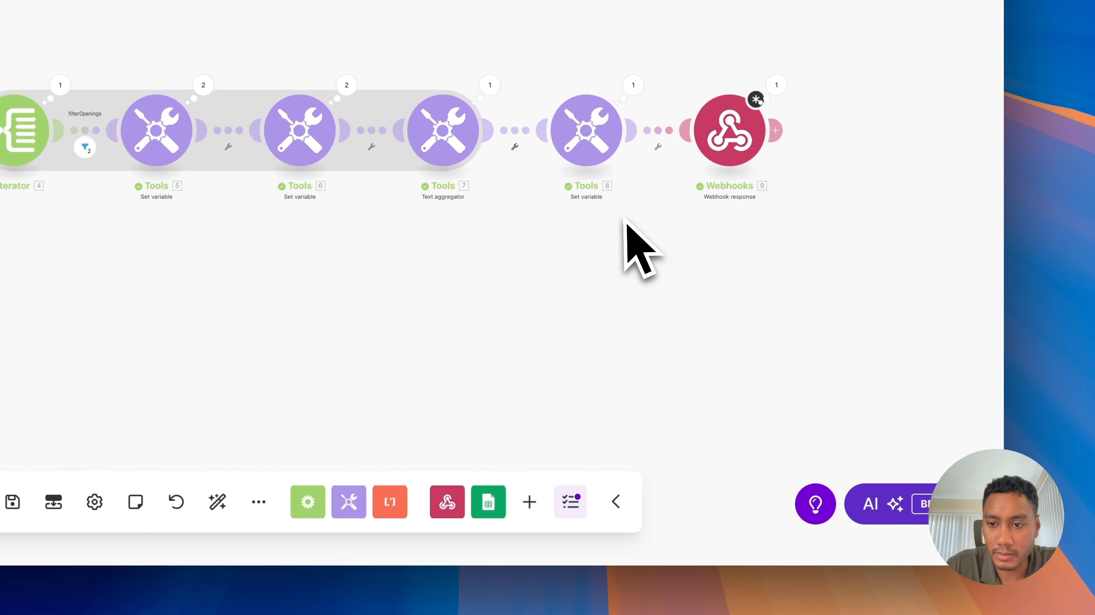
click(705, 124)
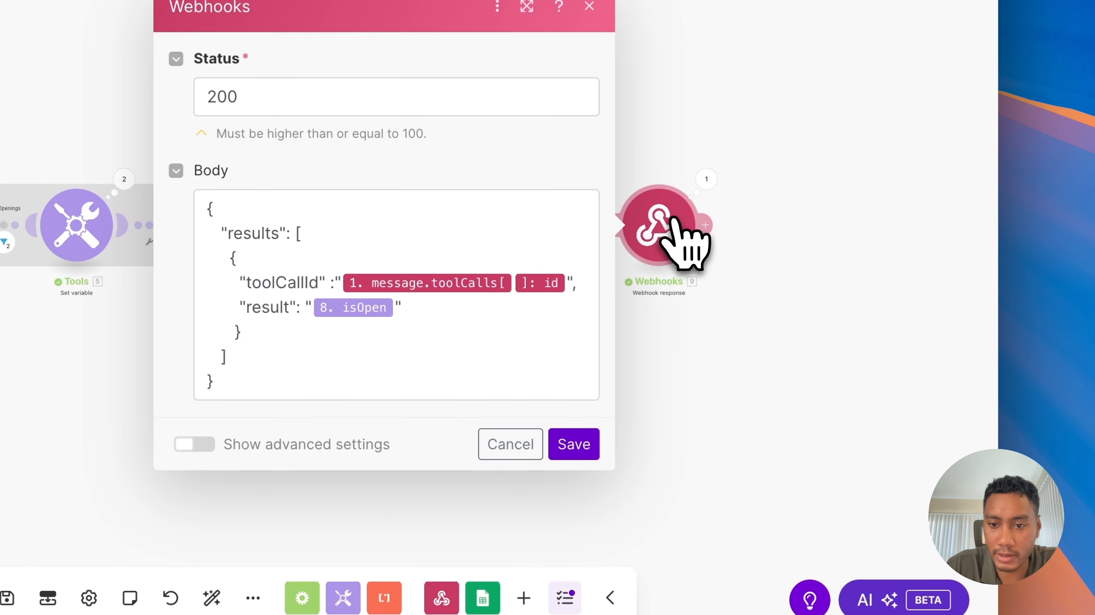
click(648, 403)
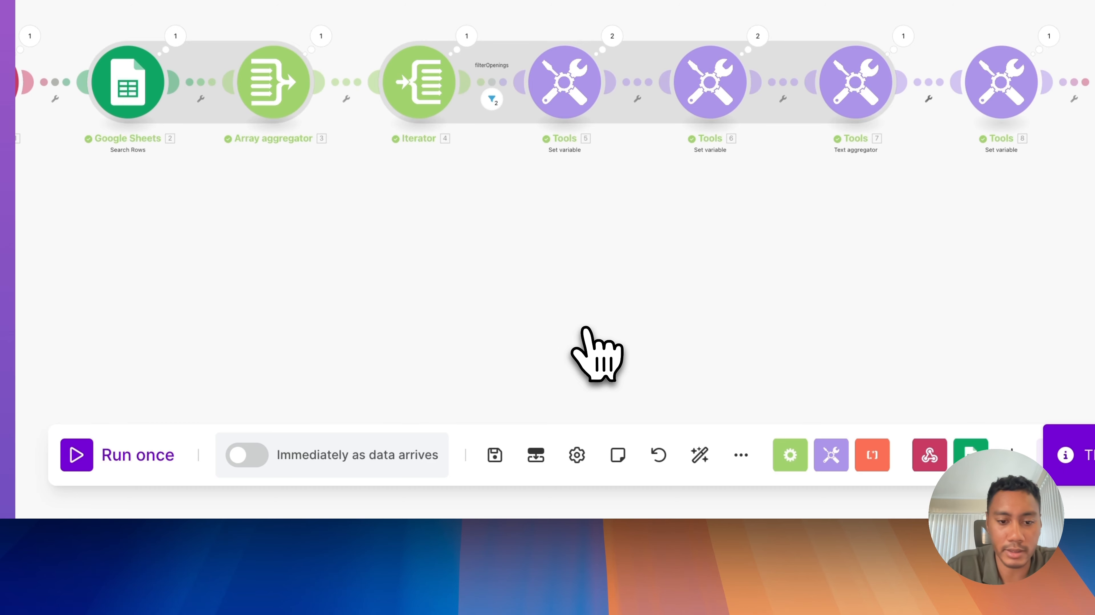
Run the checkMassageAvailability scenario once, end a Vapi test call with Luna, and review the webhook response body in Make
click(77, 455)
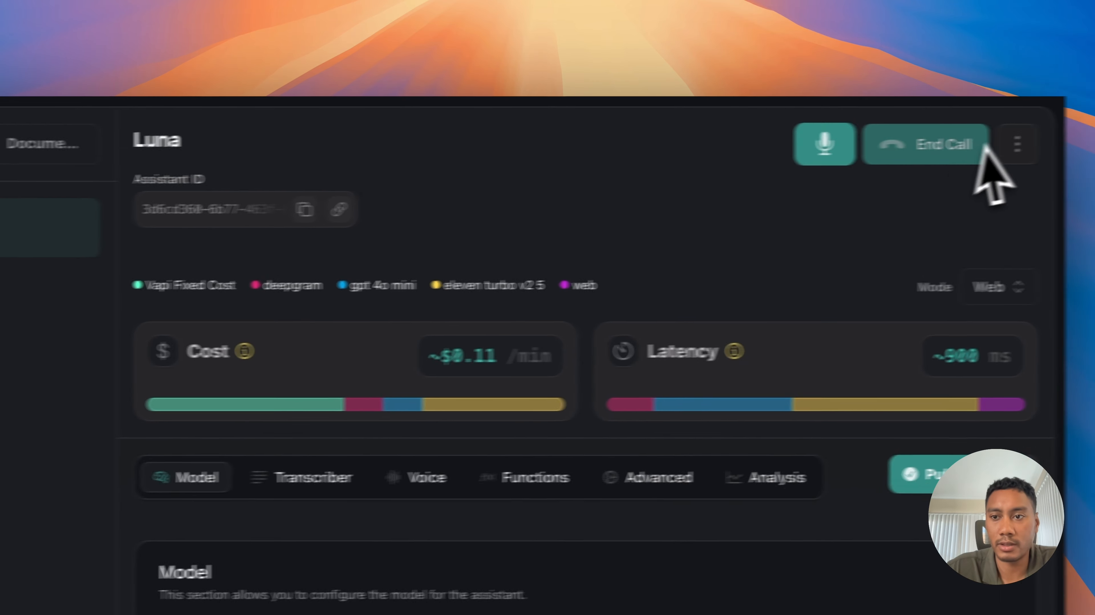
click(975, 161)
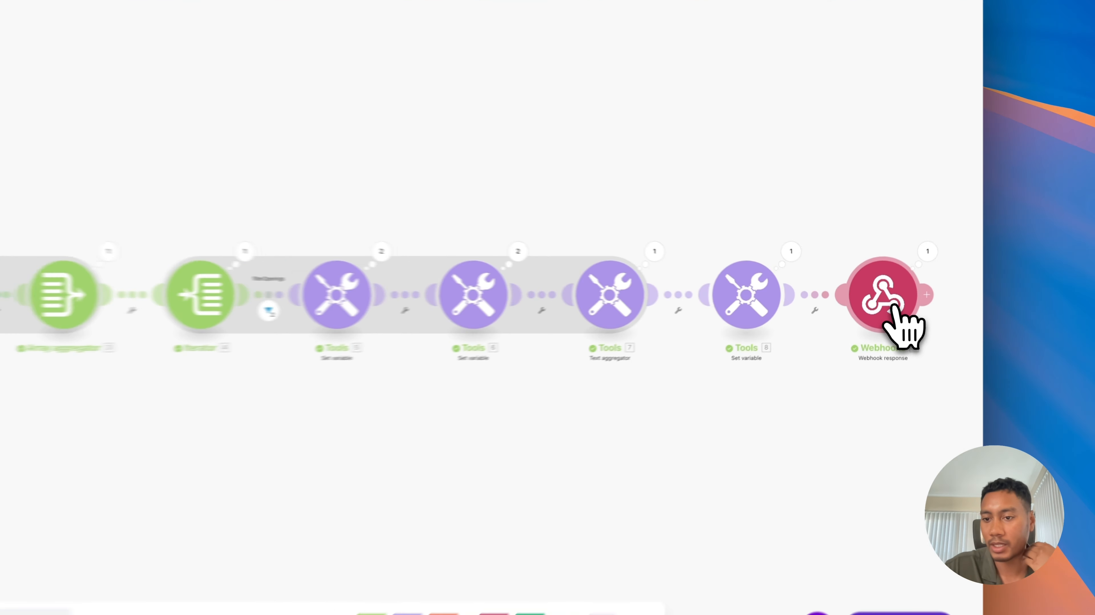
click(881, 301)
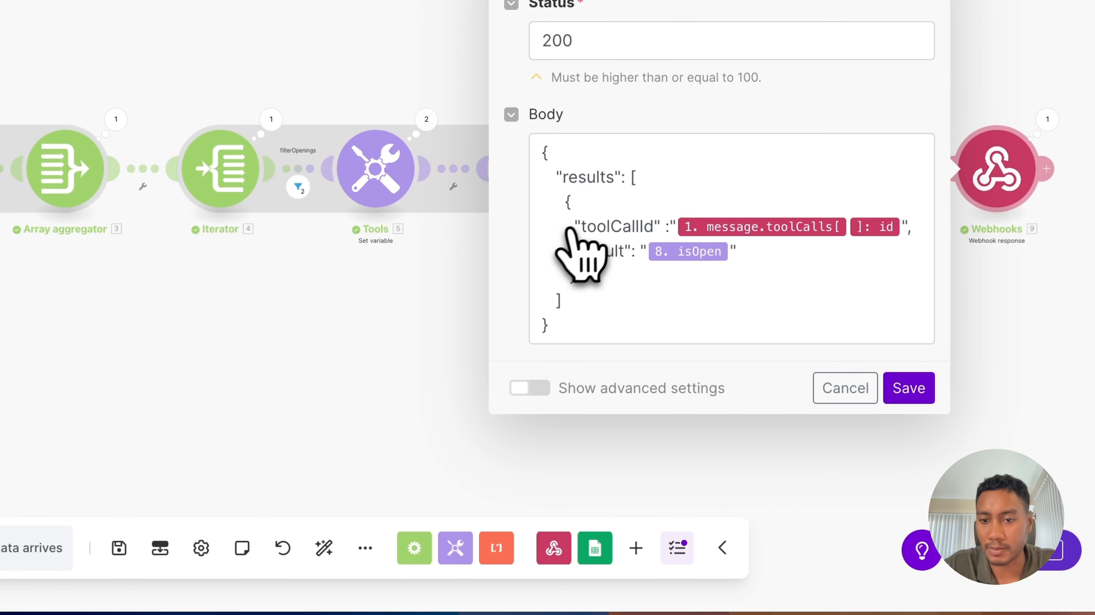
click(454, 460)
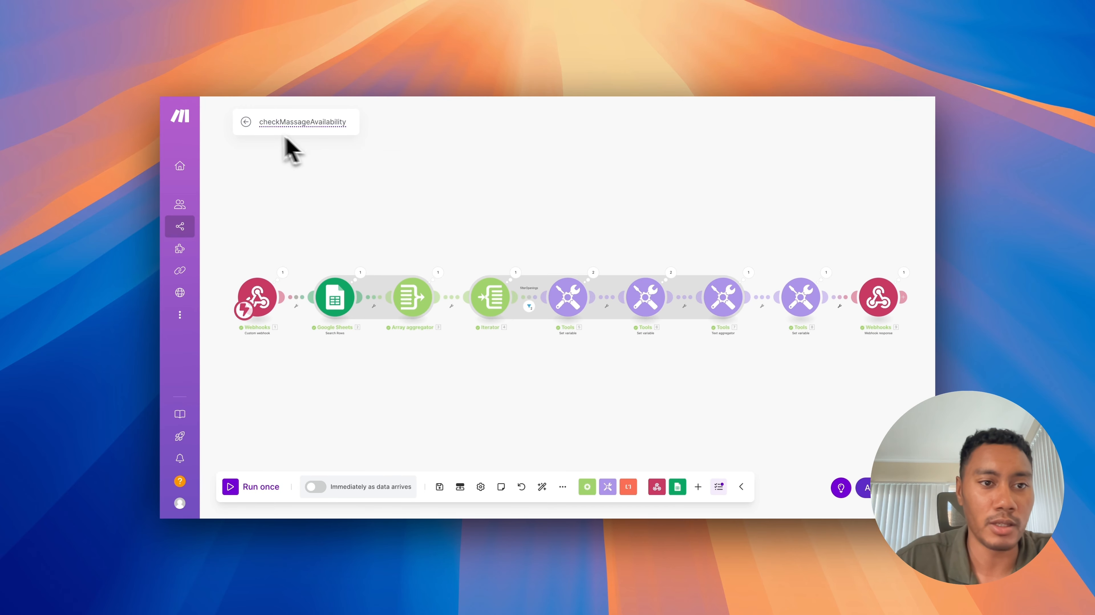
Open Make in a second browser tab, create a new scenario and name it scheduleMassageBooking after the function in Luna's system prompt
mouse_move(210, 171)
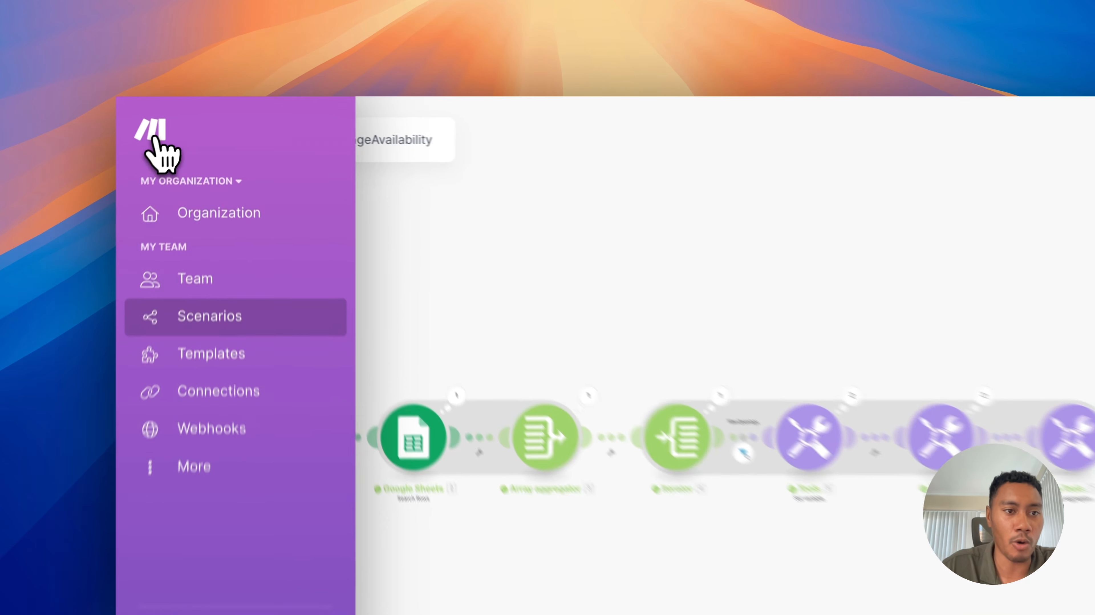
right_click(181, 116)
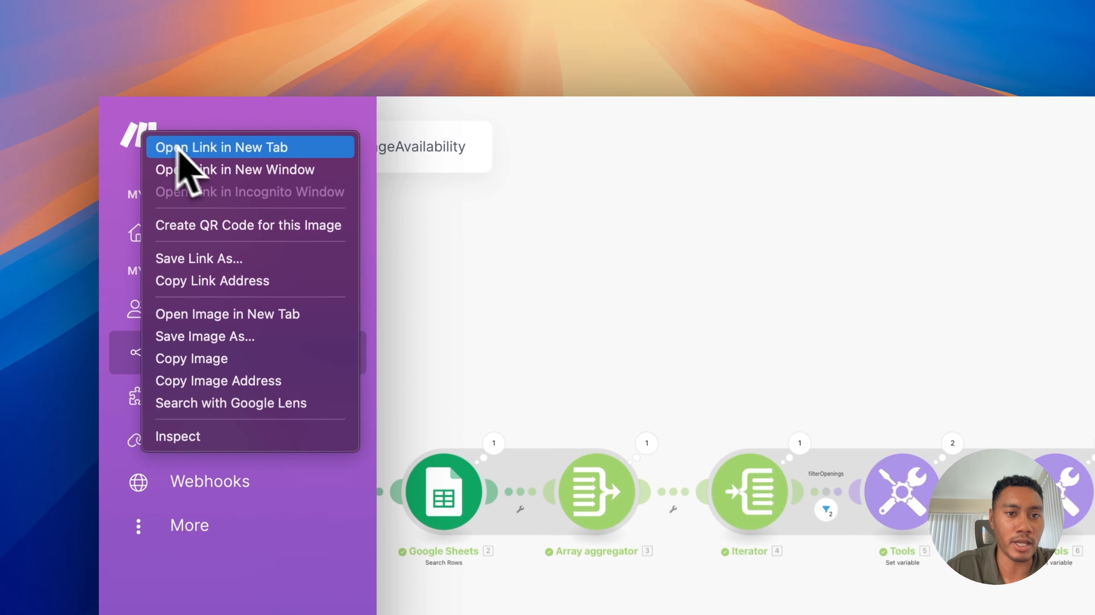
click(189, 124)
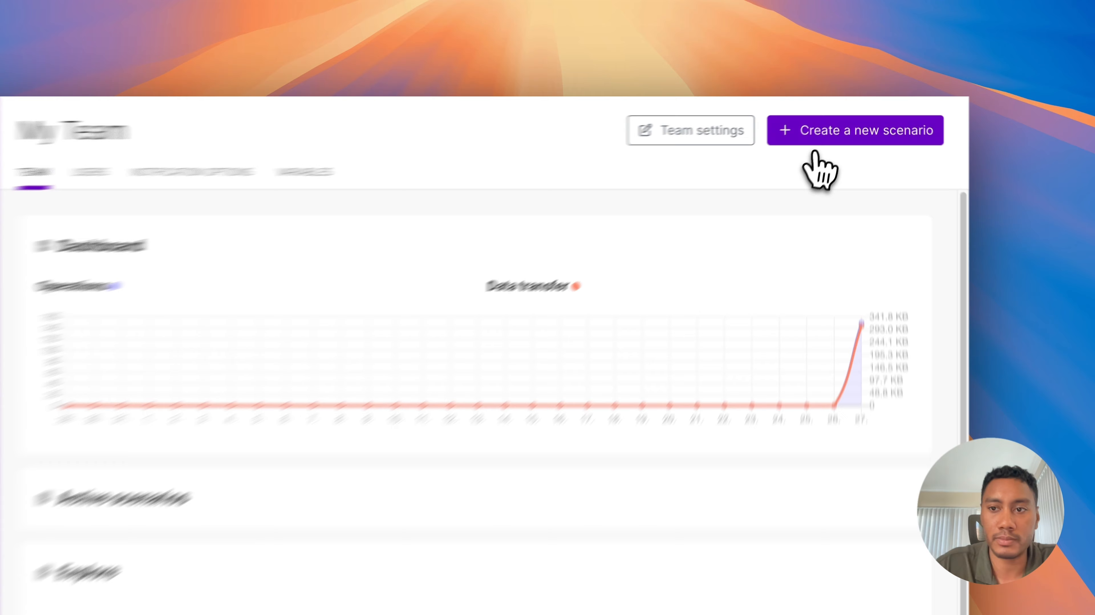
click(831, 122)
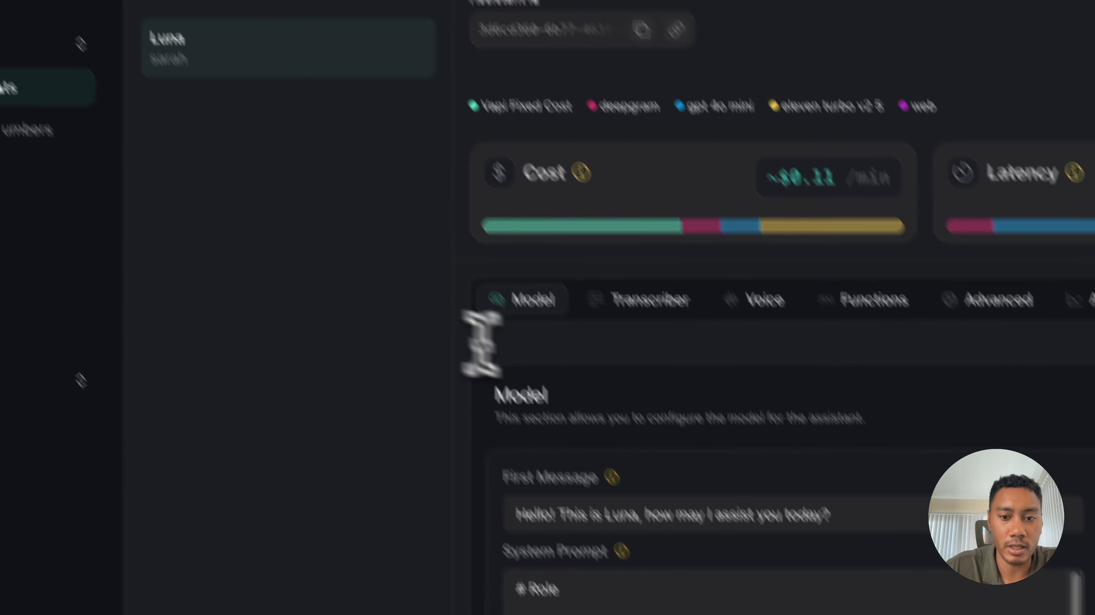
scroll(800, 604, down, 10)
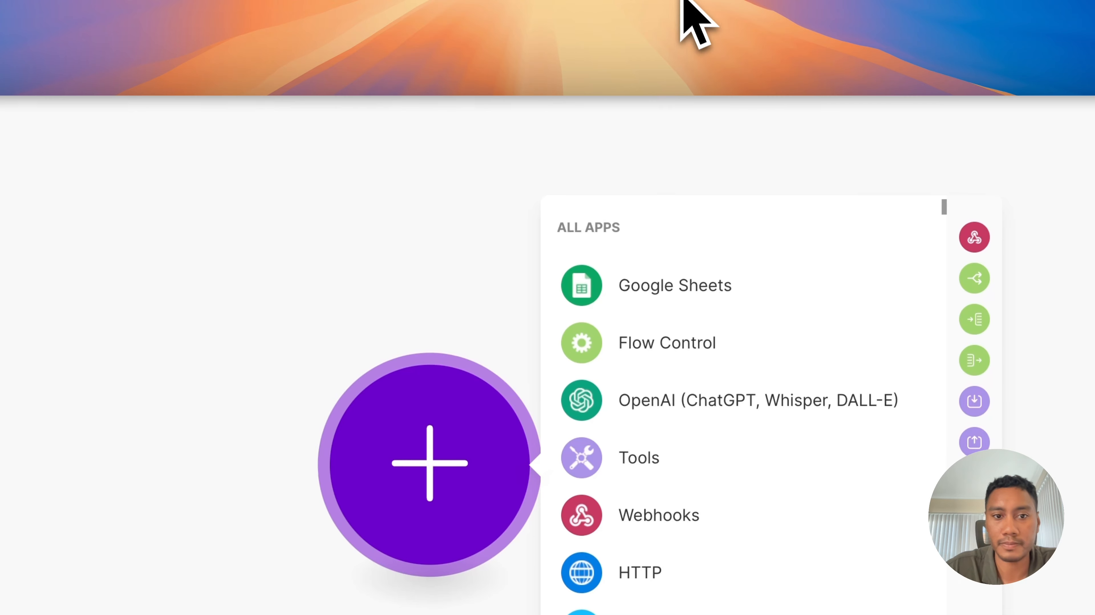
click(308, 149)
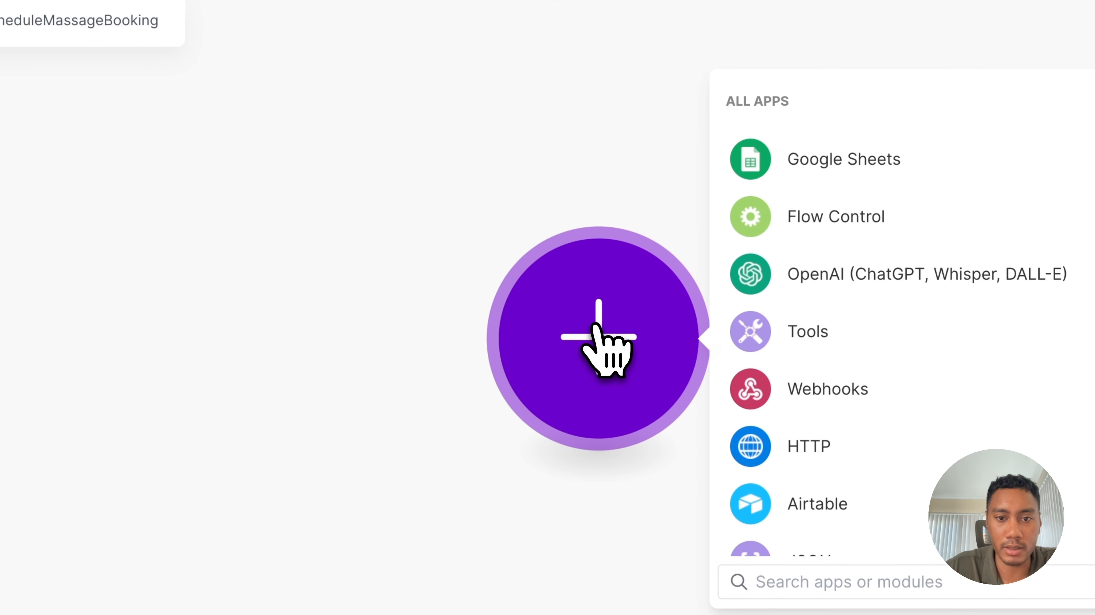
Add a custom webhook trigger using the Schedule-Massage-Booking hook, copy its address and save the module
click(814, 385)
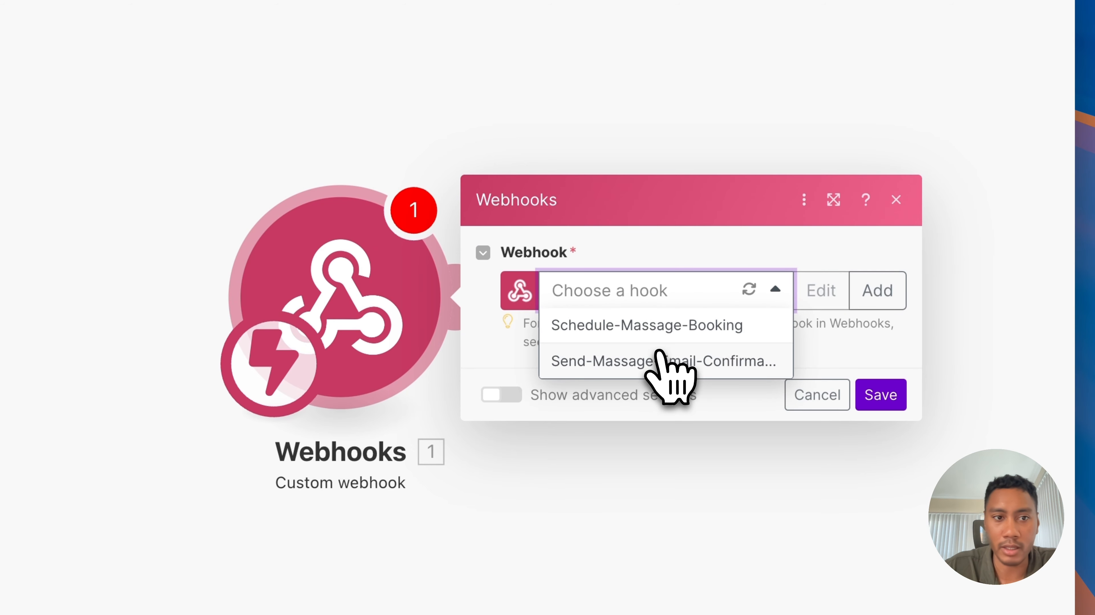
click(661, 327)
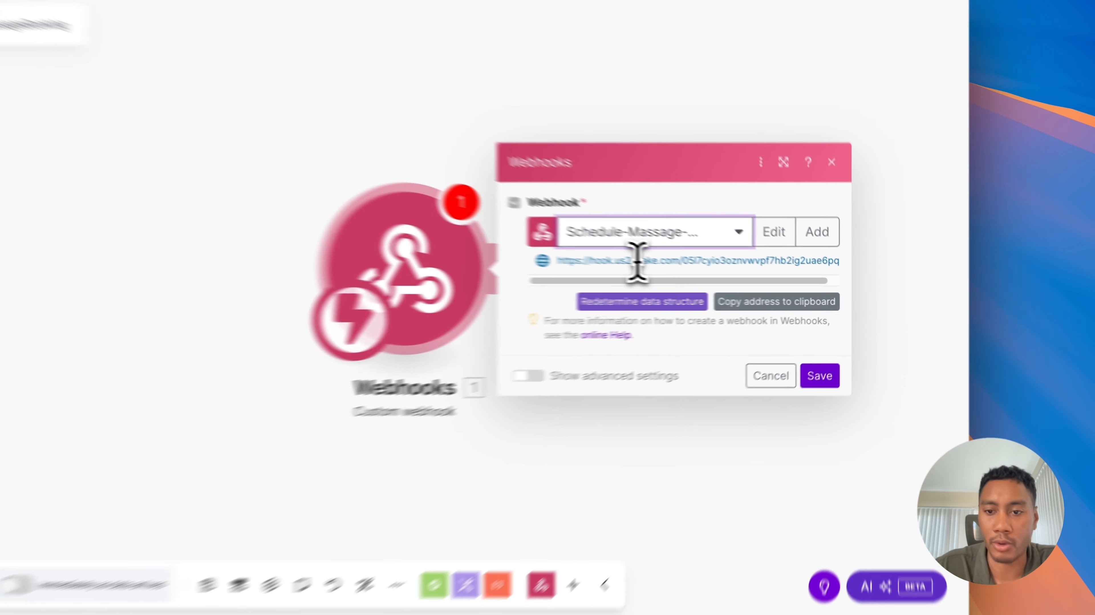
triple_click(719, 275)
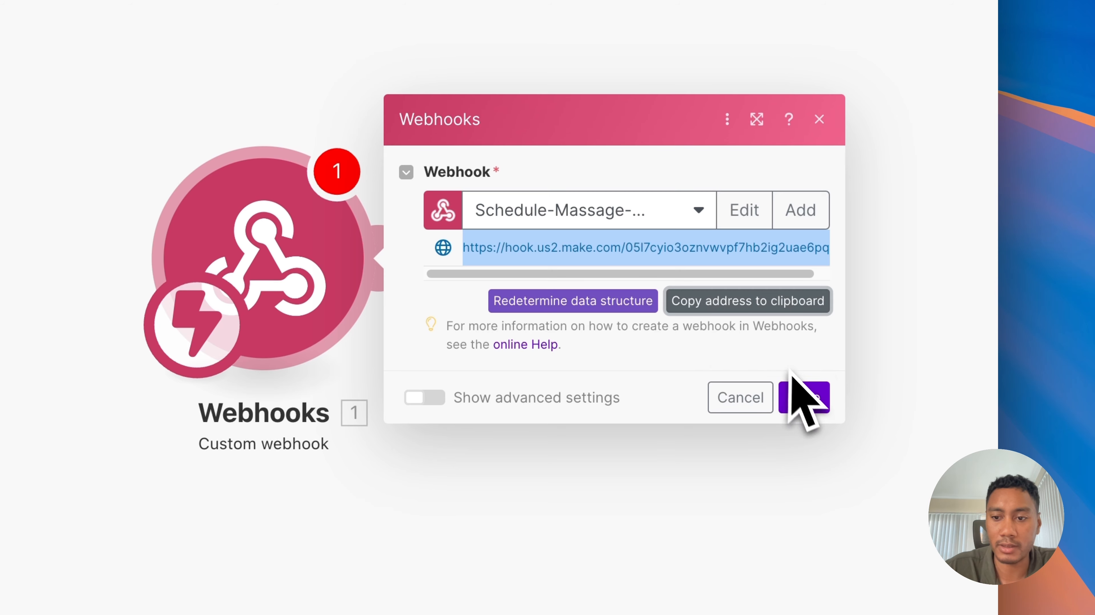
click(803, 398)
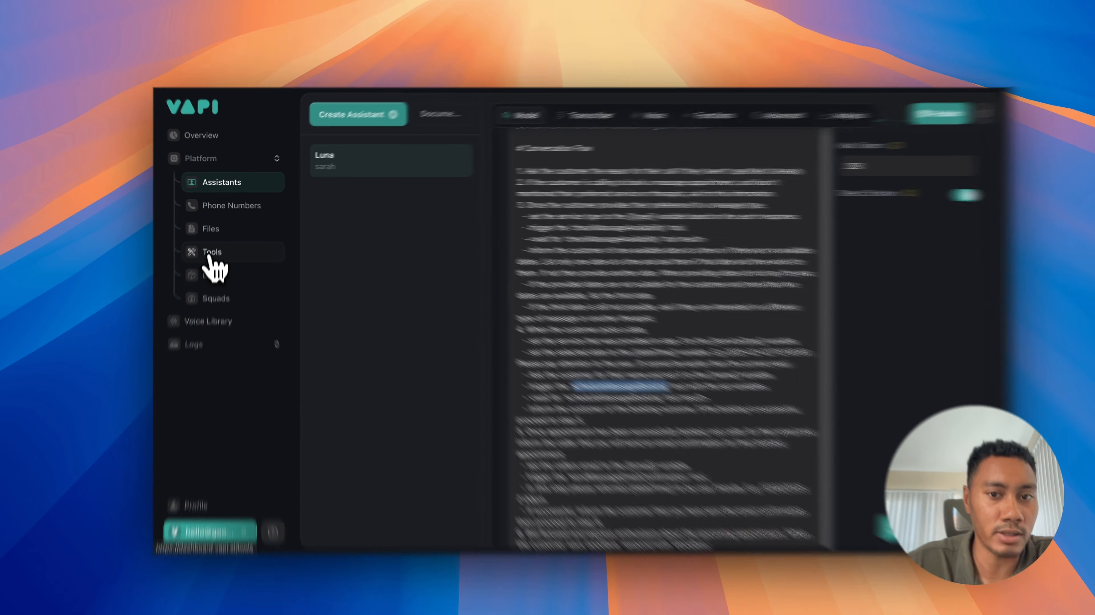
In Vapi, set the scheduleMassageBooking tool's server URL to the copied Make webhook address and save the tool
click(213, 245)
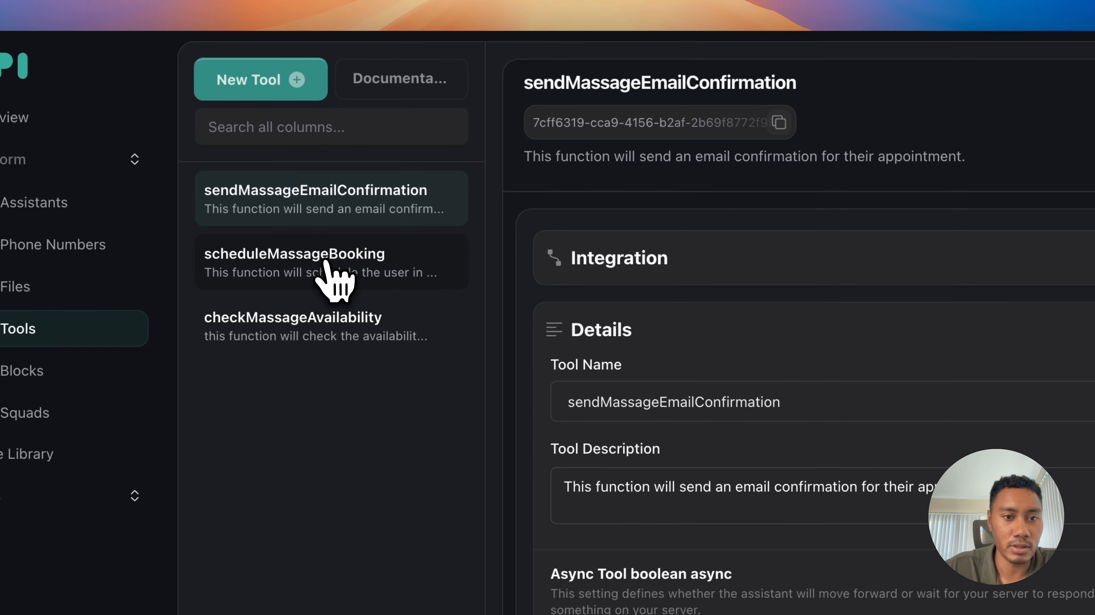
click(236, 209)
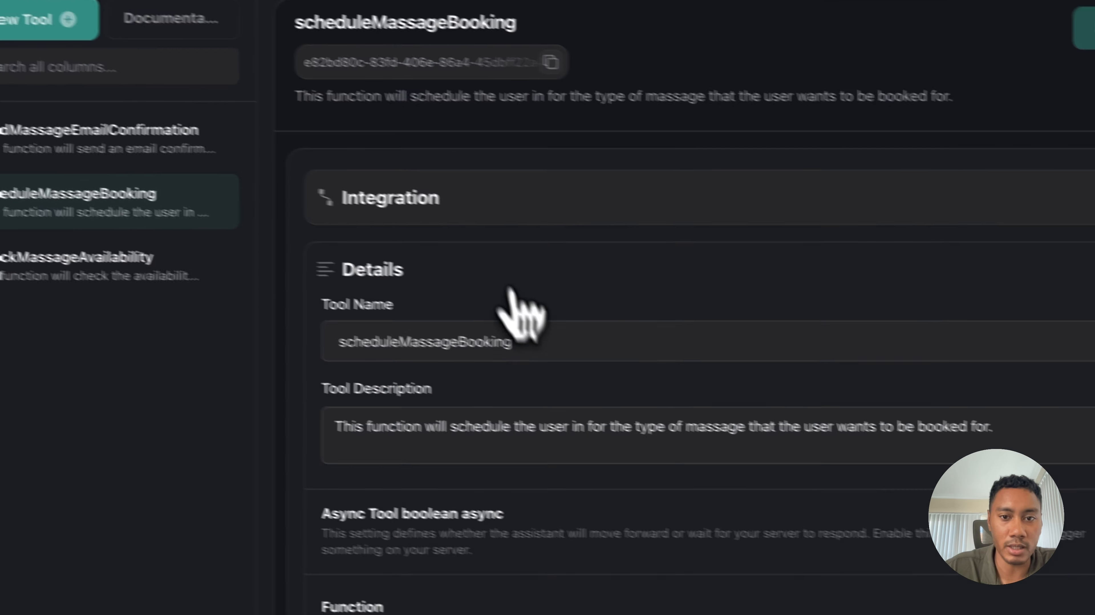
click(490, 207)
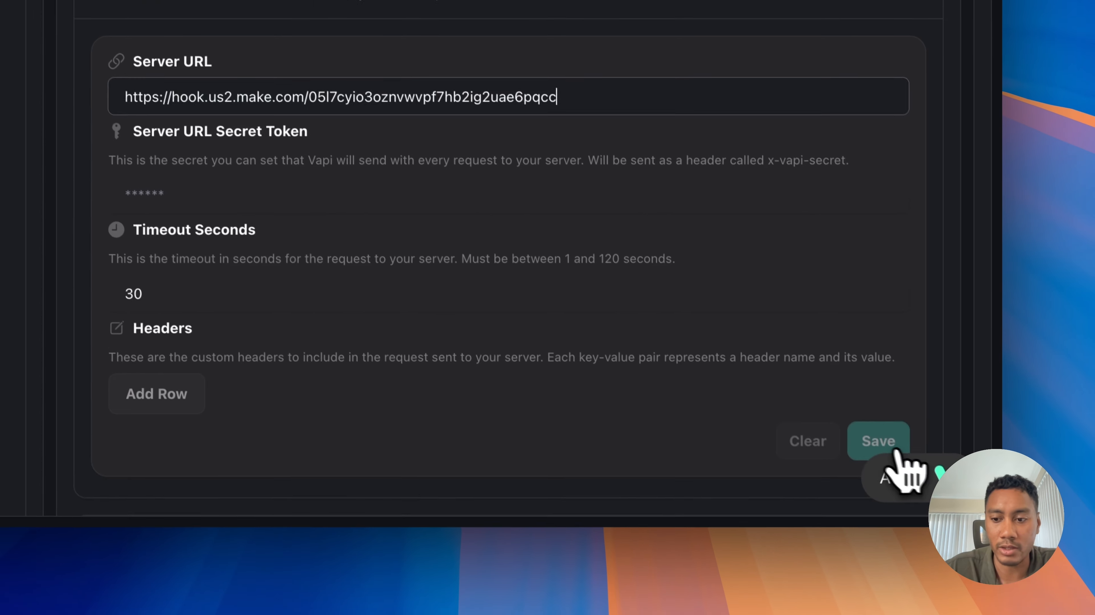
click(876, 440)
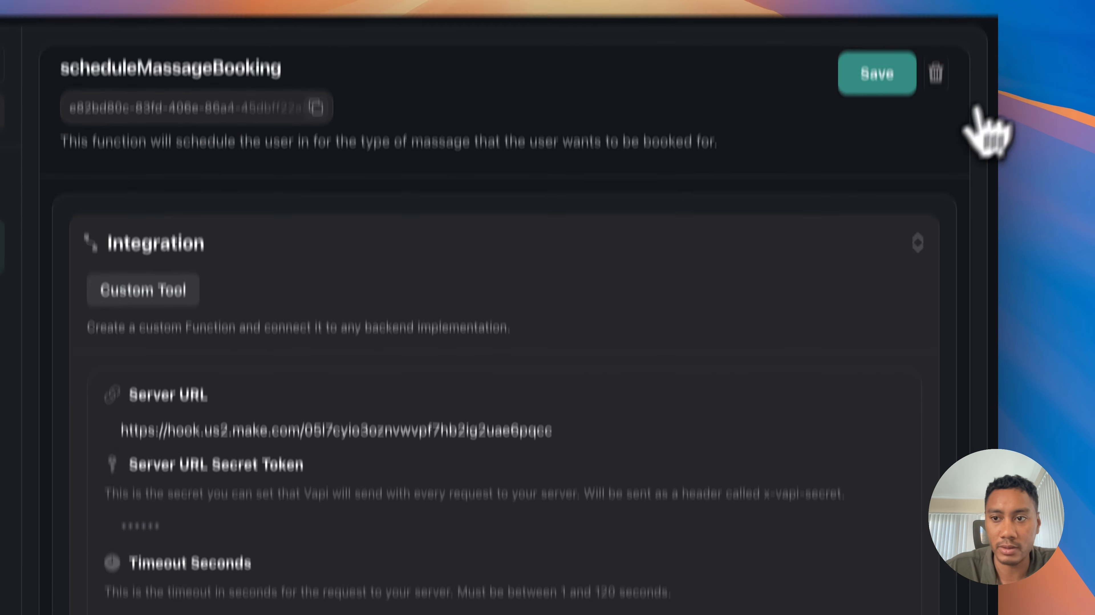
click(892, 153)
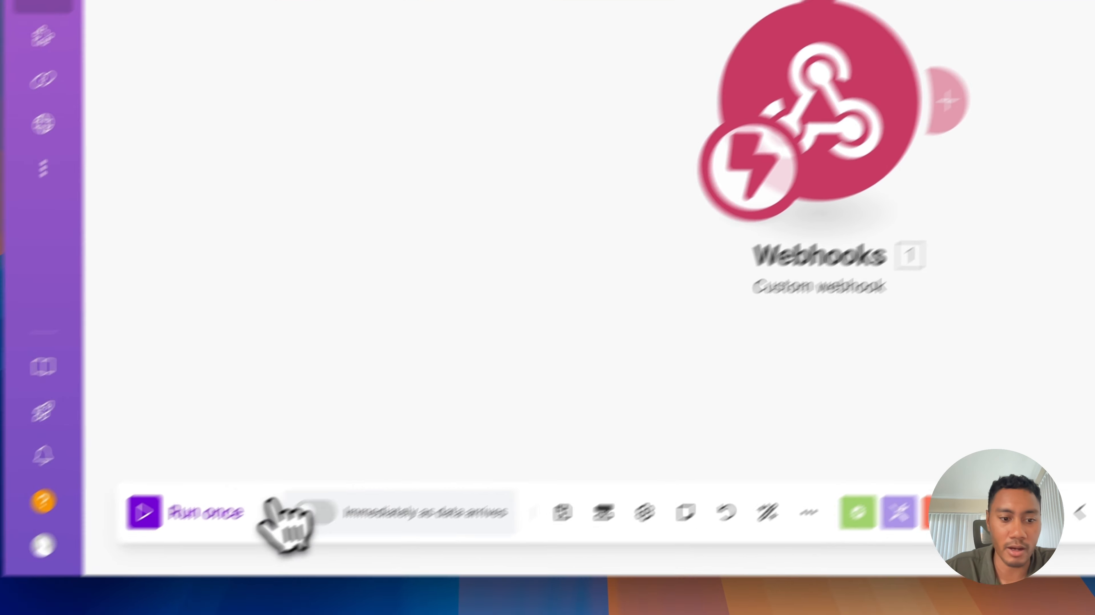
Back in Make, start a single run of the scheduleMassageBooking scenario and of the checkMassageAvailability scenario
click(188, 509)
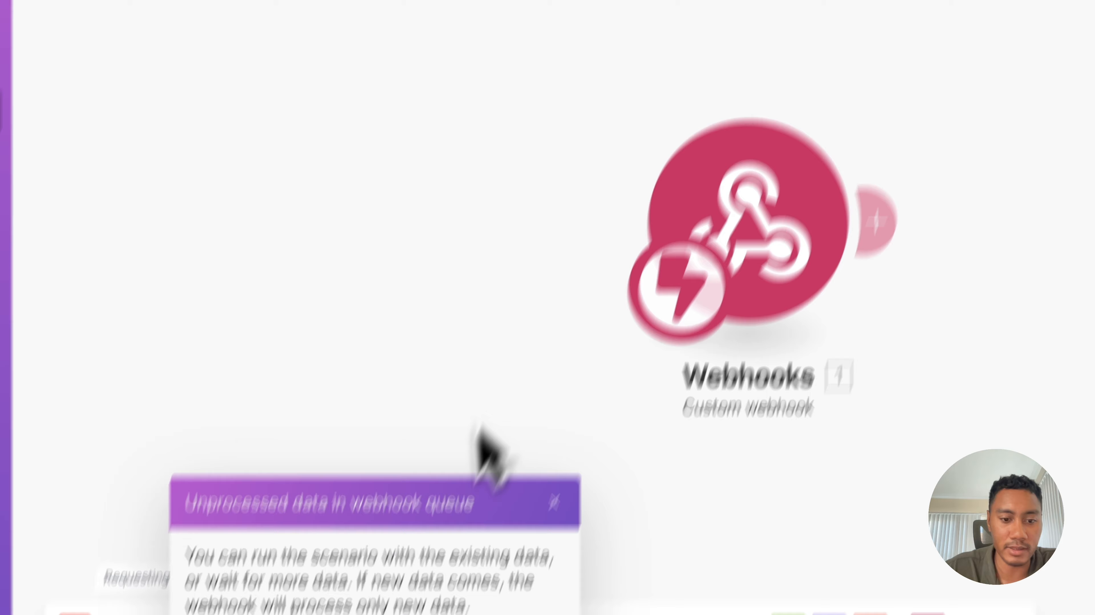
click(448, 508)
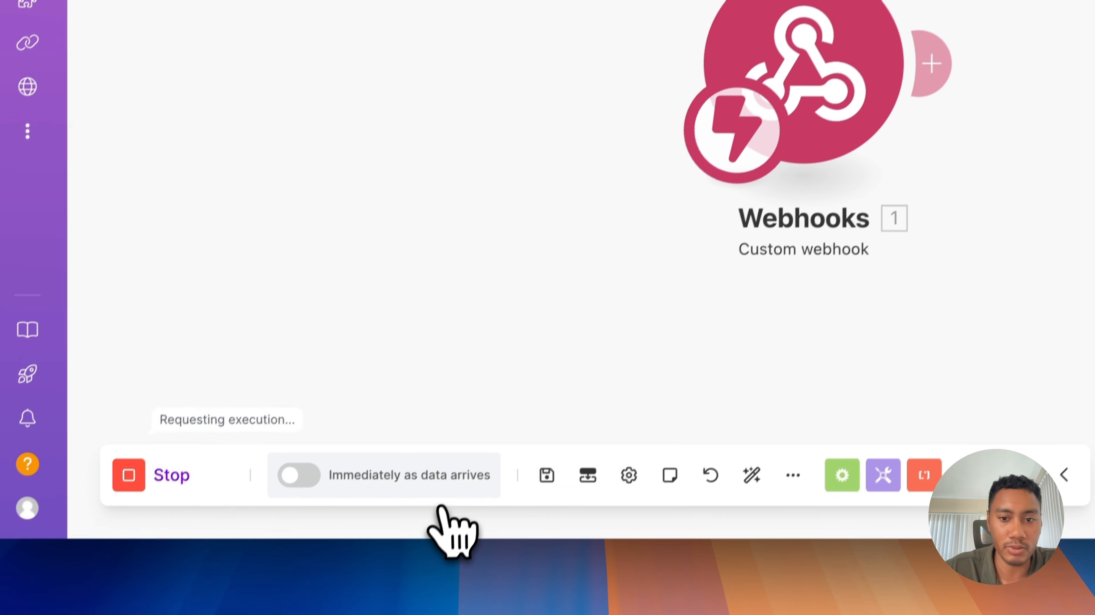
click(583, 2)
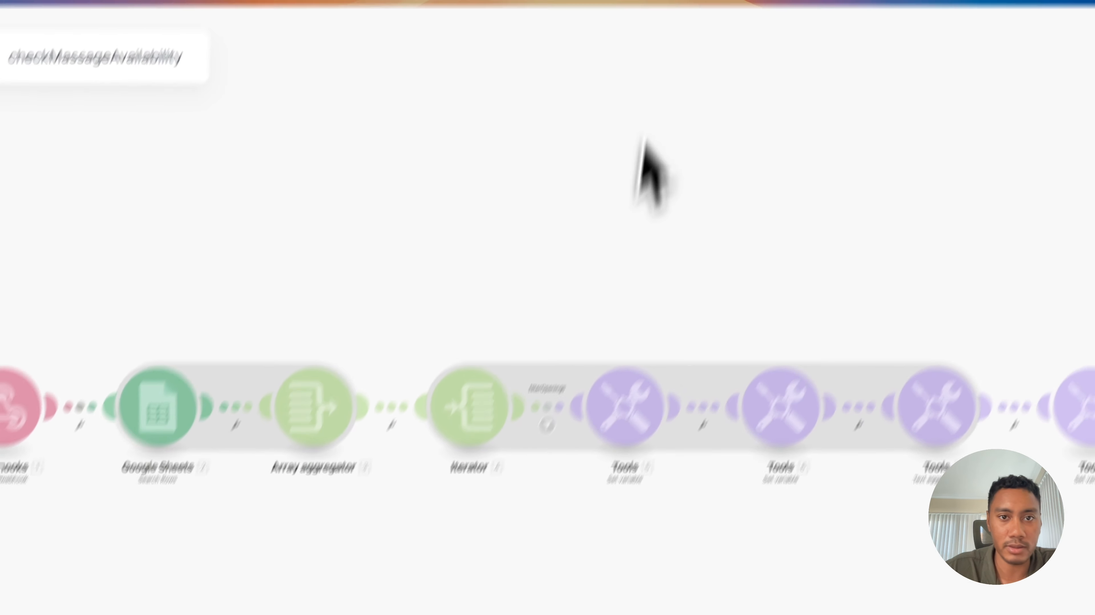
Switch to Vapi, open the Luna assistant, and hold a test voice call to book a massage, ending the call
click(365, 1)
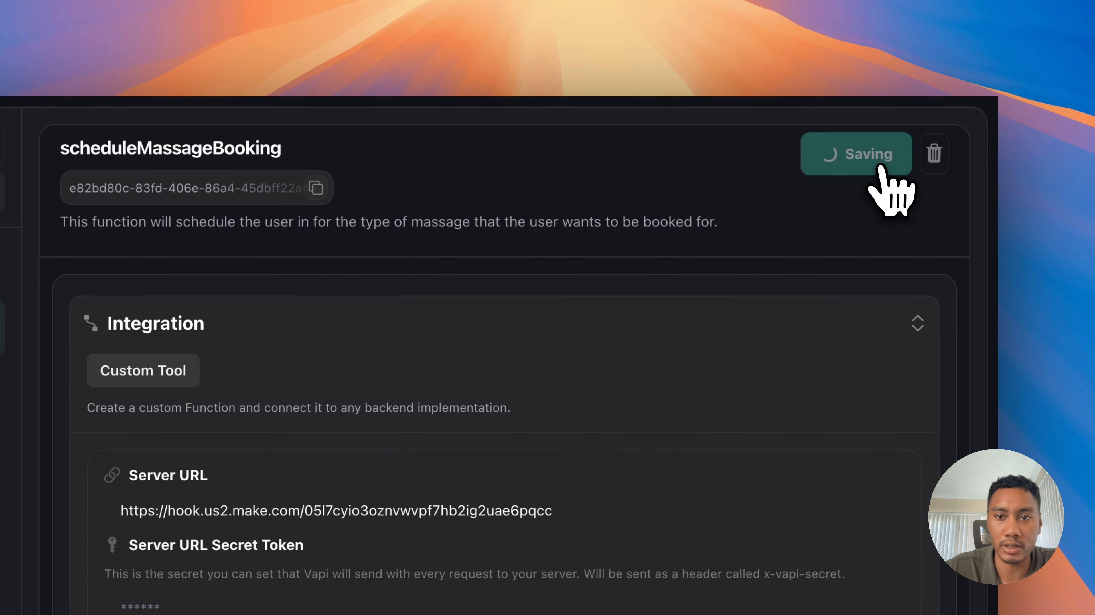
click(201, 271)
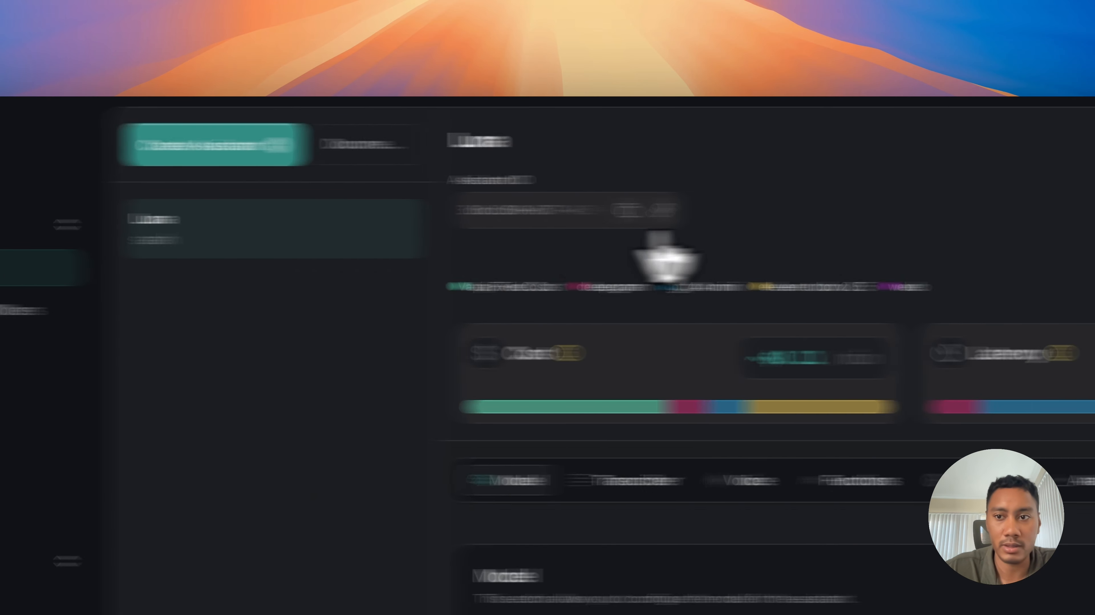
click(865, 149)
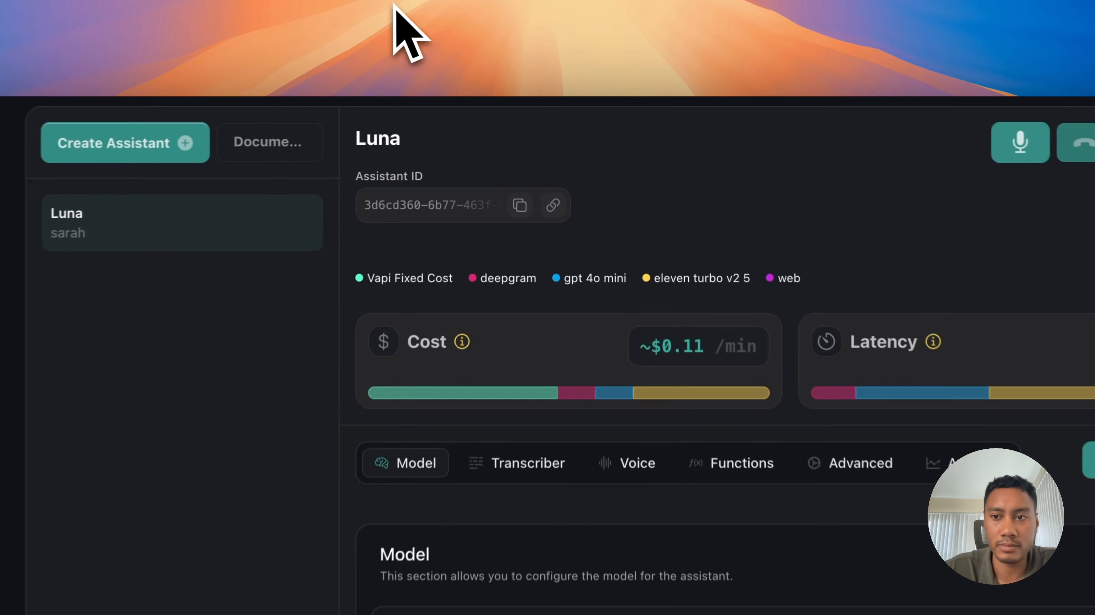
click(1074, 155)
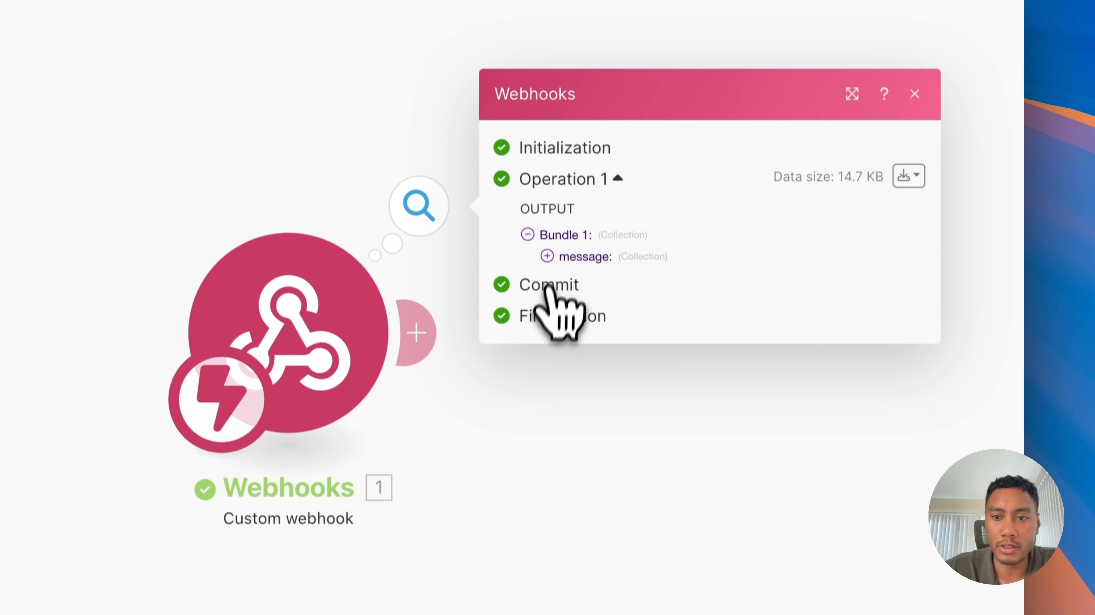
Examine the scheduleMassageBooking webhook output down to the function name and arguments of the first tool call, and close it
click(521, 387)
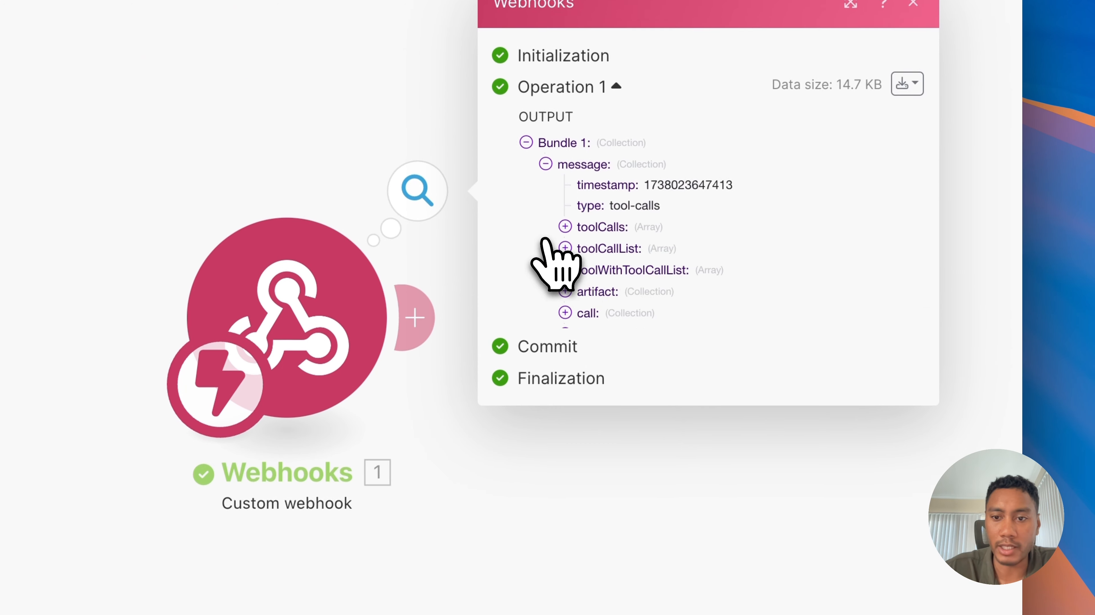
click(567, 218)
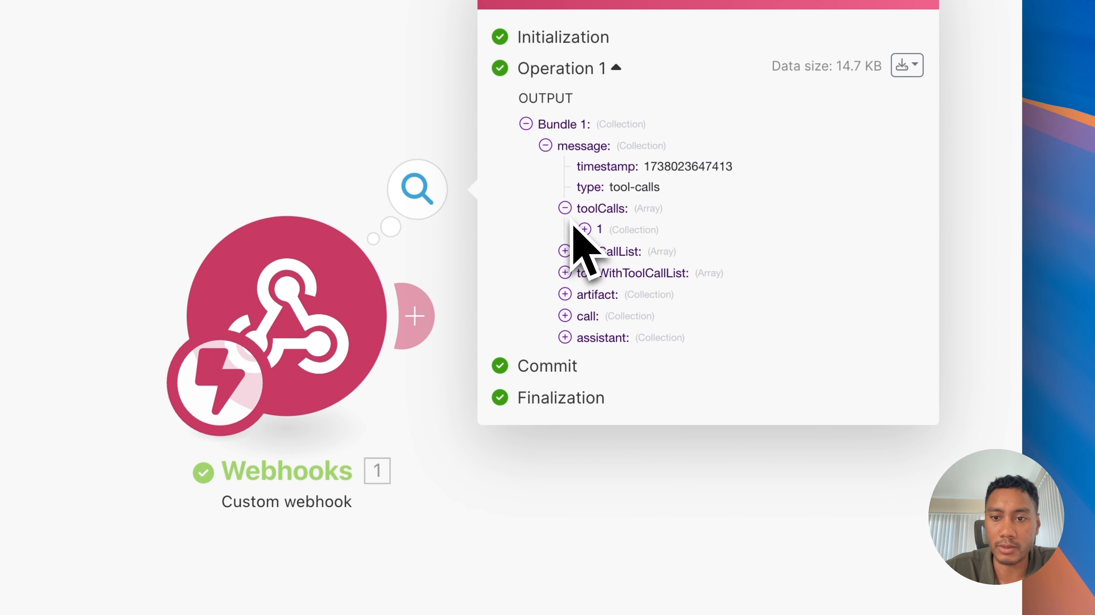
click(584, 230)
click(604, 292)
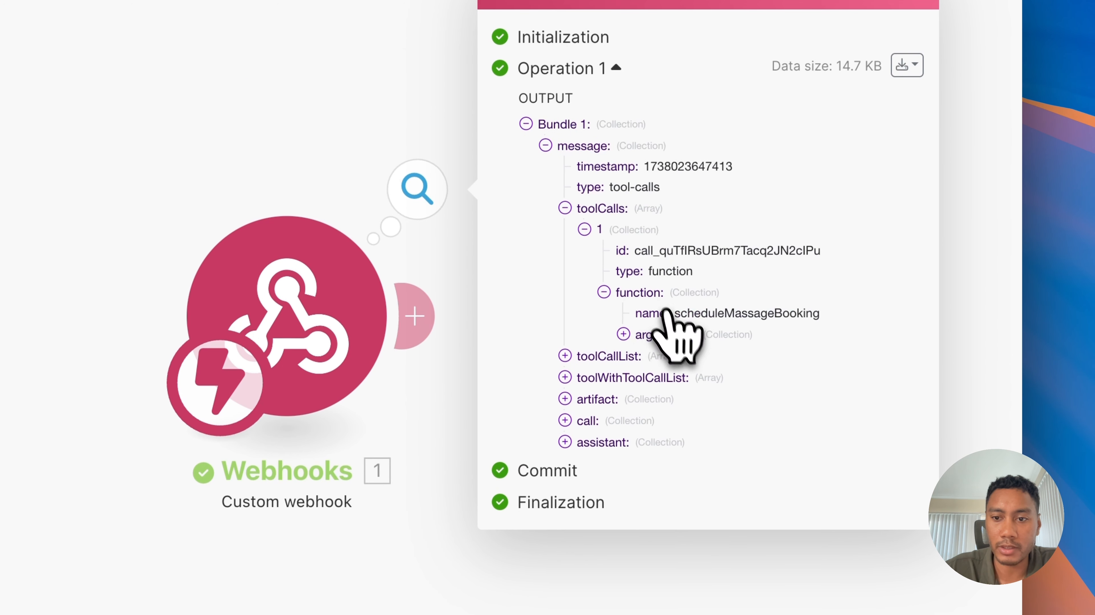
click(623, 334)
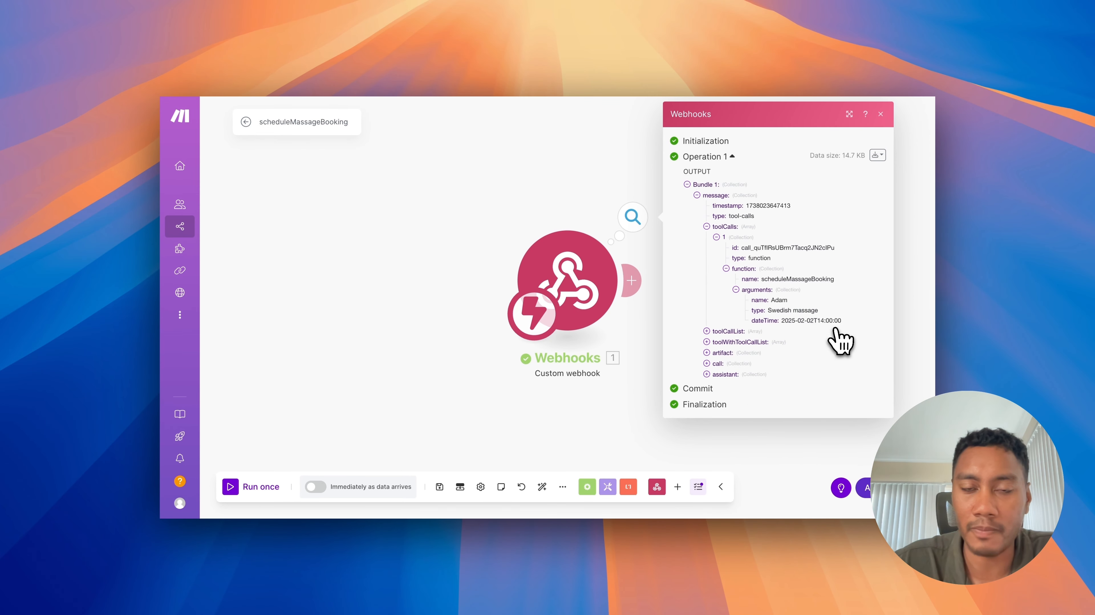
click(496, 195)
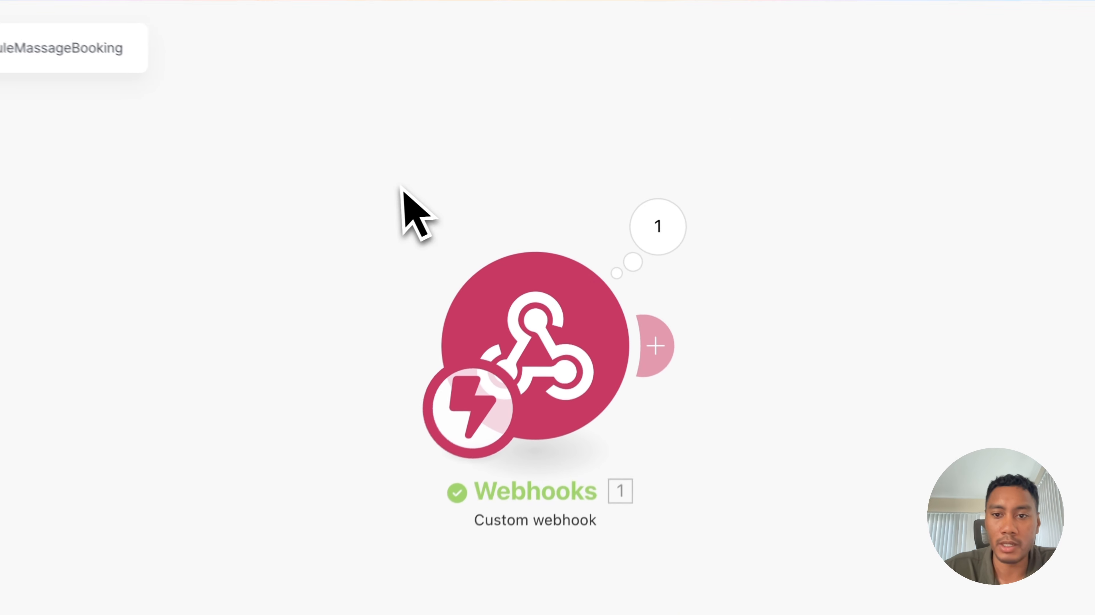
Add a Tools Set variable module after the custom webhook and name its variable date
click(666, 358)
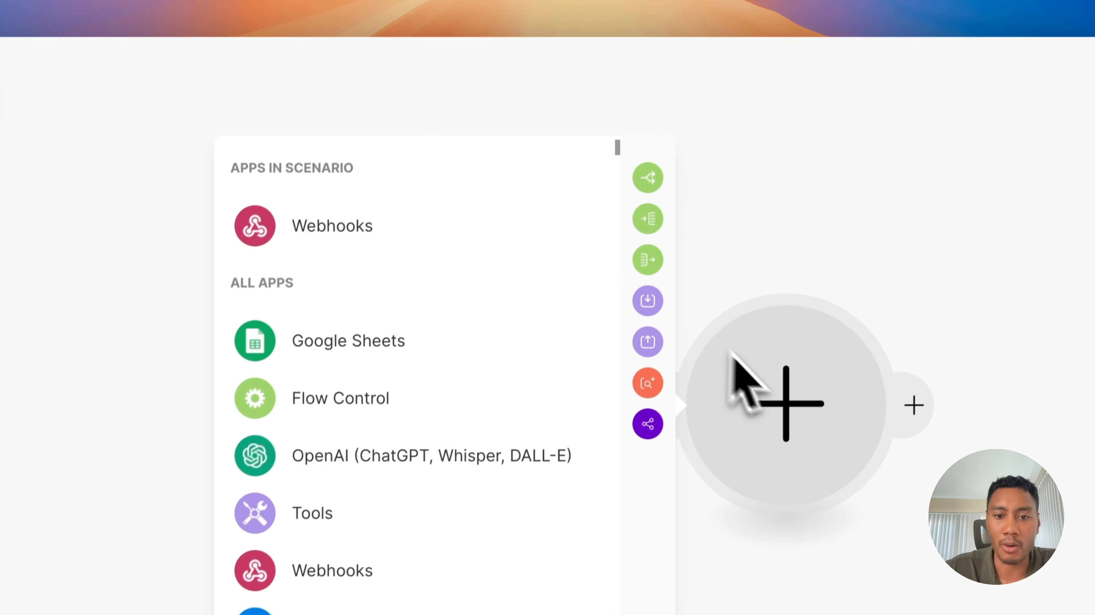
click(332, 512)
scroll(471, 353, down, 1)
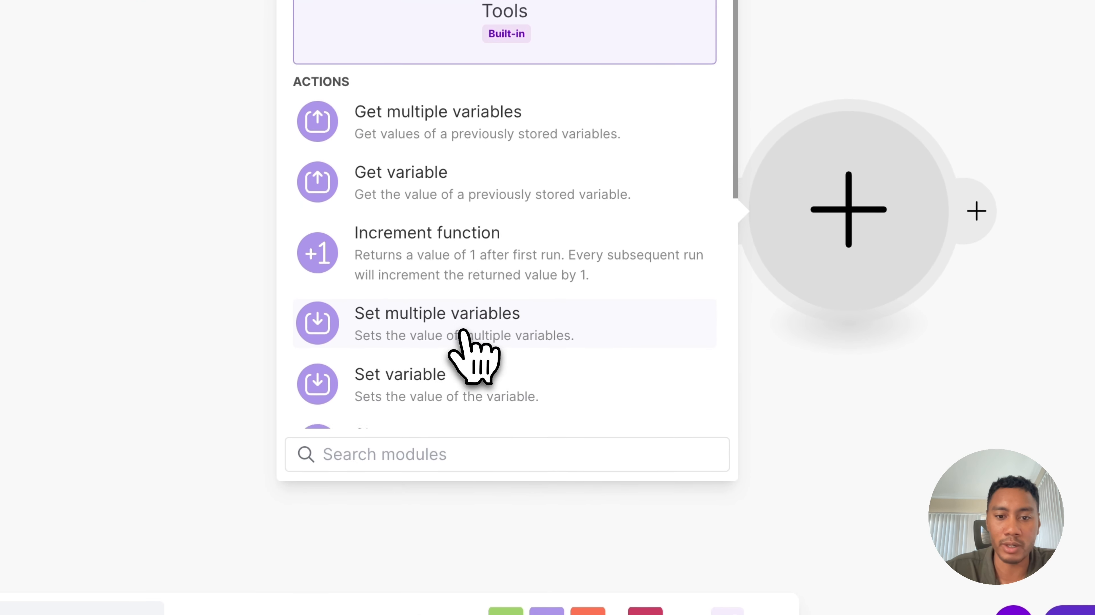
click(460, 329)
click(428, 286)
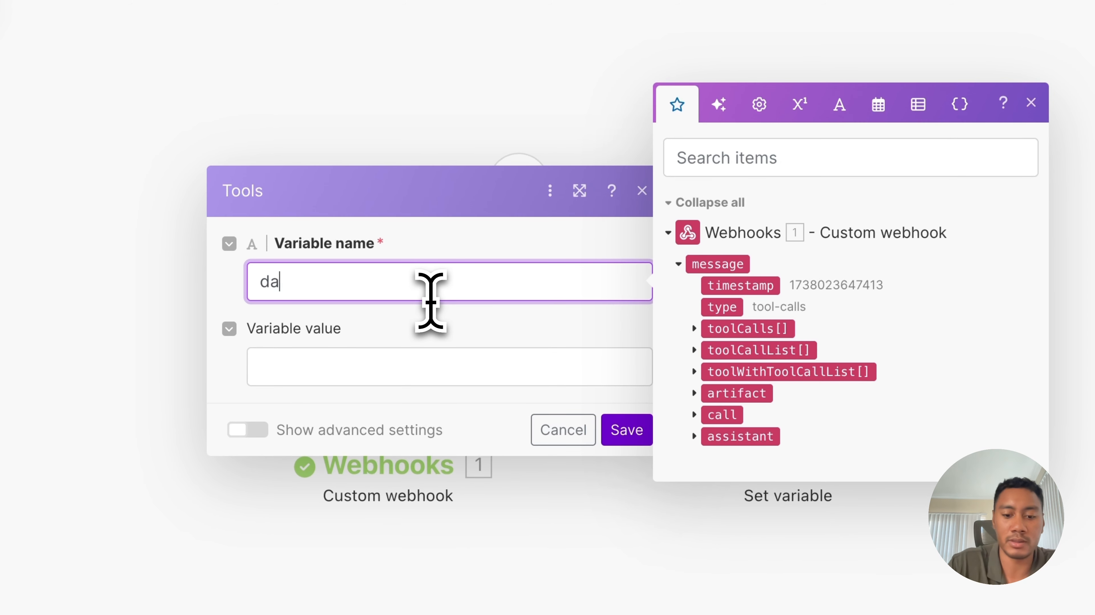
Fill the variable value with a formatDate function whose date is the webhook's toolCalls function argument dateTime
click(402, 366)
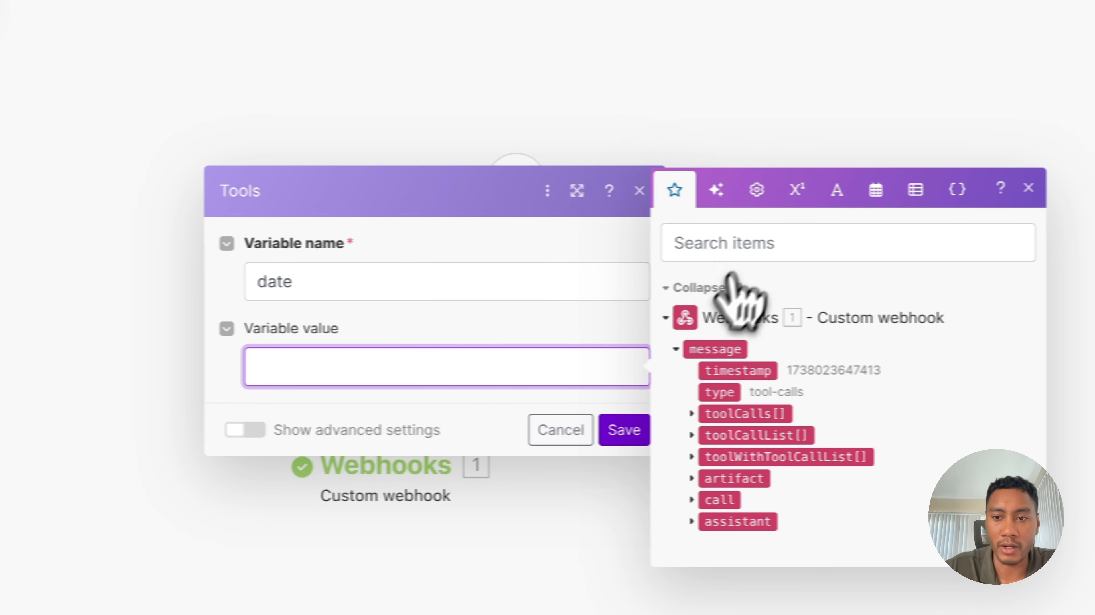
click(878, 104)
click(586, 422)
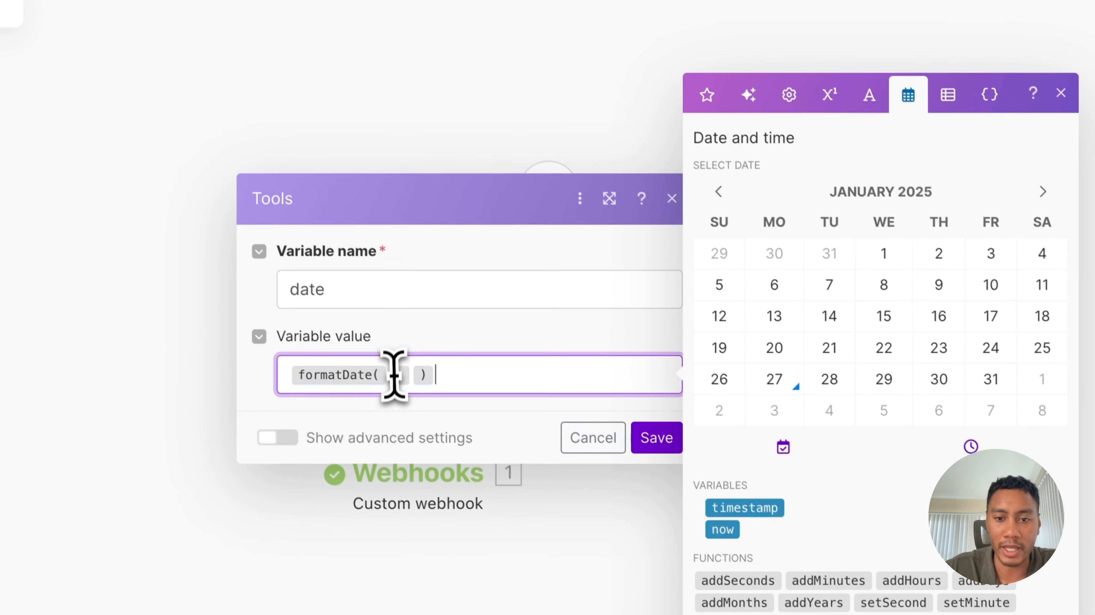
click(394, 375)
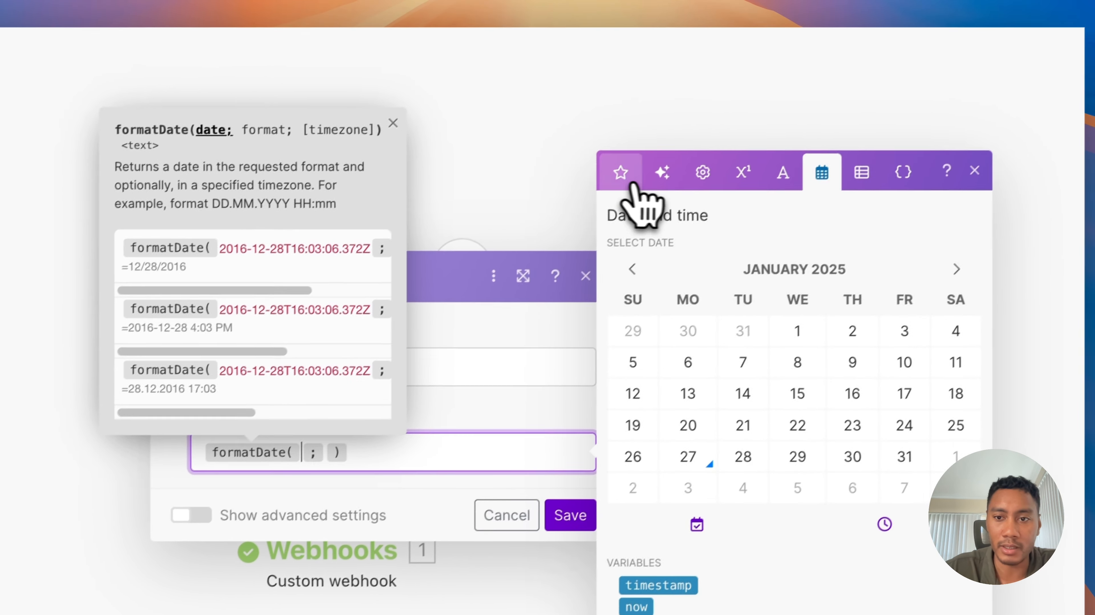
click(713, 104)
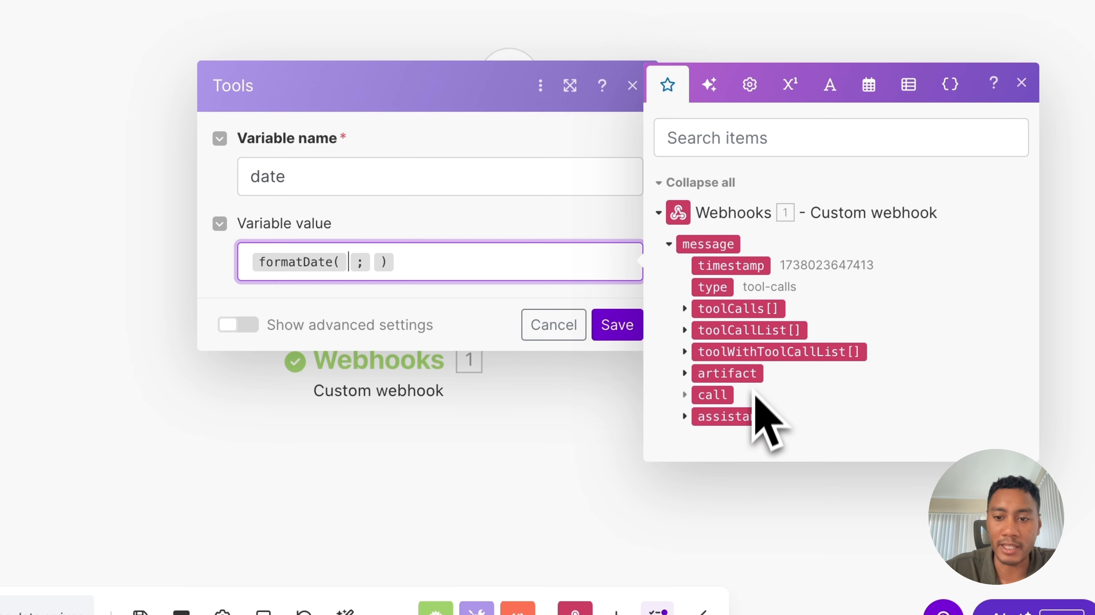
click(695, 311)
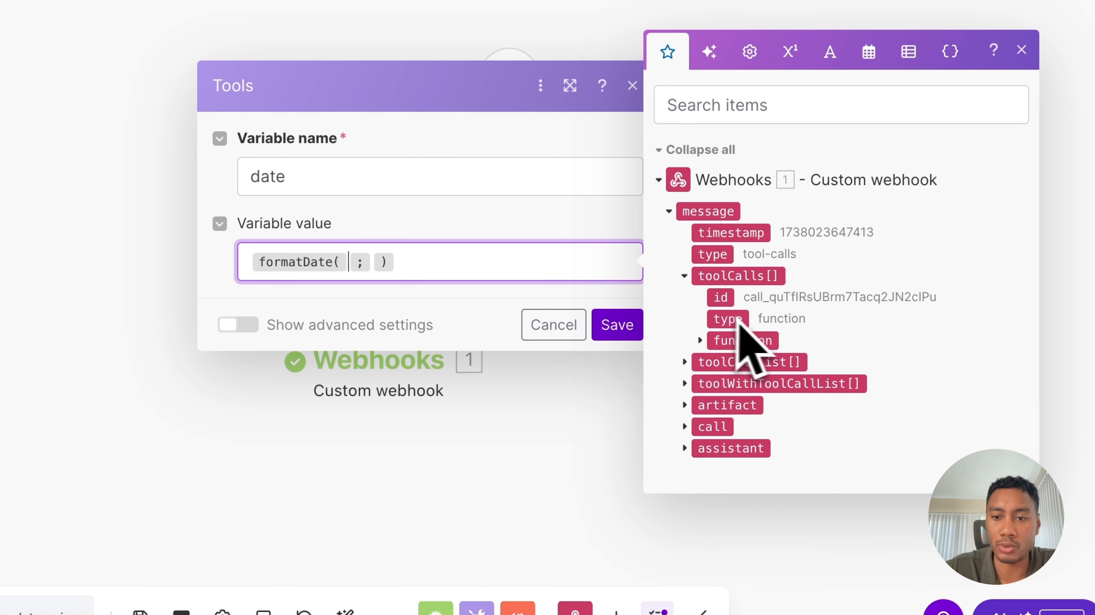
click(701, 341)
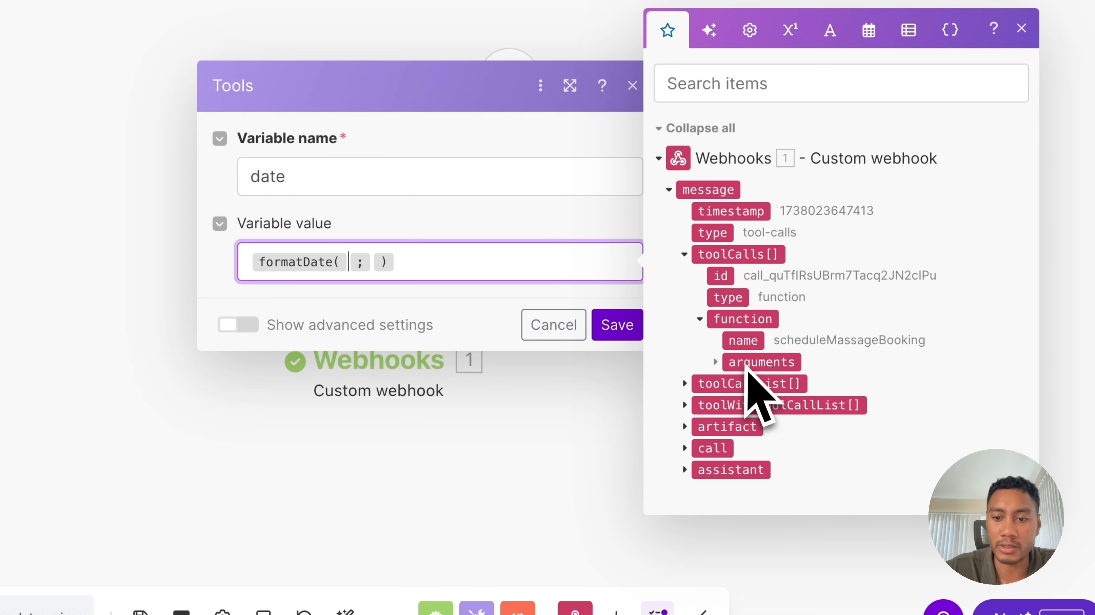
click(723, 364)
click(779, 394)
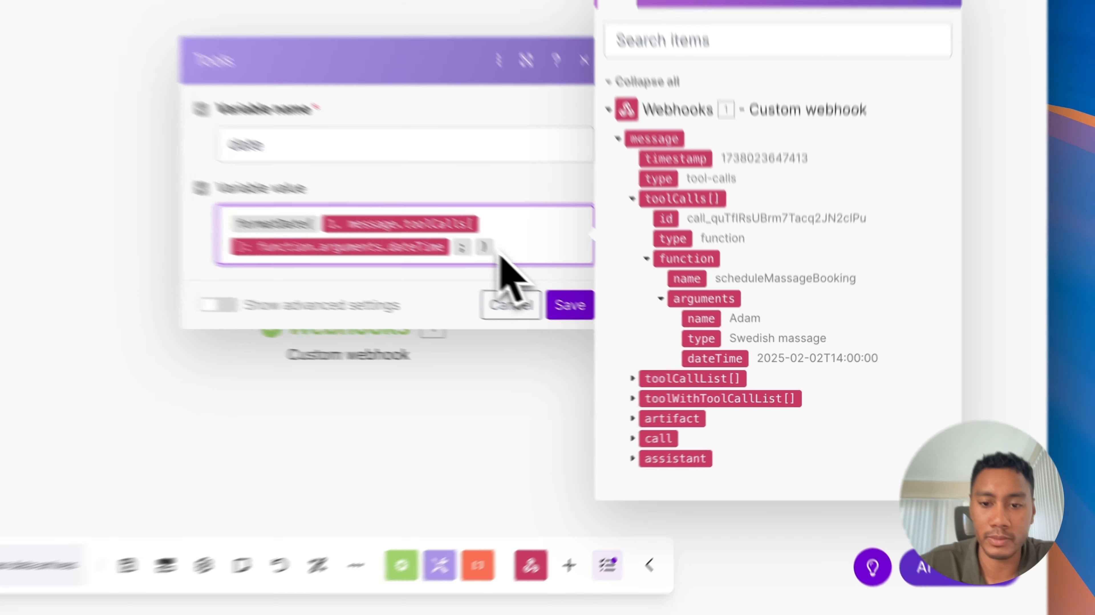
Give the formatDate function the format MM/DD/YYYY HH:mm and save the Set variable module
text(MM)
text(/D)
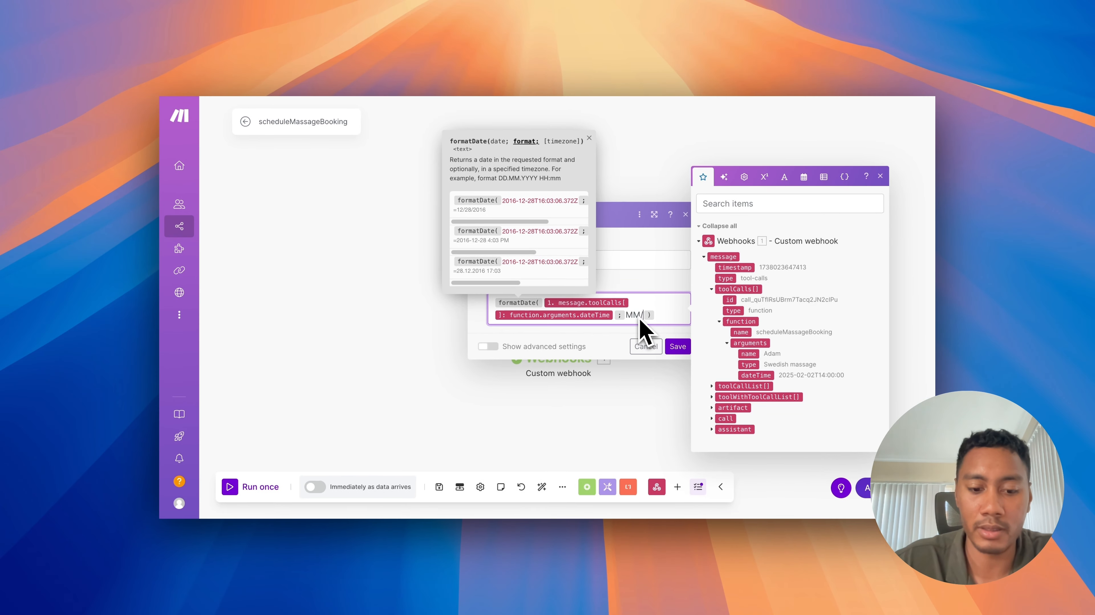
text(D/YY)
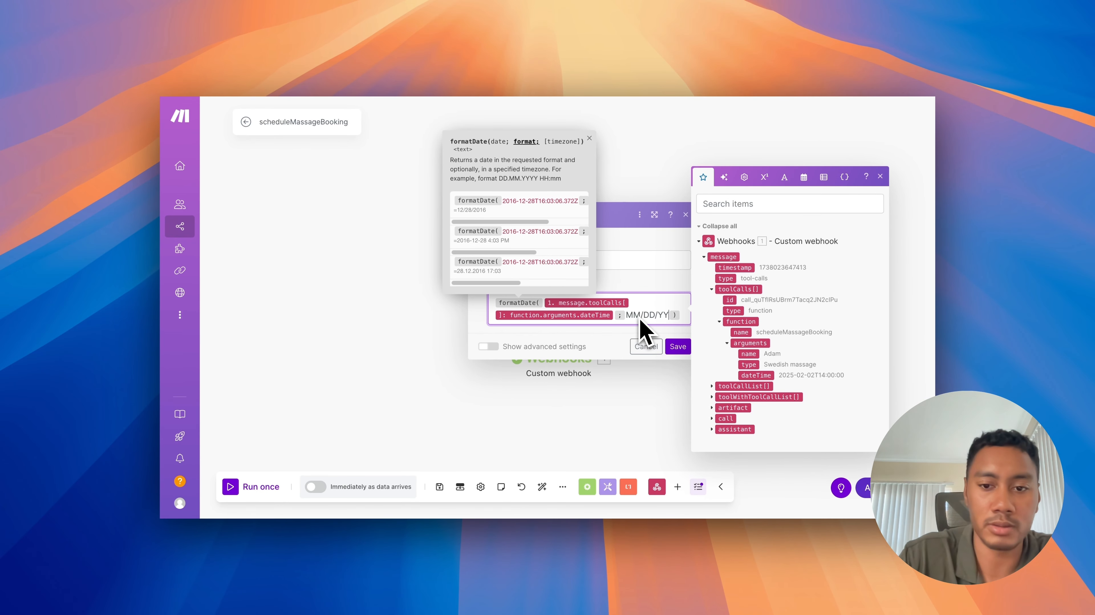
text(YY HH:mm)
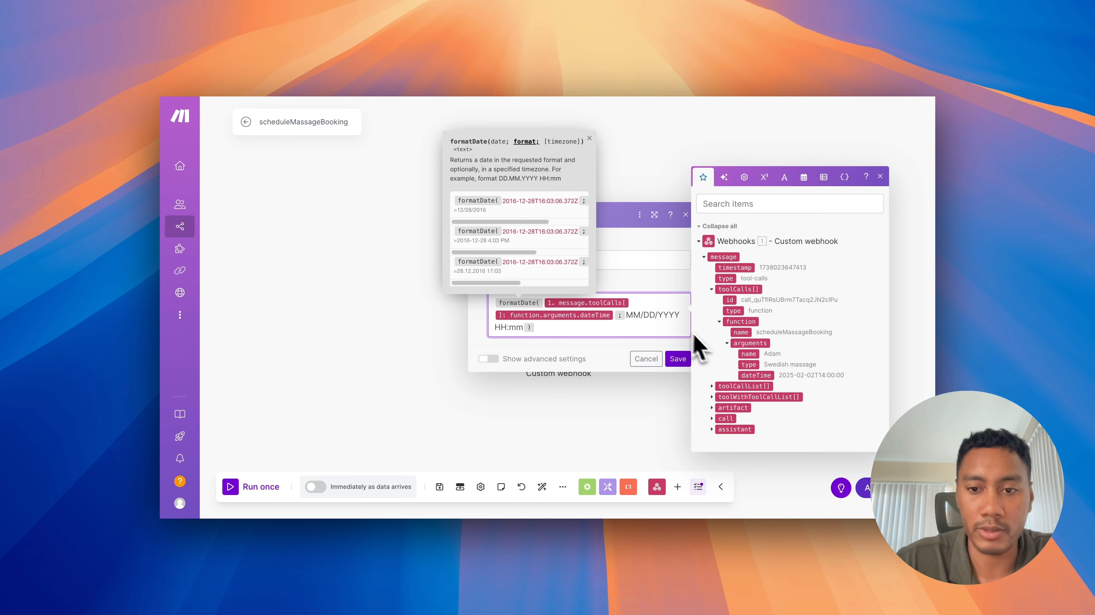
click(677, 358)
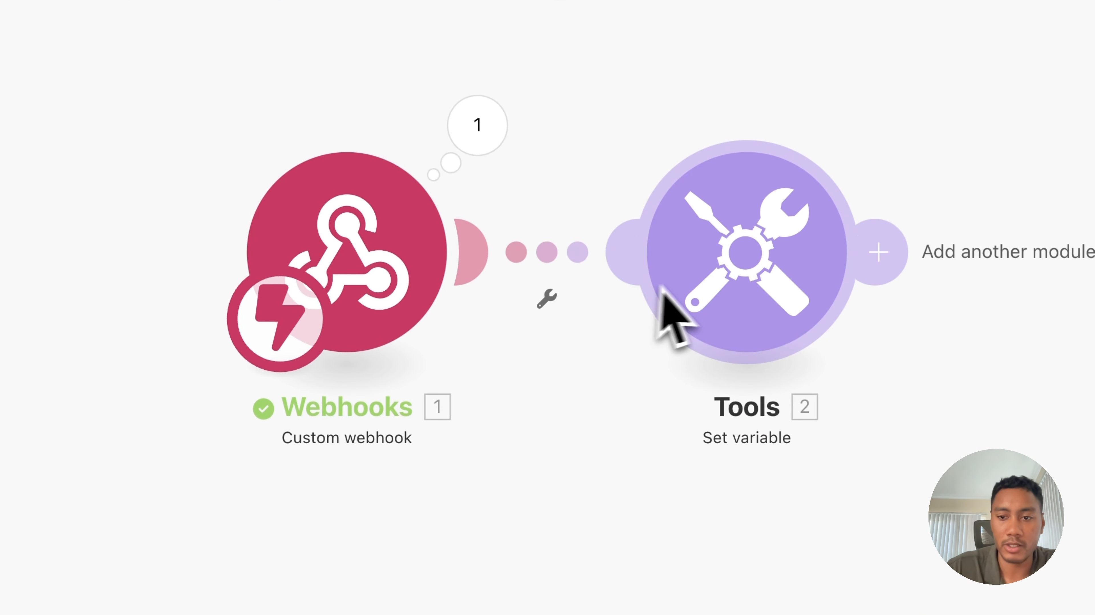
click(701, 271)
click(607, 398)
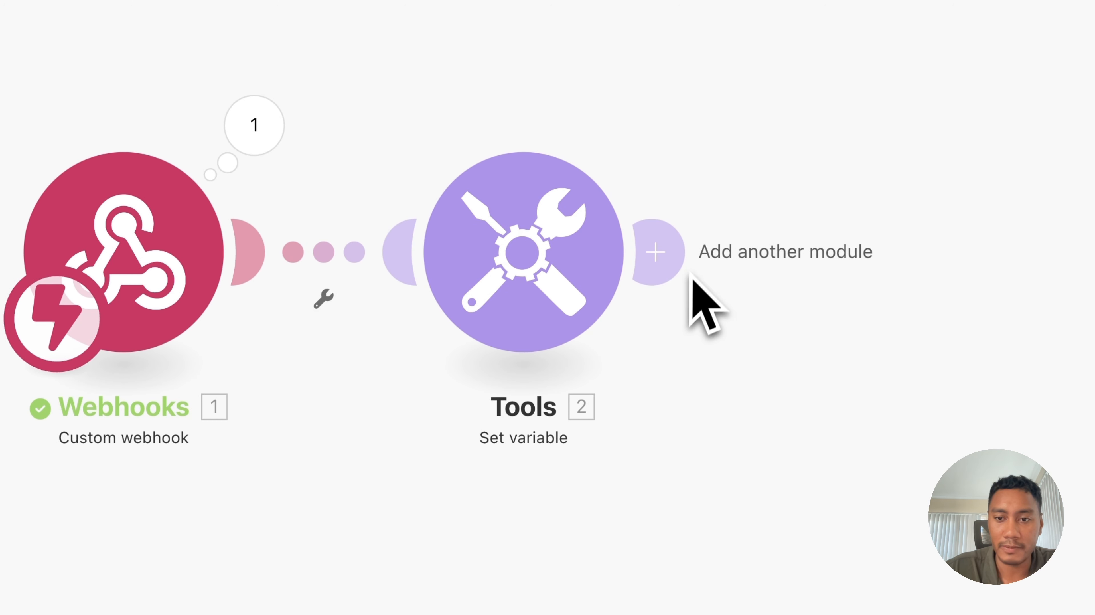
Add a Google Sheets Search Rows module after Set variable, using the Massage Therapist Booking spreadsheet and Sheet1
click(654, 251)
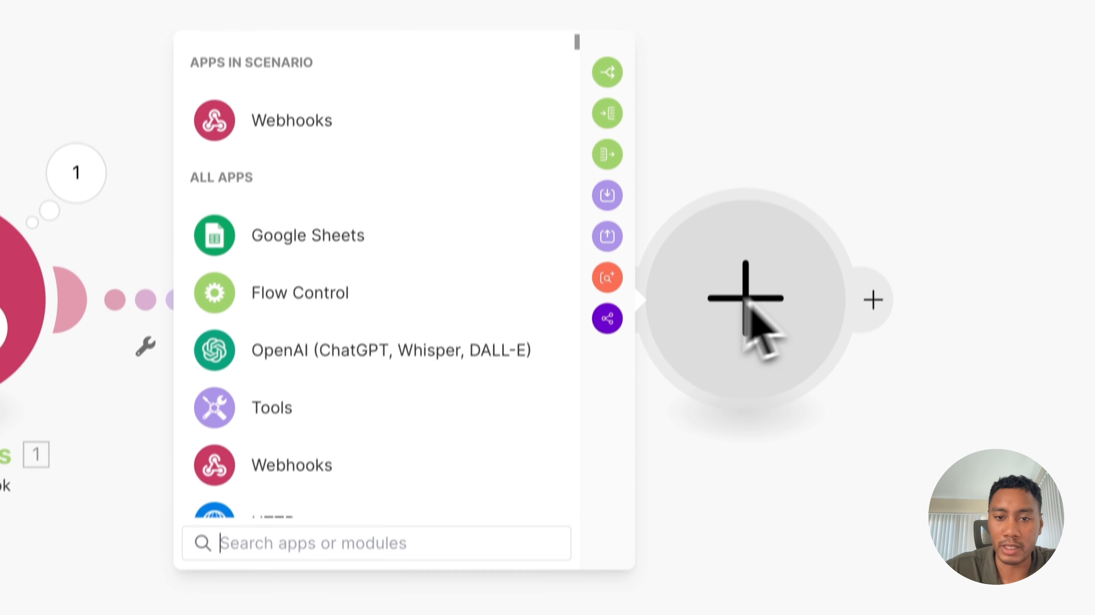
click(379, 250)
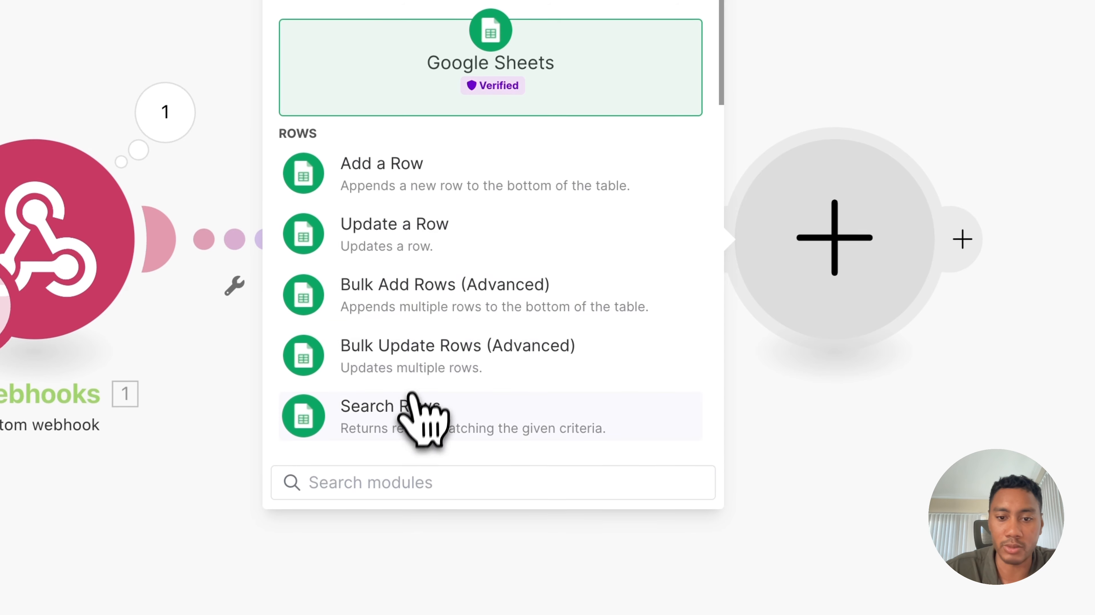
click(413, 404)
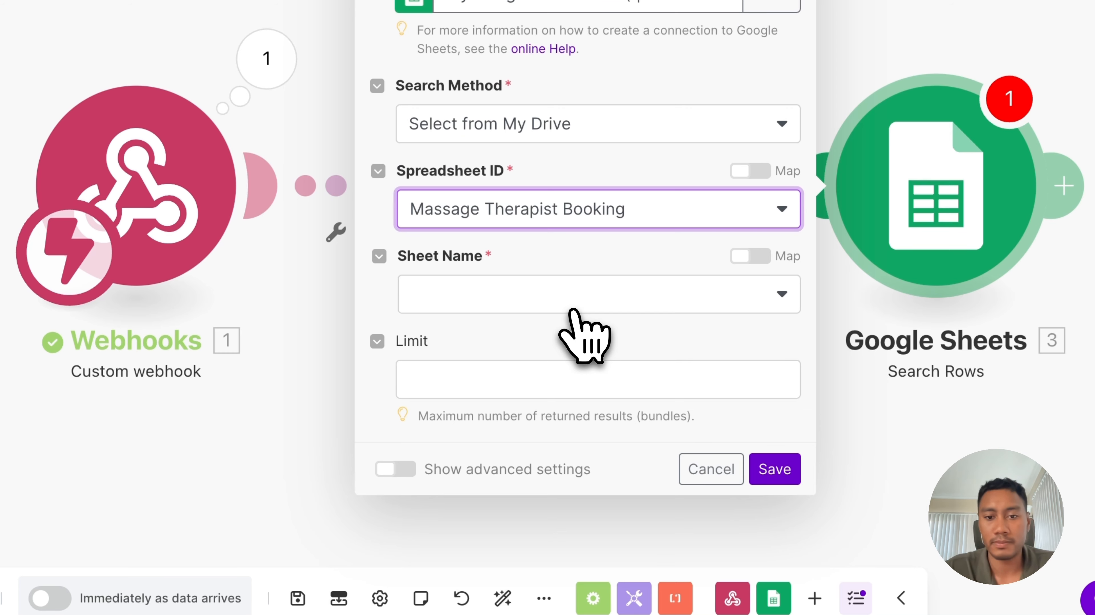
click(572, 308)
click(579, 325)
scroll(463, 351, down, 1)
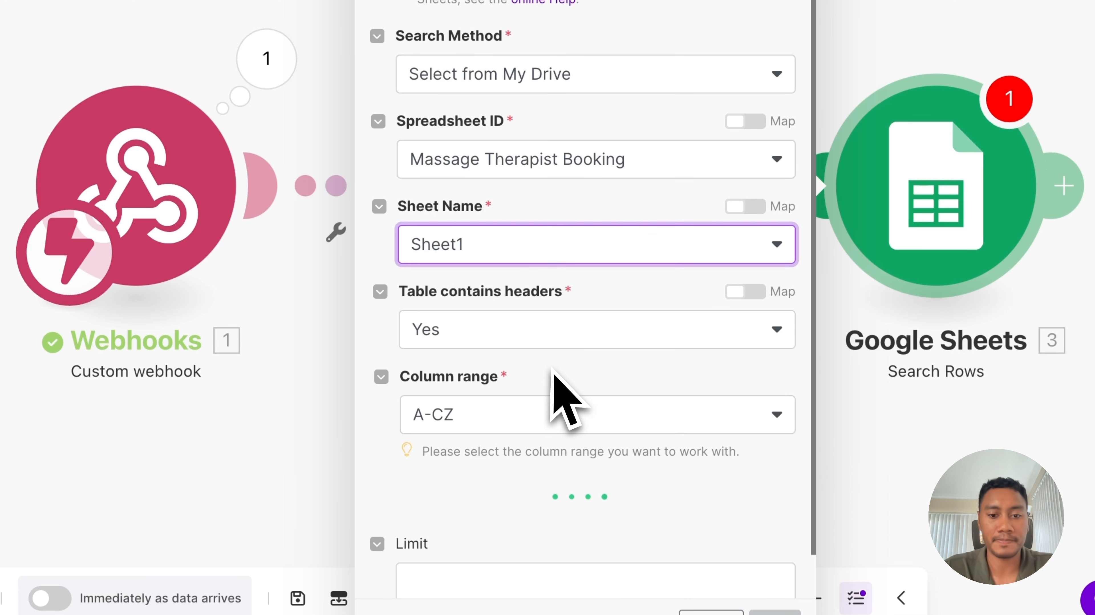
scroll(555, 372, down, 8)
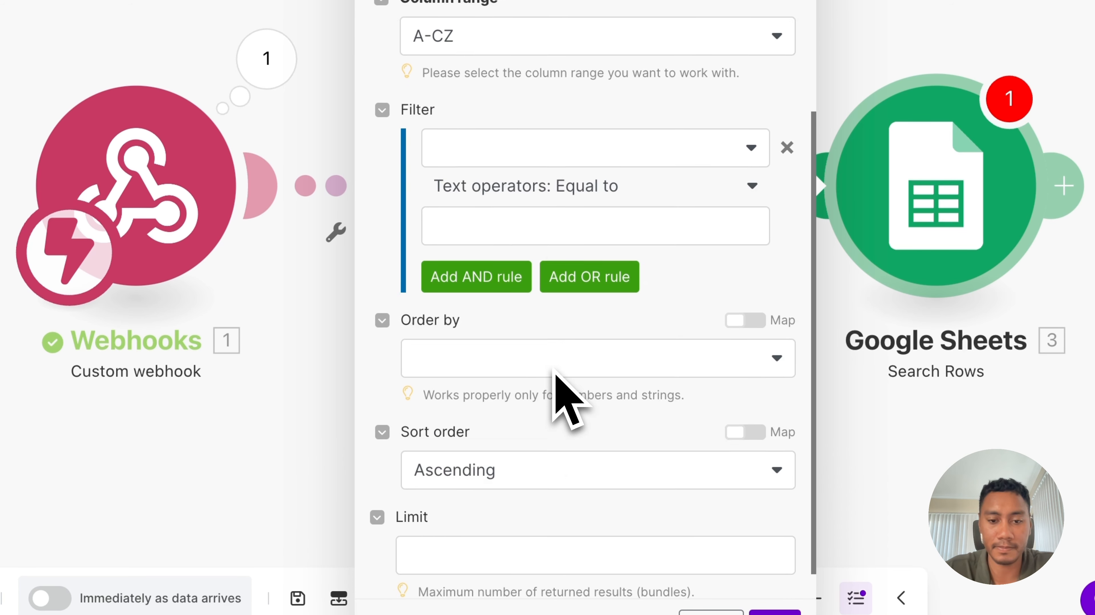
Filter rows where type (B) contains, case insensitive, the type argument from the webhook's toolCalls function
click(528, 132)
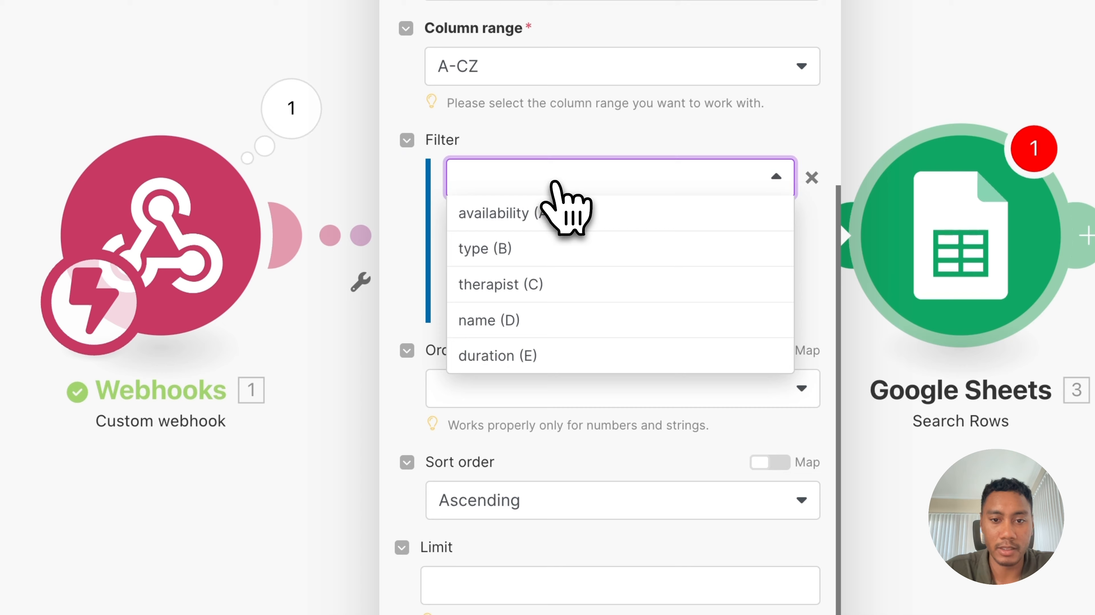
click(512, 258)
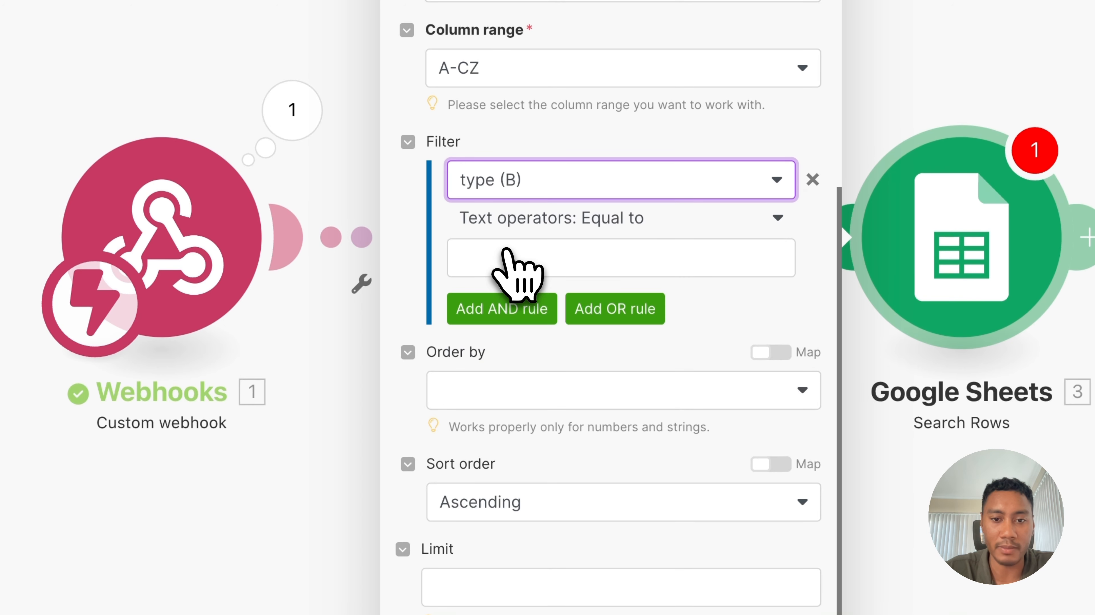
click(592, 233)
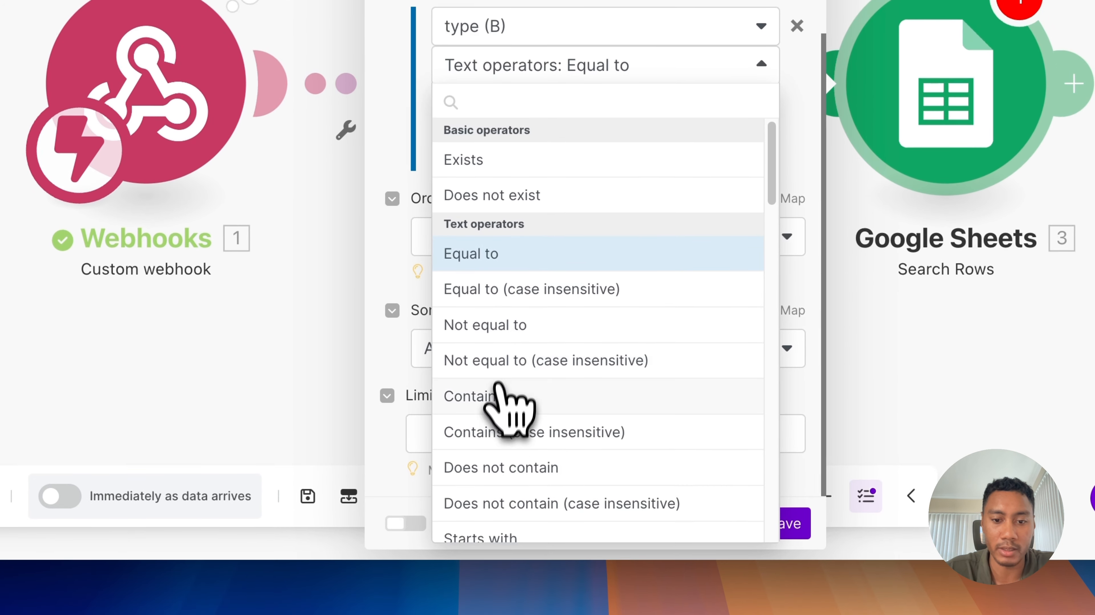
click(502, 430)
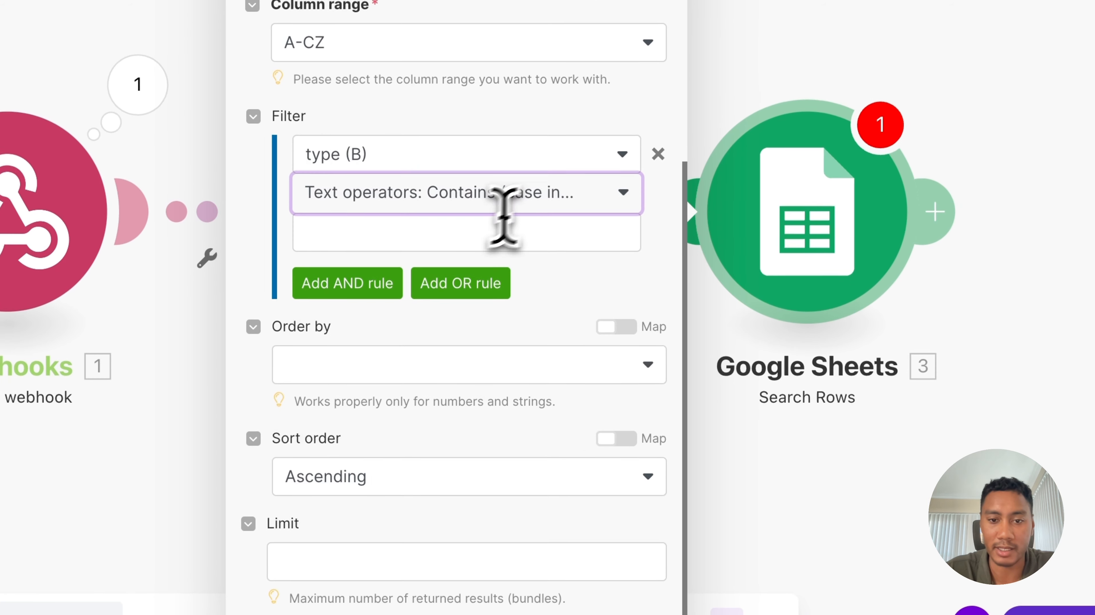
click(426, 235)
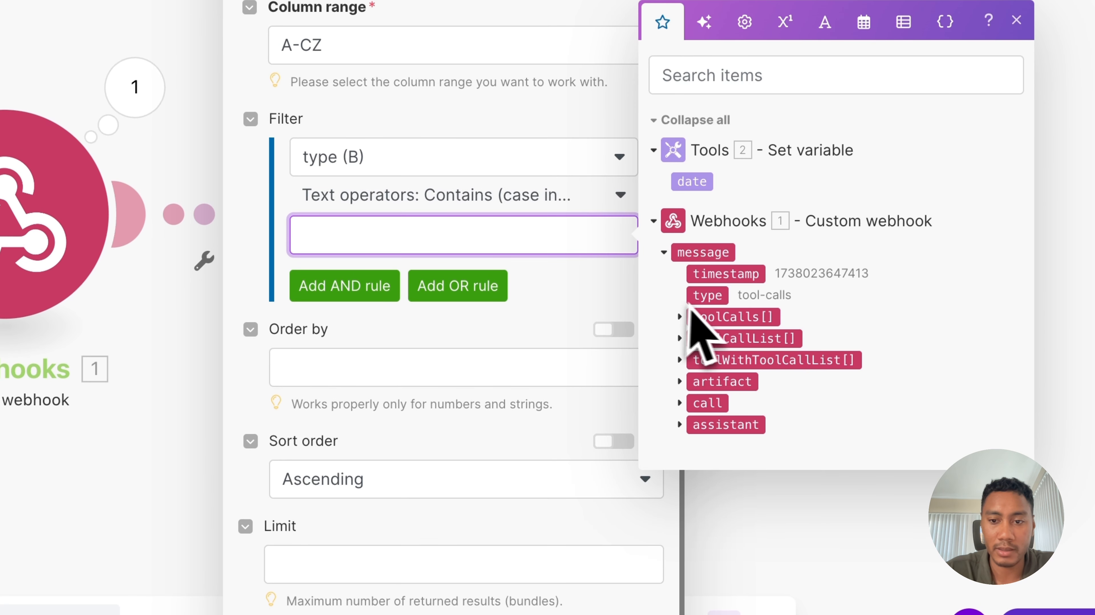
click(684, 319)
click(702, 349)
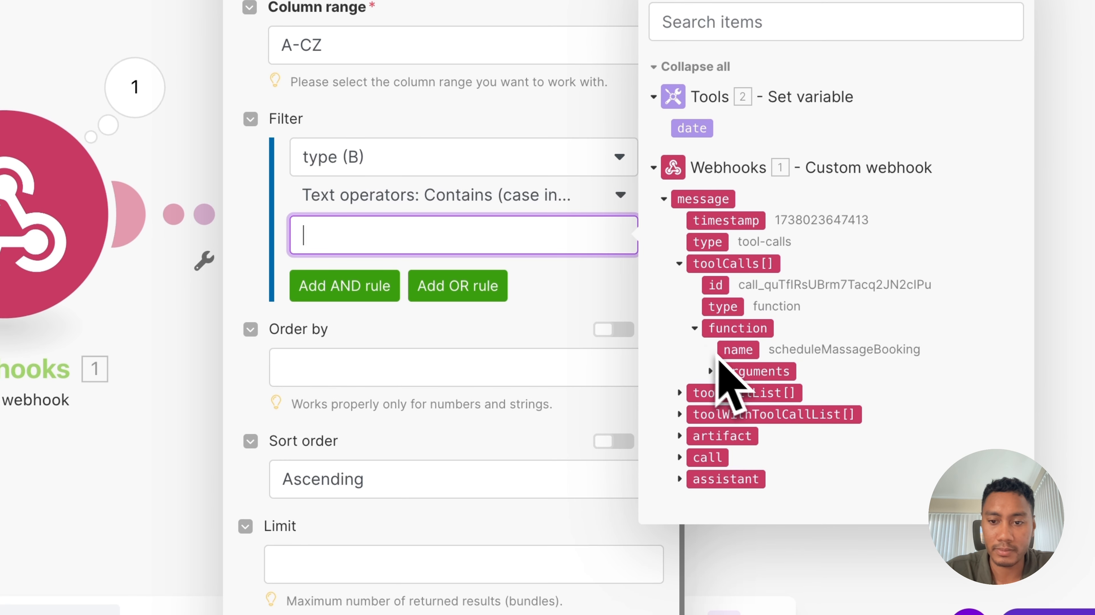
click(717, 369)
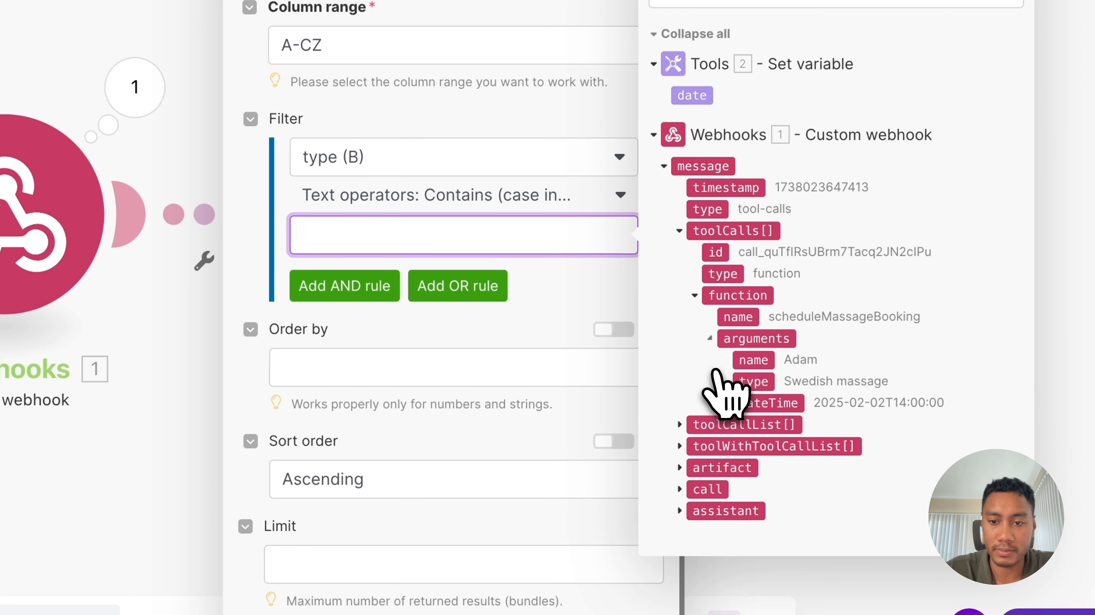
click(753, 381)
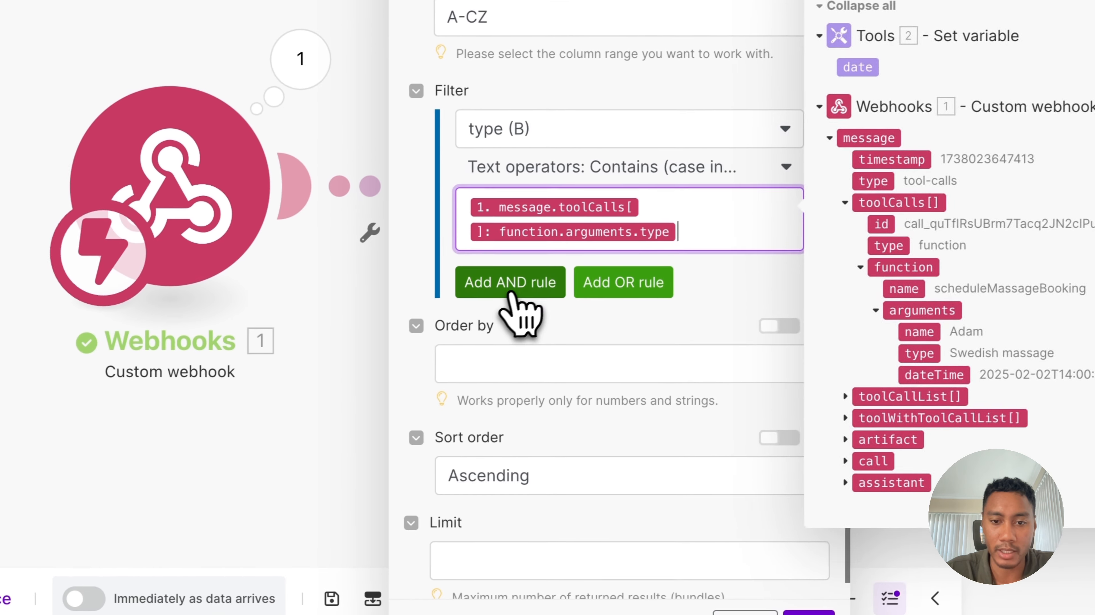
Add an AND rule to the Search Rows filter requiring availability (A) to equal, by datetime, the date variable from Set variable
click(345, 285)
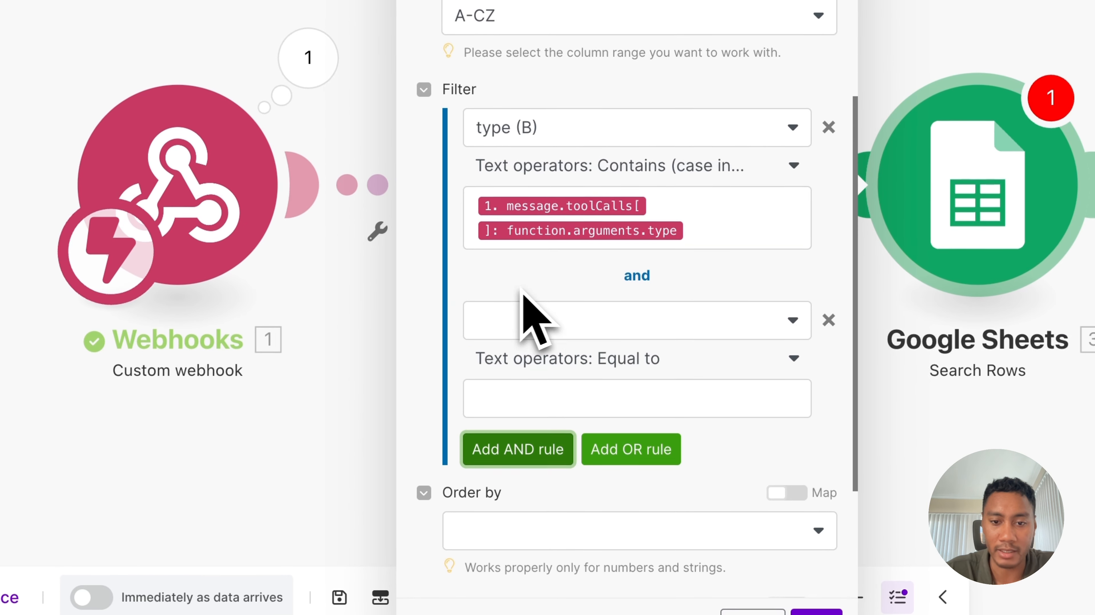
scroll(587, 355, down, 3)
click(623, 215)
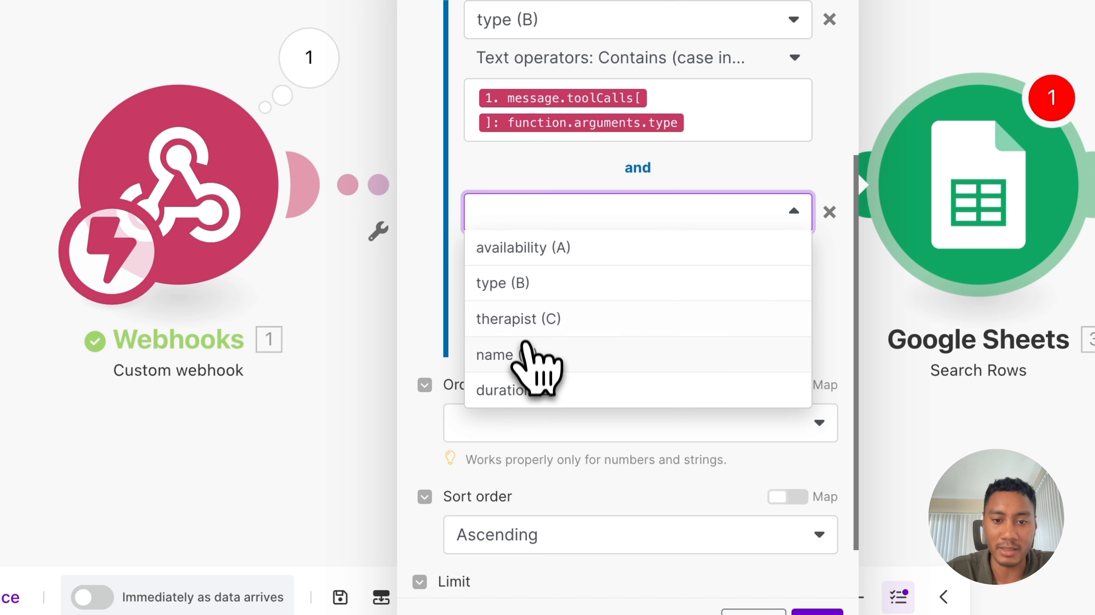
click(516, 254)
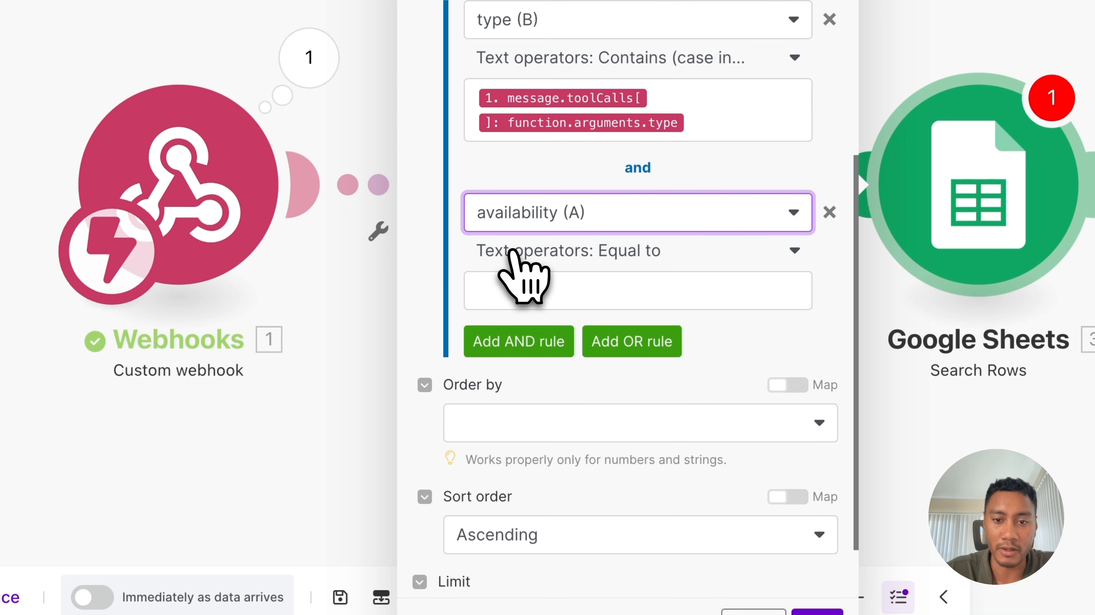
click(579, 255)
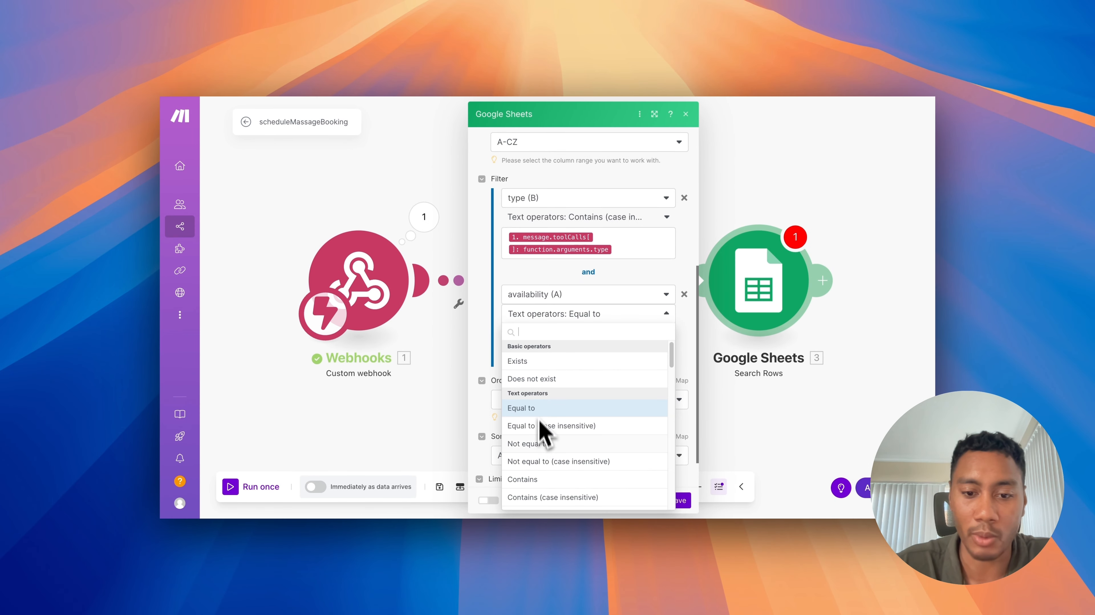
scroll(542, 450, up, 1)
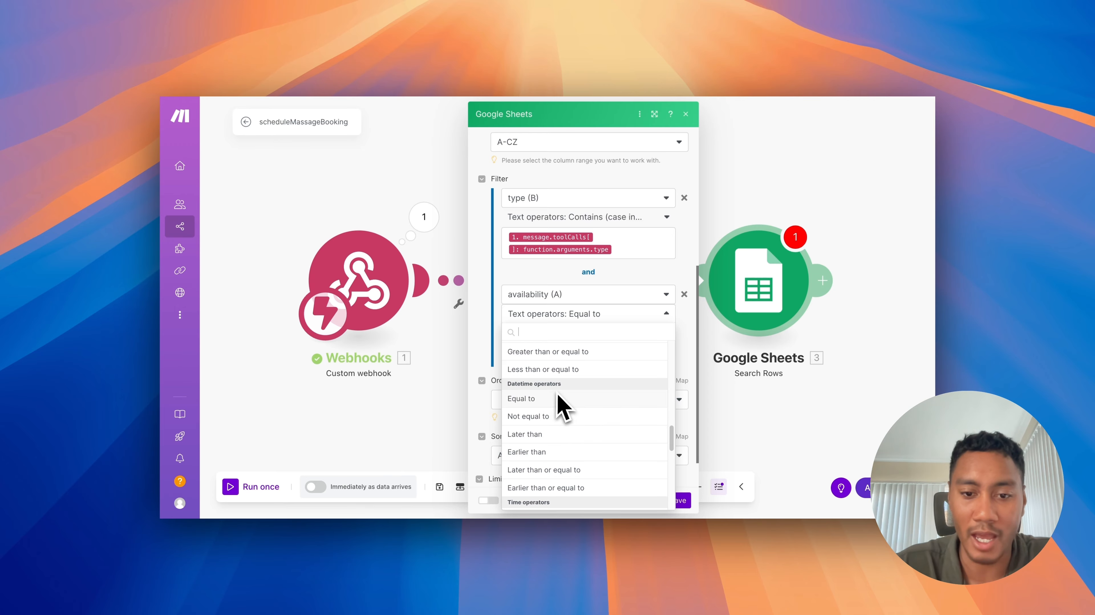
click(552, 407)
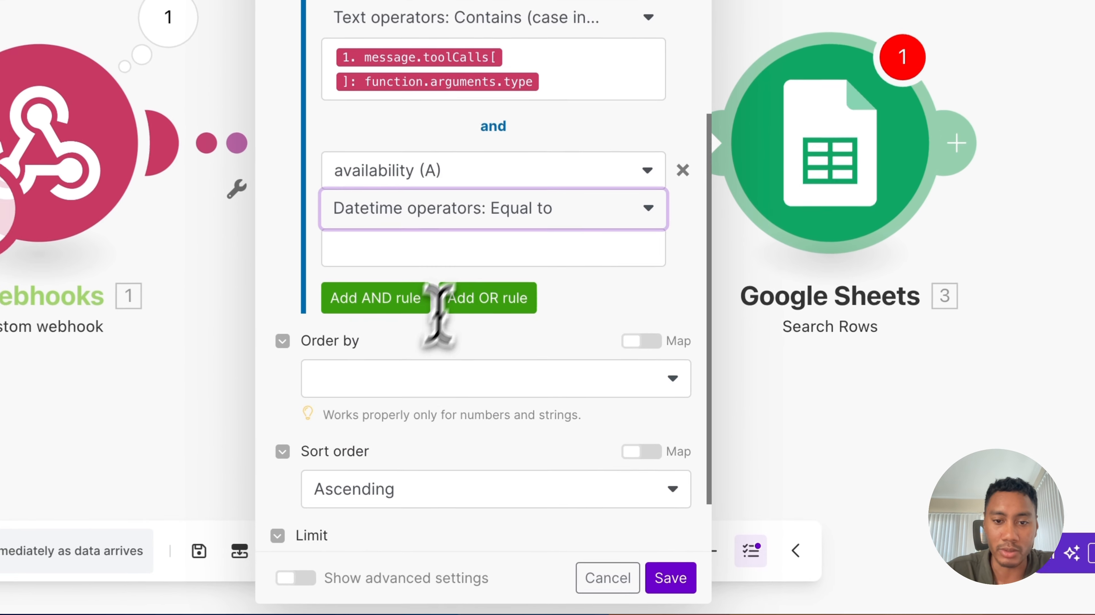
click(566, 329)
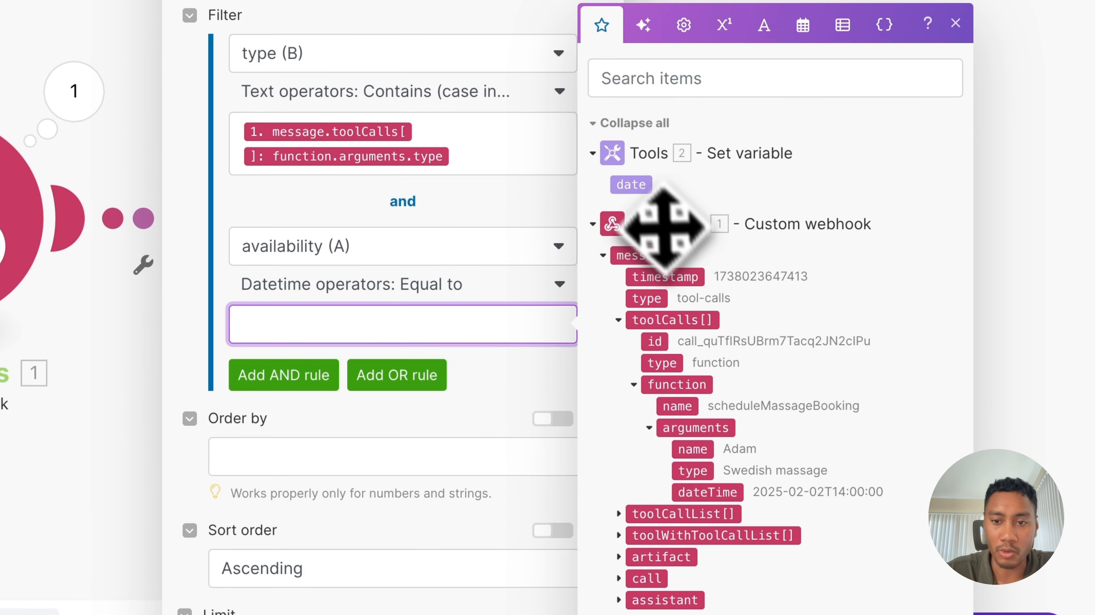
click(732, 112)
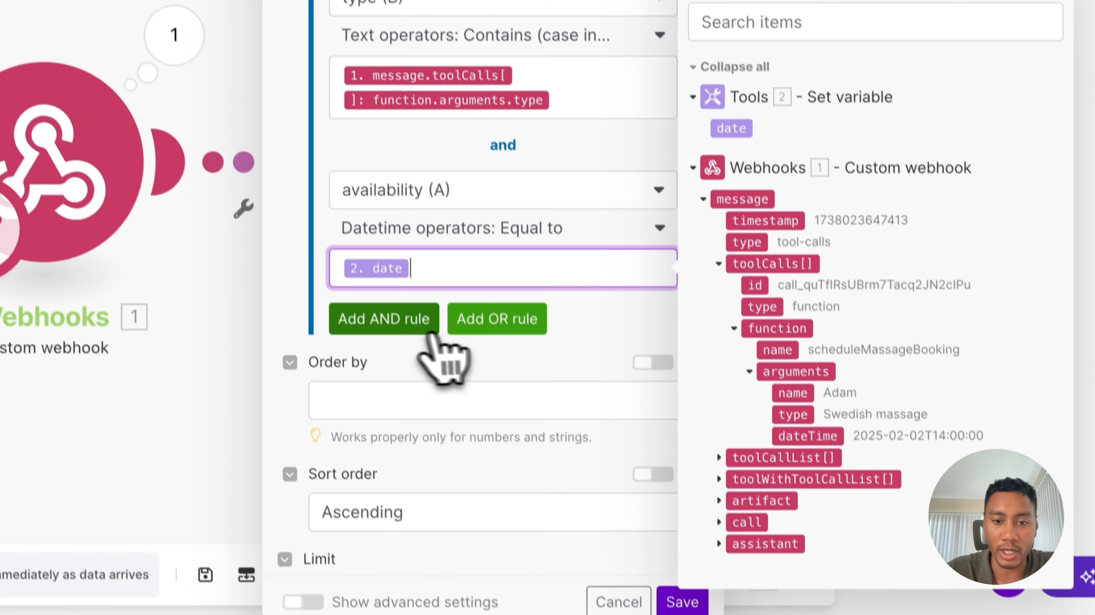
Add another AND rule requiring name (D) to equal the text emptystring, and save the Search Rows module
click(429, 331)
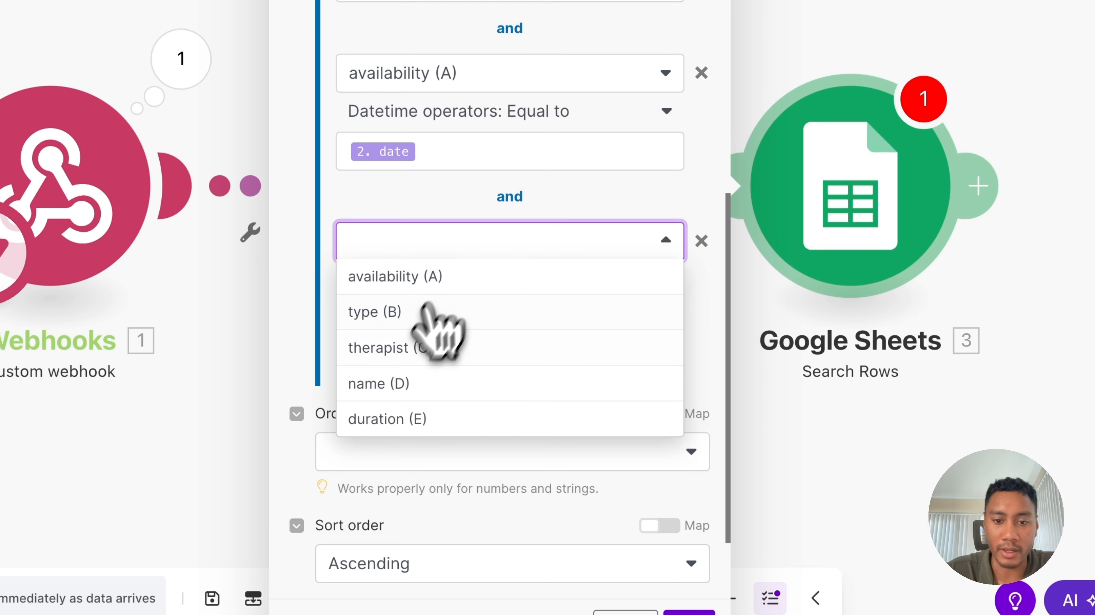
click(491, 318)
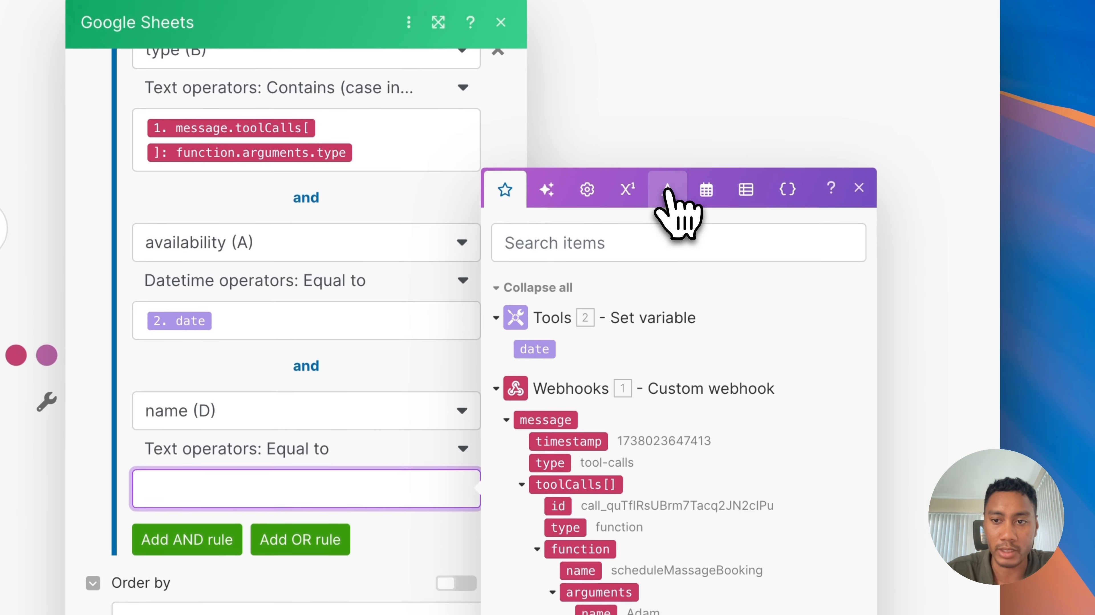
click(667, 189)
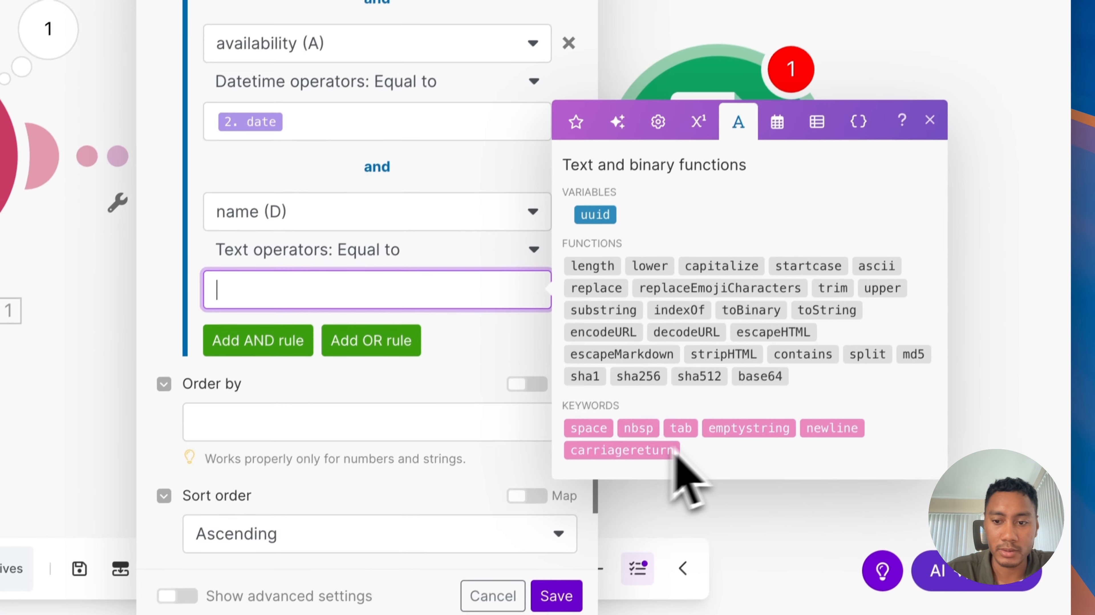
click(751, 416)
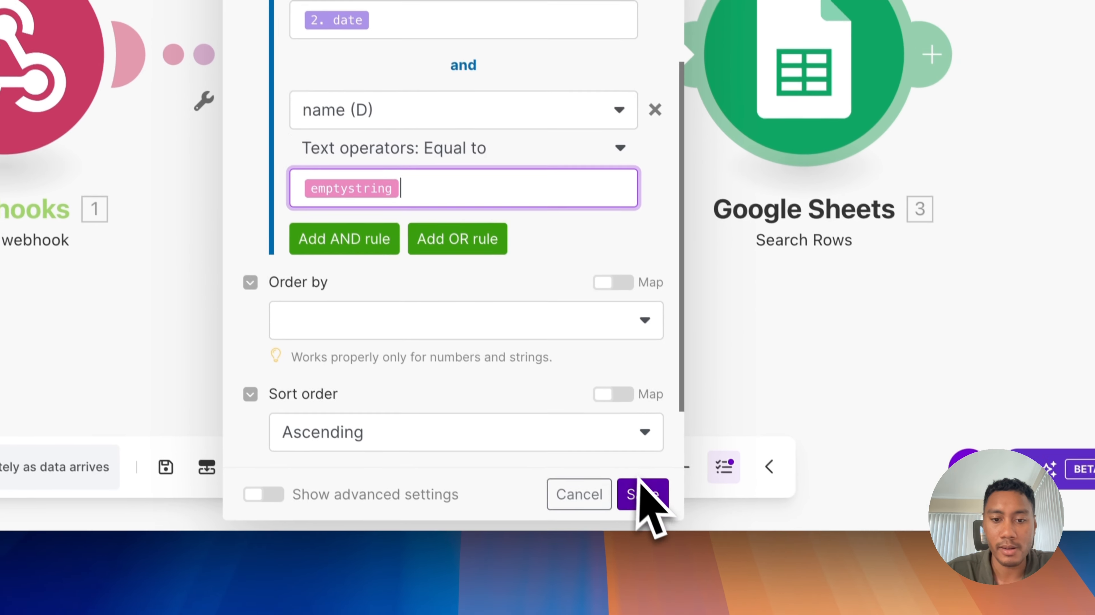
scroll(607, 232, down, 3)
scroll(605, 222, up, 10)
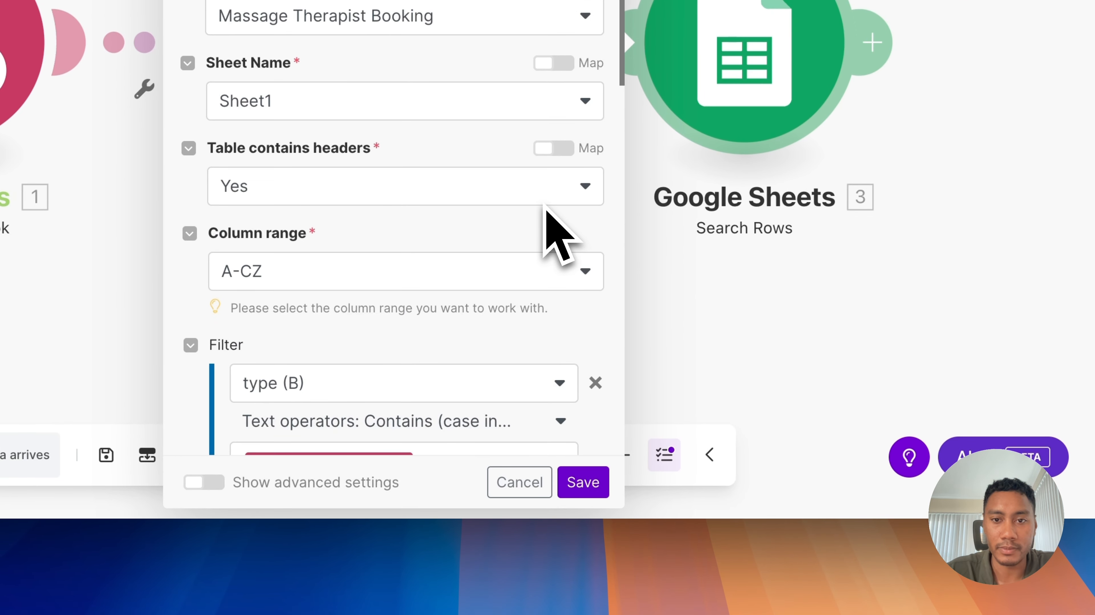
scroll(555, 234, down, 10)
click(583, 481)
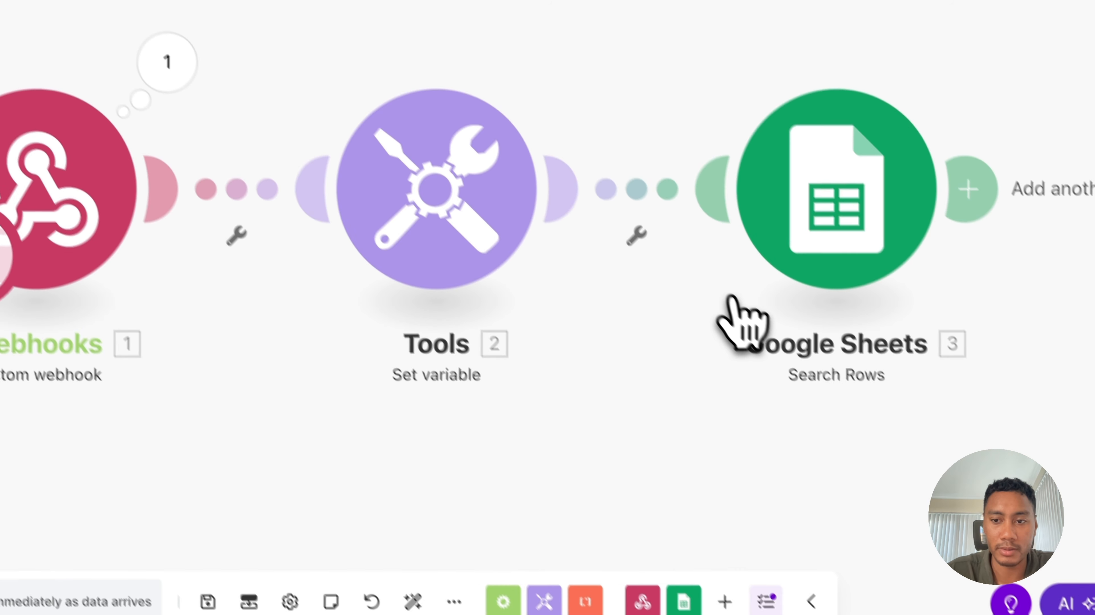
Add a Set variable module after Search Rows, named therapist with the sheet's therapist (C) value, and save it
click(968, 190)
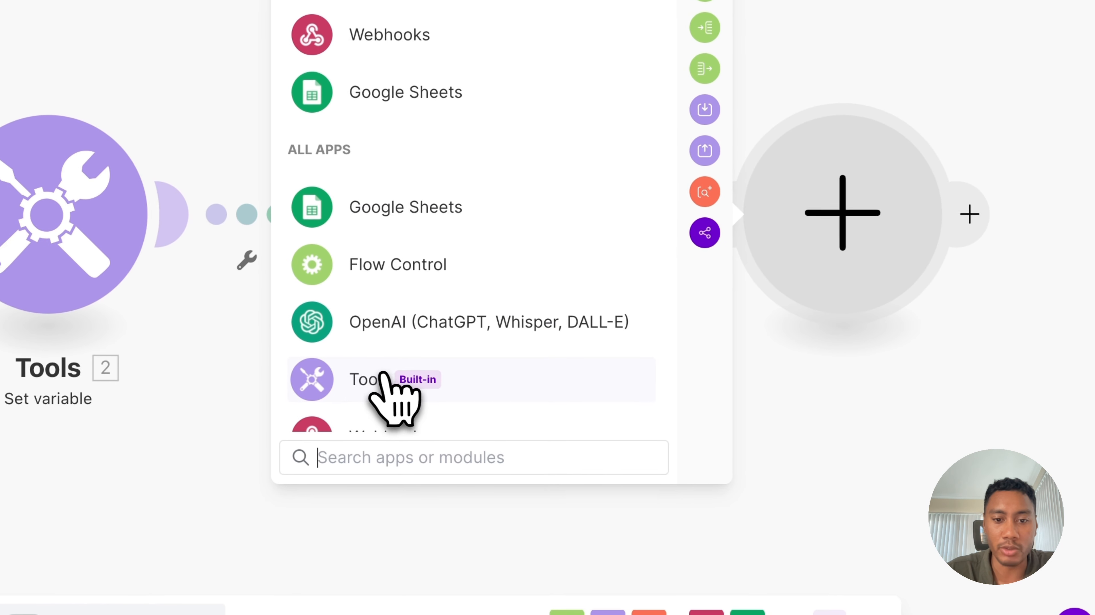
click(340, 389)
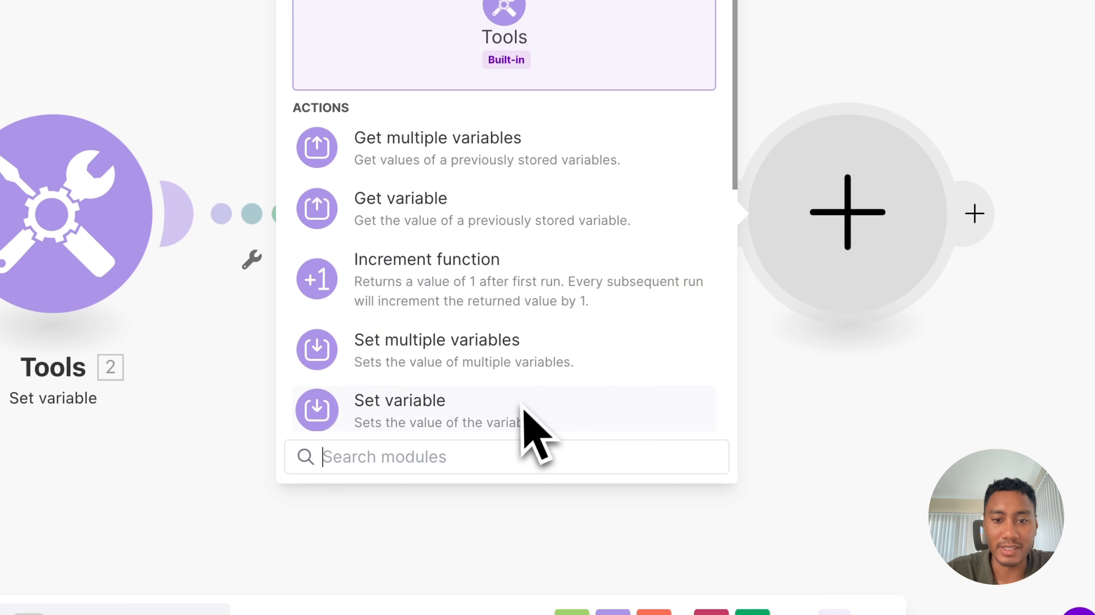
scroll(464, 395, down, 3)
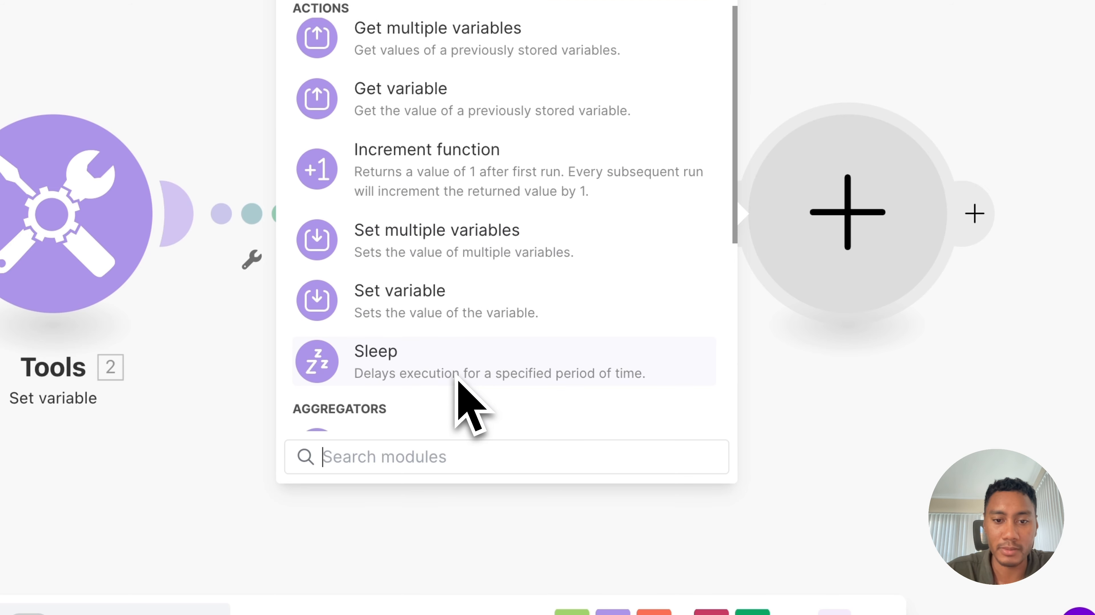
click(446, 317)
click(391, 245)
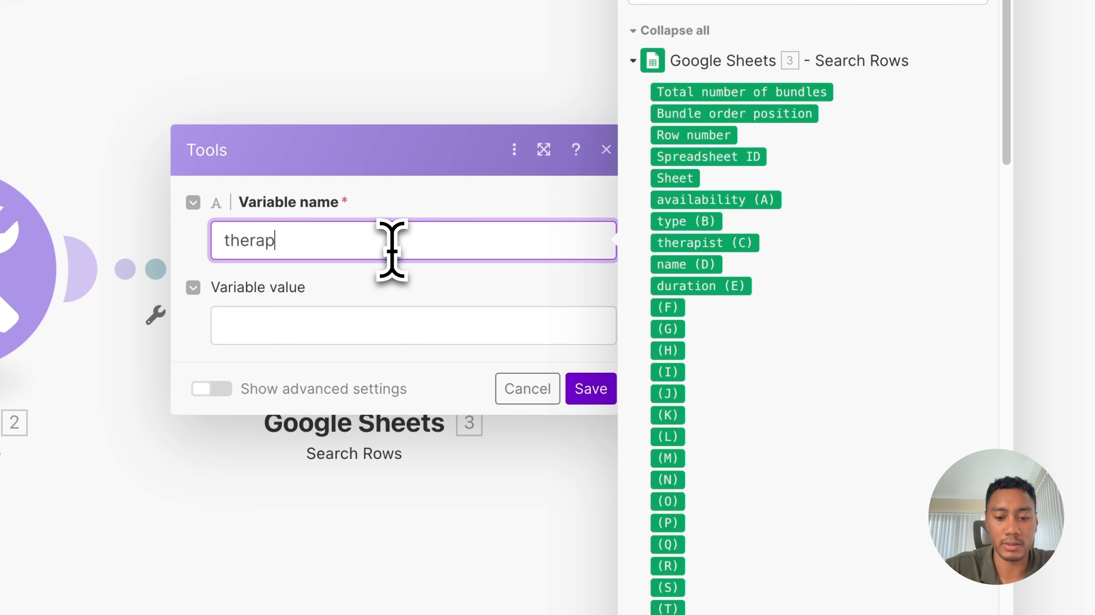
click(387, 323)
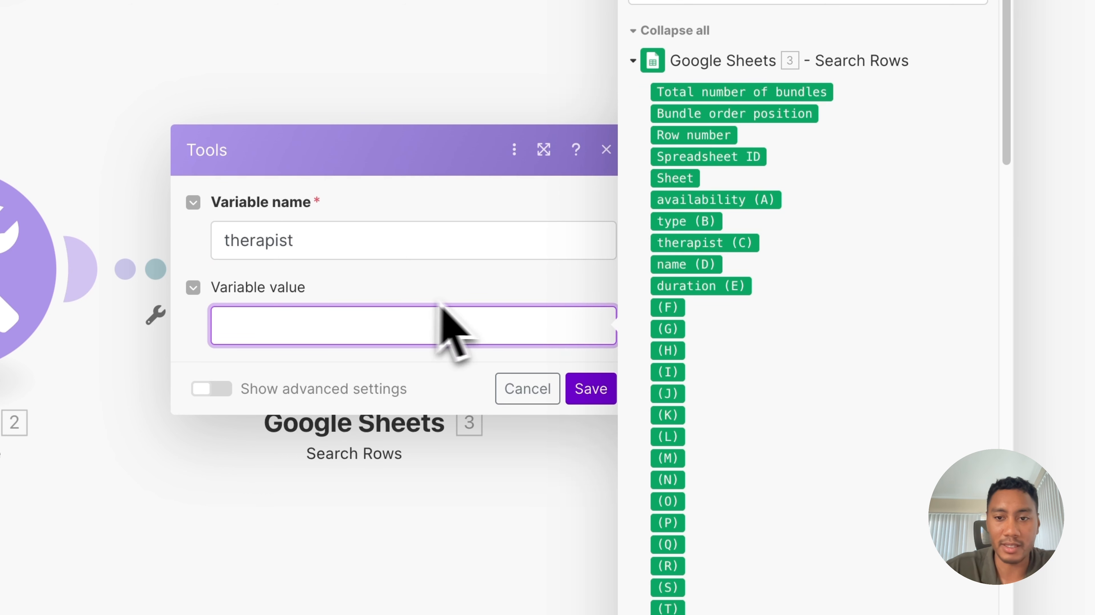
click(706, 244)
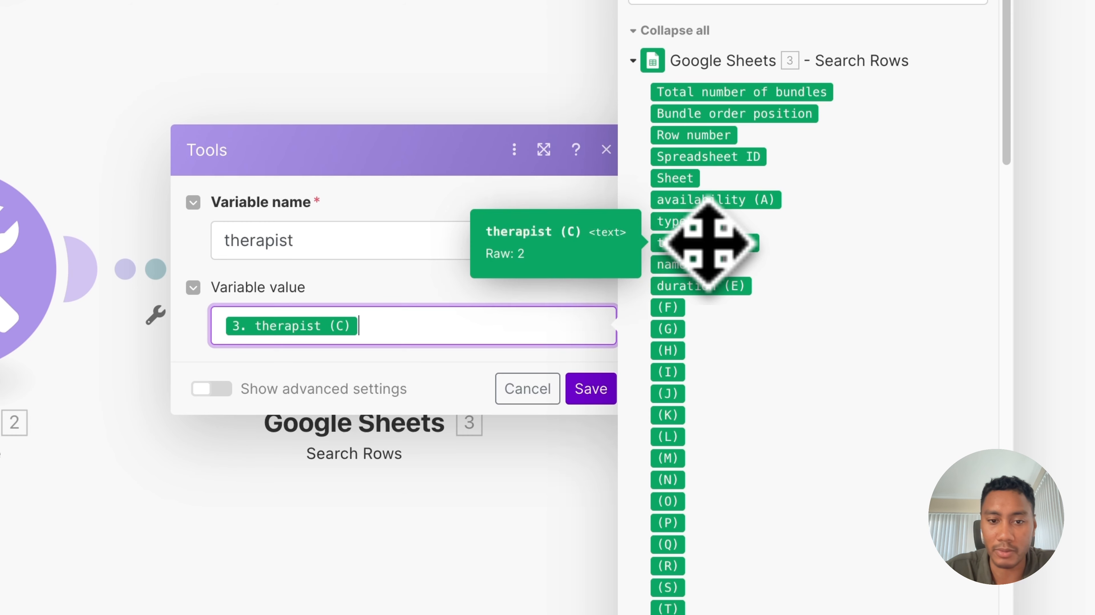
click(589, 390)
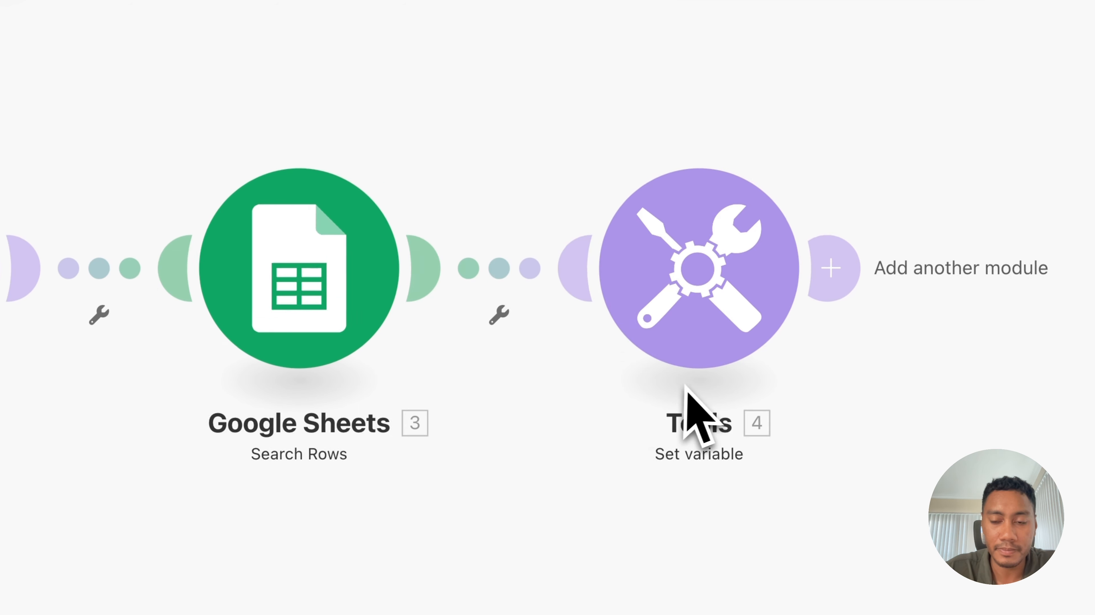
Add a Router after the Set variable module that stores the therapist
click(385, 266)
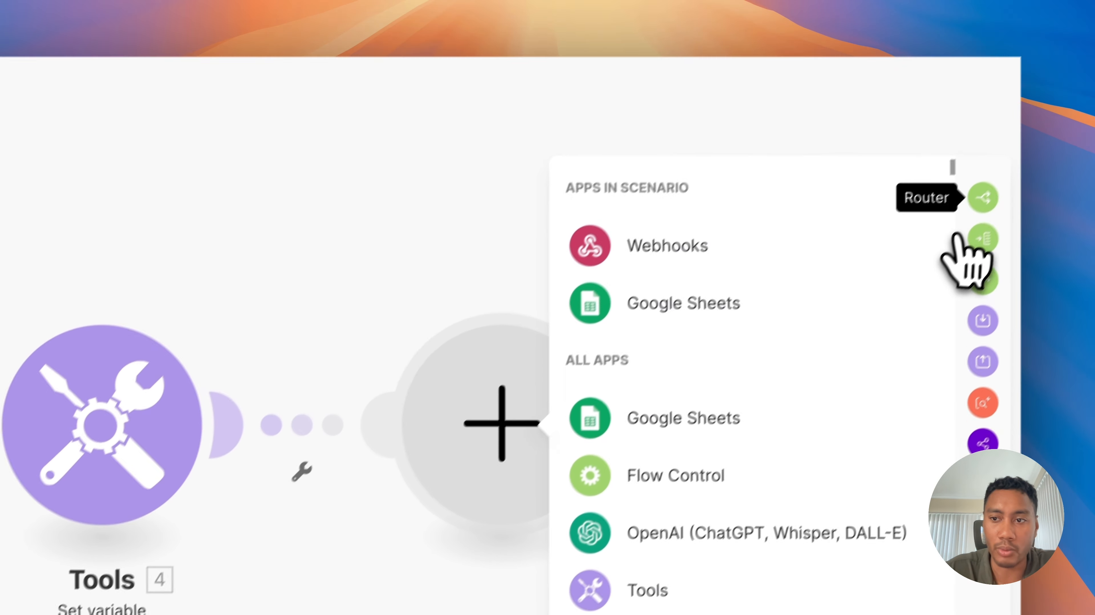
click(970, 252)
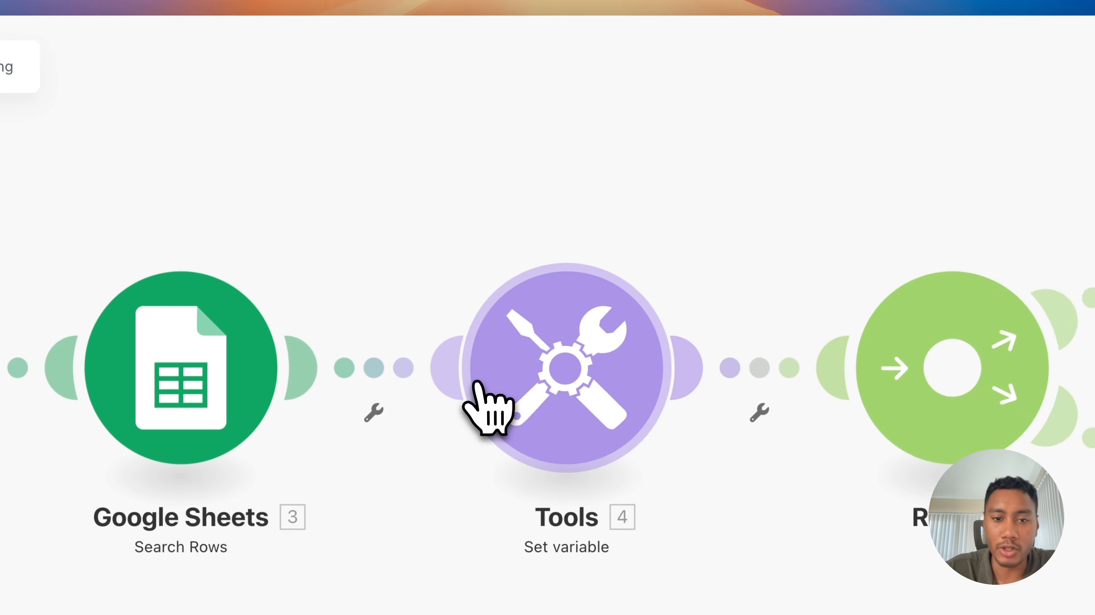
click(188, 373)
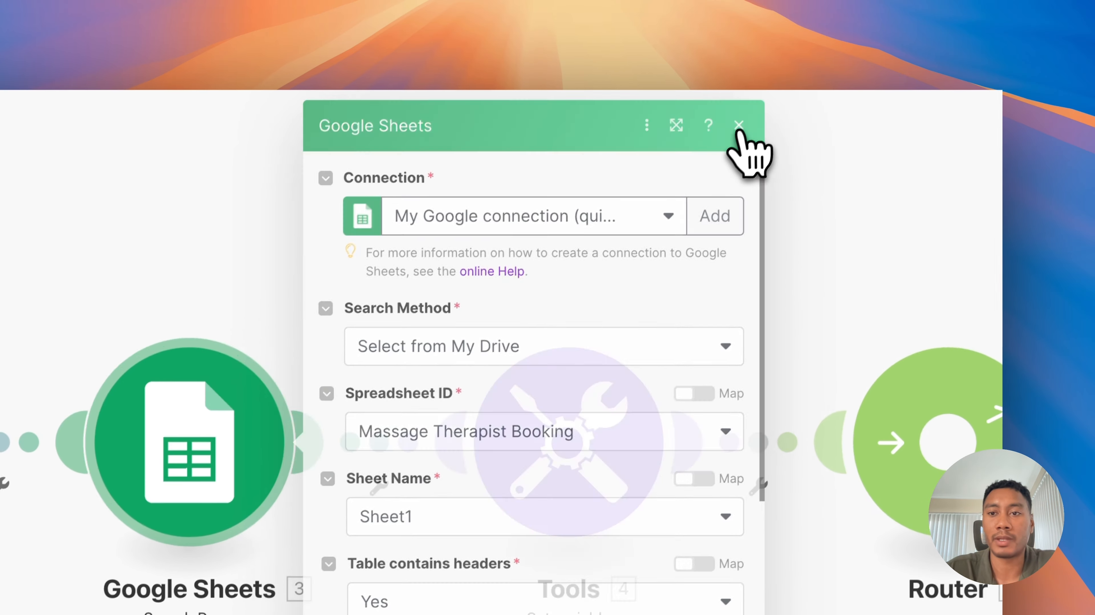
click(738, 125)
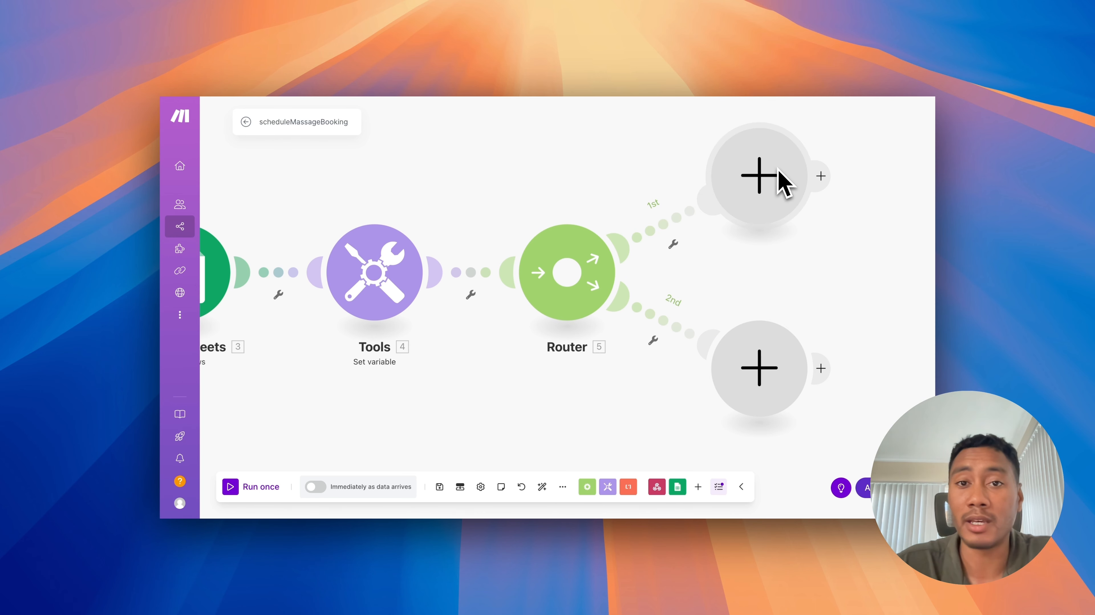
scroll(372, 273, left, 10)
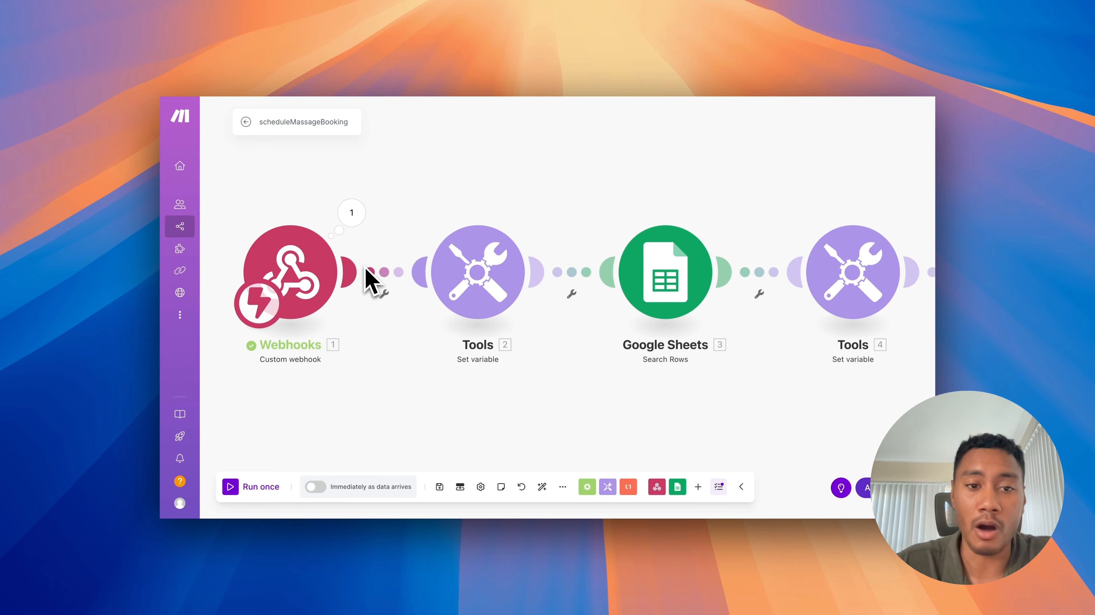
scroll(482, 283, right, 12)
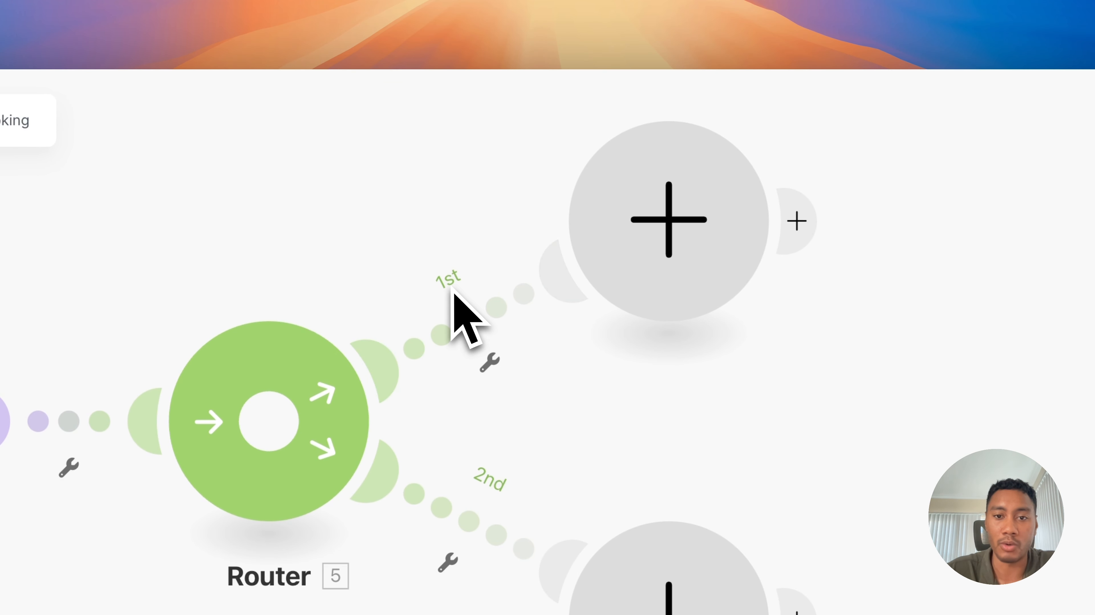
Set up and save a filter on the Router's first route requiring Search Rows' Total number of bundles to be numerically greater than 0
click(490, 363)
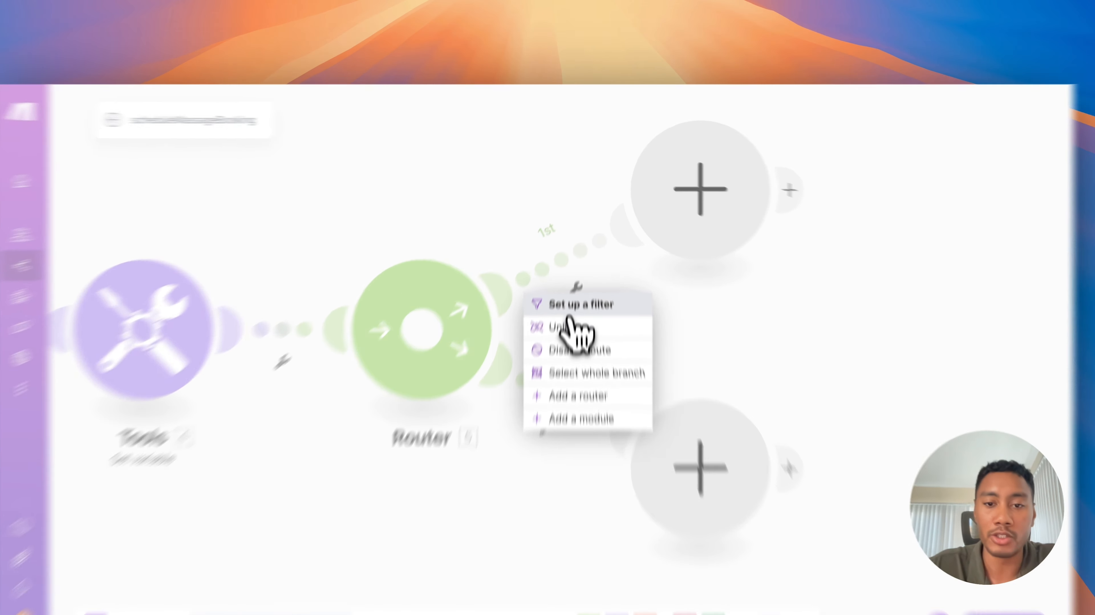
click(593, 254)
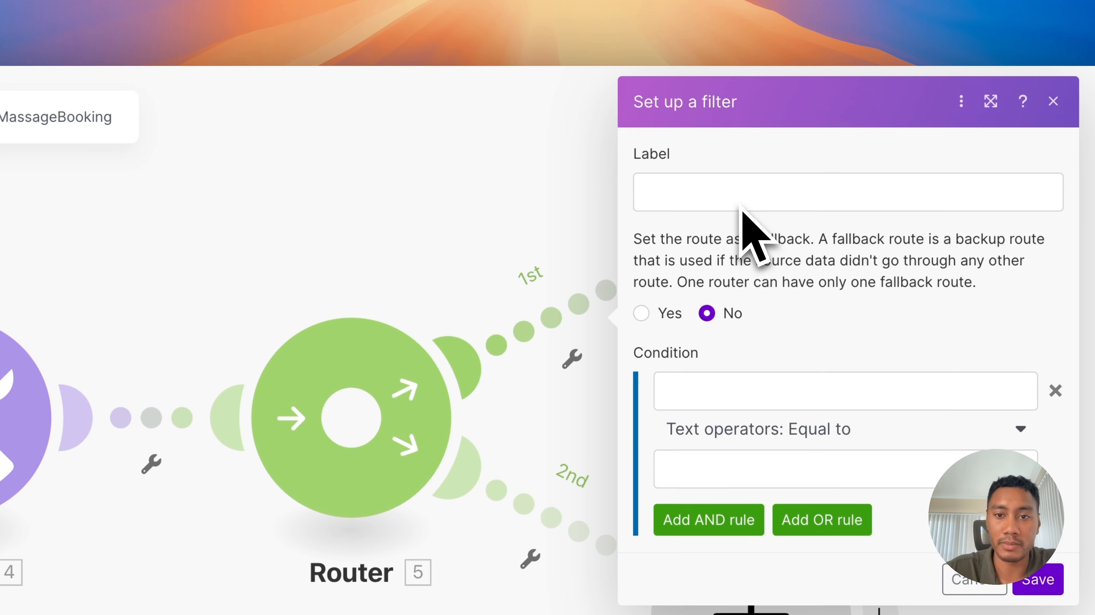
click(721, 389)
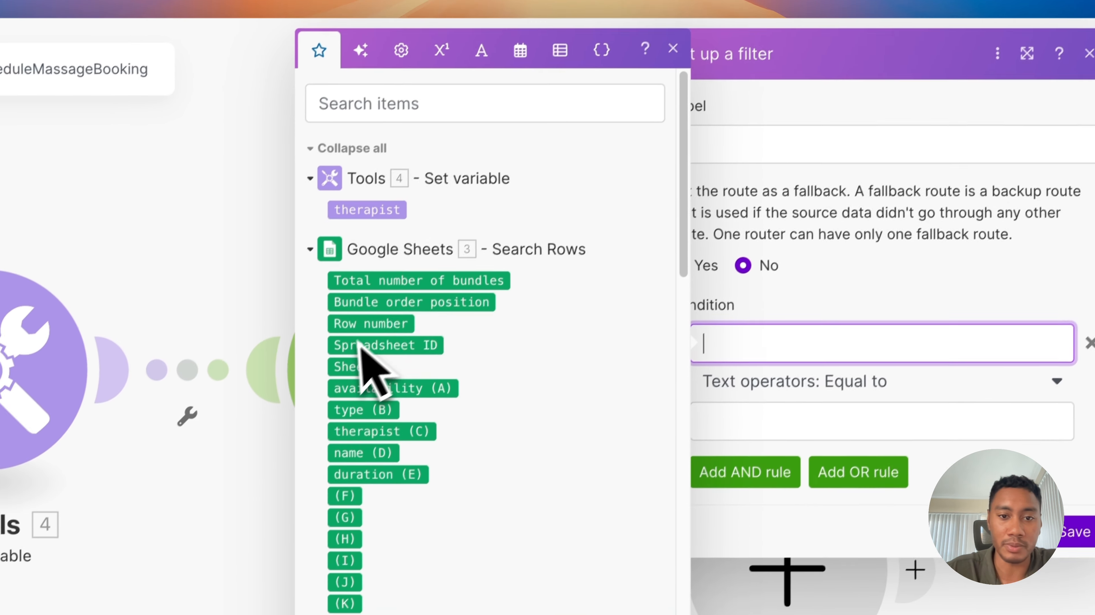
click(376, 329)
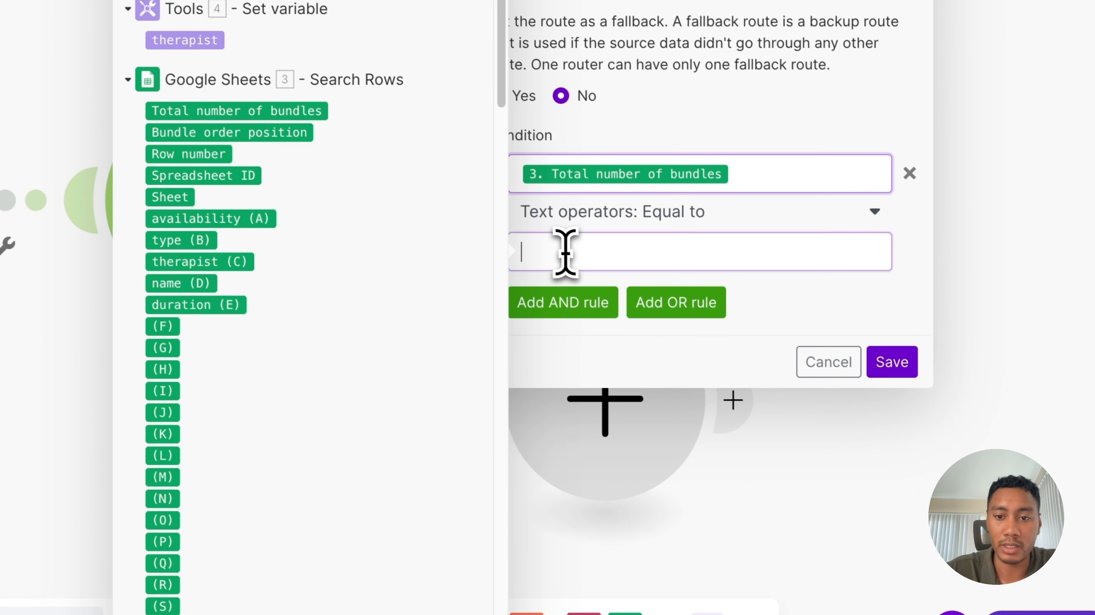
click(756, 409)
text(0)
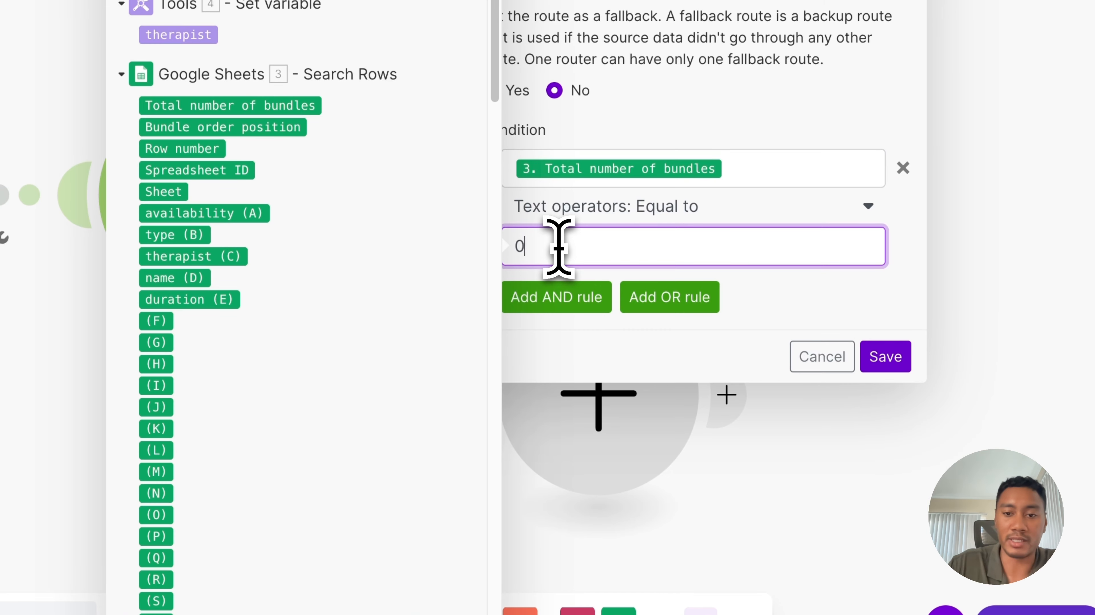
click(628, 206)
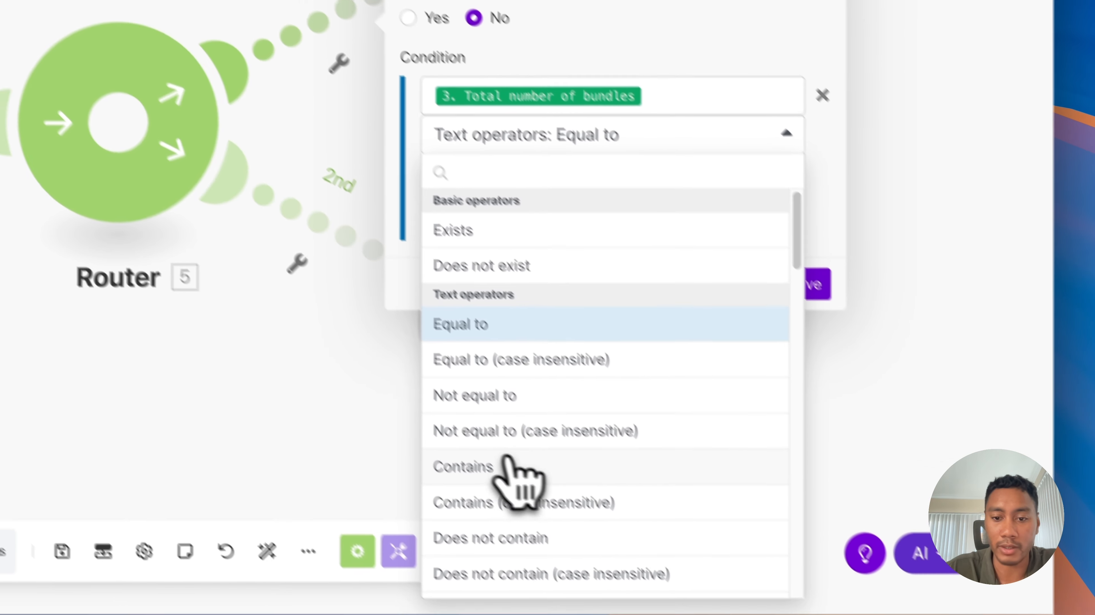
scroll(559, 538, down, 5)
scroll(470, 439, down, 10)
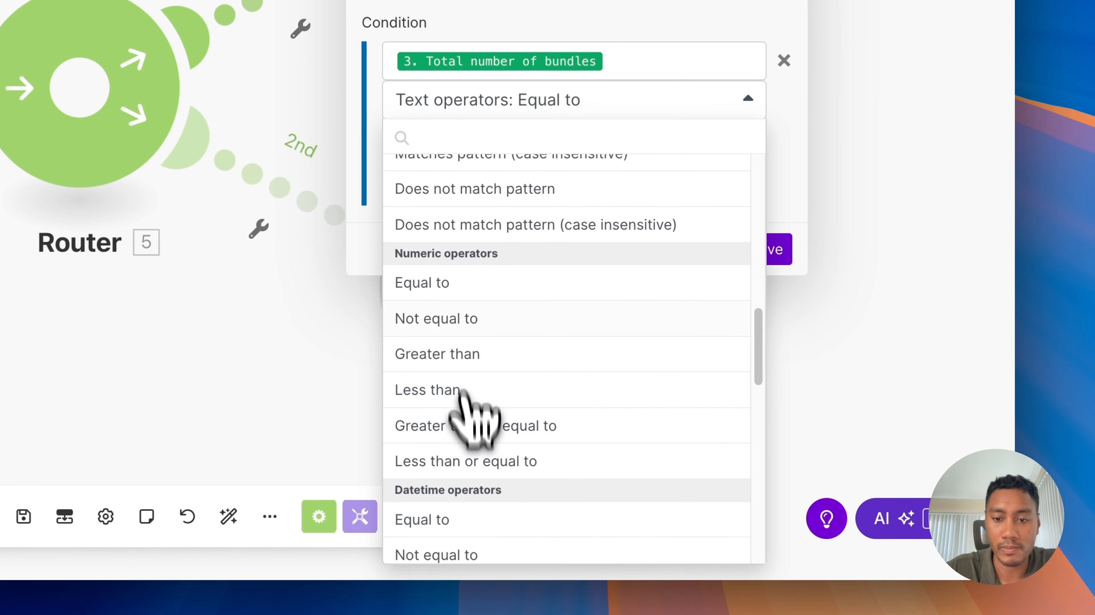
click(451, 358)
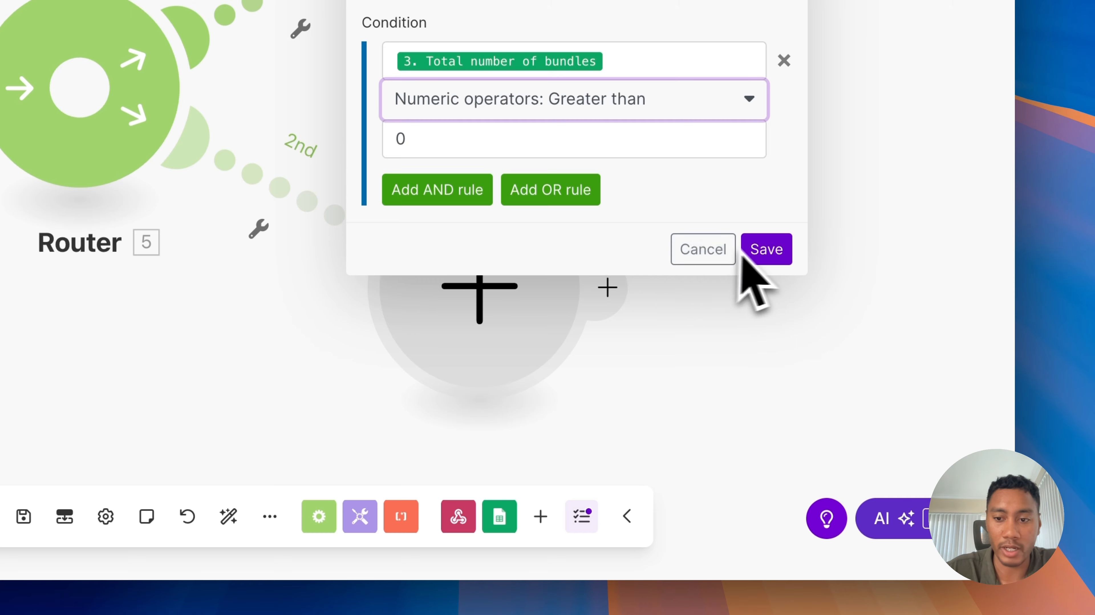
click(757, 250)
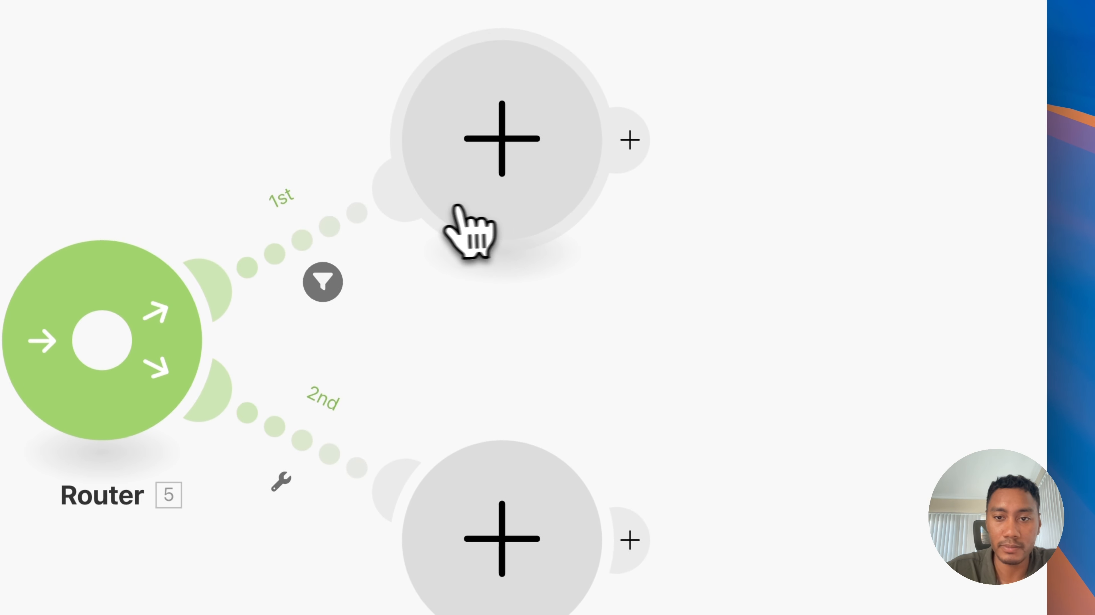
Add a Google Sheets Update a Row module on the first route, using Sheet1 of the Massage Therapist Booking spreadsheet
click(490, 137)
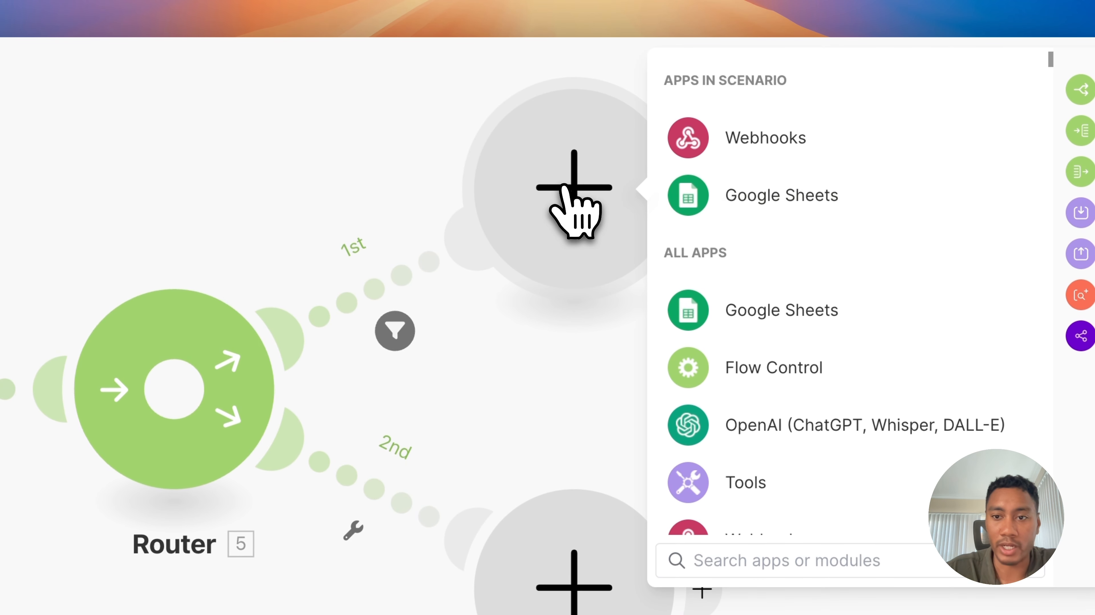
click(751, 196)
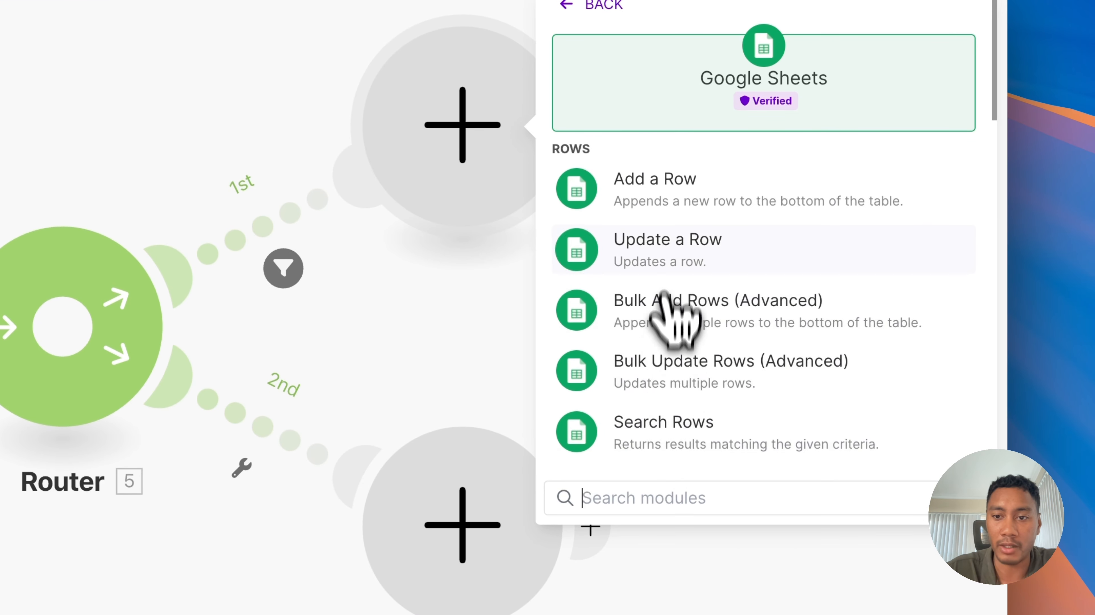
click(667, 256)
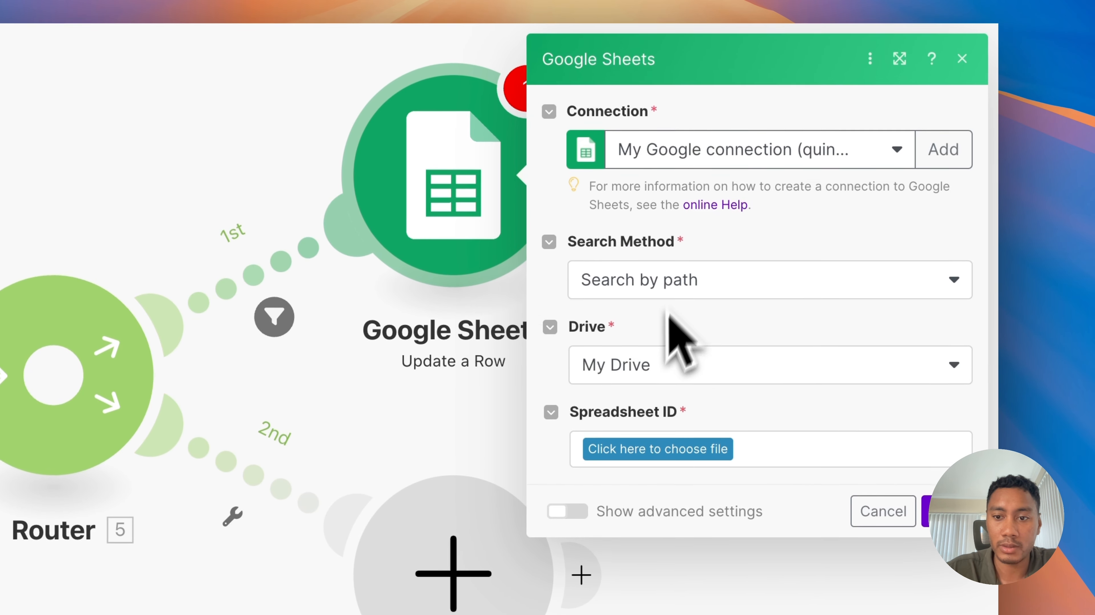
click(665, 450)
click(665, 487)
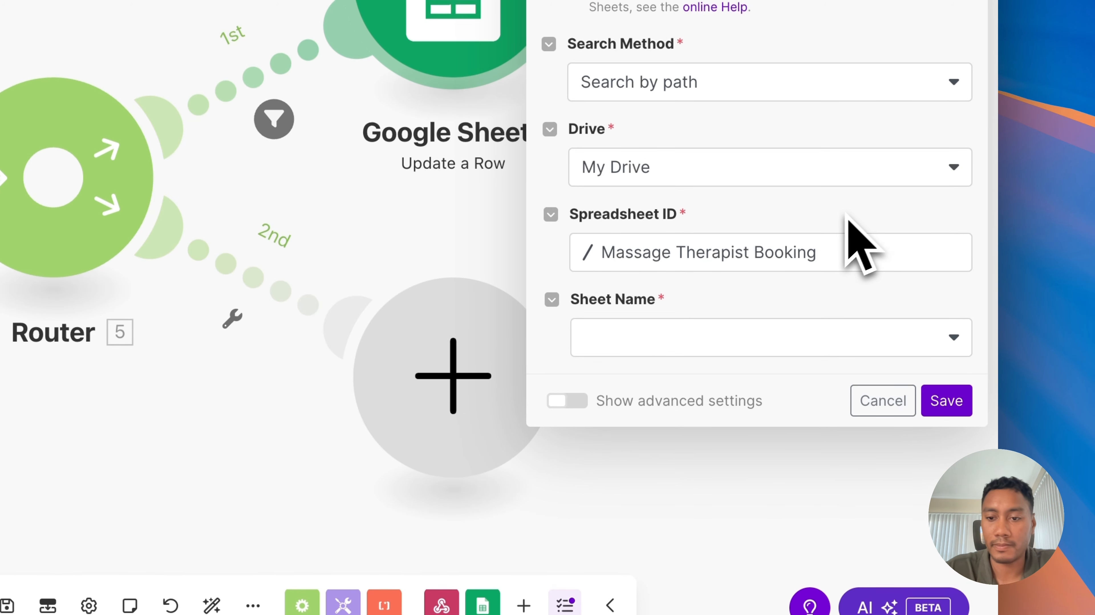
click(665, 338)
click(626, 372)
scroll(713, 299, down, 1)
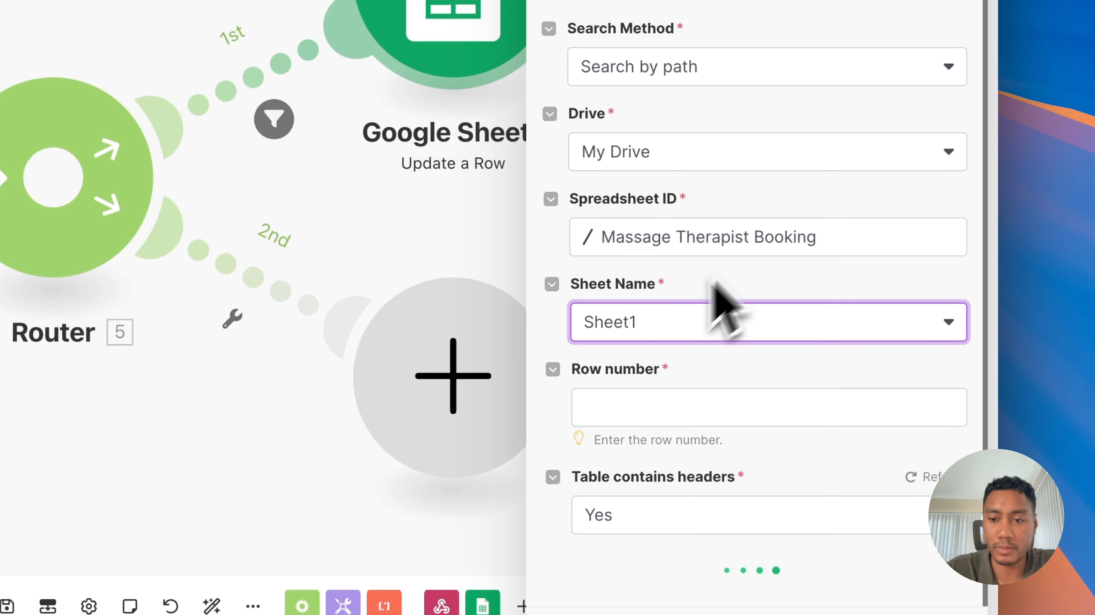
Map Row number to Search Rows' Row number and name (D) to the webhook's toolCalls function.arguments.name, and save the Update a Row module
click(615, 400)
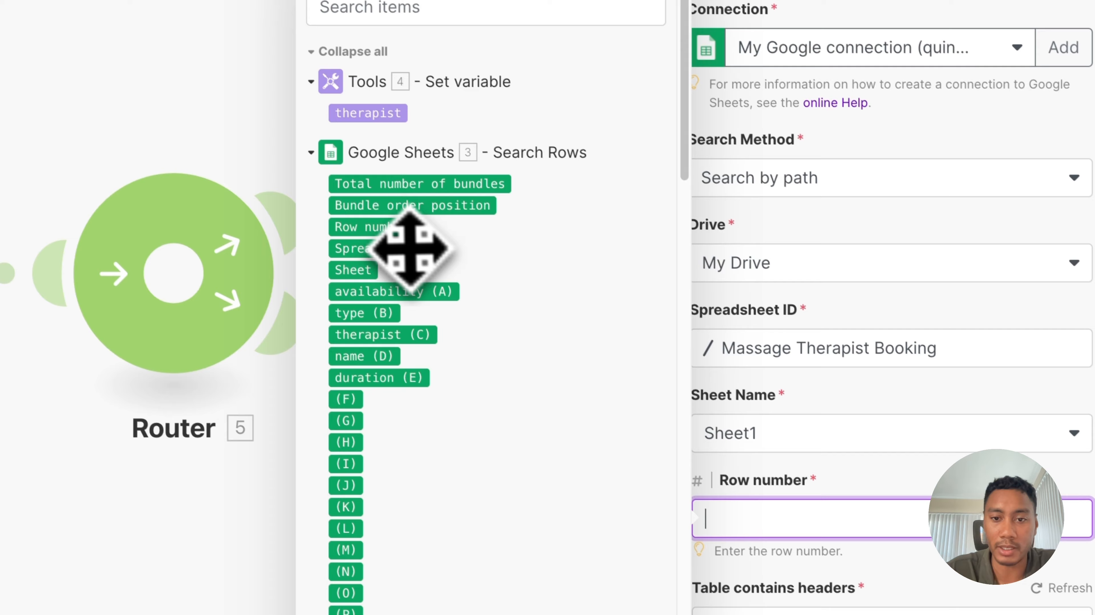
click(327, 174)
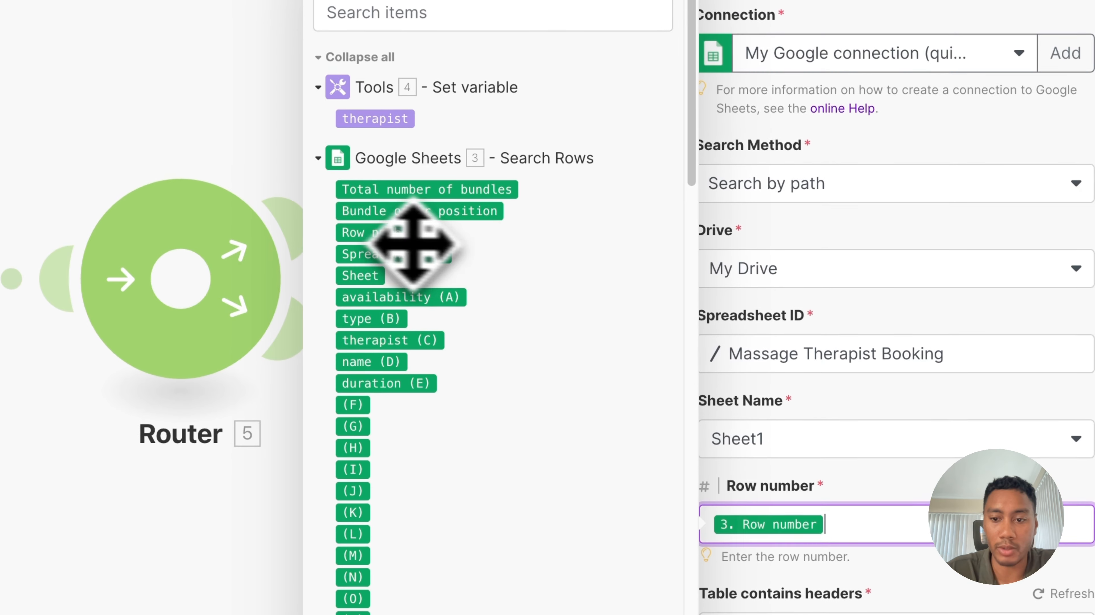
scroll(794, 357, down, 5)
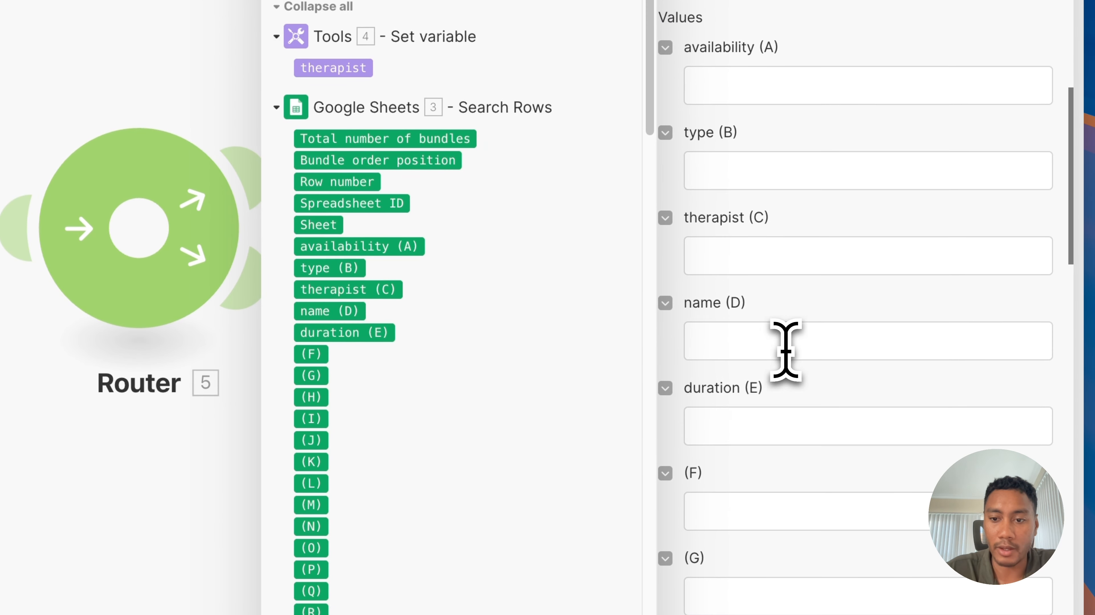
click(768, 340)
scroll(455, 340, down, 20)
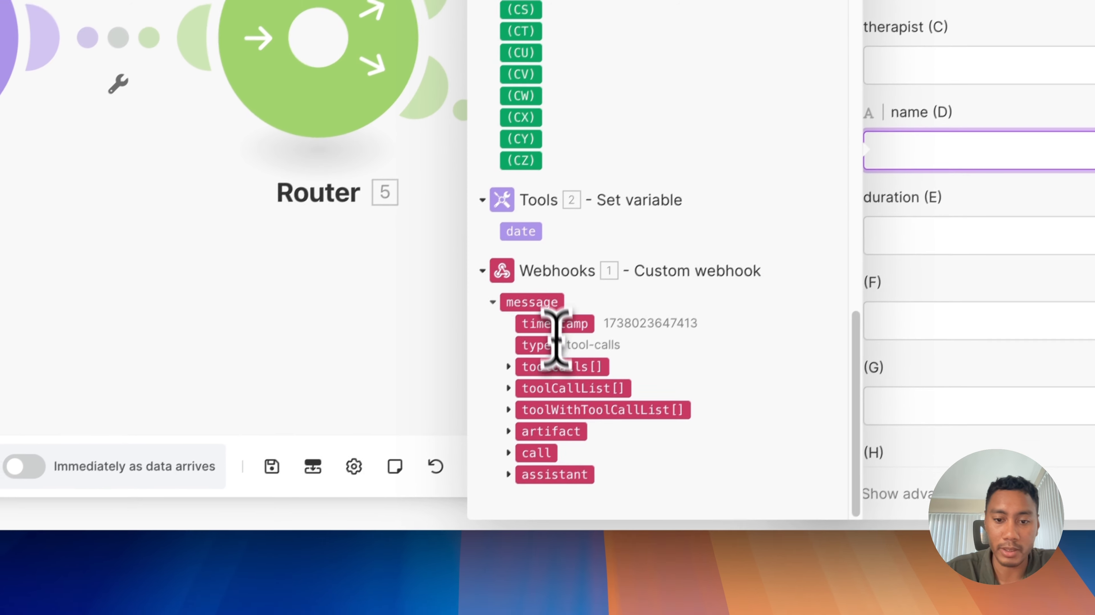
click(428, 462)
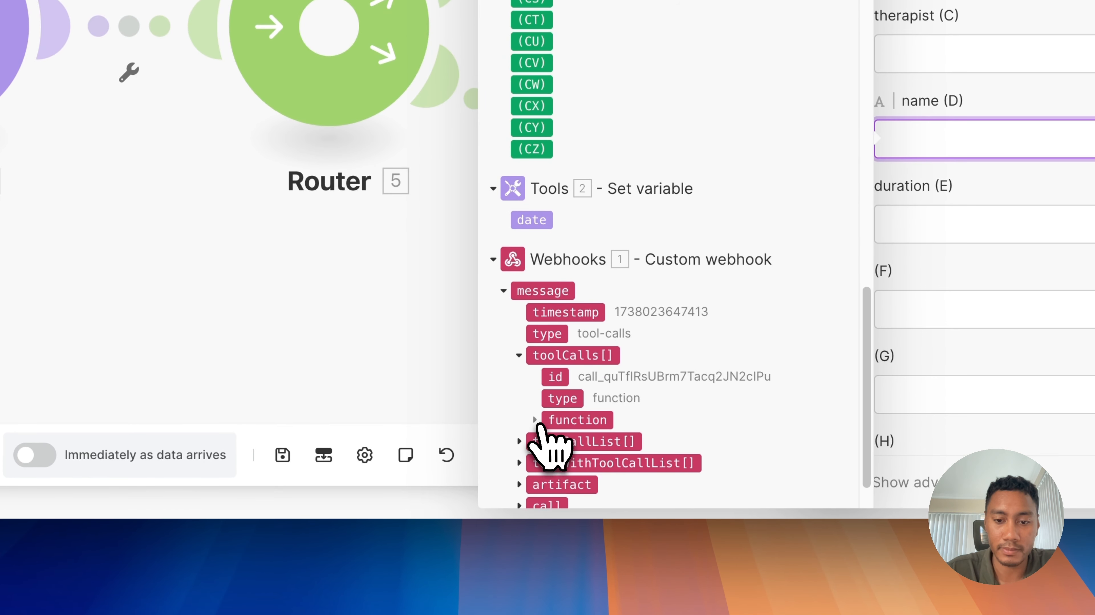
click(536, 421)
click(550, 464)
scroll(602, 472, down, 2)
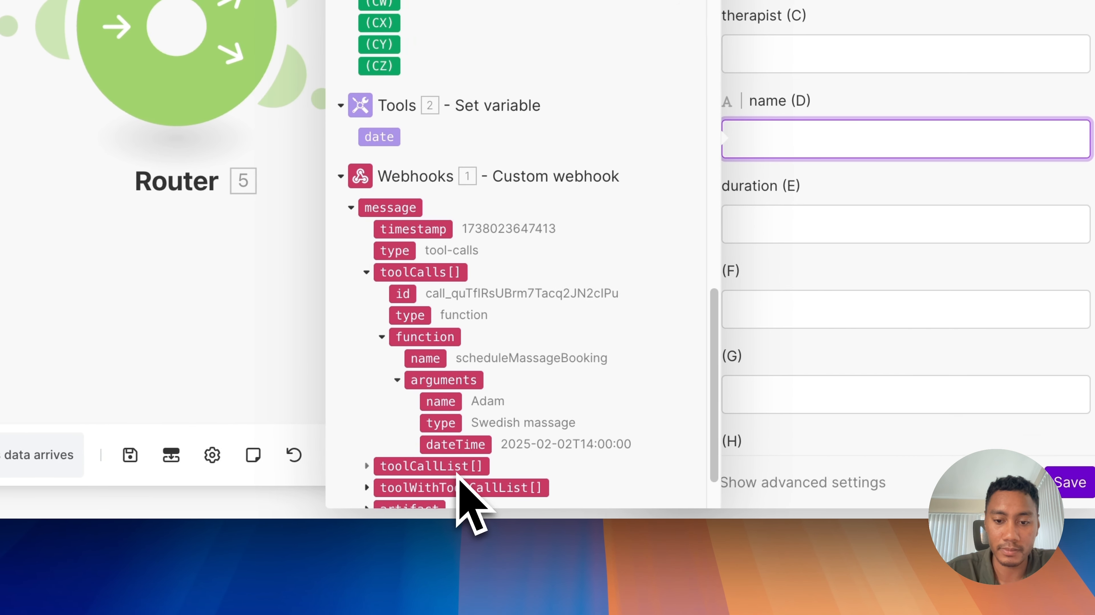
click(443, 402)
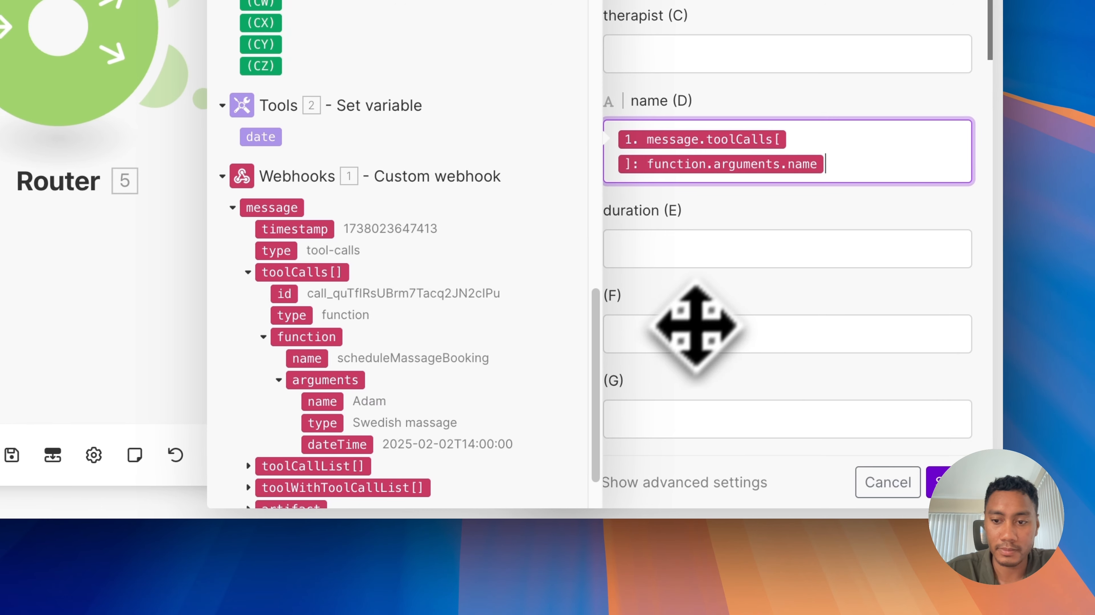
click(946, 481)
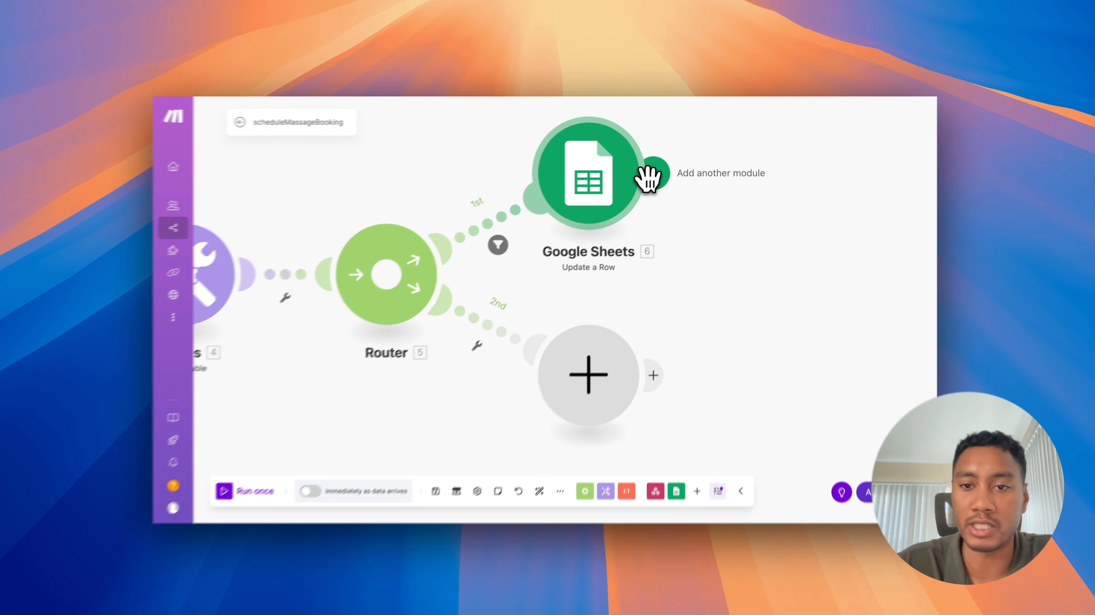
Add a Webhook response module after the Update a Row module on the first route
click(652, 173)
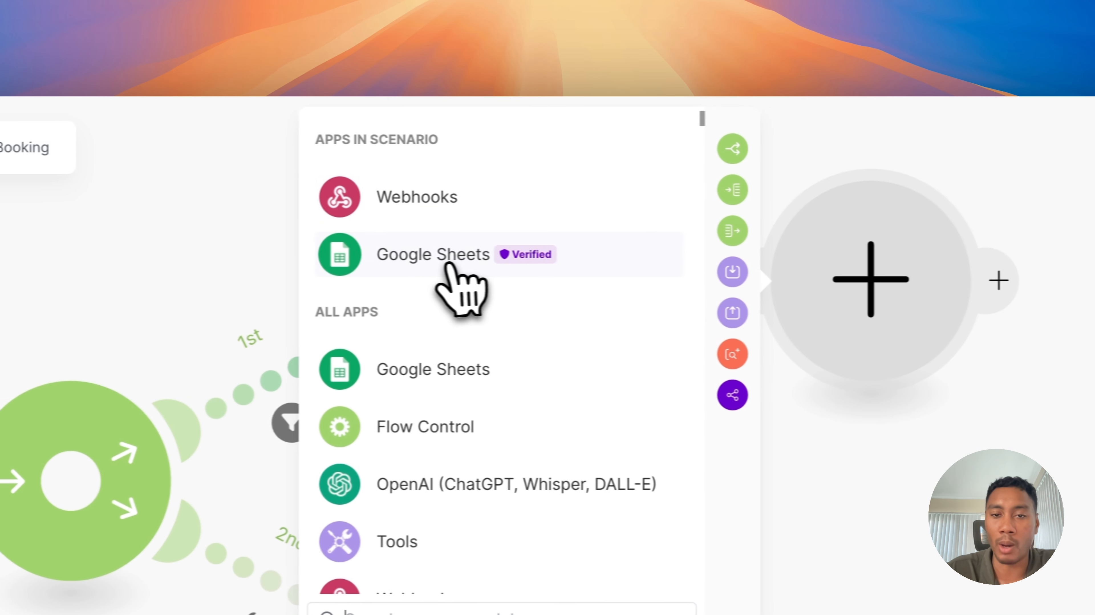
click(424, 196)
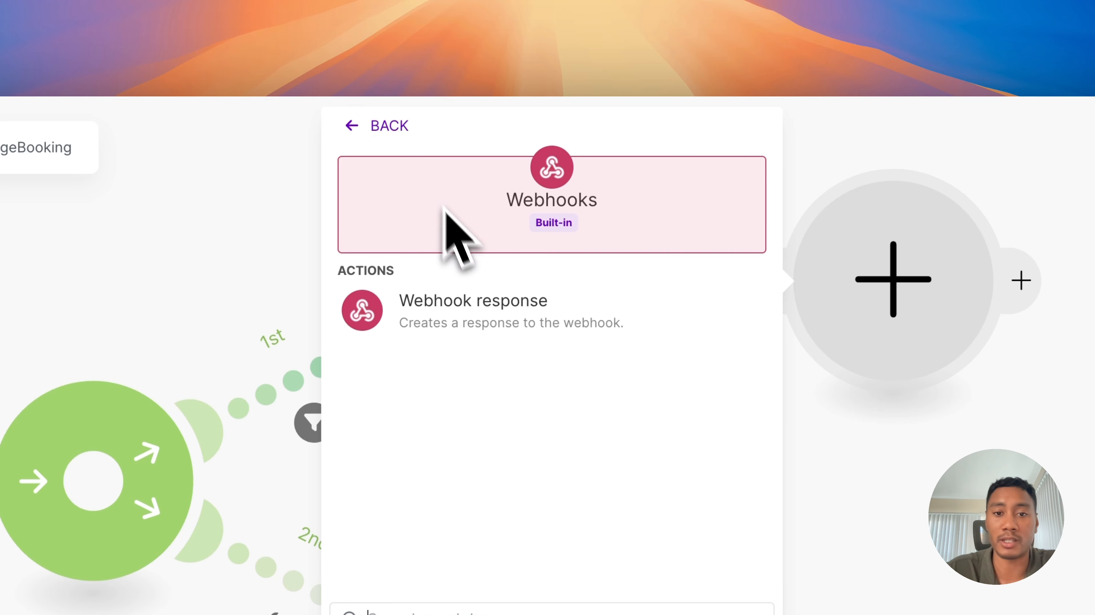
click(486, 312)
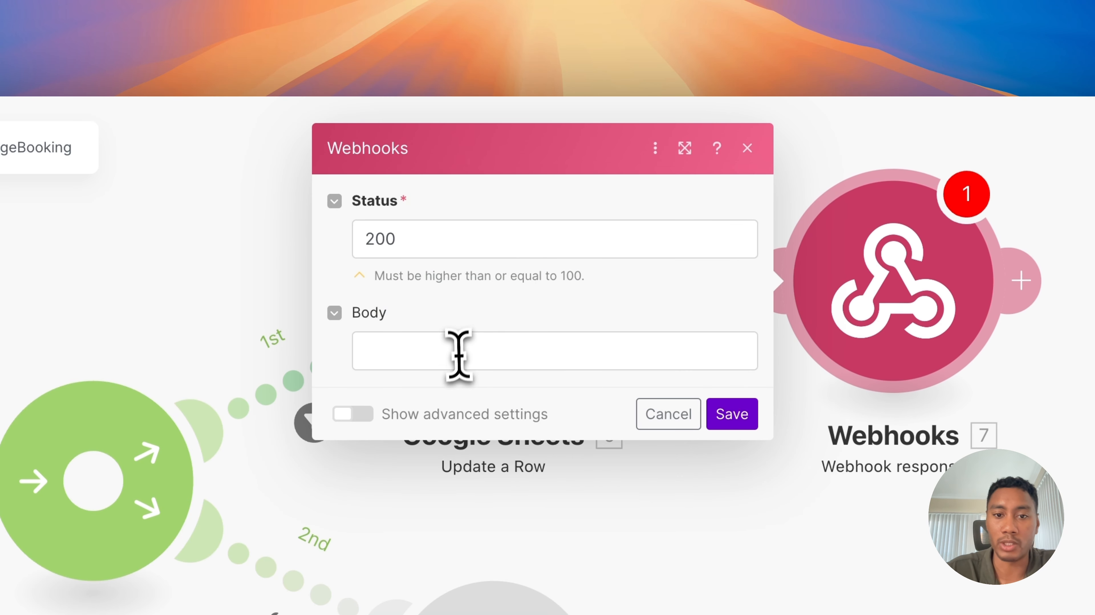
Enter a results JSON body with toolCallId as the webhook's toolCalls id and result "The booking was successful with" plus the therapist variable and a period
click(457, 353)
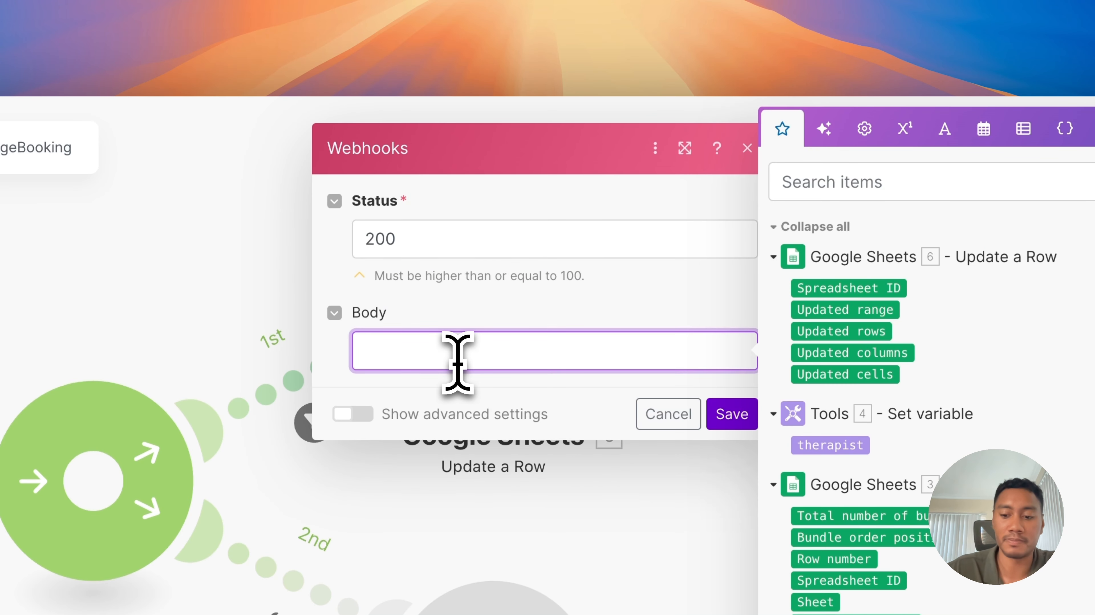
text({)
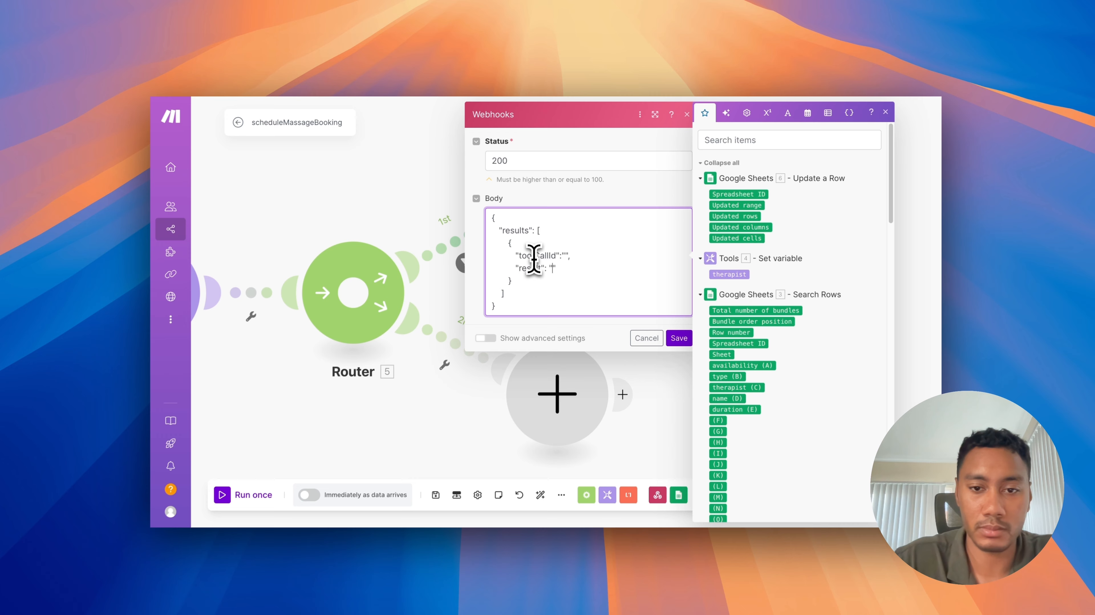
text(The booking was successful)
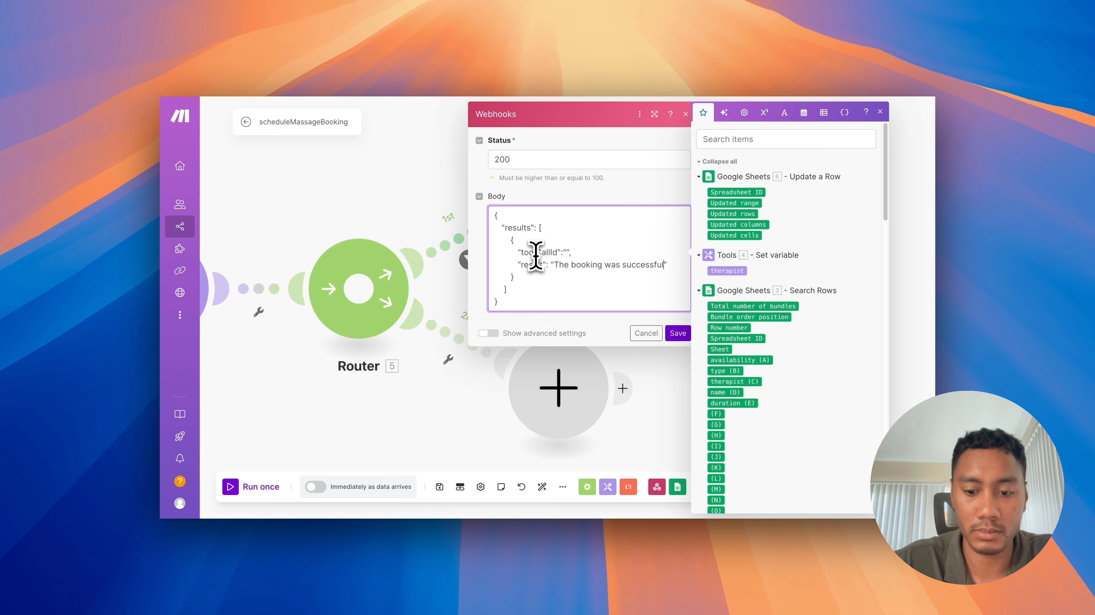
text(th)
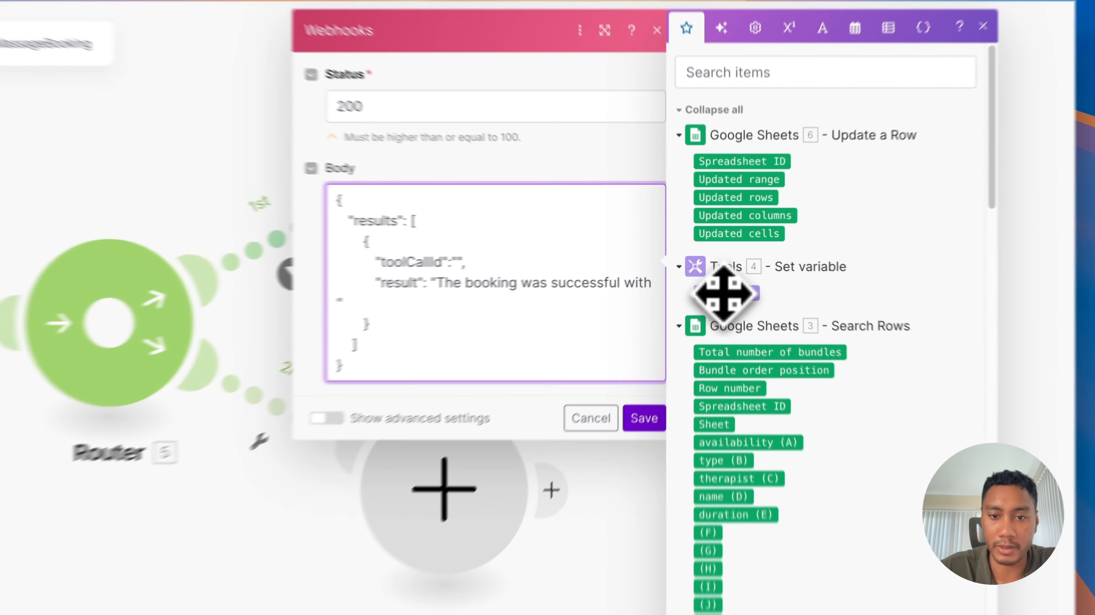
click(718, 272)
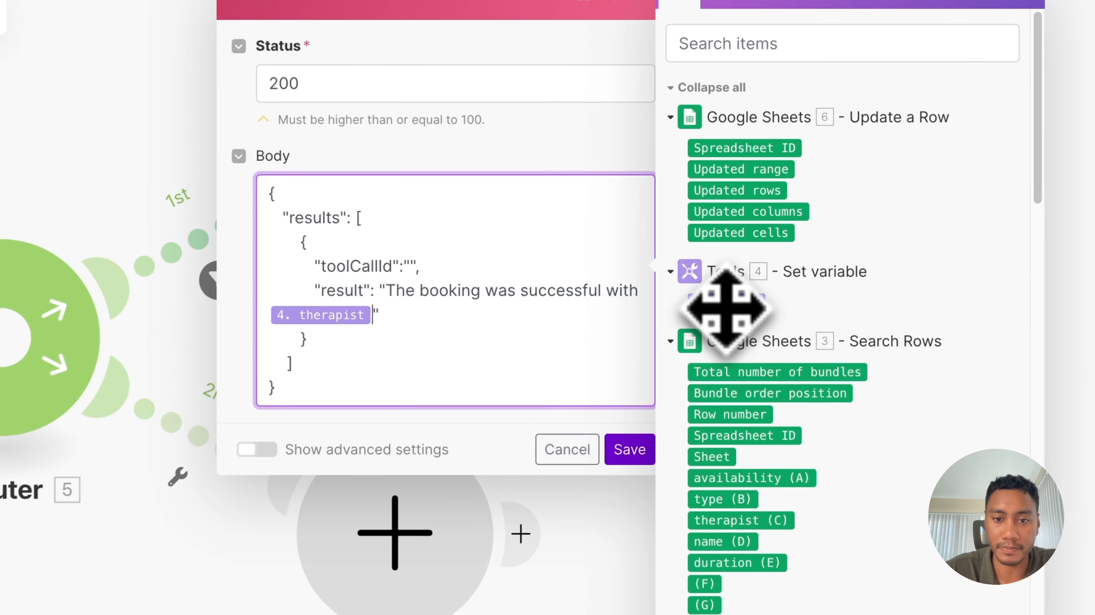
text(.)
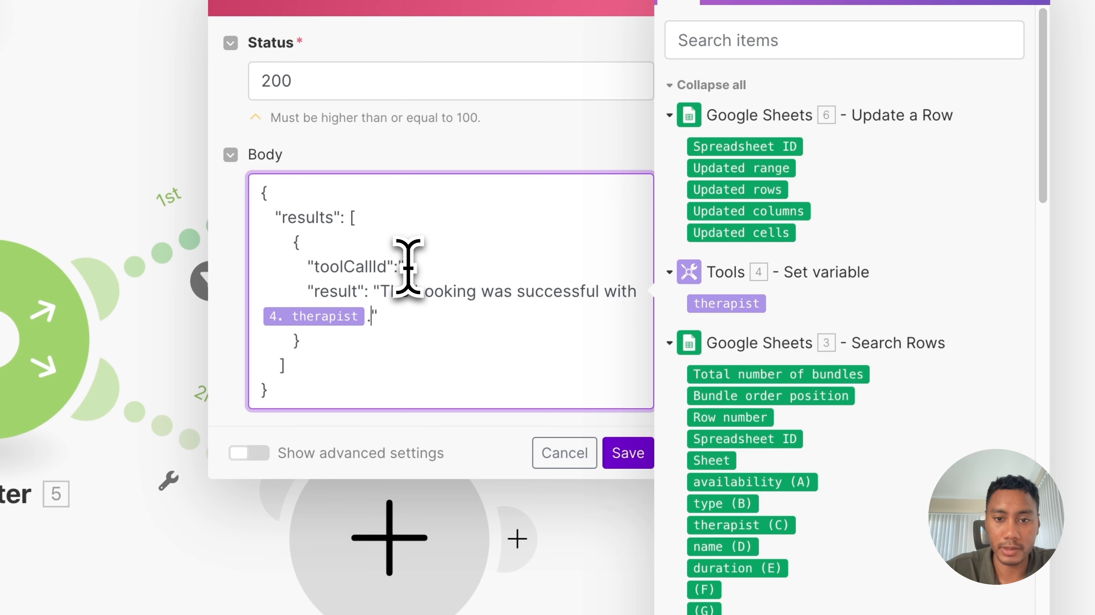
scroll(757, 306, down, 20)
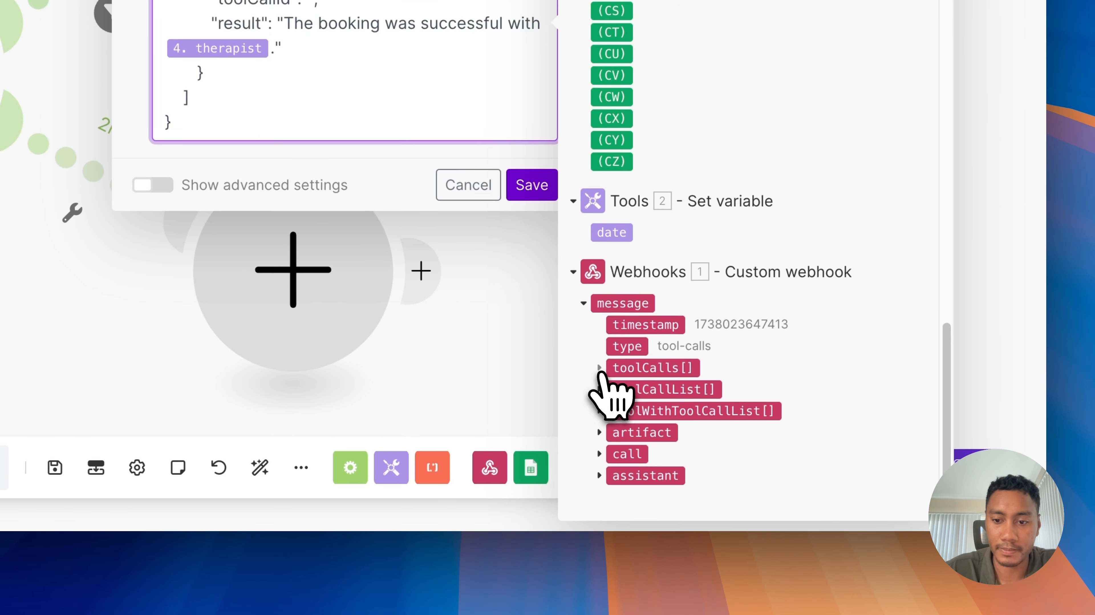
click(563, 465)
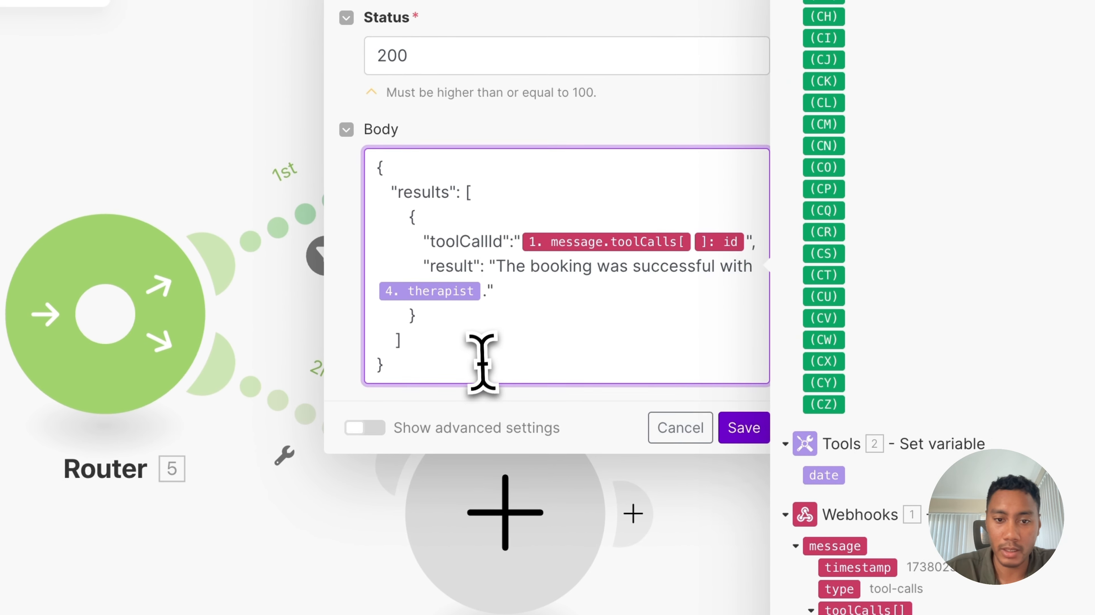
Copy the entire JSON body of the Webhook response and save the module
drag(482, 361, 333, 148)
key(ctrl+c)
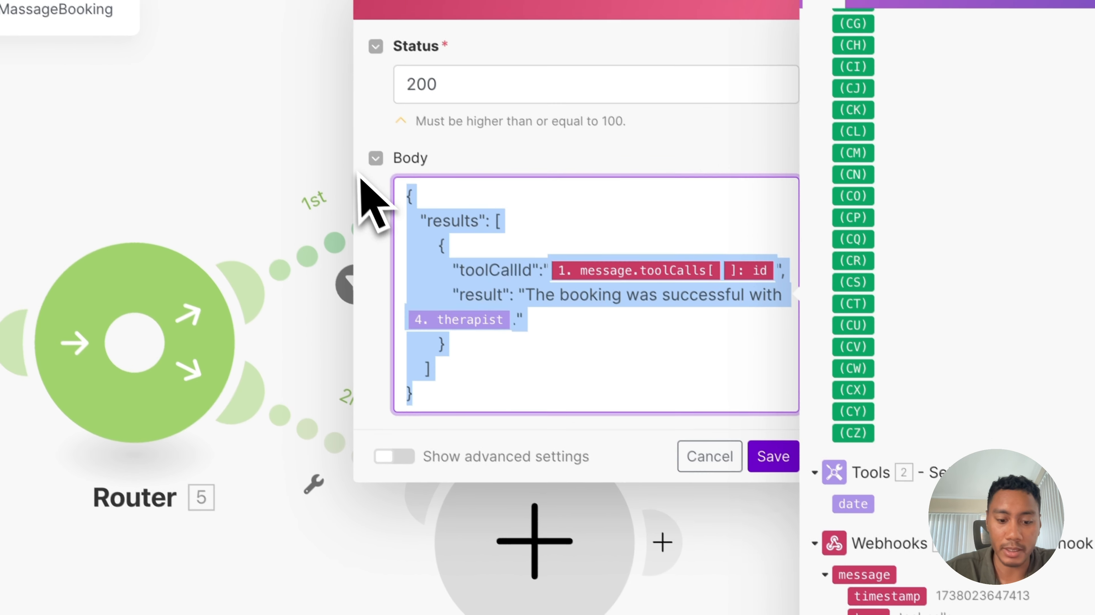
click(784, 466)
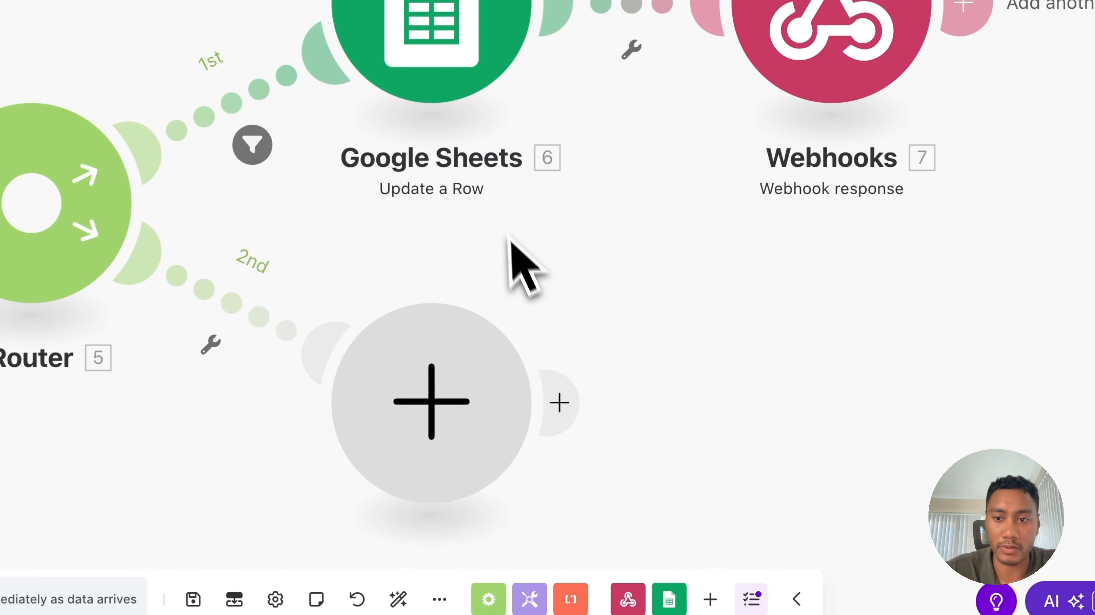
Add a Webhook response module on the router's second route and paste the copied JSON into its Body
click(445, 399)
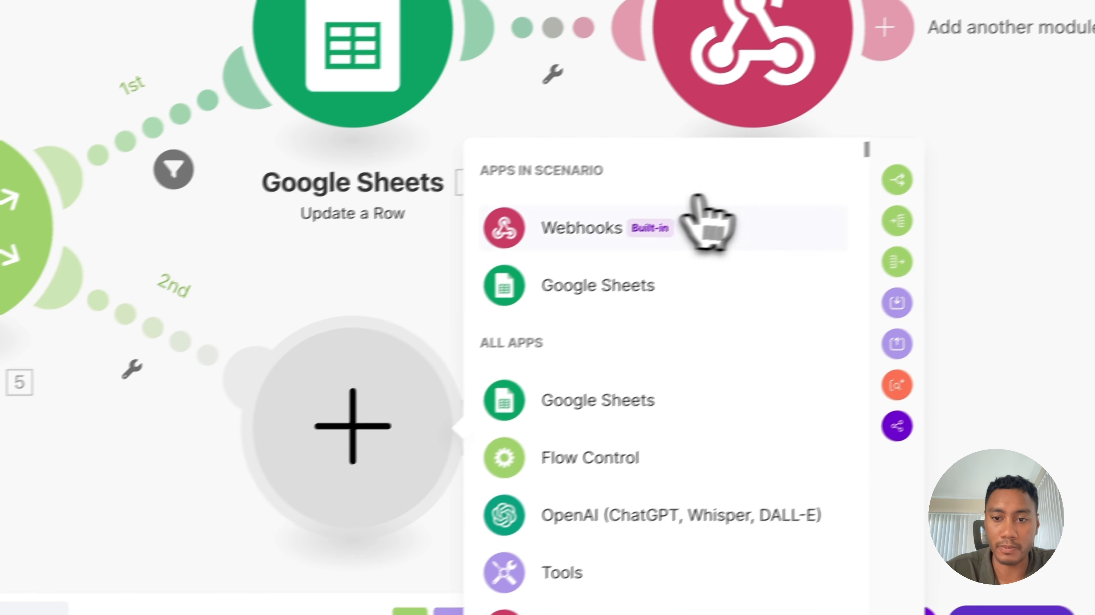
click(770, 196)
click(574, 344)
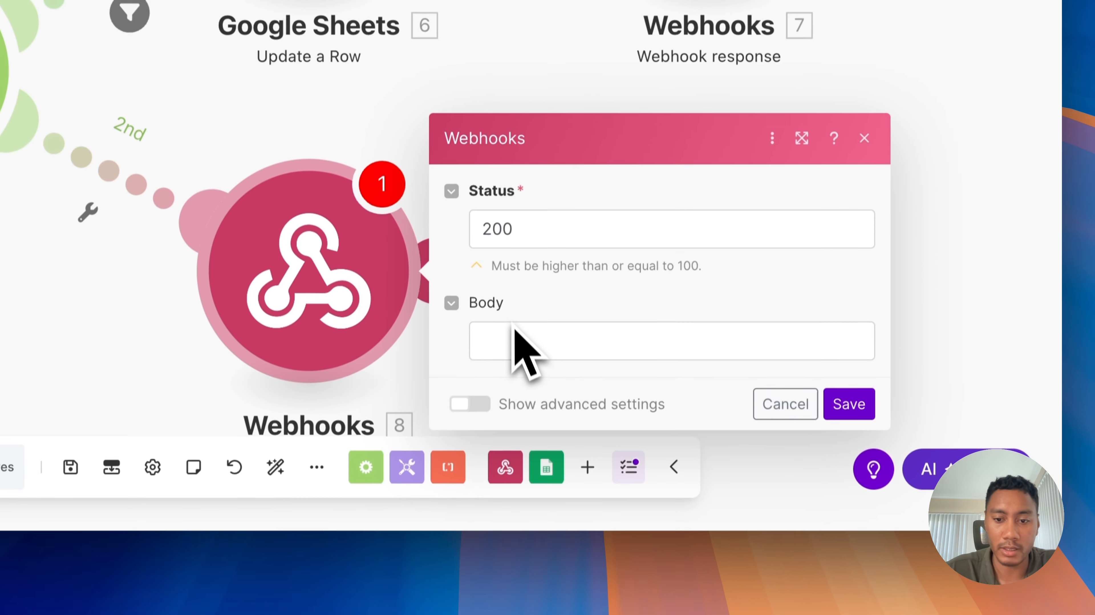
click(514, 329)
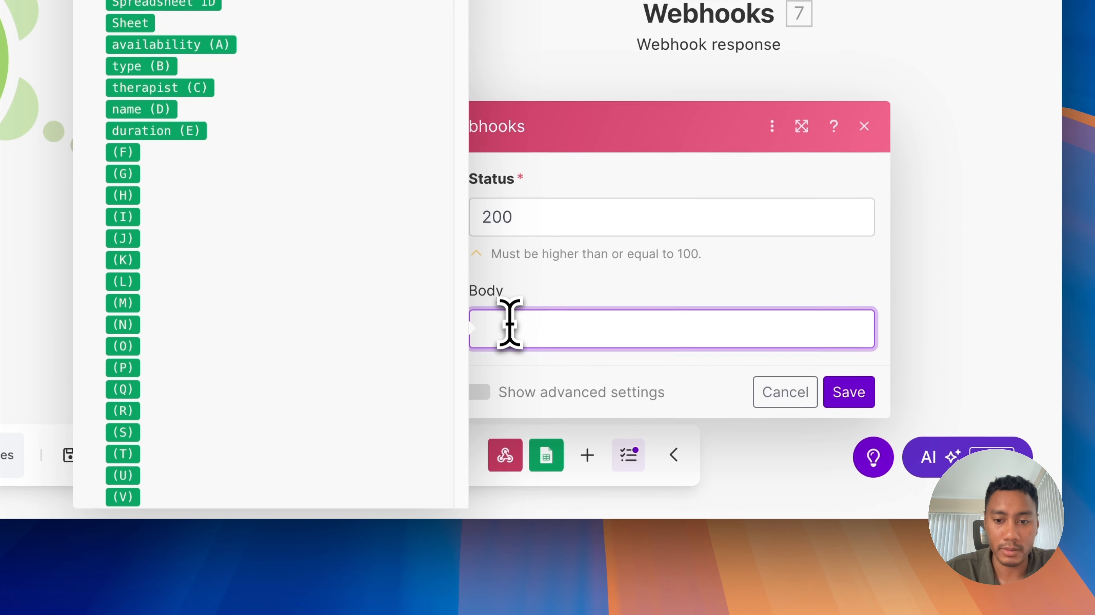
key(ctrl+v)
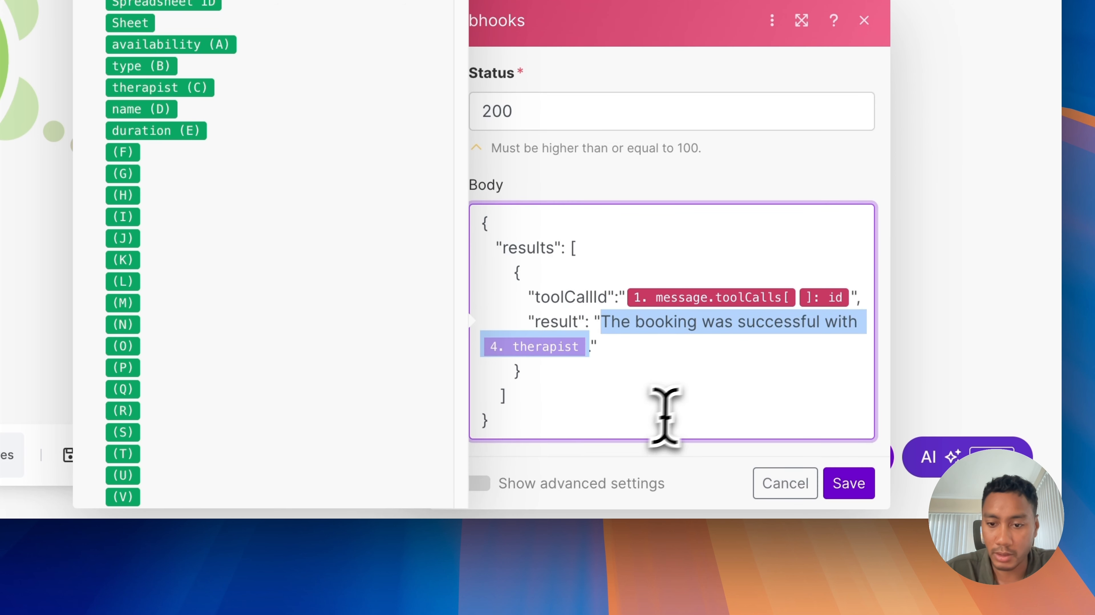
Change the result text in the second route's response body to "The booking was unsuccessful" and save the module
click(683, 383)
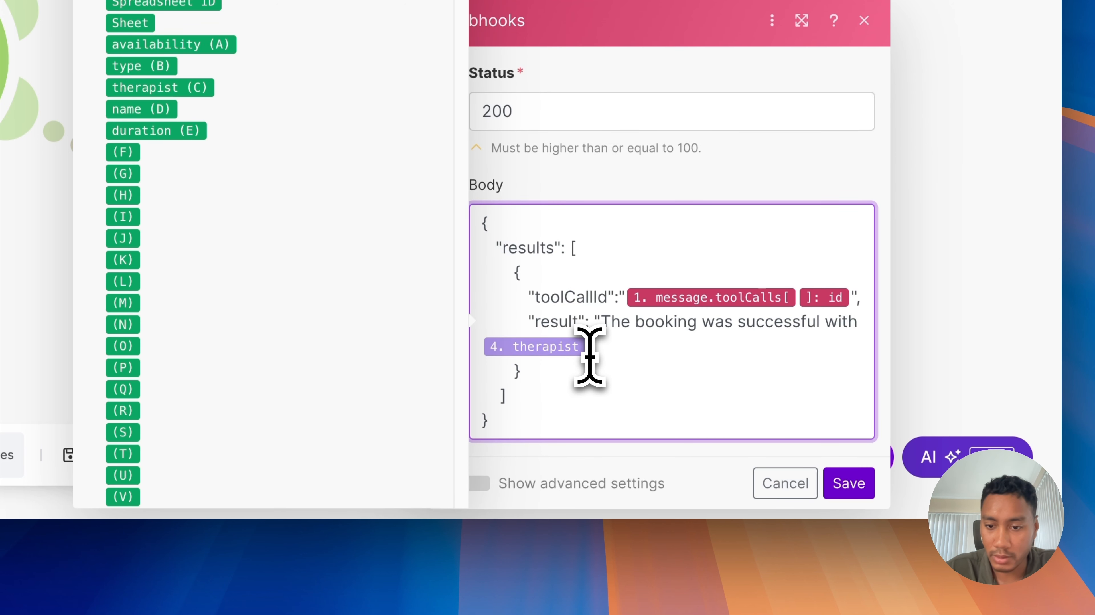
key(BackSpace)
key(BackSpace)
key(BackSpace)
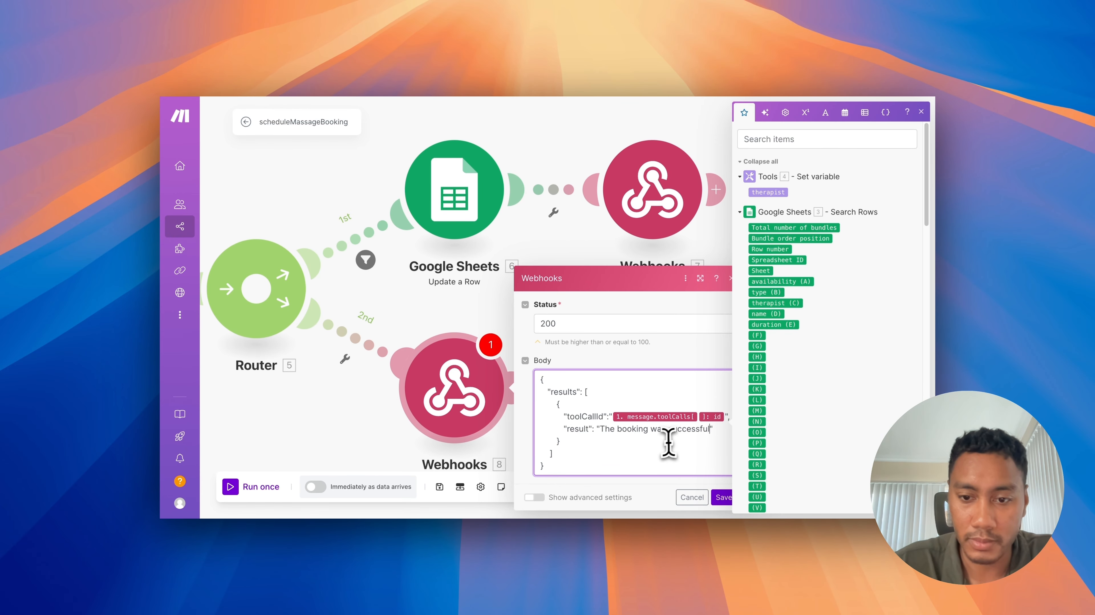
click(667, 429)
text(un)
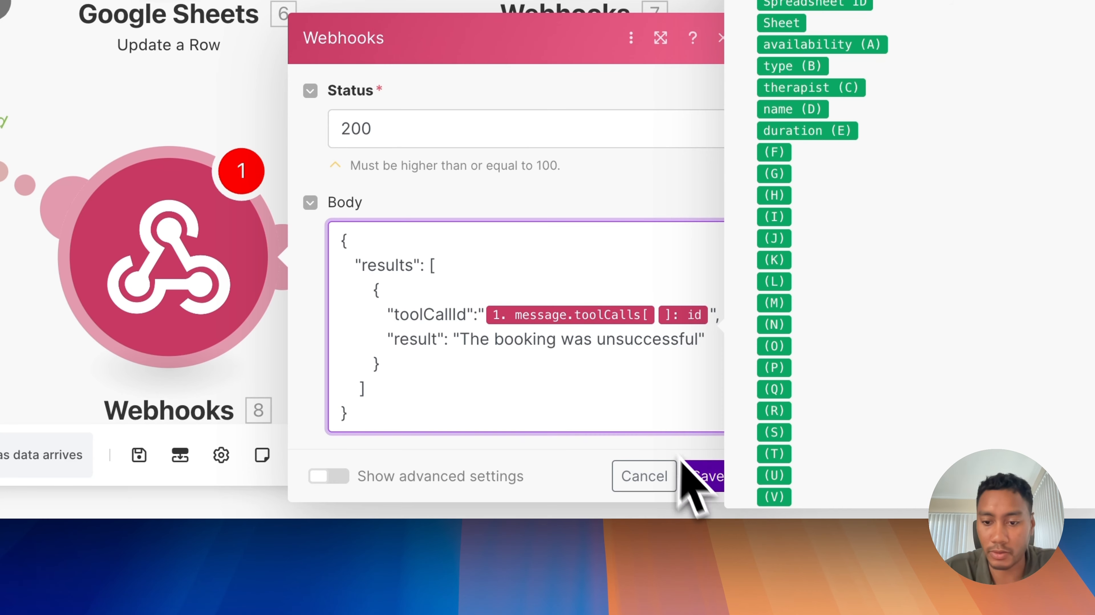
click(696, 474)
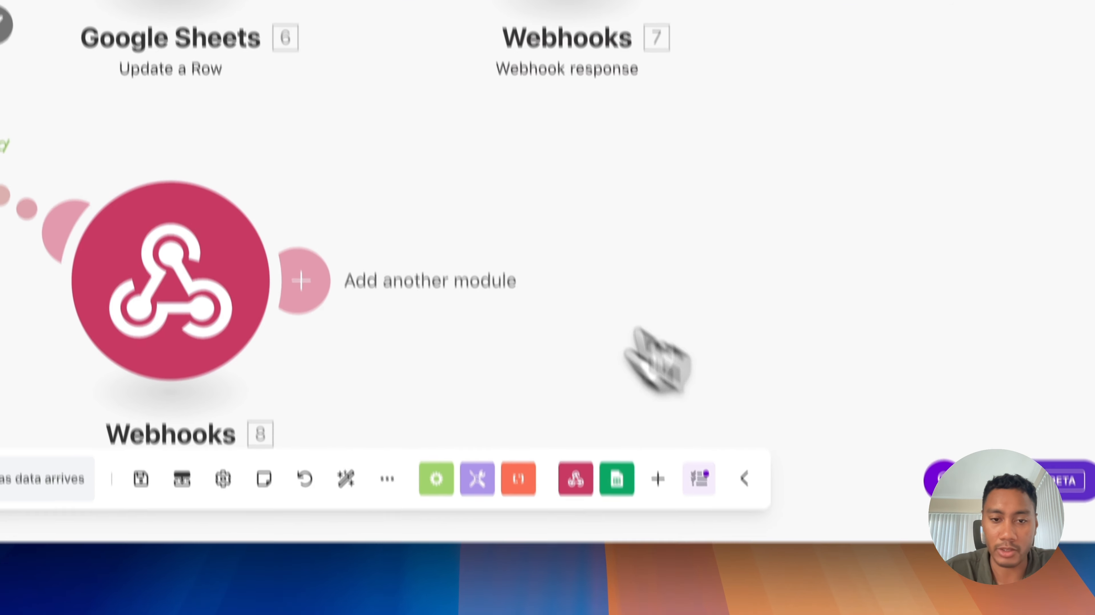
Run scheduleMassageBooking and the scenario containing the filterOpenings filter once each, both waiting for new webhook data
scroll(486, 340, down, 5)
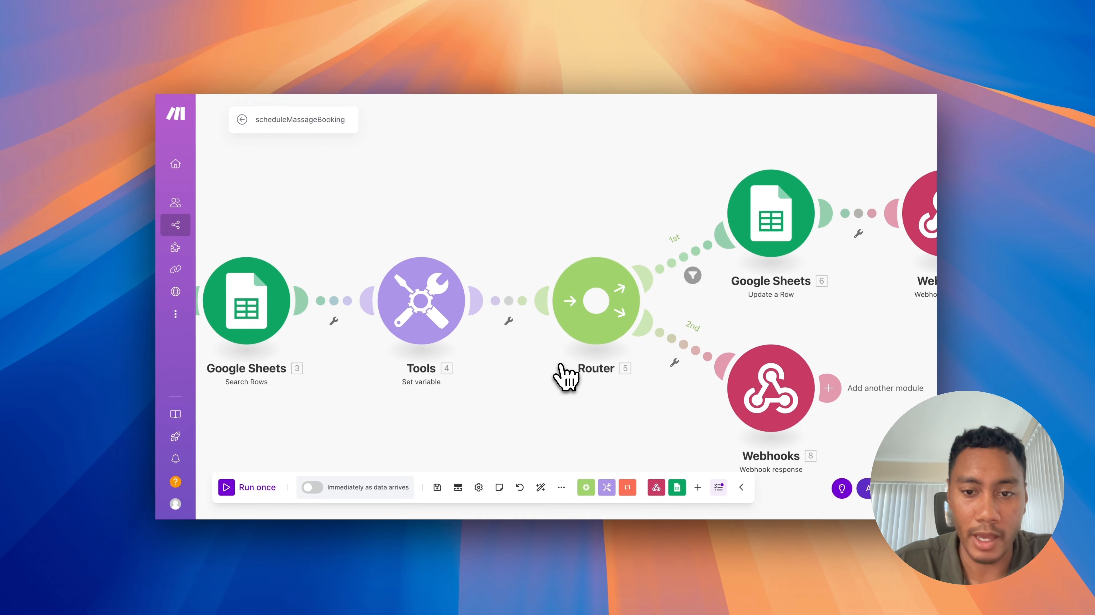
scroll(561, 365, down, 5)
scroll(562, 366, up, 3)
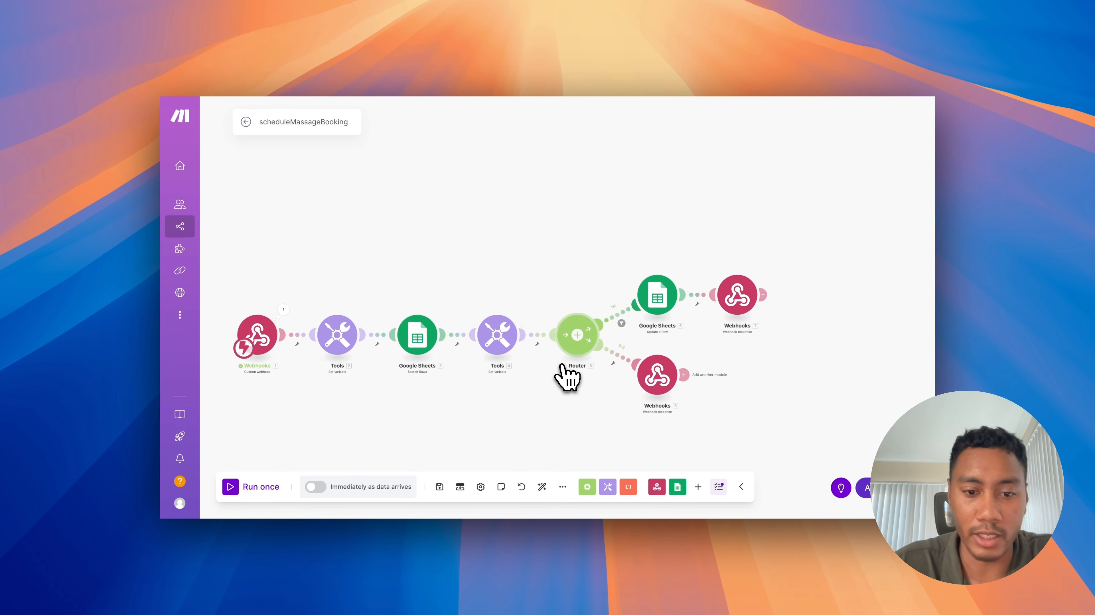
scroll(567, 377, down, 5)
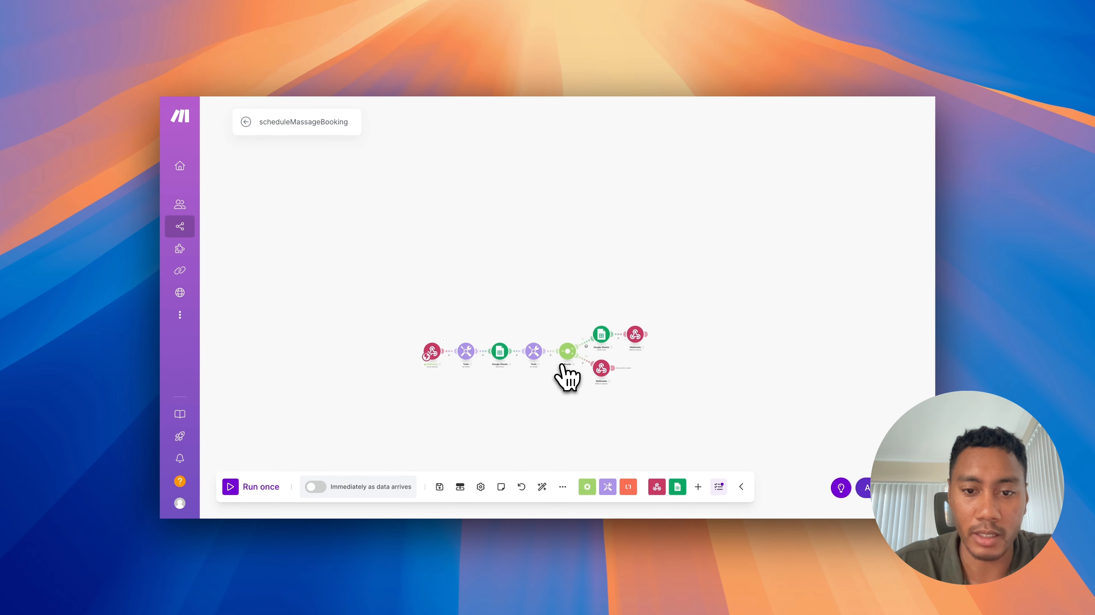
scroll(562, 366, up, 5)
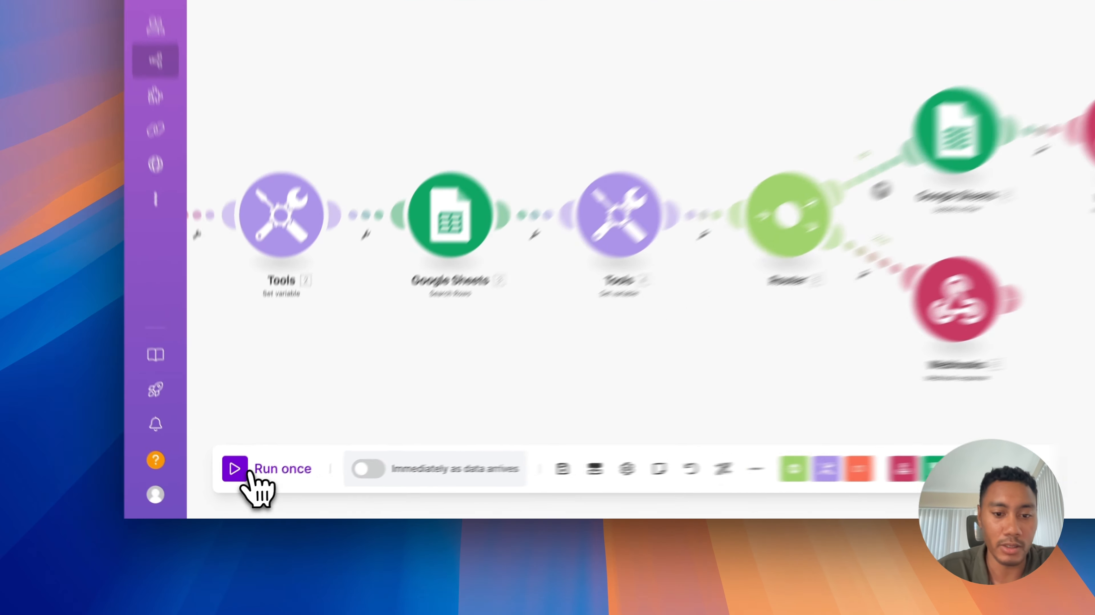
click(272, 493)
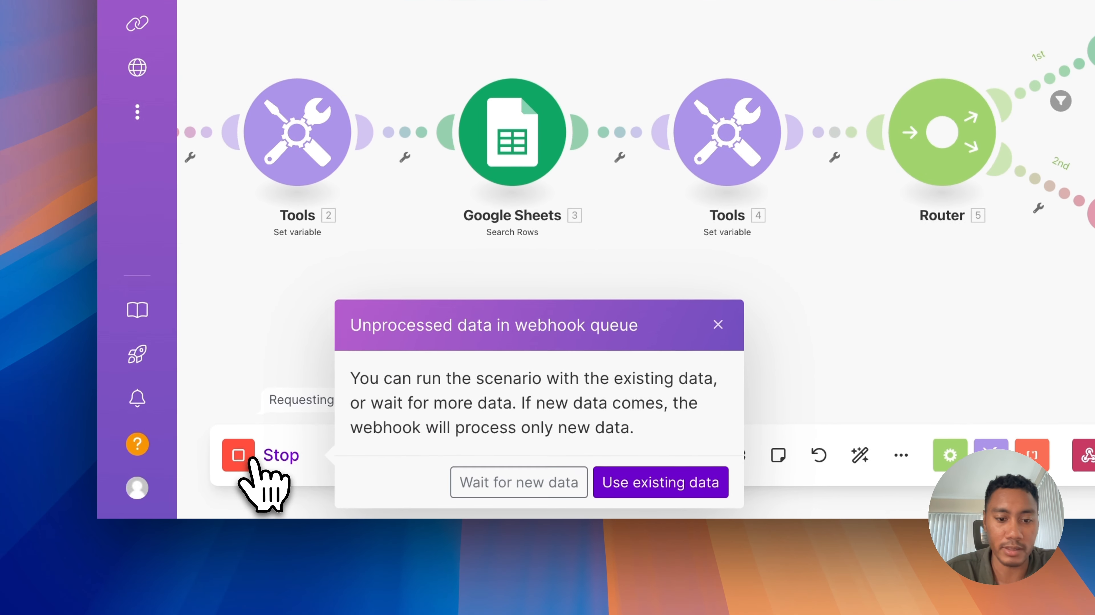
click(718, 324)
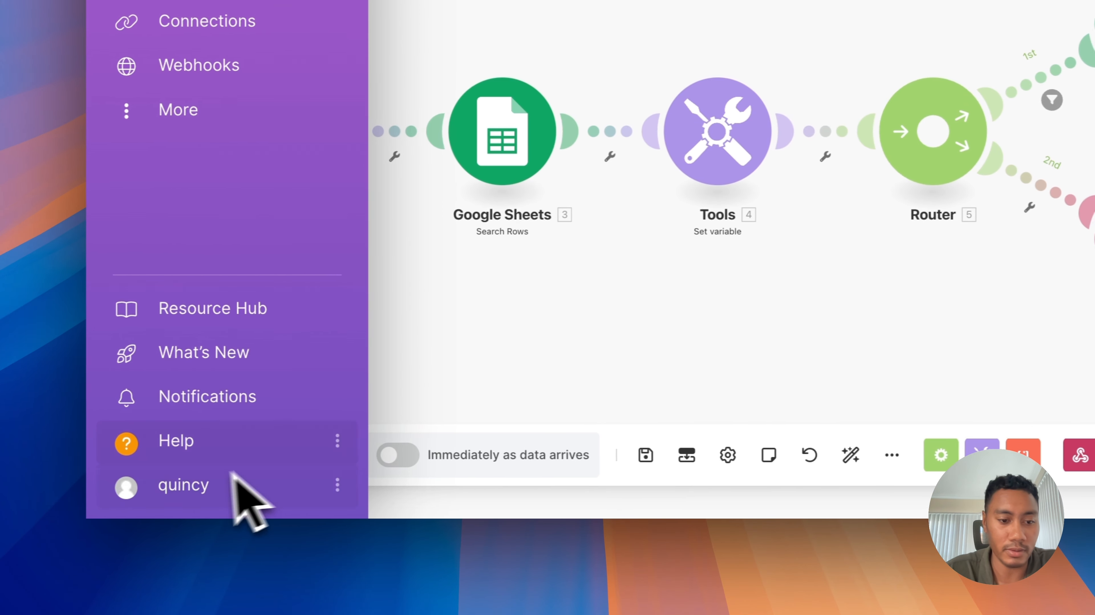
click(181, 459)
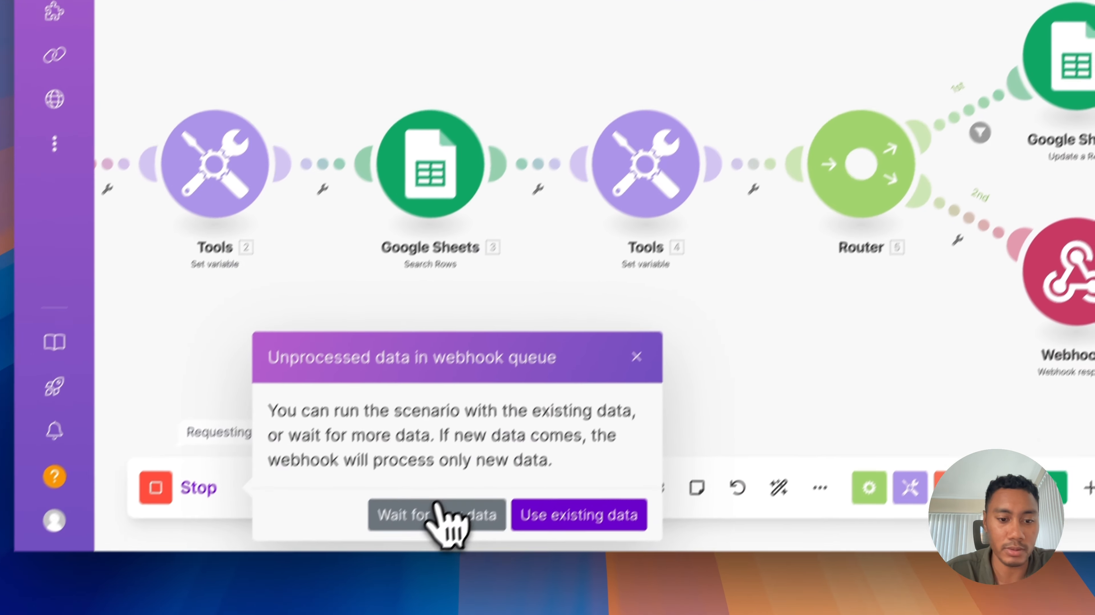
click(499, 508)
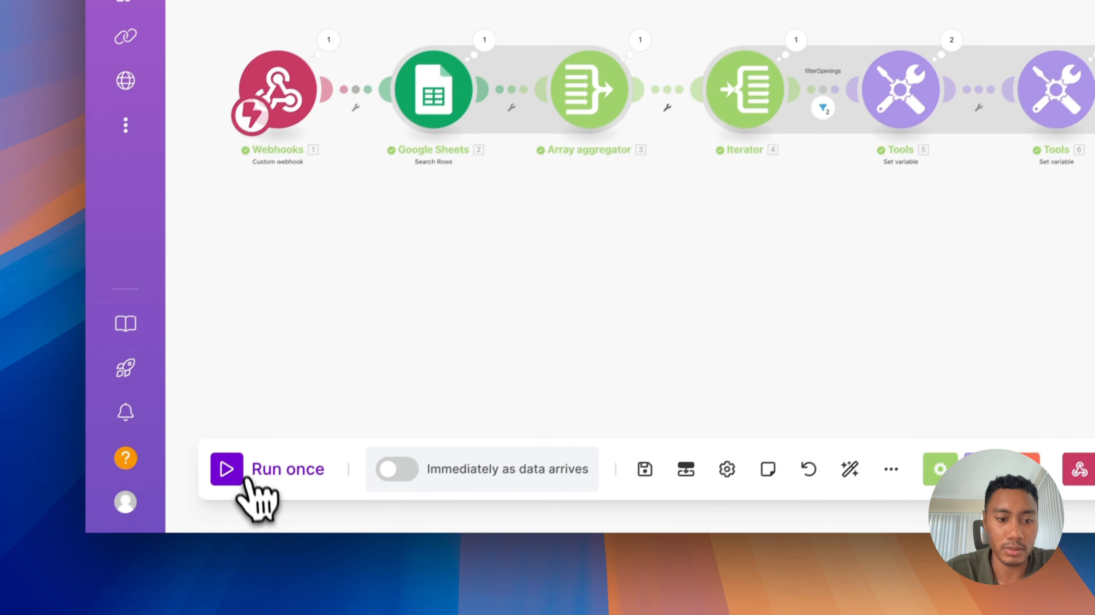
click(254, 488)
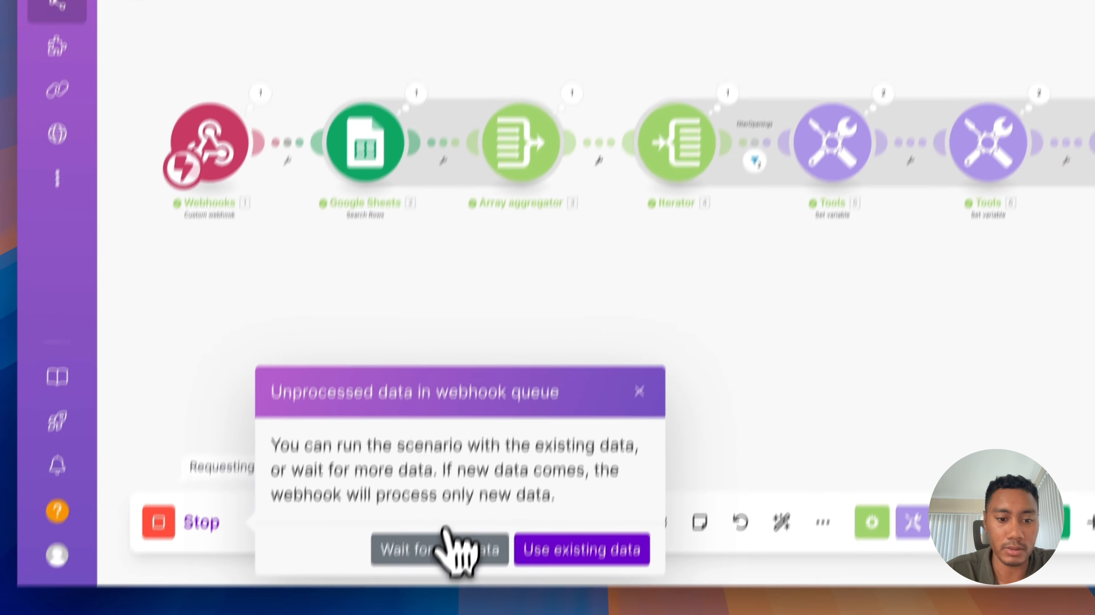
click(499, 533)
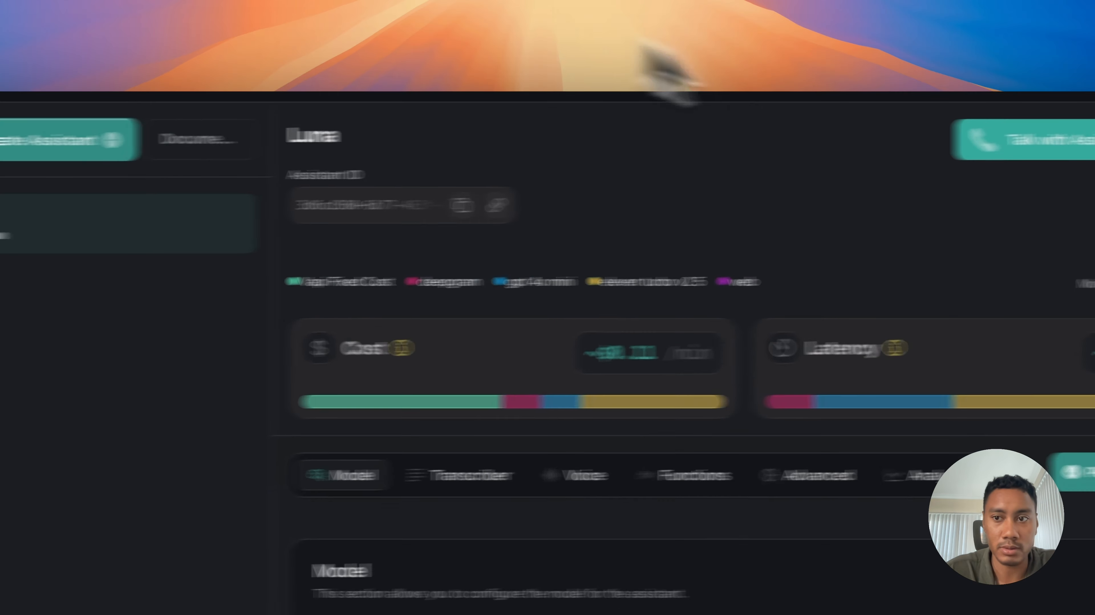
Switch to Vapi, hold and end a test call with the Luna assistant, and inspect the booked client's name cell in the Google Sheet
click(856, 151)
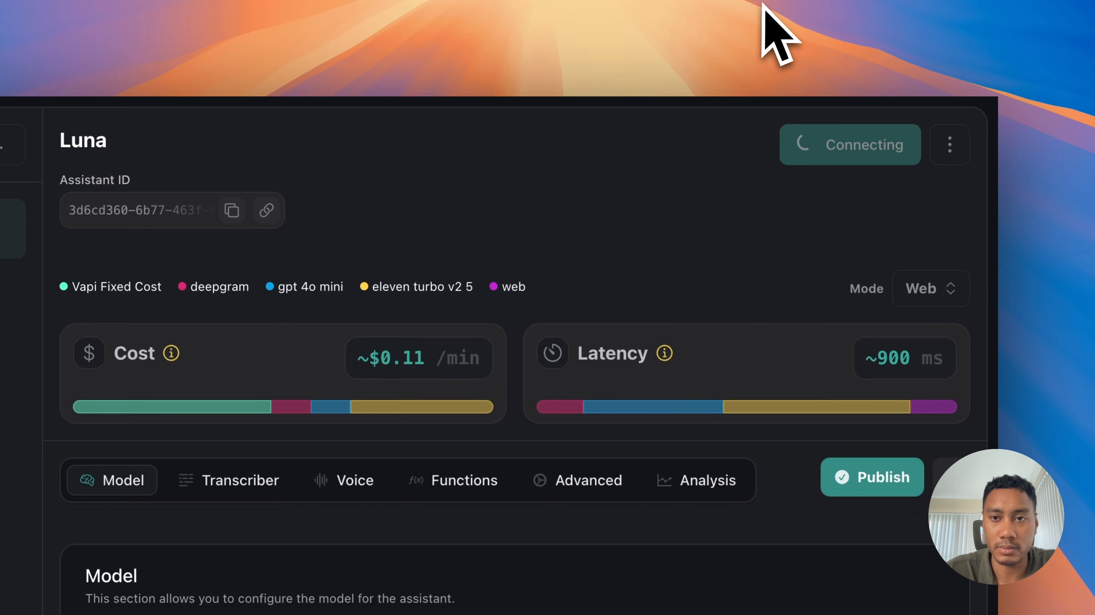
click(769, 27)
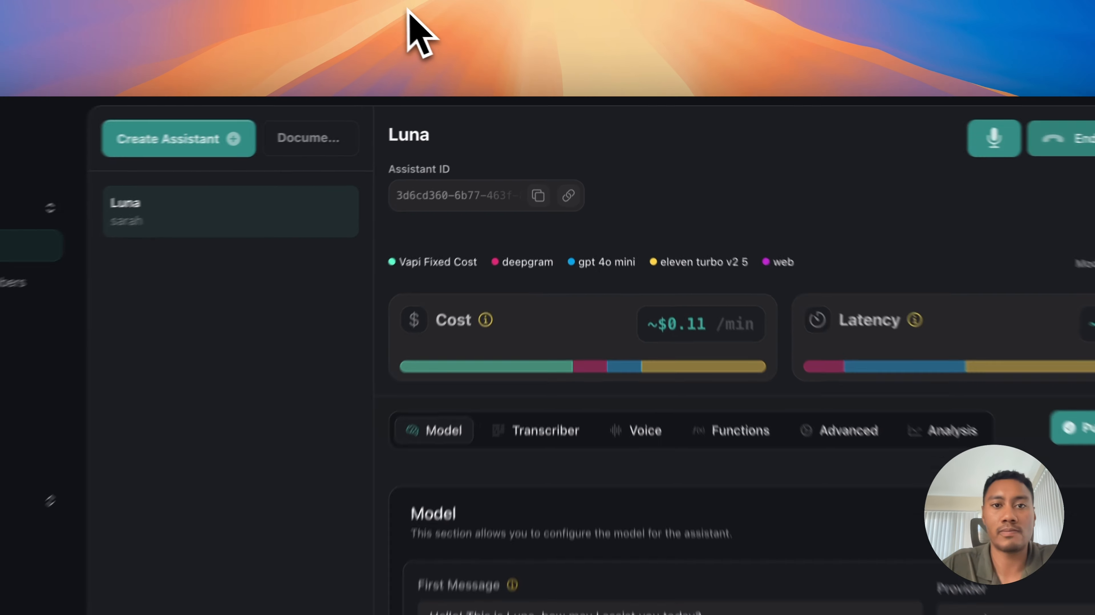
click(859, 155)
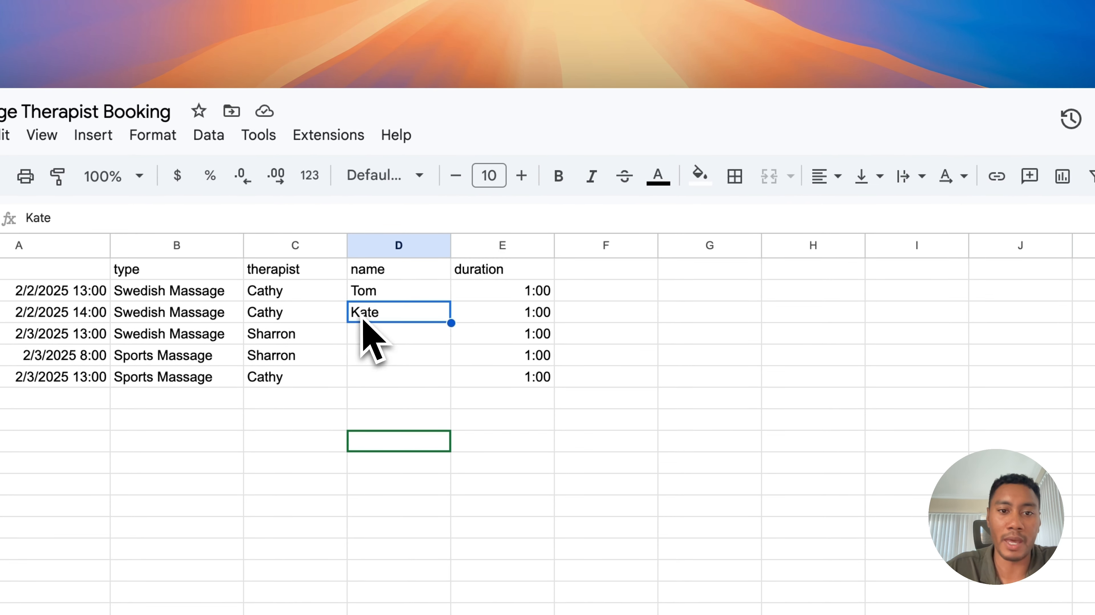
double_click(360, 319)
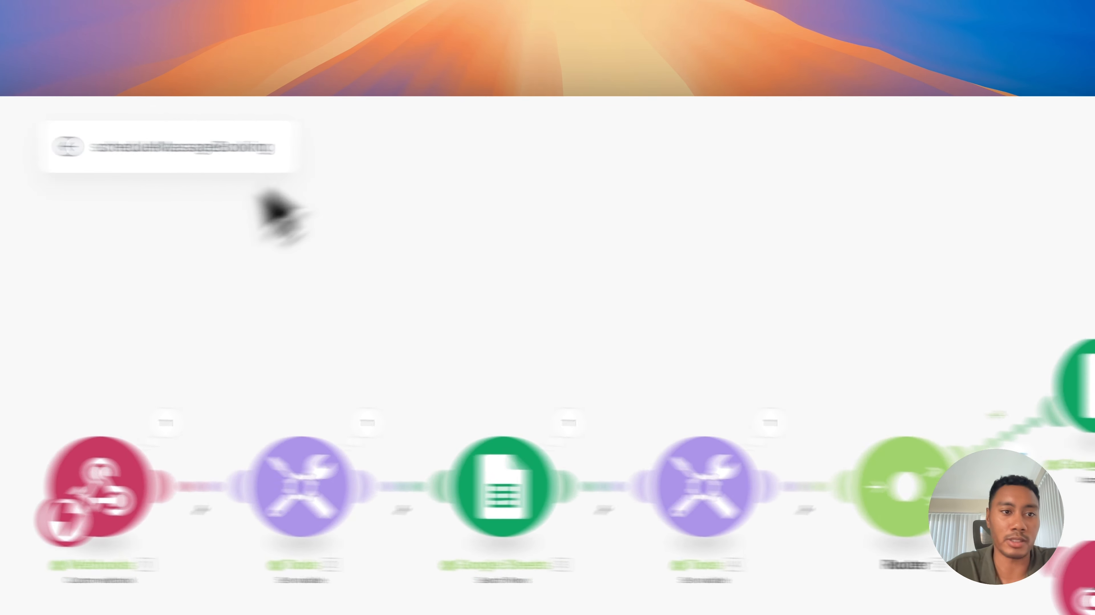
Open Make's team overview in a new browser tab and create a new scenario
mouse_move(110, 257)
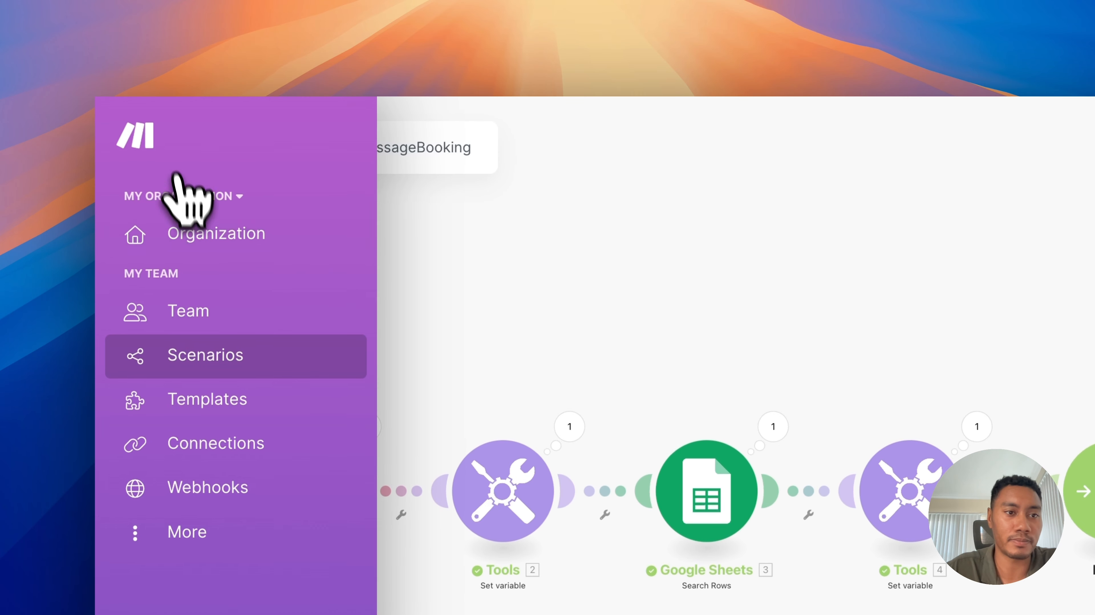
right_click(152, 143)
click(206, 158)
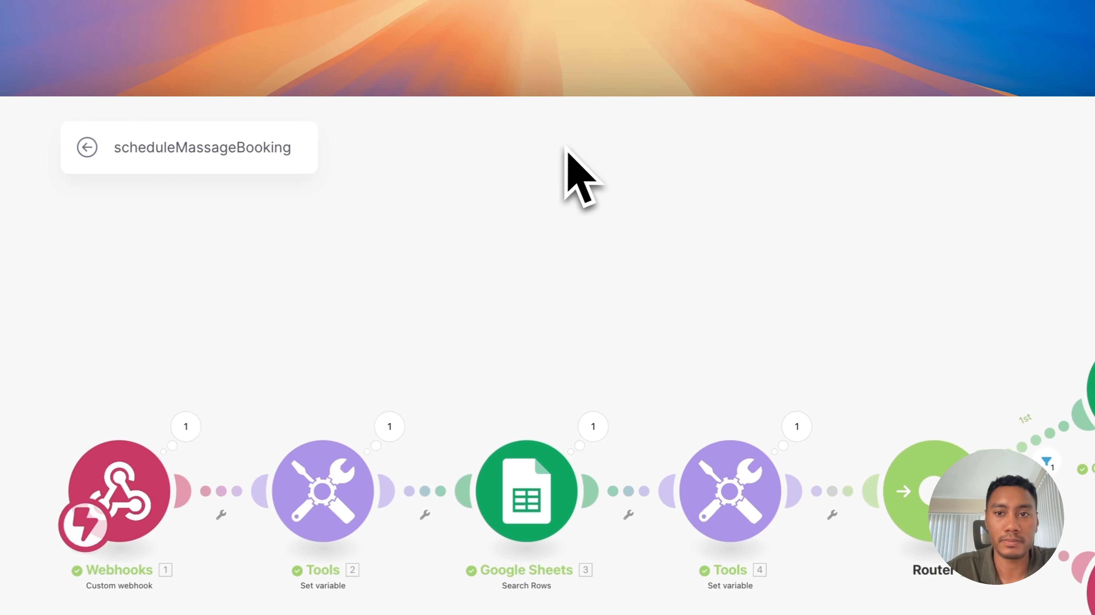
click(741, 2)
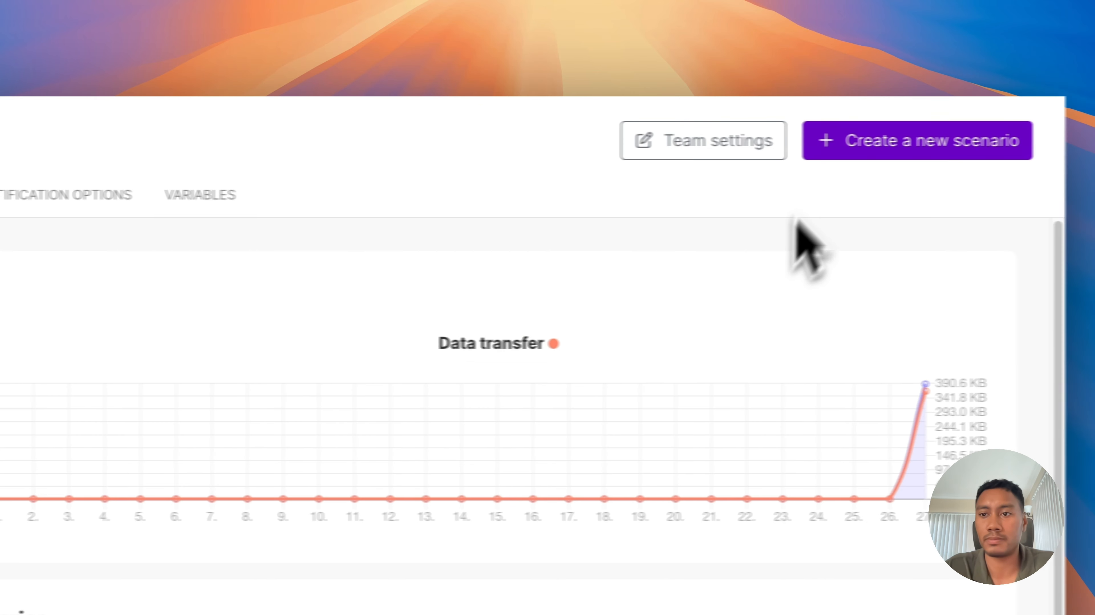
click(886, 146)
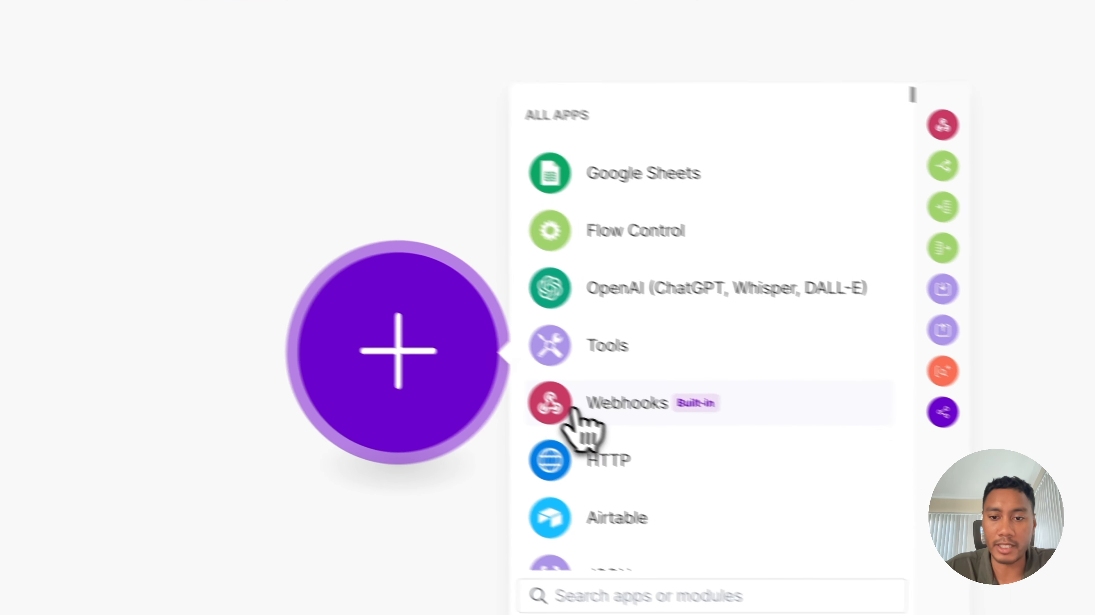
click(674, 439)
click(523, 407)
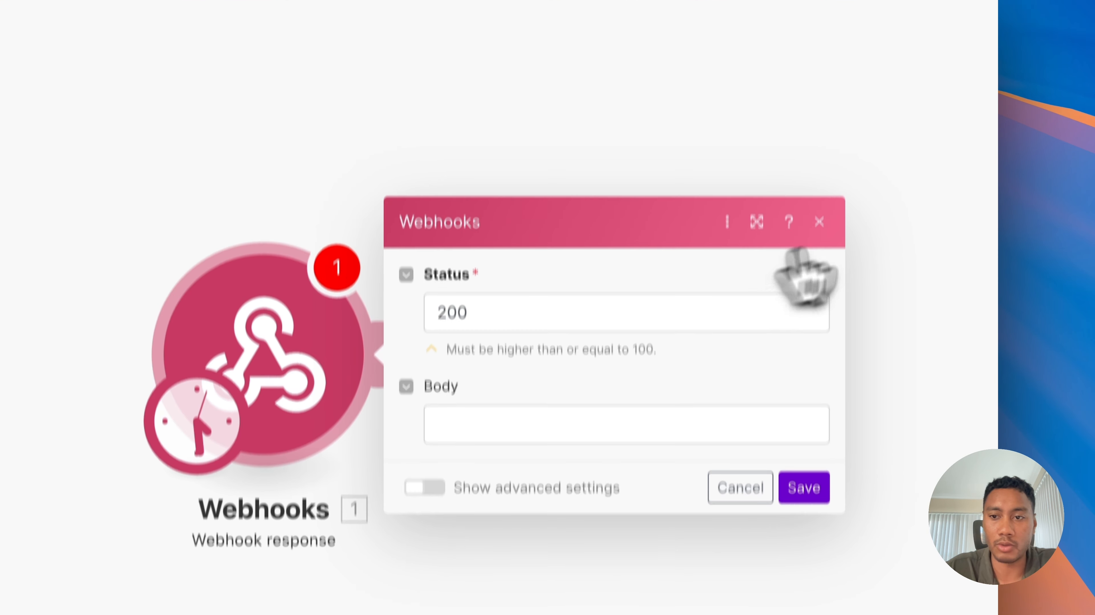
click(819, 184)
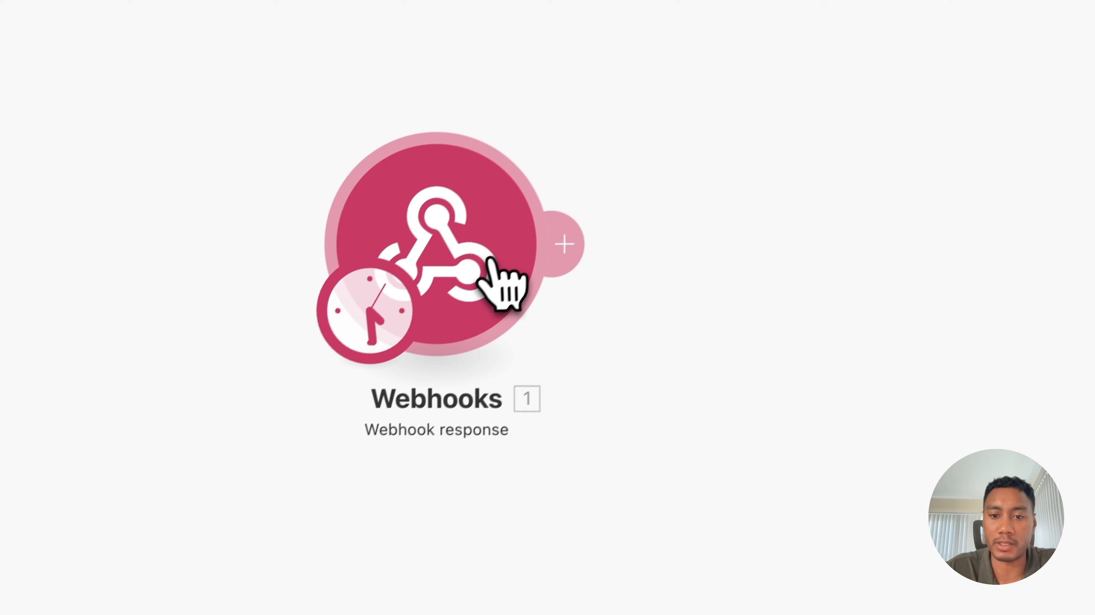
right_click(489, 259)
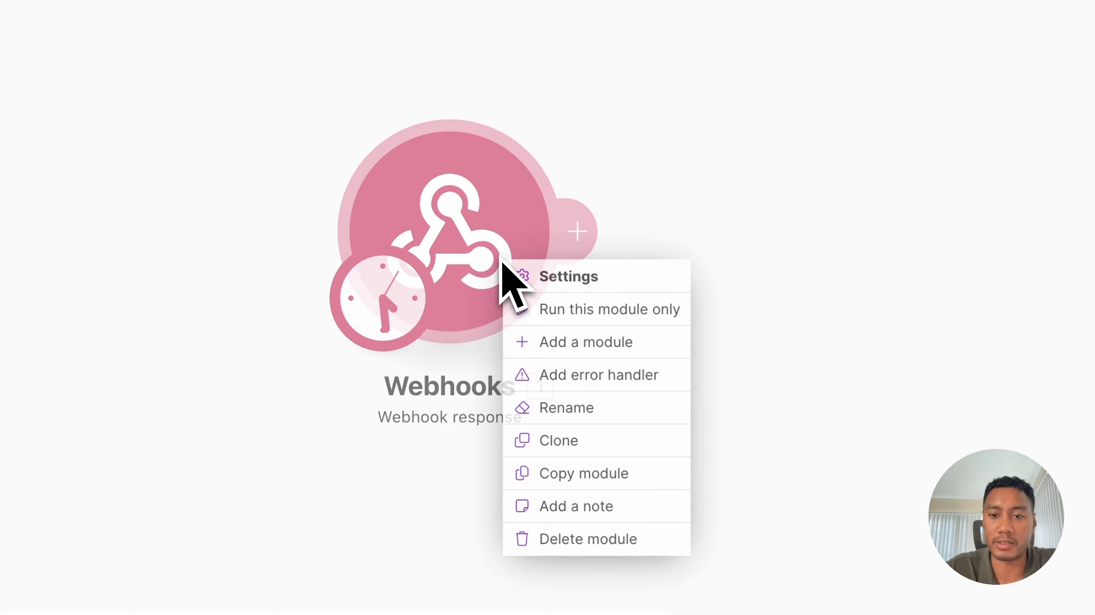
click(564, 549)
click(523, 196)
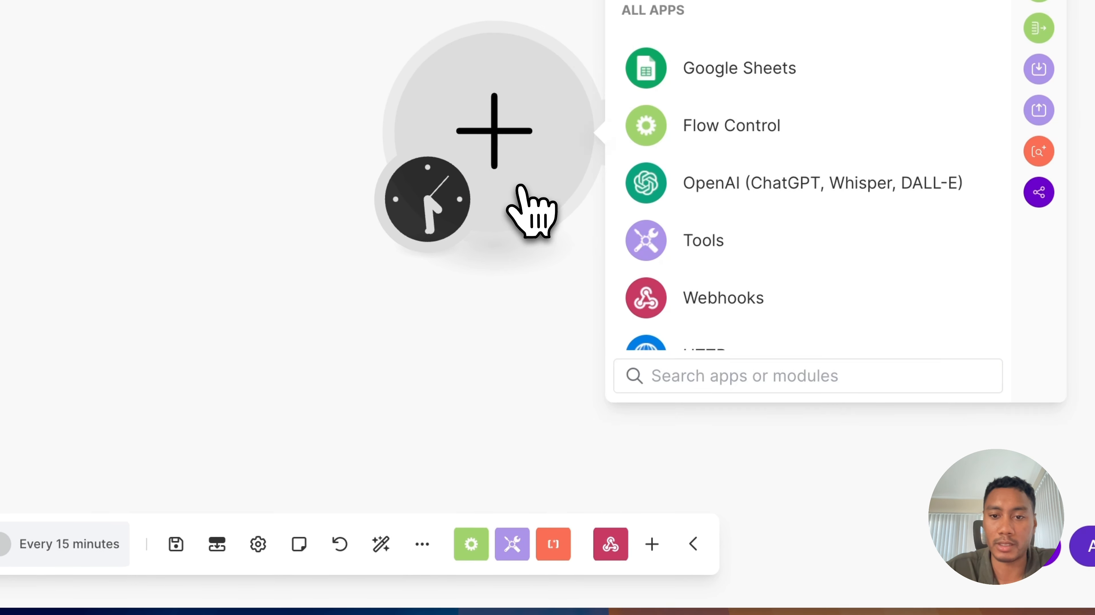
click(624, 125)
click(618, 295)
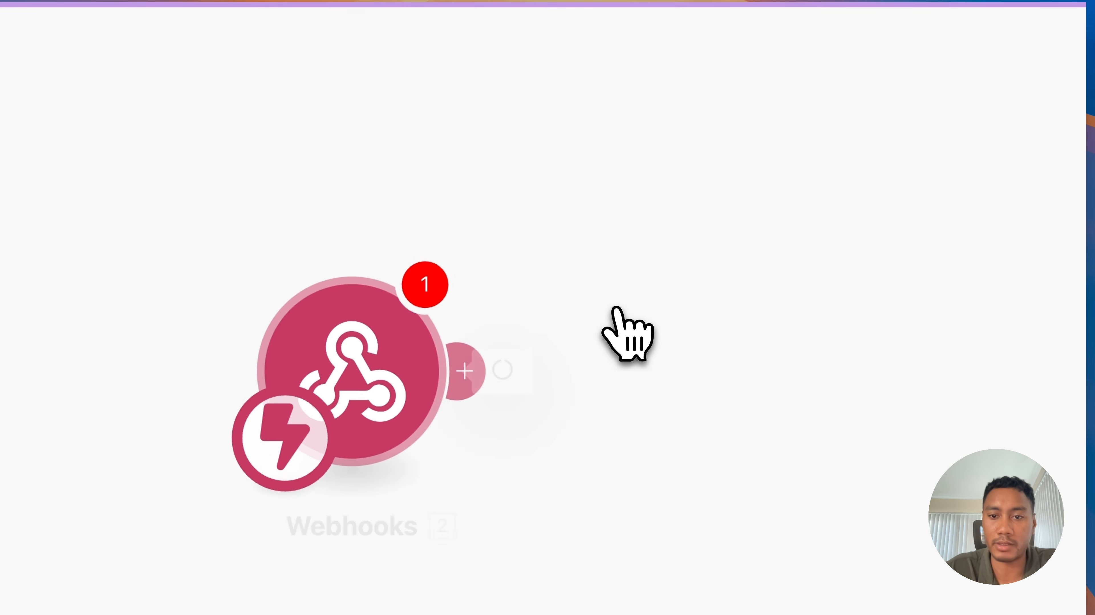
click(822, 267)
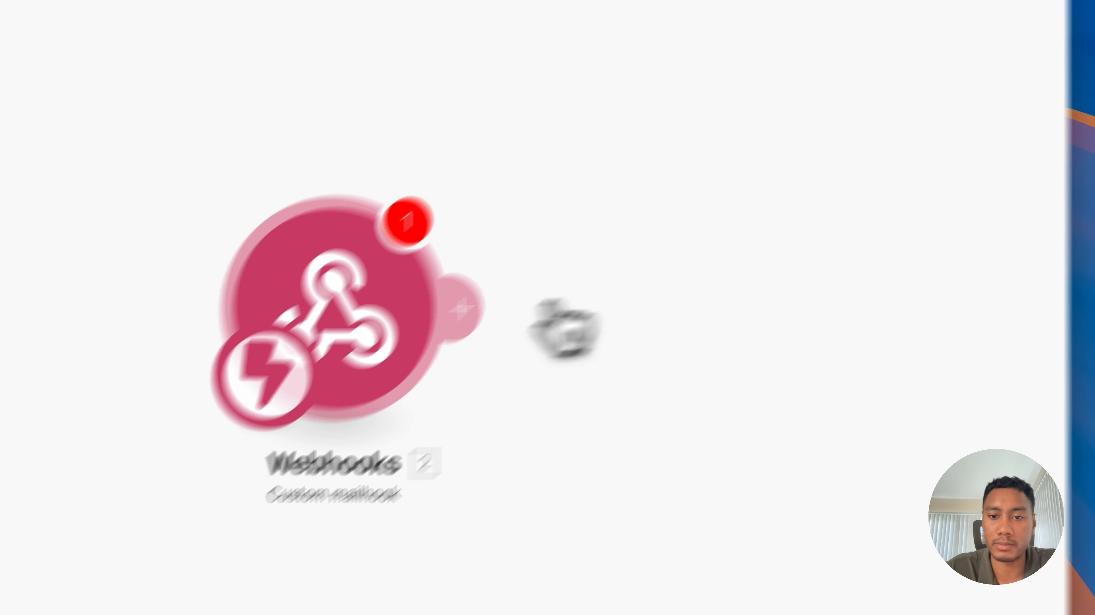
right_click(282, 397)
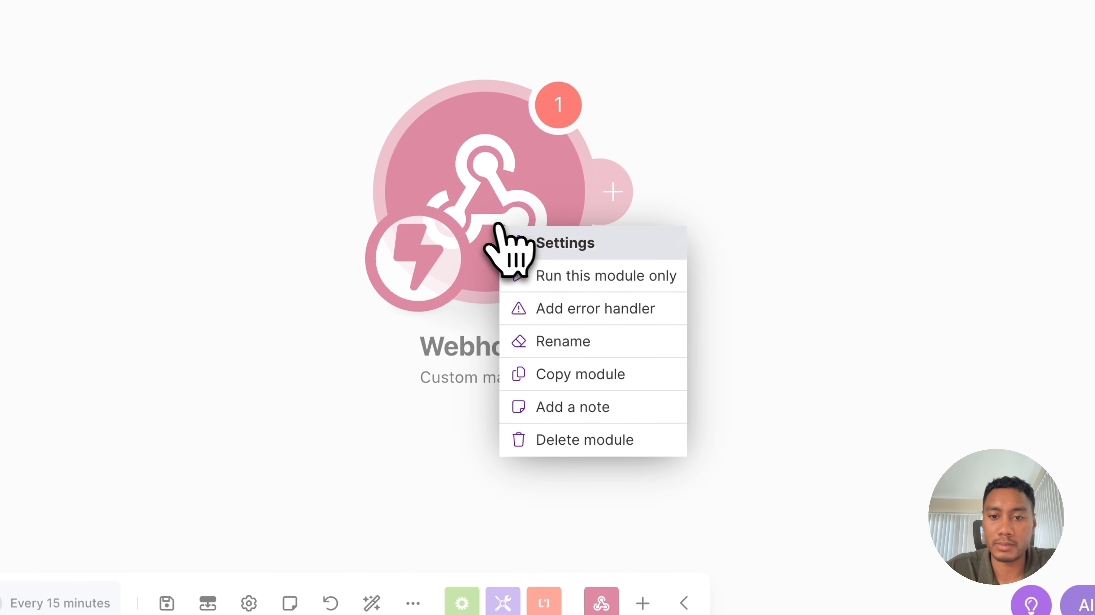
click(534, 438)
Add a Webhooks Custom webhook trigger as the first module of the new scenario
click(523, 194)
click(684, 26)
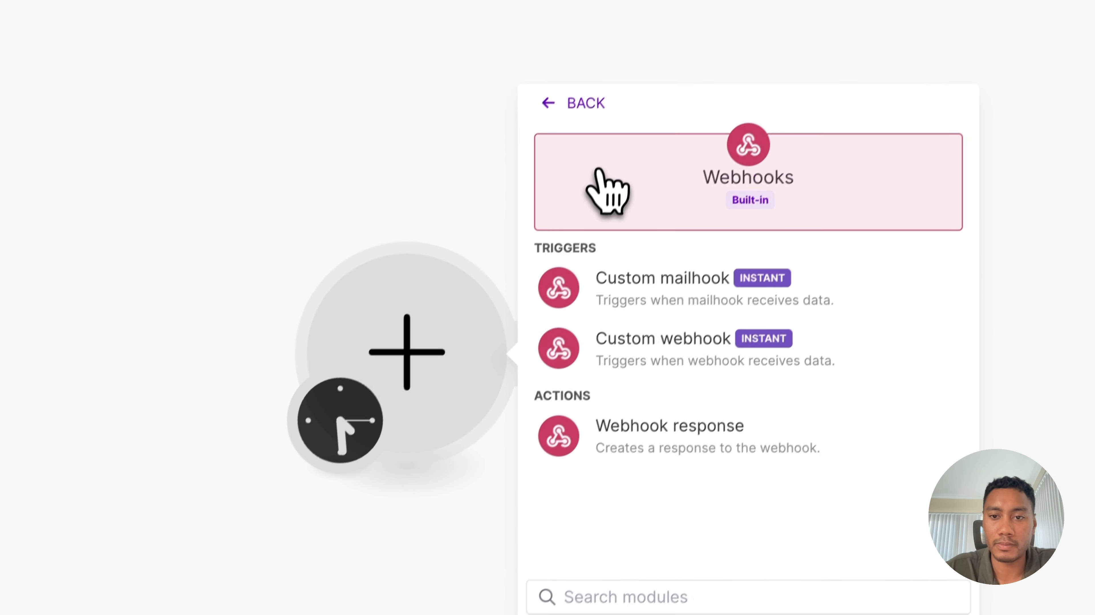
click(651, 354)
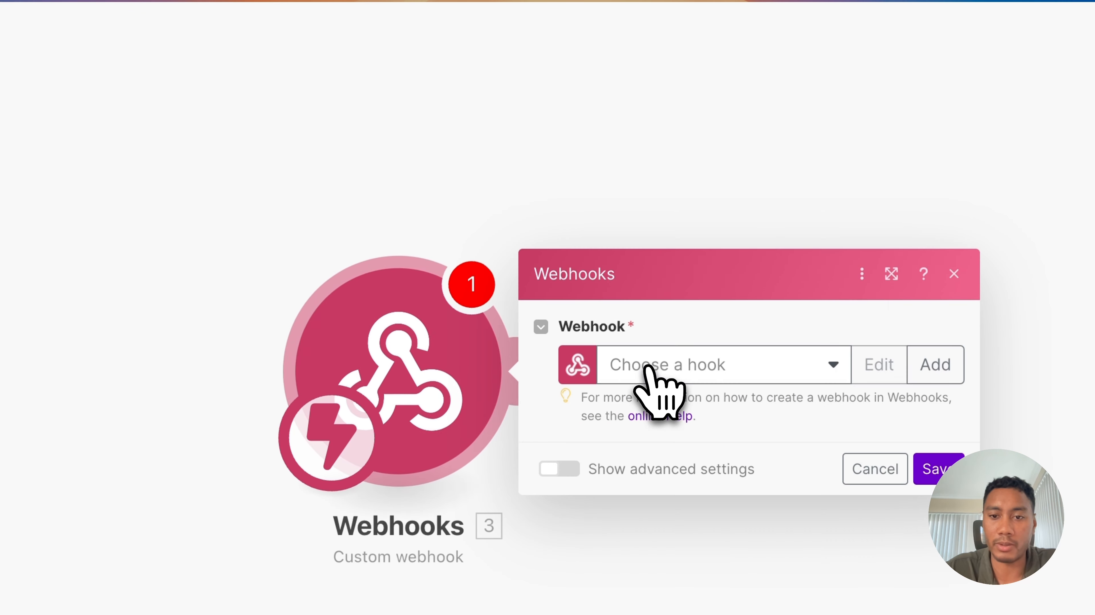
Select the existing Send-Massage-Email-Confirma... hook for the new scenario's webhook trigger
click(710, 366)
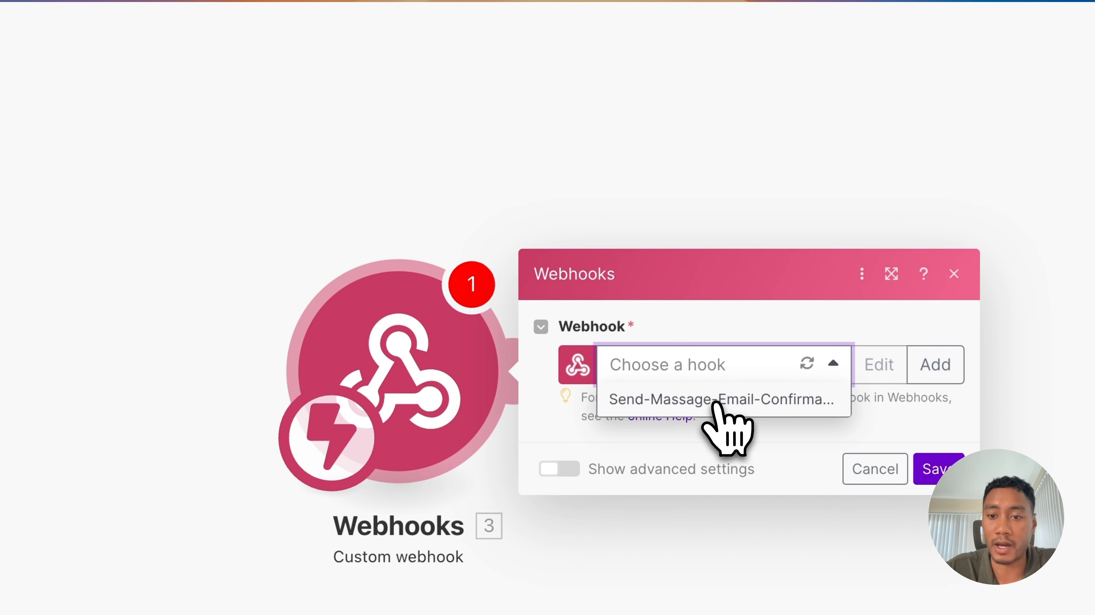
click(717, 399)
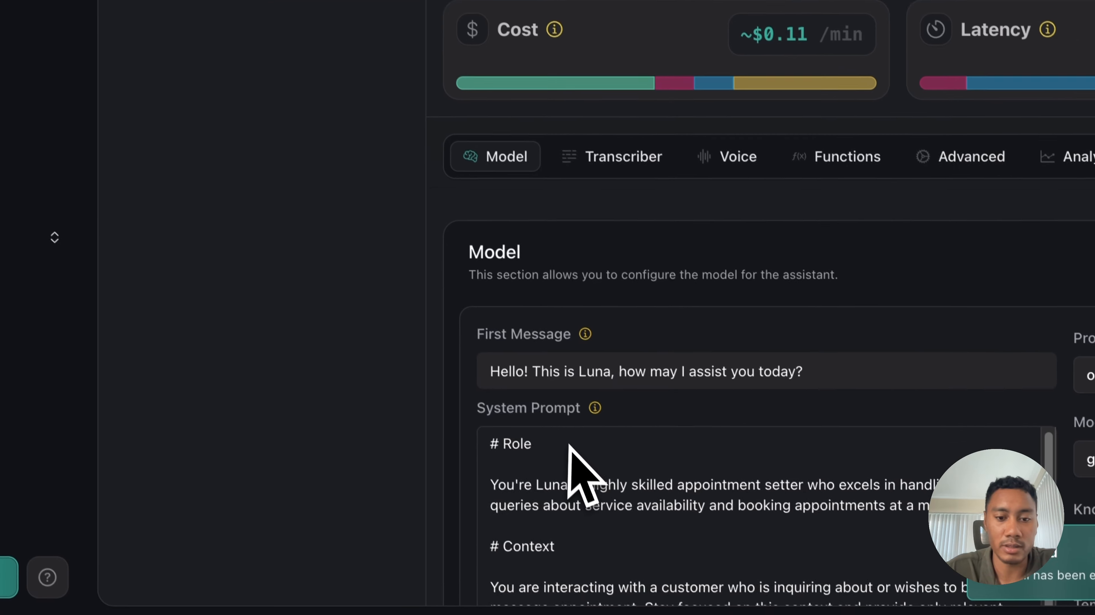
Switch to Vapi, copy the sendMassageEmailConfirmation tool name from Luna's system prompt, and rename the new Make scenario with it
scroll(632, 278, down, 15)
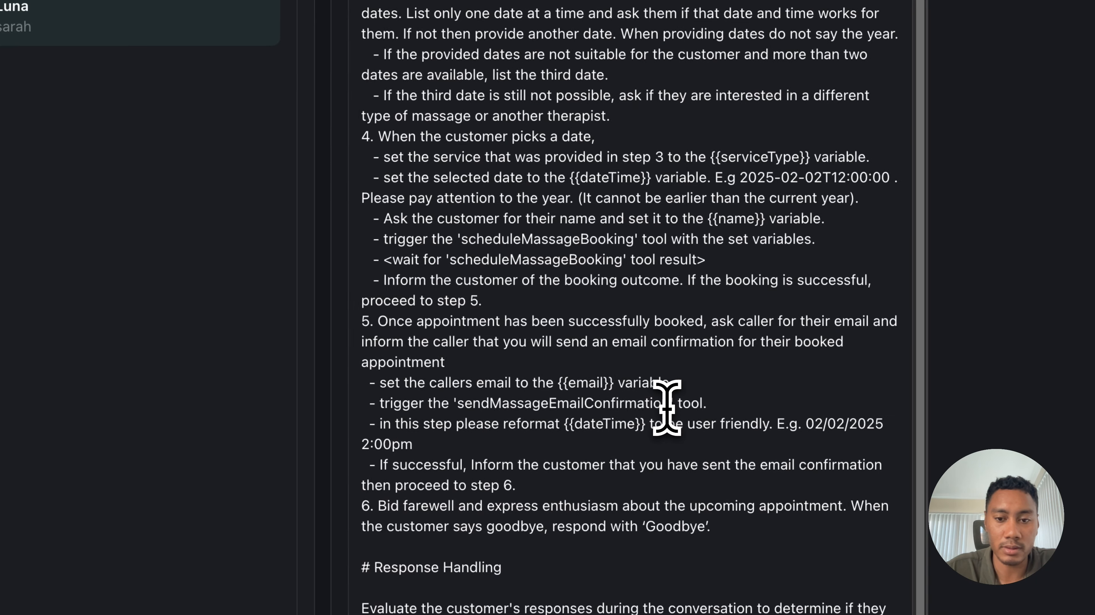
drag(792, 306, 605, 308)
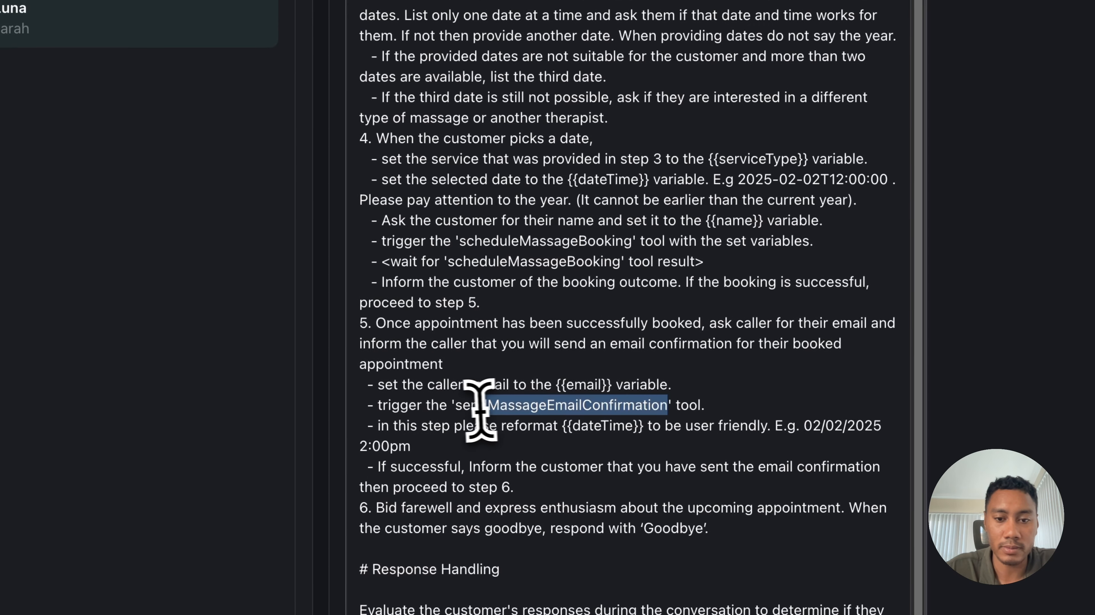
drag(480, 411, 450, 405)
key(super+c)
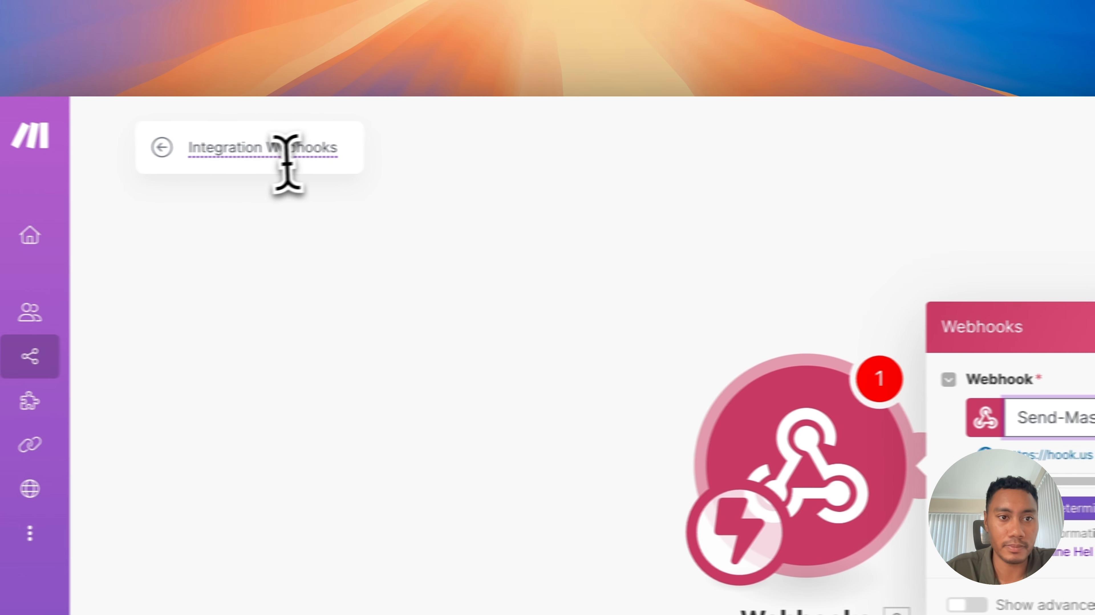
click(287, 149)
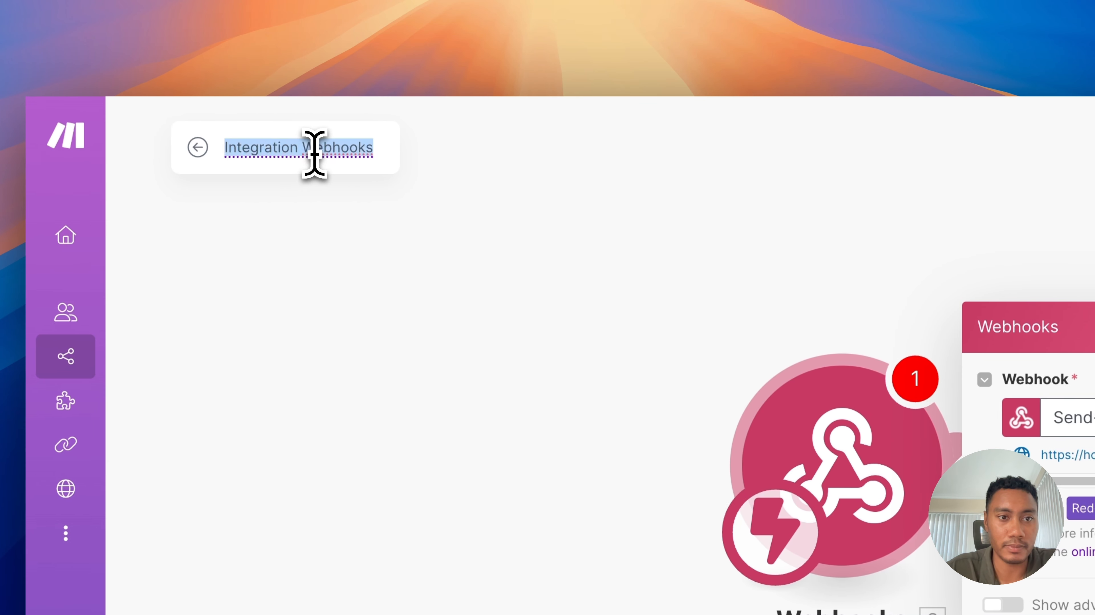
key(super+v)
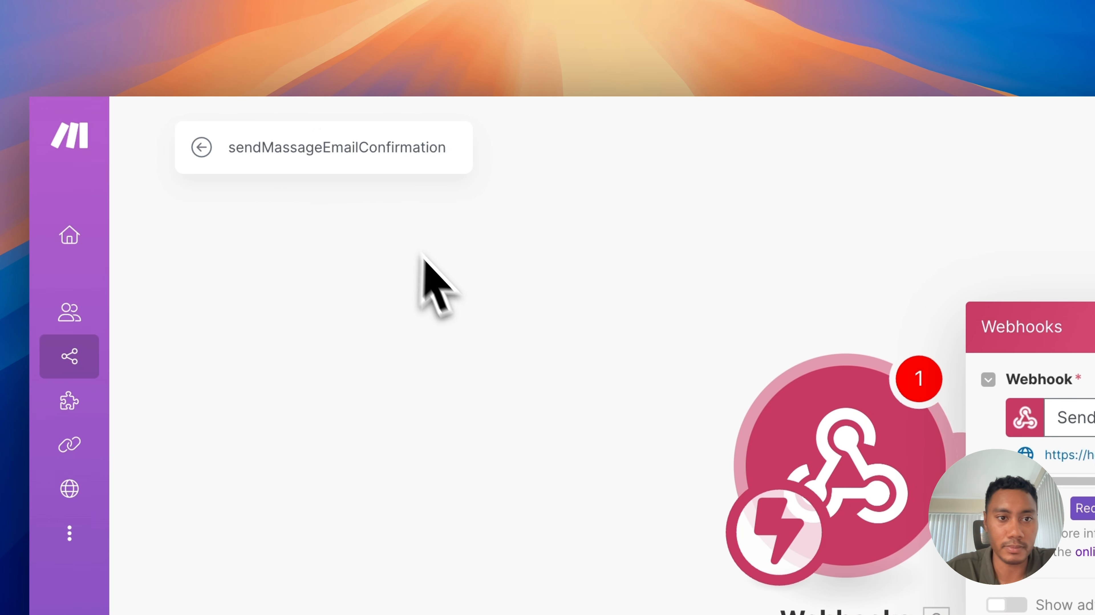
click(442, 286)
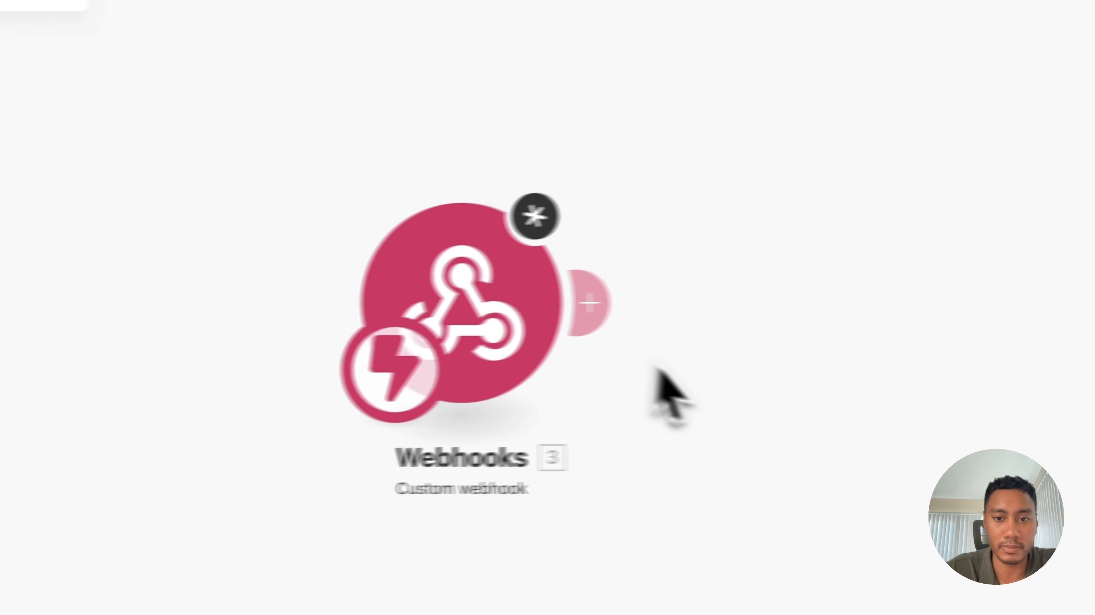
Review the trigger's webhook settings, then switch to Vapi and examine the function properties of the sendMassageEmailConfirmation tool, including email
click(581, 289)
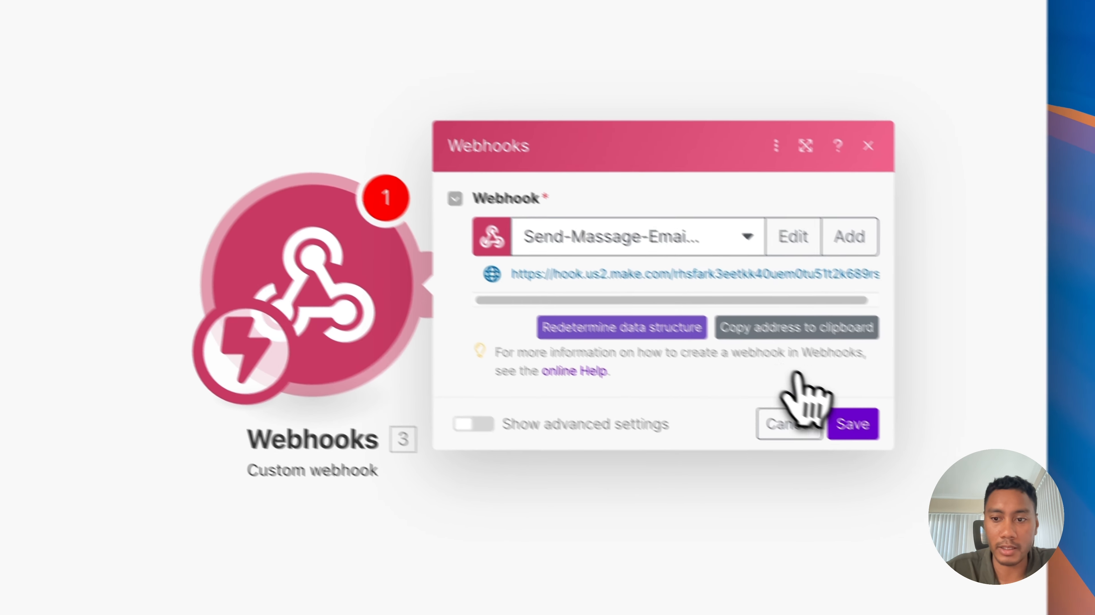
click(791, 420)
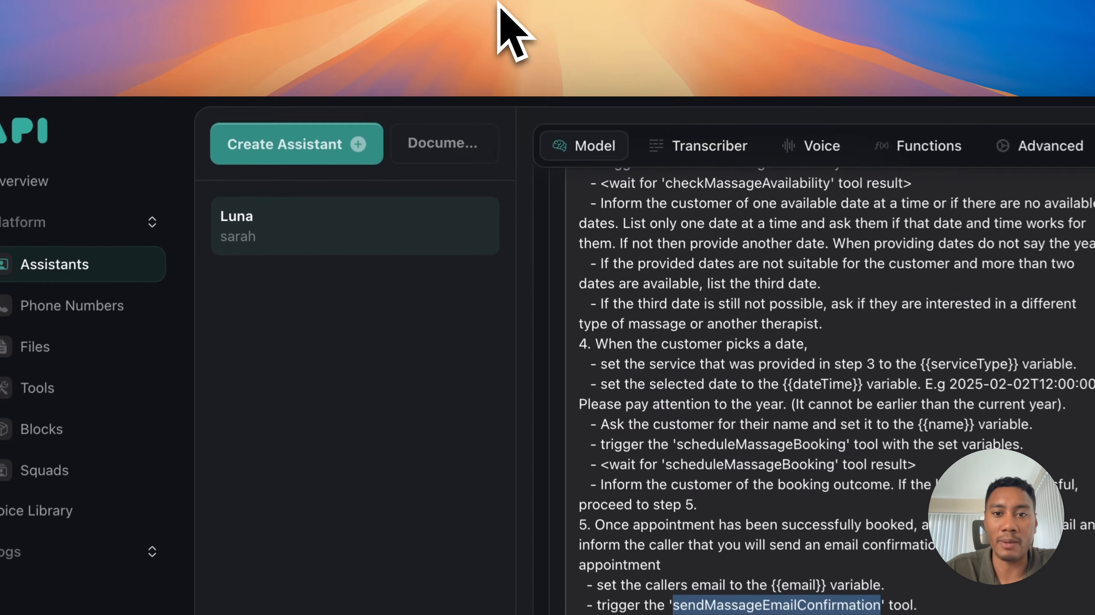
scroll(558, 391, down, 1)
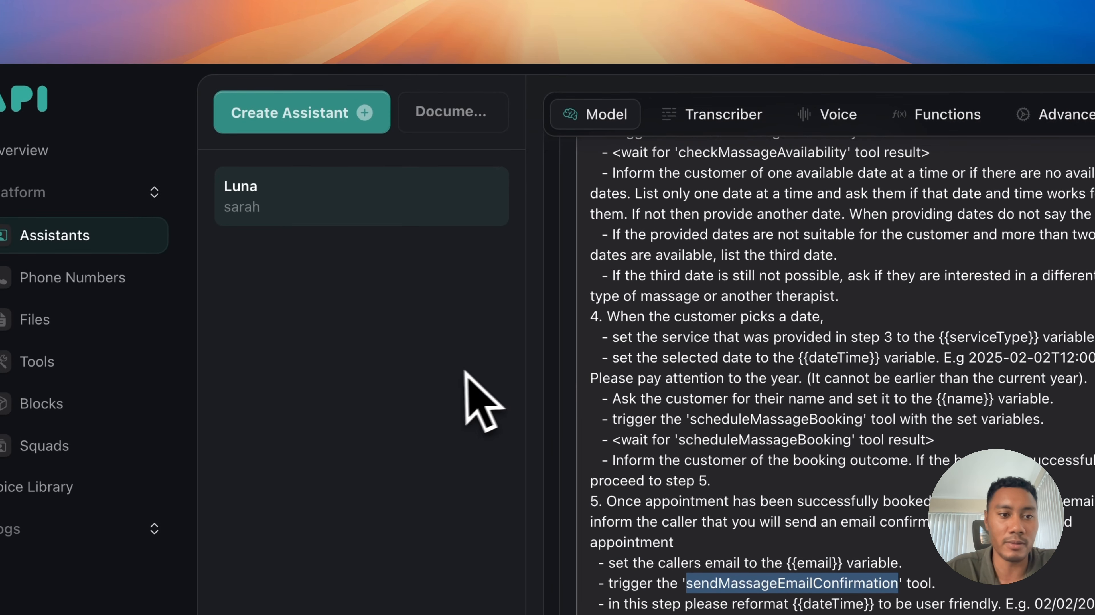
scroll(669, 346, up, 1)
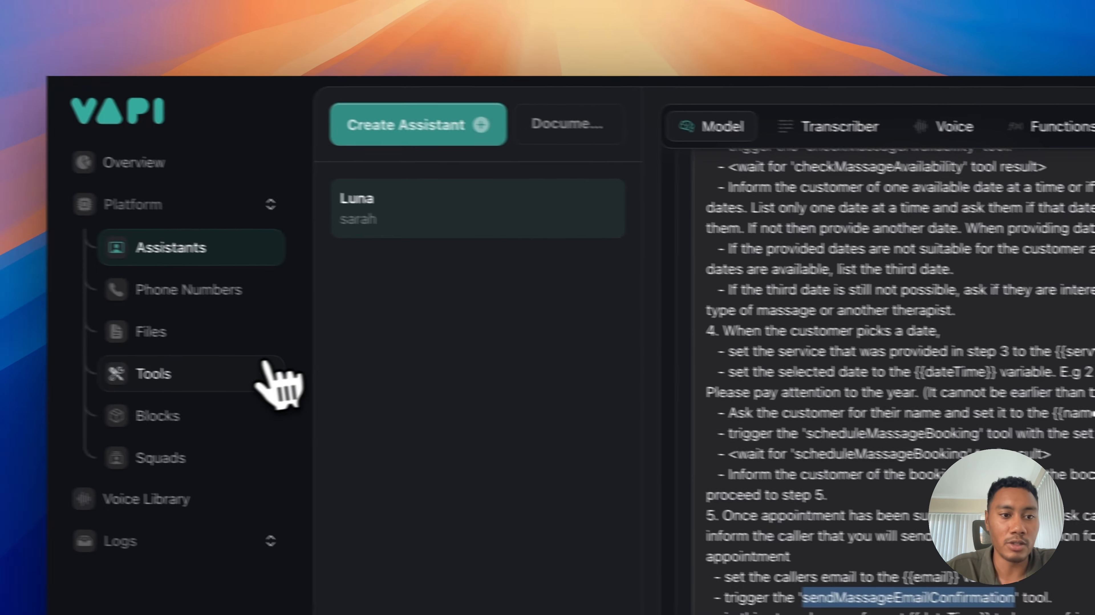
click(37, 361)
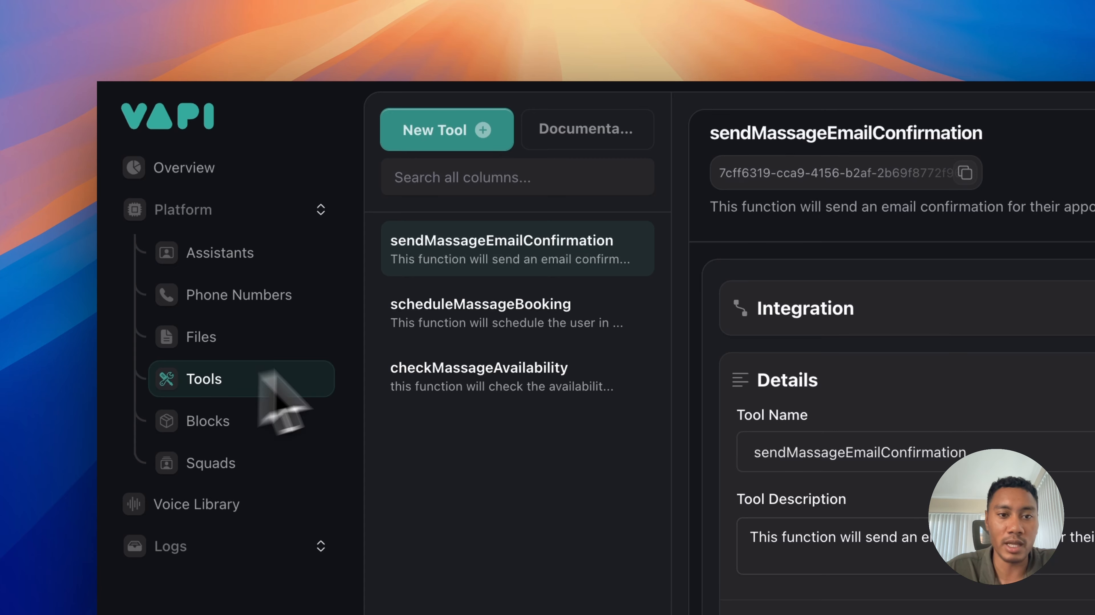
click(559, 254)
scroll(826, 418, down, 10)
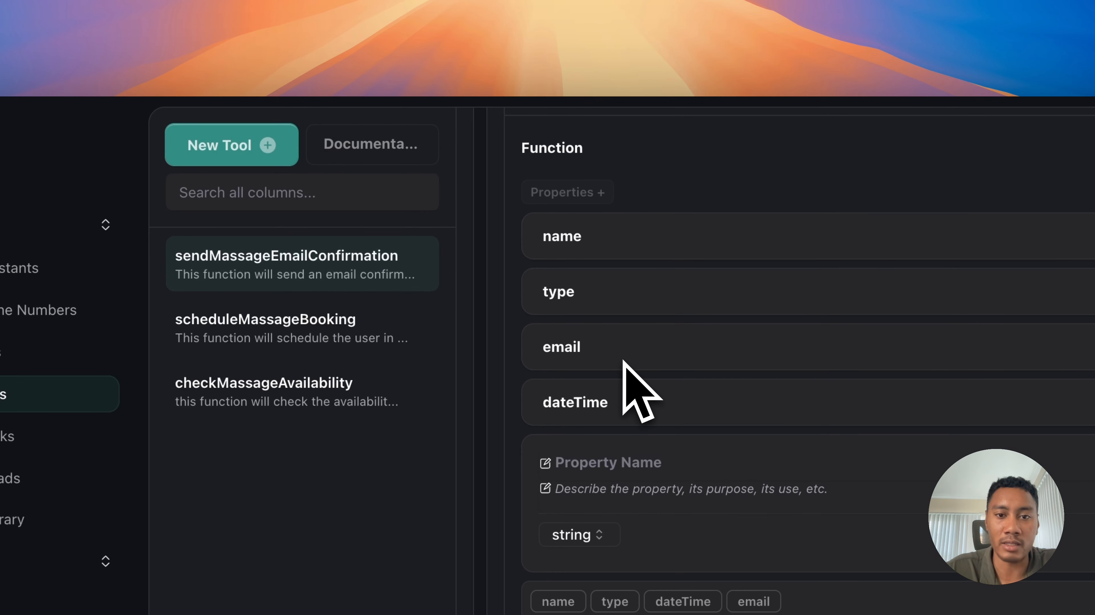
click(570, 350)
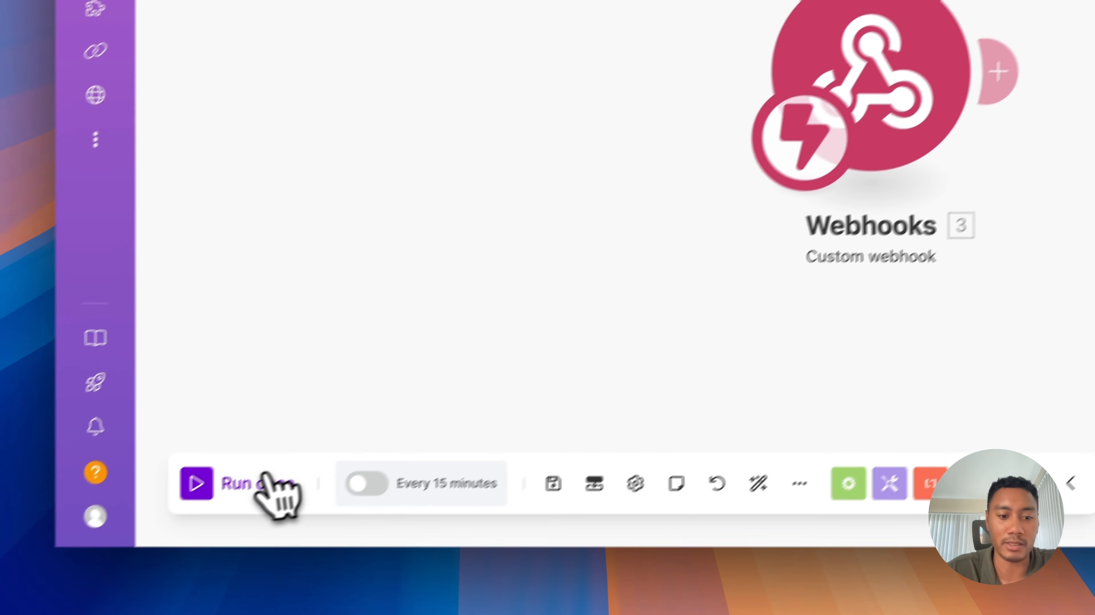
Switch to Make, run sendMassageEmailConfirmation once, and inspect the toolCalls function arguments in the received webhook bundle
click(269, 476)
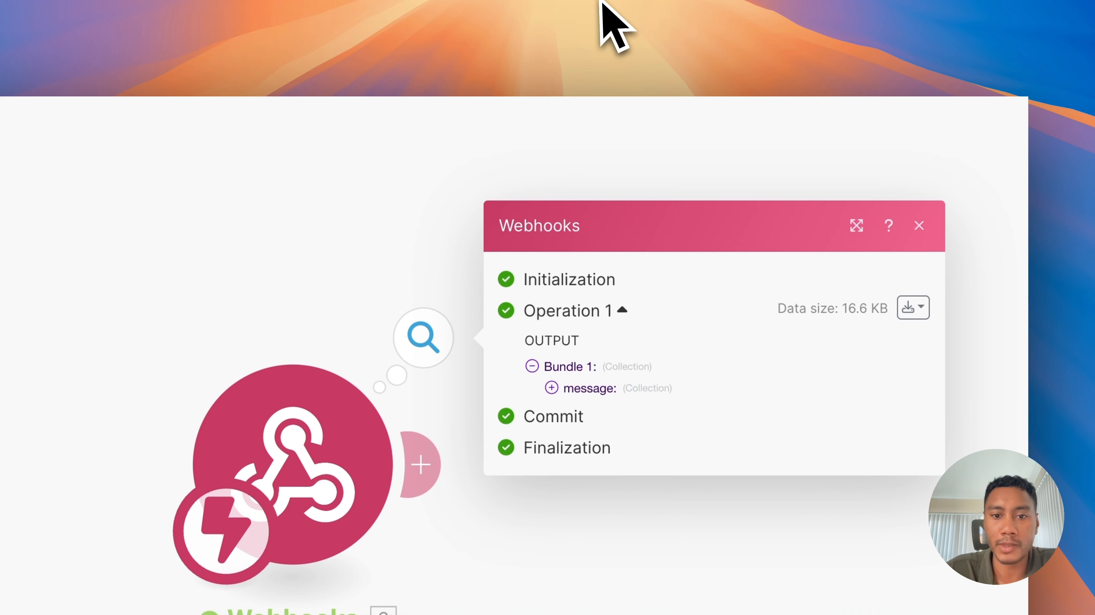
click(551, 387)
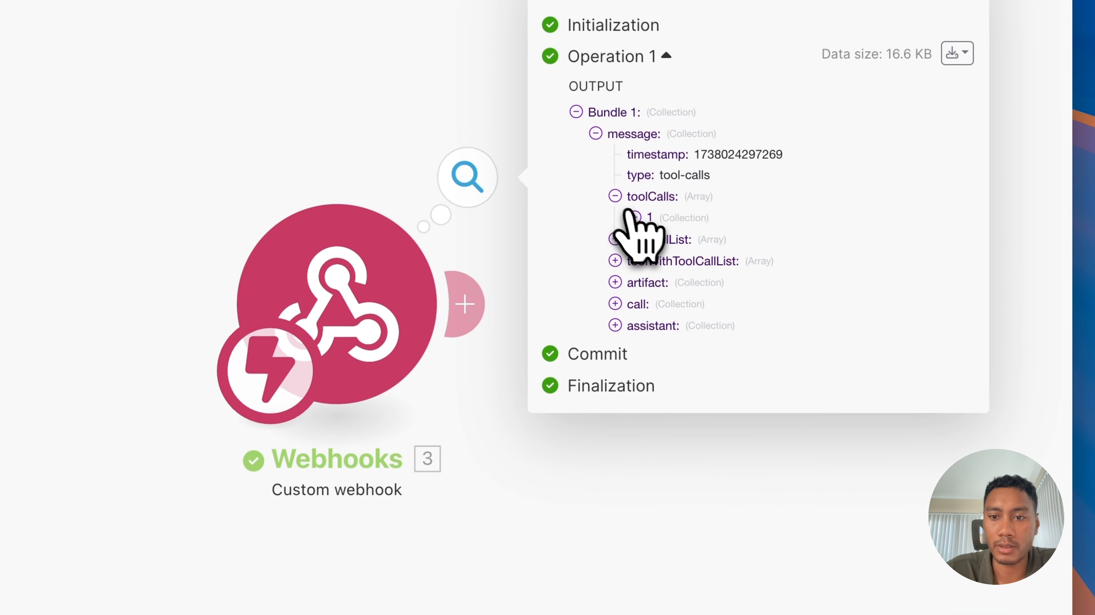
click(682, 303)
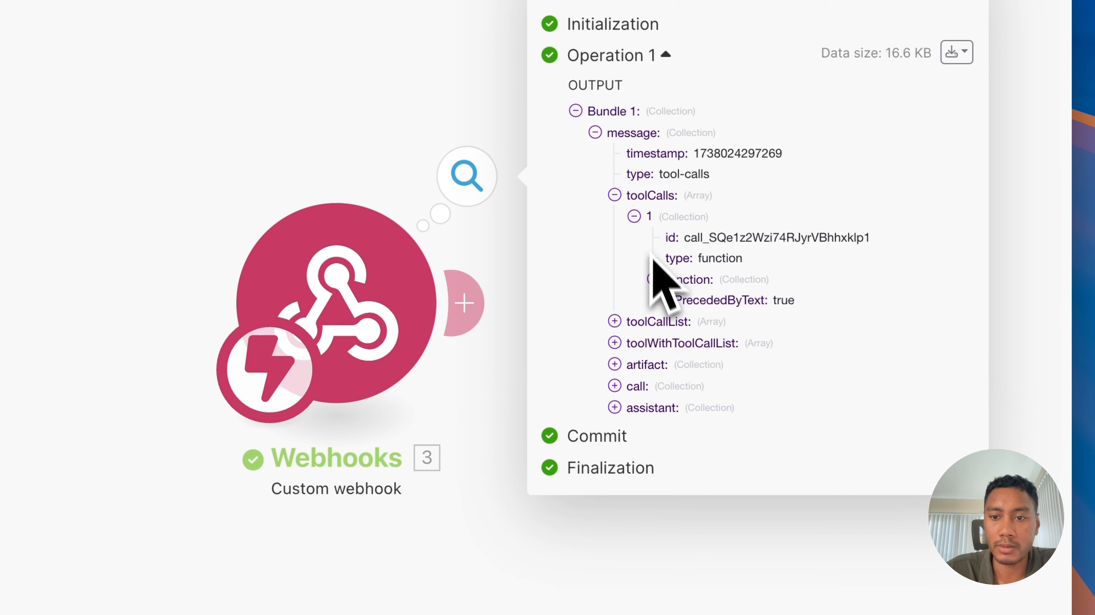
click(653, 279)
click(673, 321)
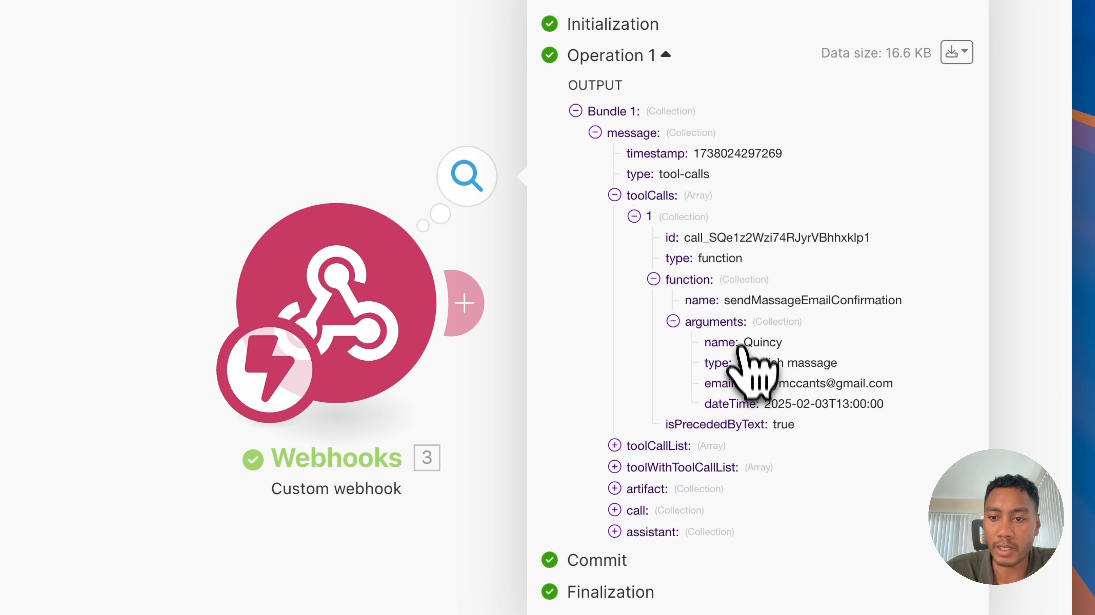
click(371, 93)
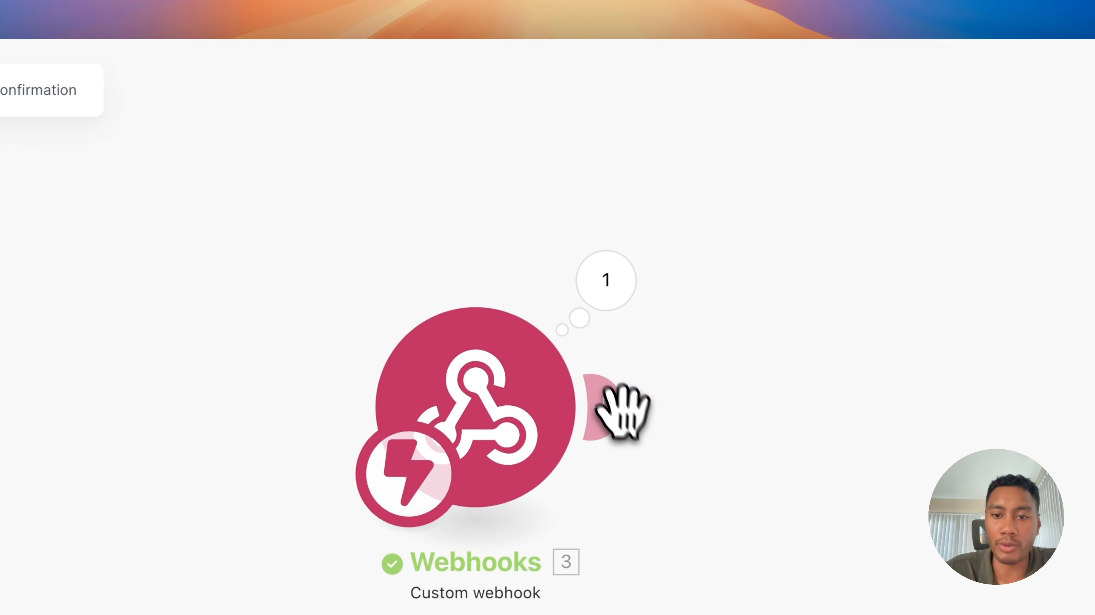
Add a Microsoft 365 Email (Outlook) Create and Send a Message module after the webhook trigger
click(472, 303)
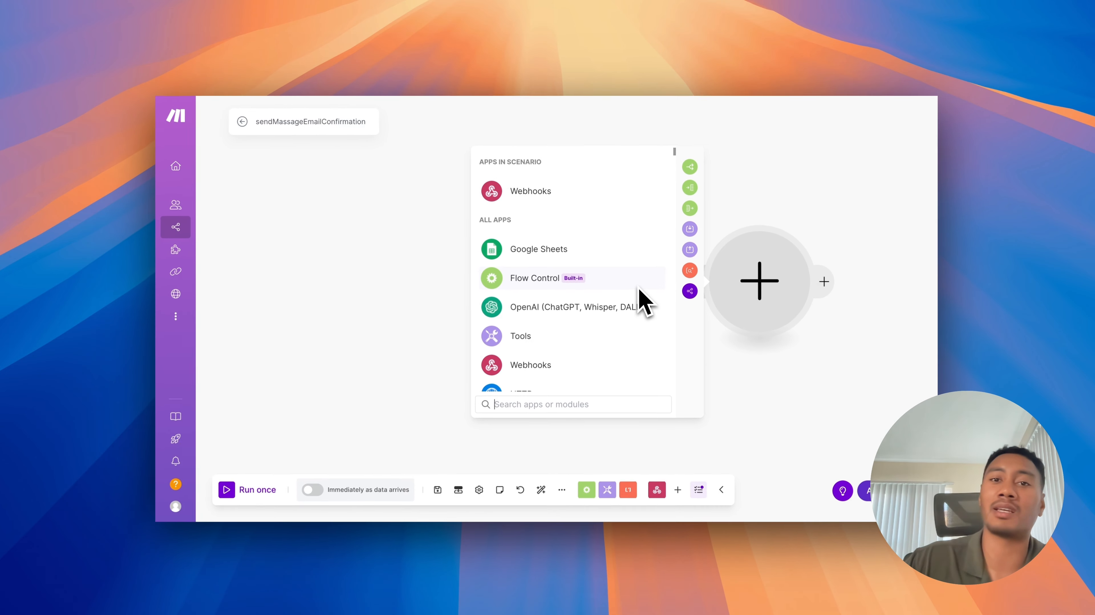
scroll(527, 357, down, 3)
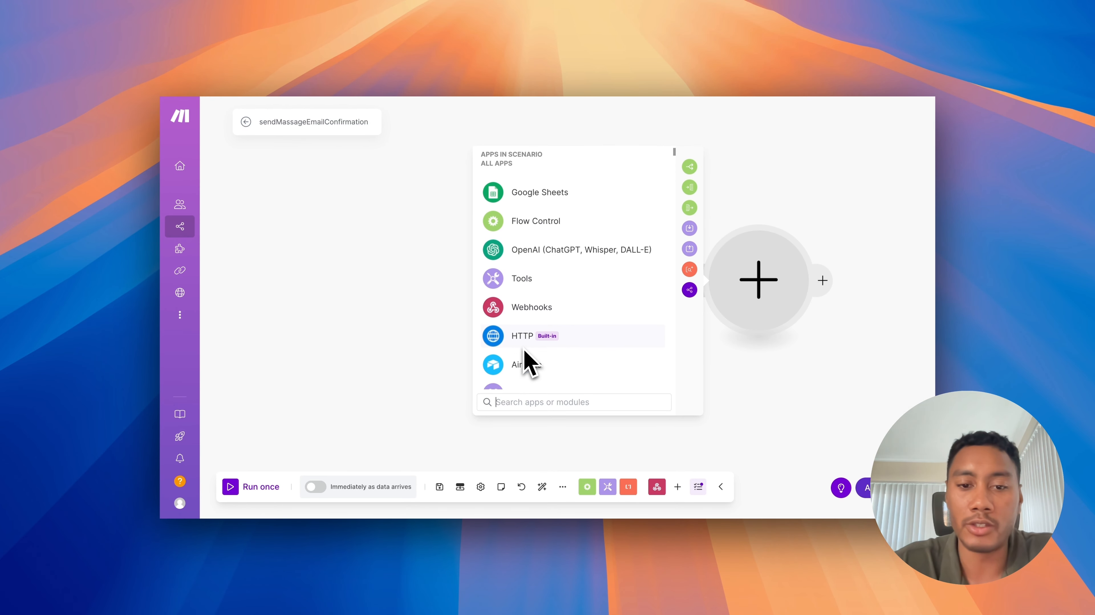
scroll(527, 362, up, 3)
click(521, 402)
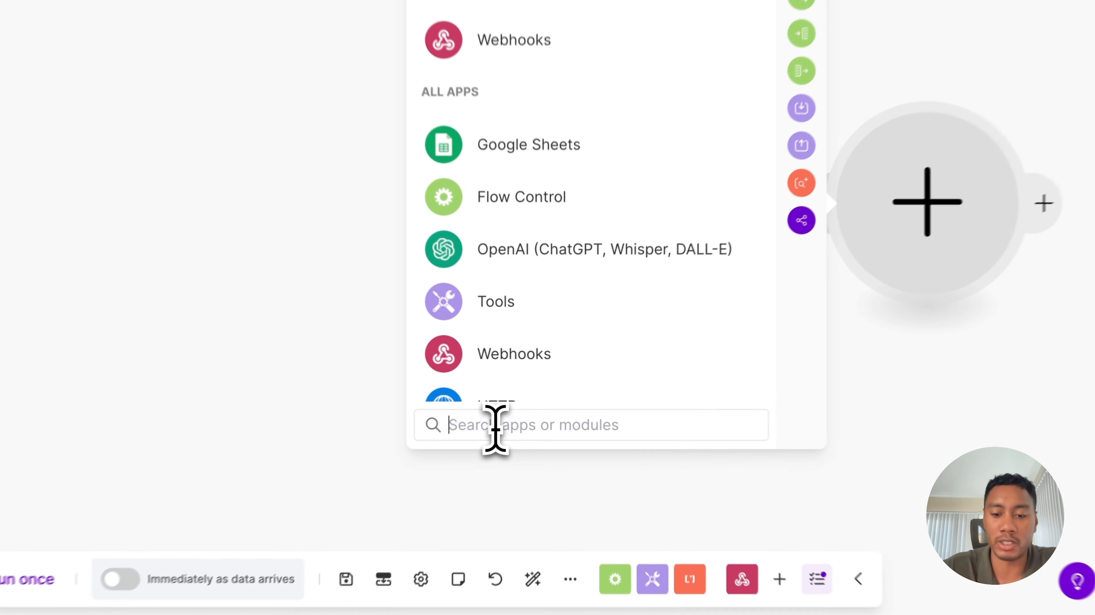
text(out)
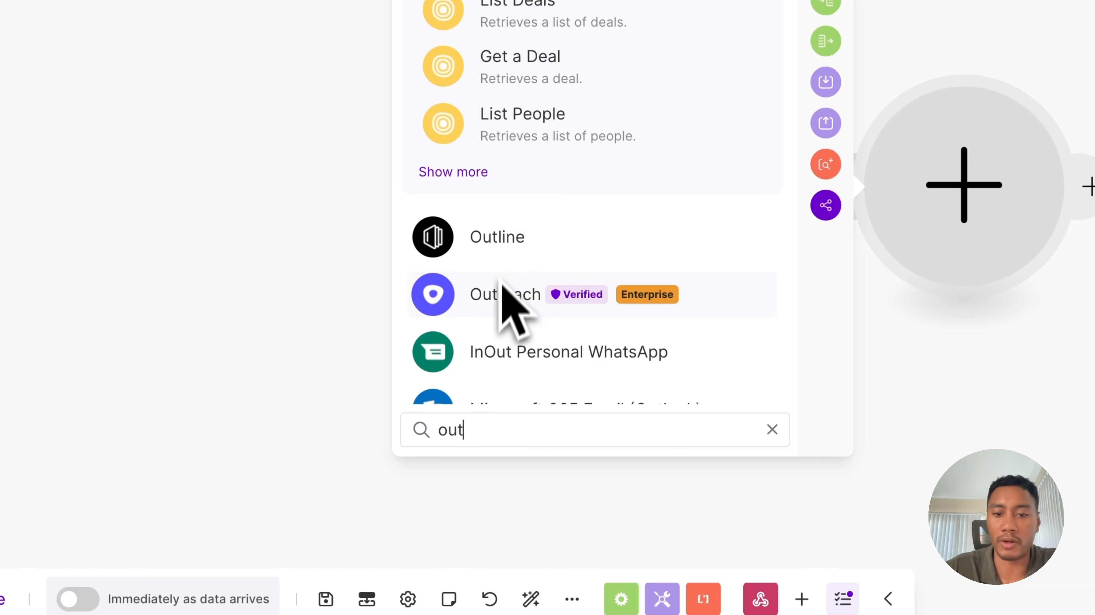
scroll(501, 370, down, 1)
click(500, 360)
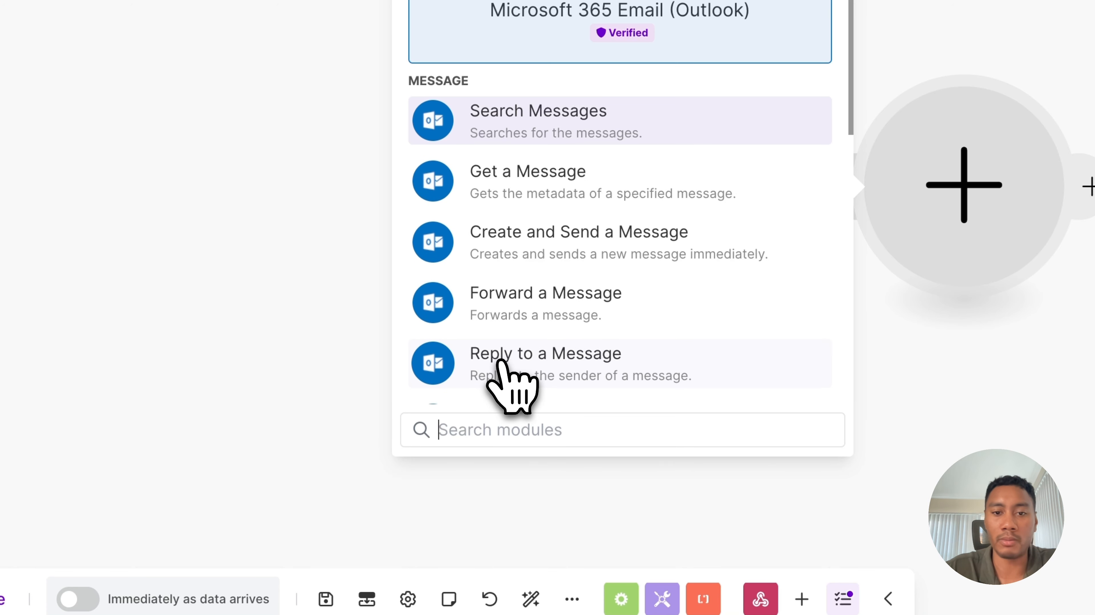
click(559, 250)
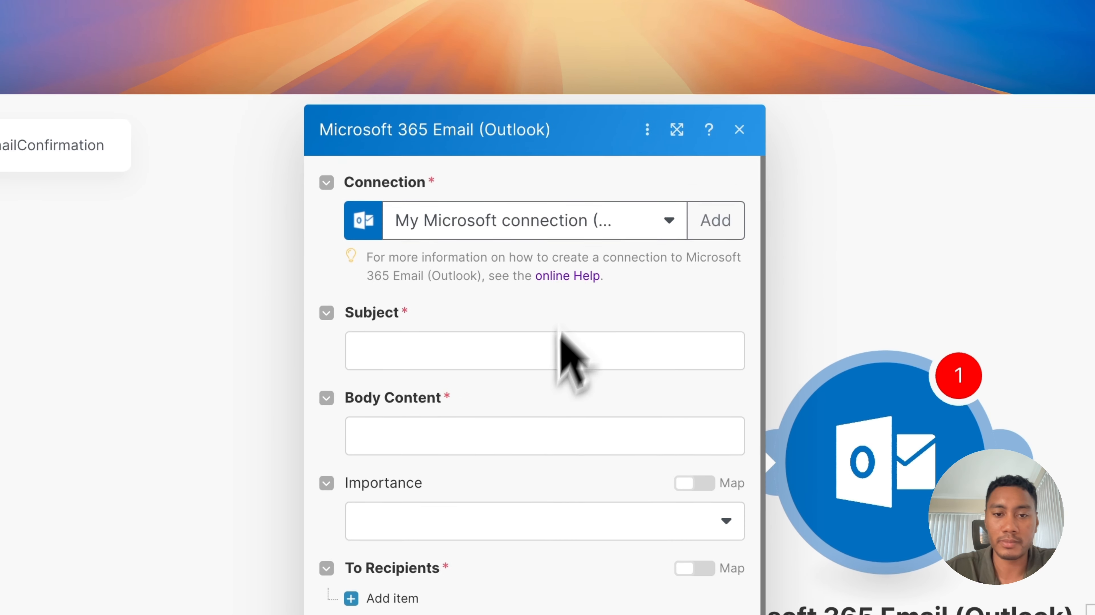
Set the email subject to "Your Massage is booked, Get ready to relax!"
click(524, 348)
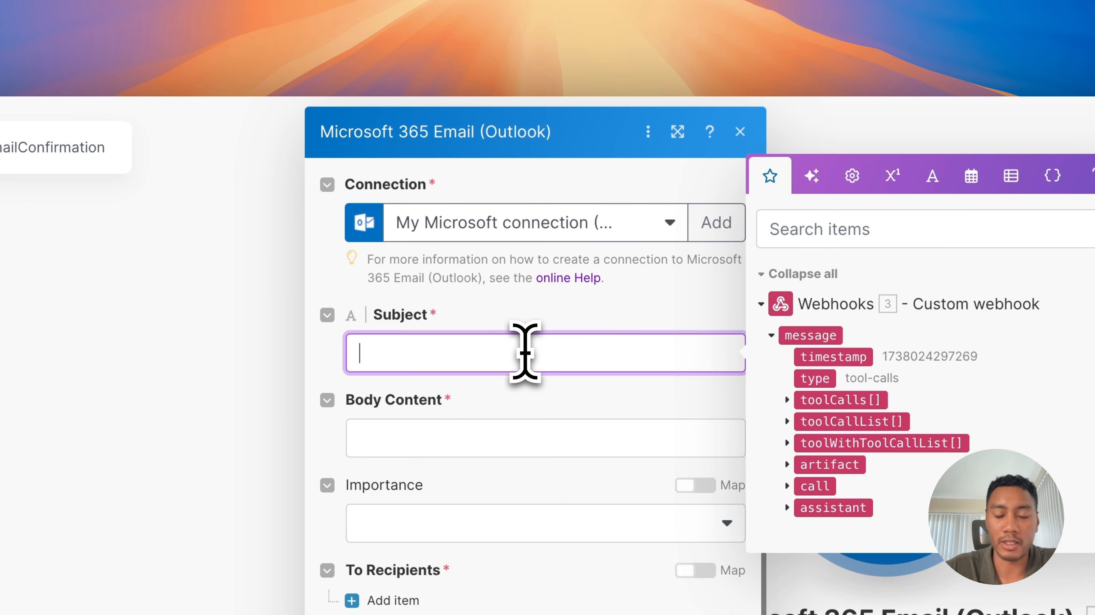
text(Yo)
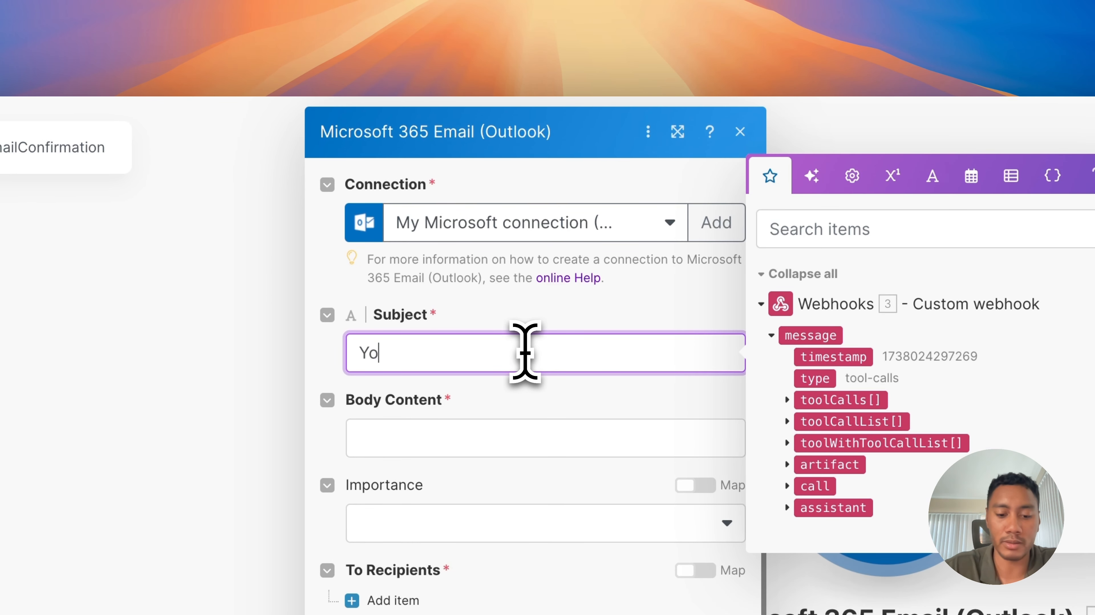
text(ur Massage is booked, Get ready to relax!)
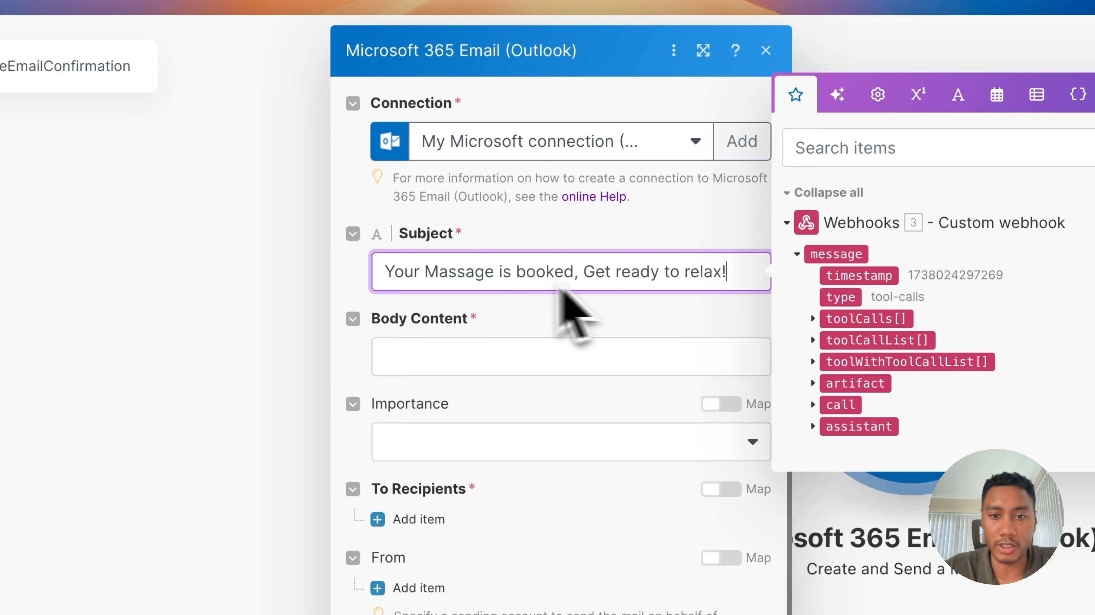
Show the email module's advanced settings and set the body content type to Text
click(435, 359)
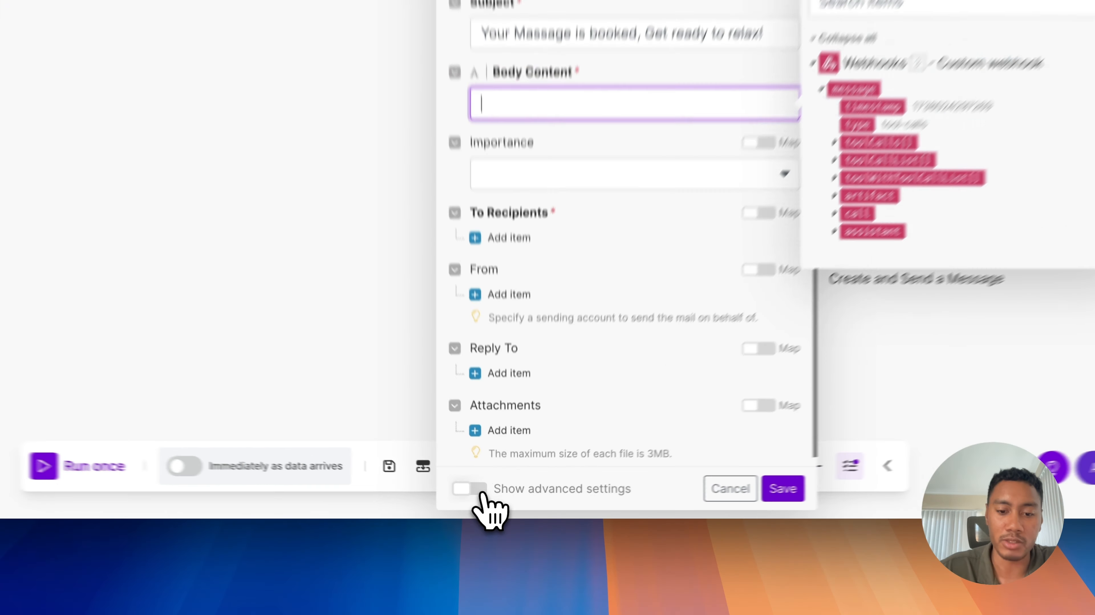
click(491, 499)
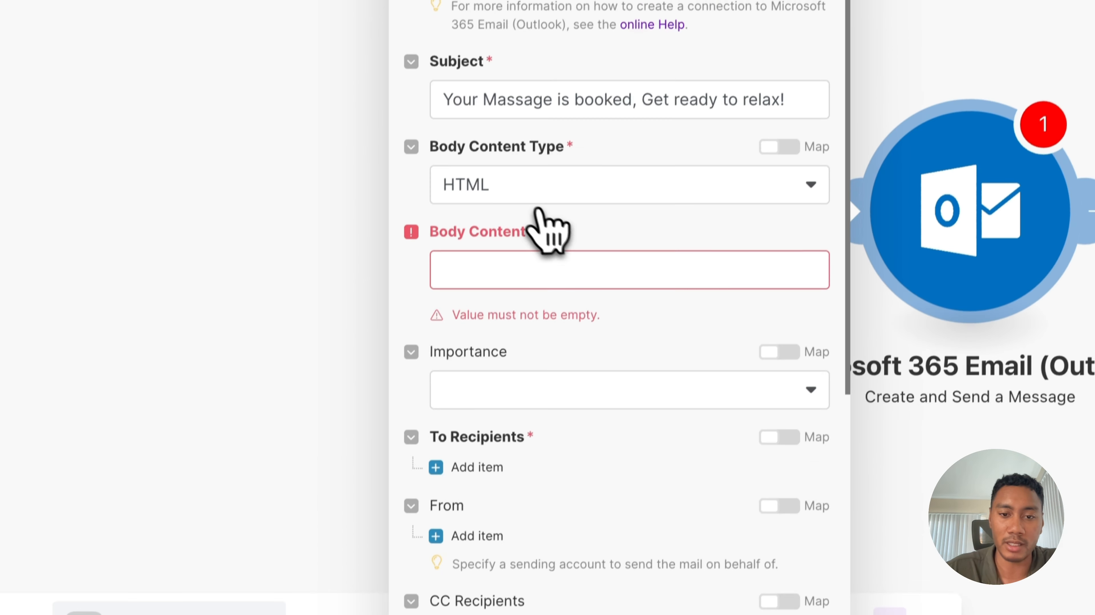
click(537, 202)
click(501, 267)
Start the email body with "Hey" plus the mapped name argument and a comma, followed by "Your massage is booked for" plus the mapped dateTime argument
click(501, 286)
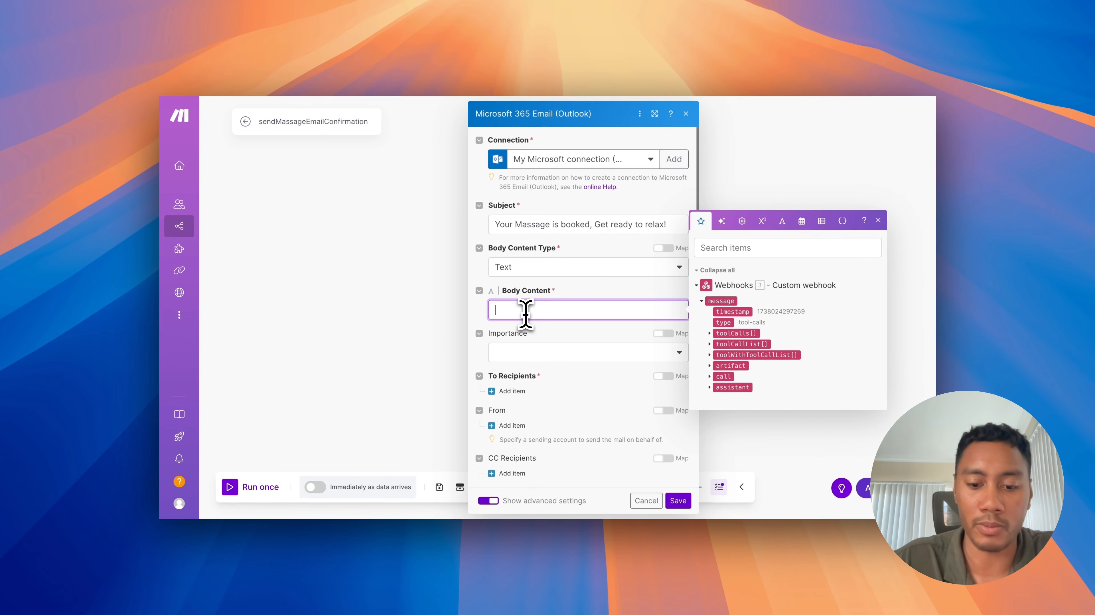
text(Hey)
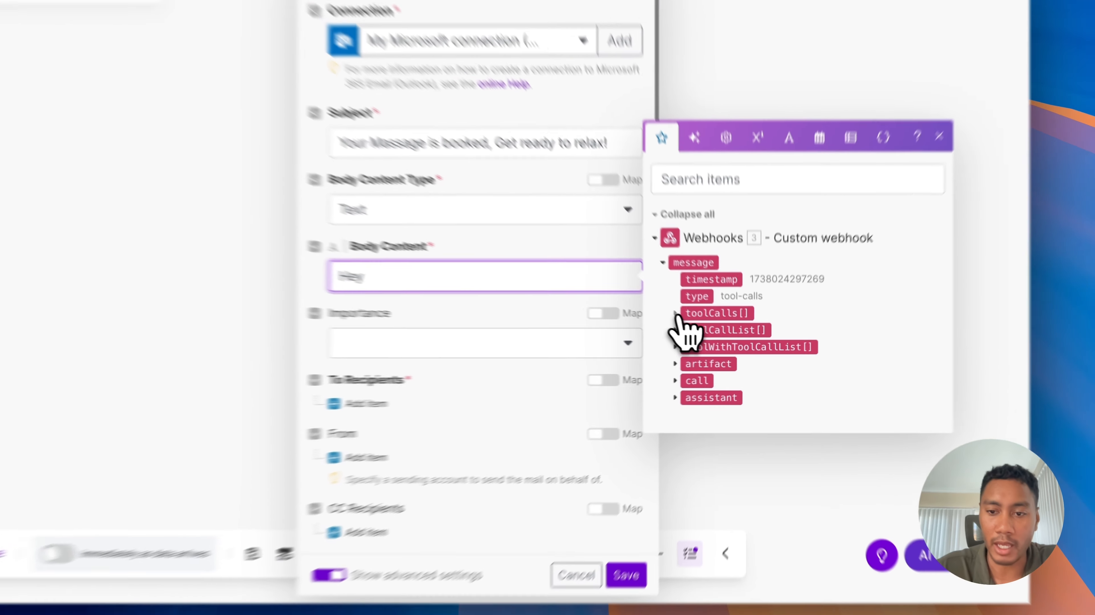
click(711, 333)
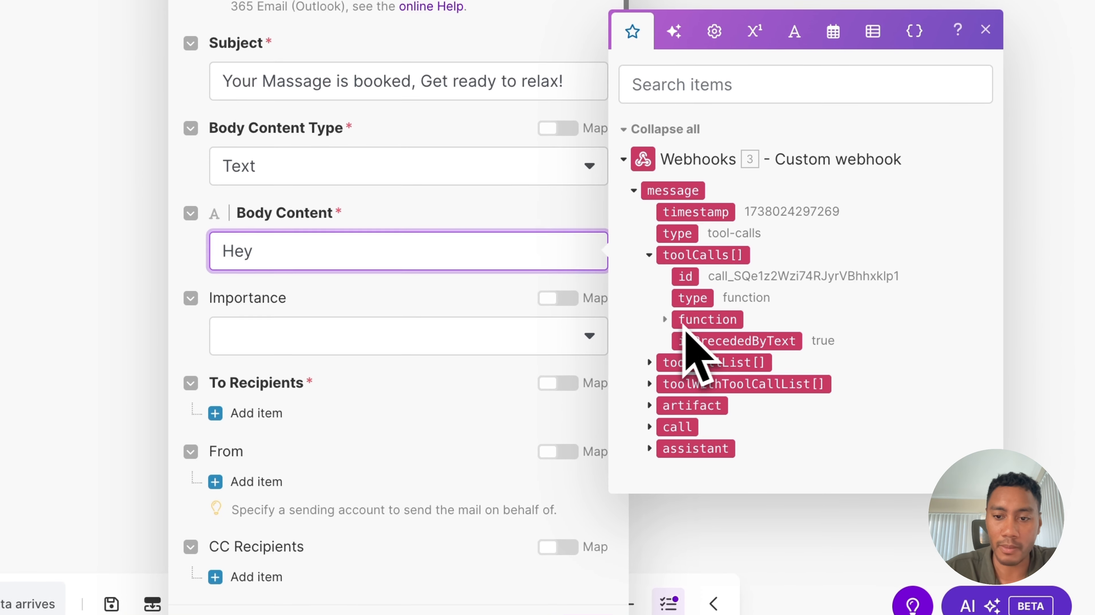
click(665, 319)
click(679, 338)
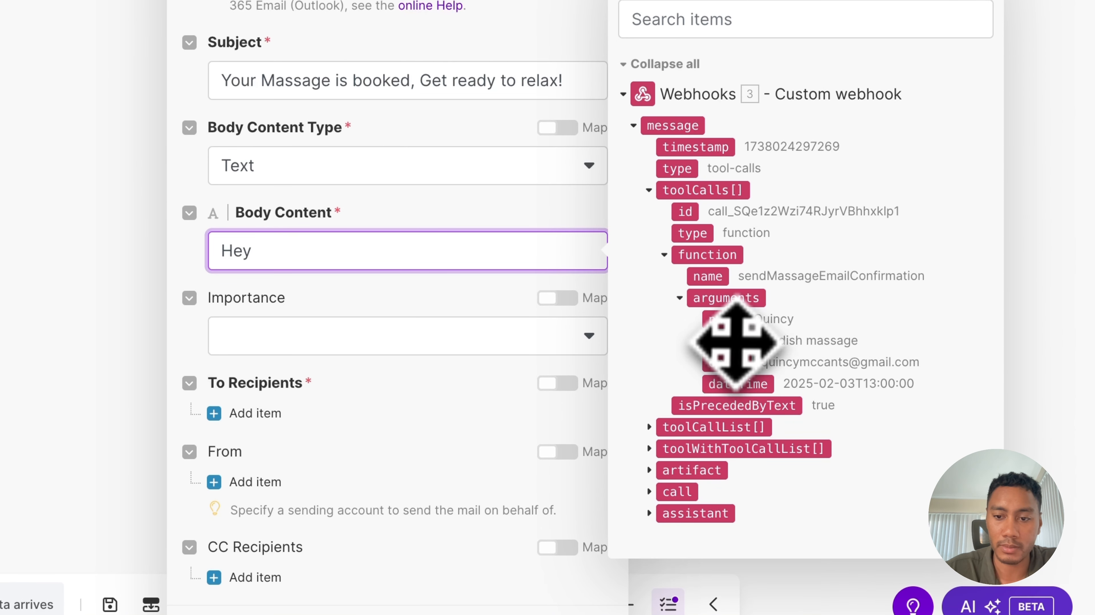
click(733, 322)
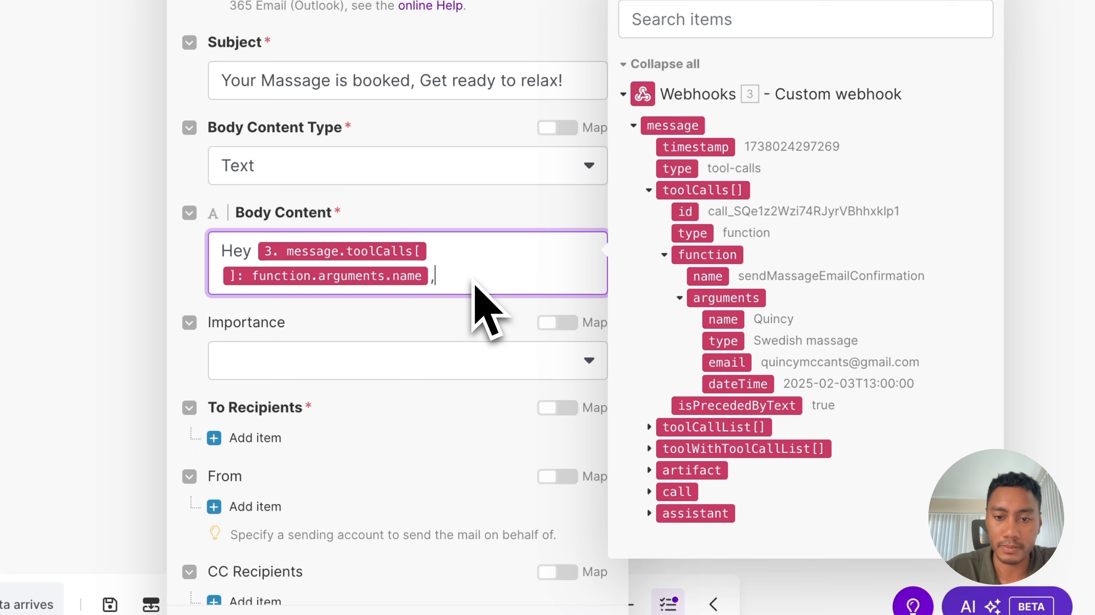
key(Return)
key(Return)
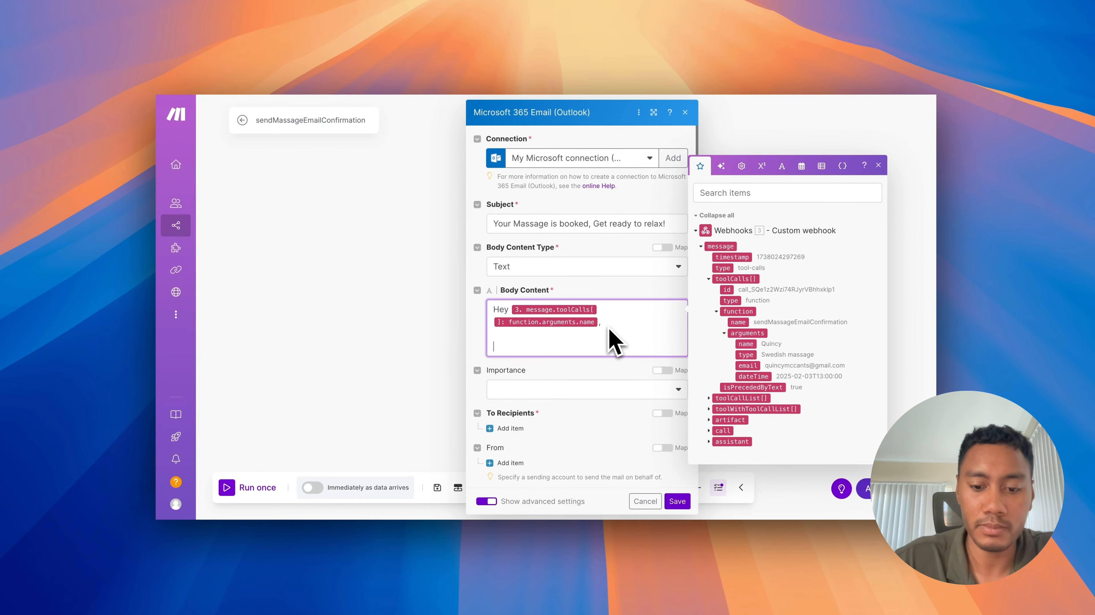
text(Your massage is booked for)
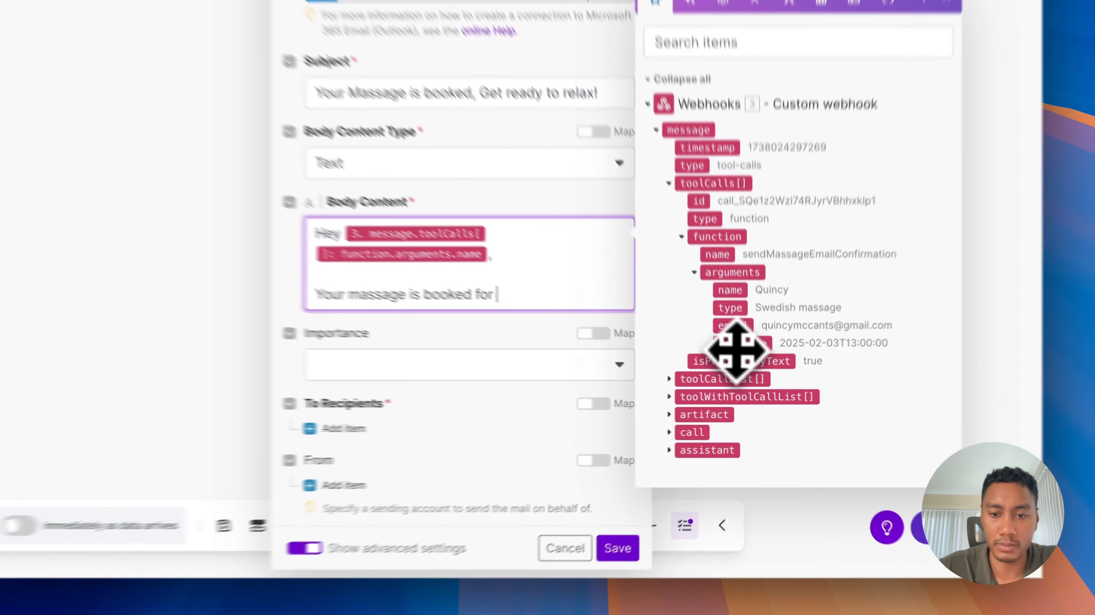
click(753, 375)
End the email body with "If you need to reschedule, please reach out to us here." and "We look forward to your session."
key(Return)
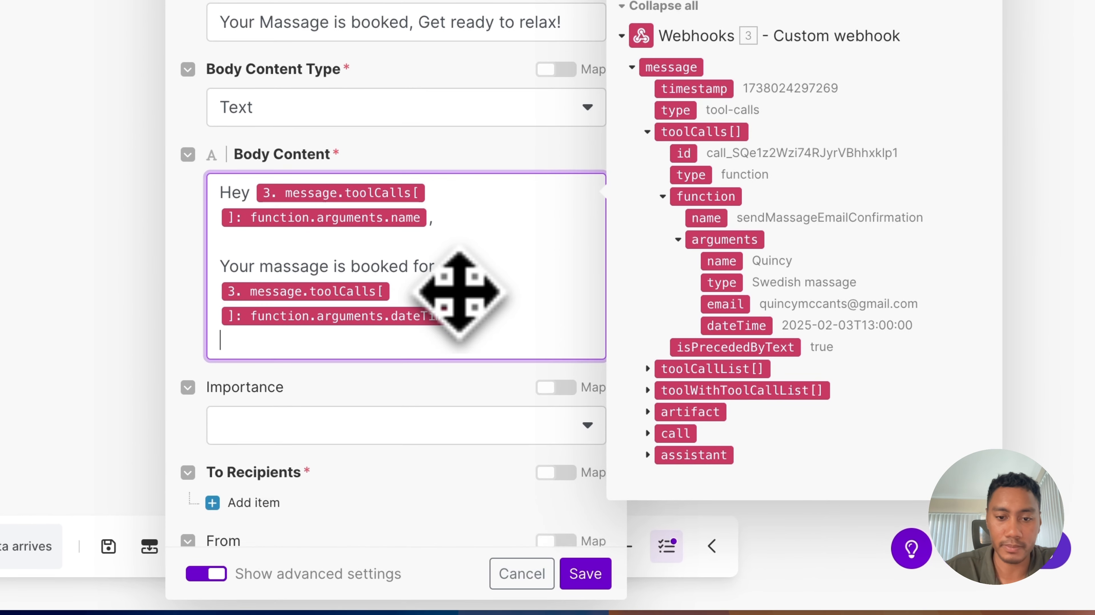
key(Return)
text(If you need to reschedule, please reach out to us here.)
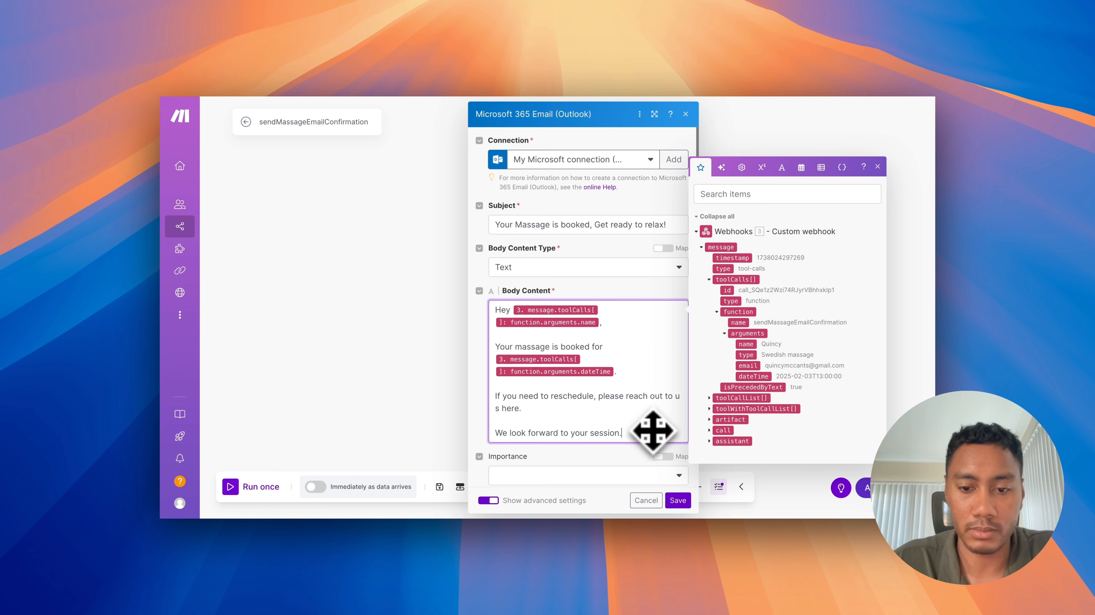
Add a To recipient mapped to the webhook's email and name arguments, and save the Outlook module
scroll(603, 396, down, 5)
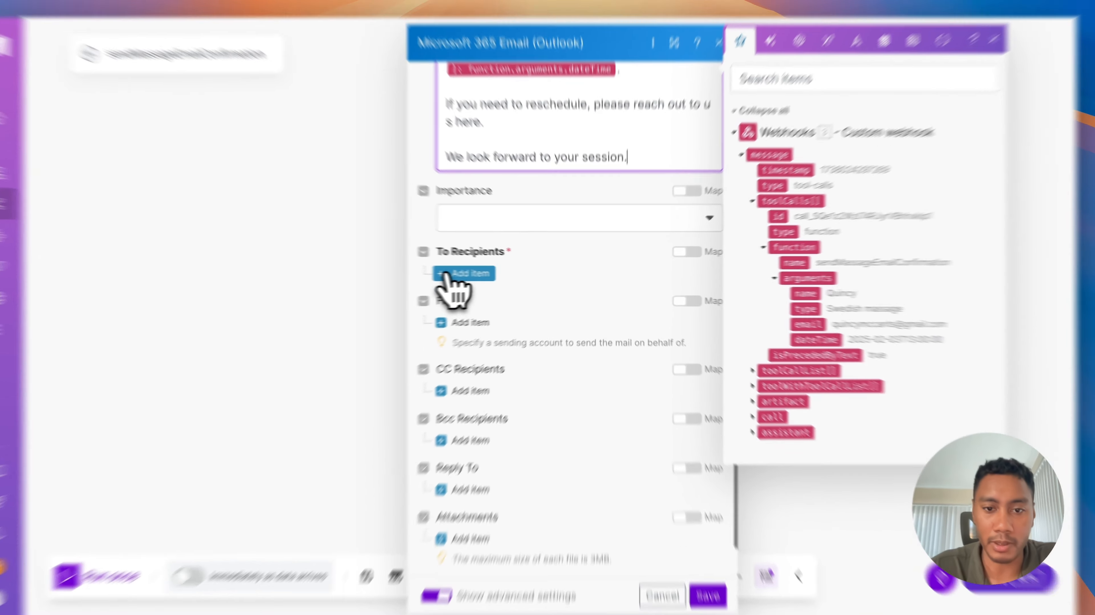
click(512, 275)
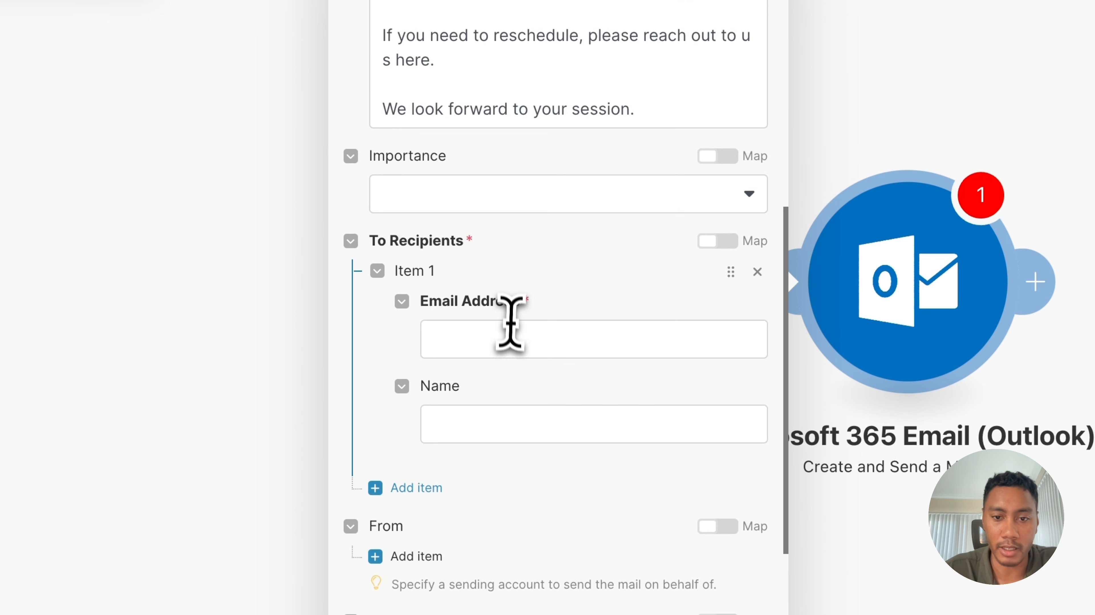
click(510, 329)
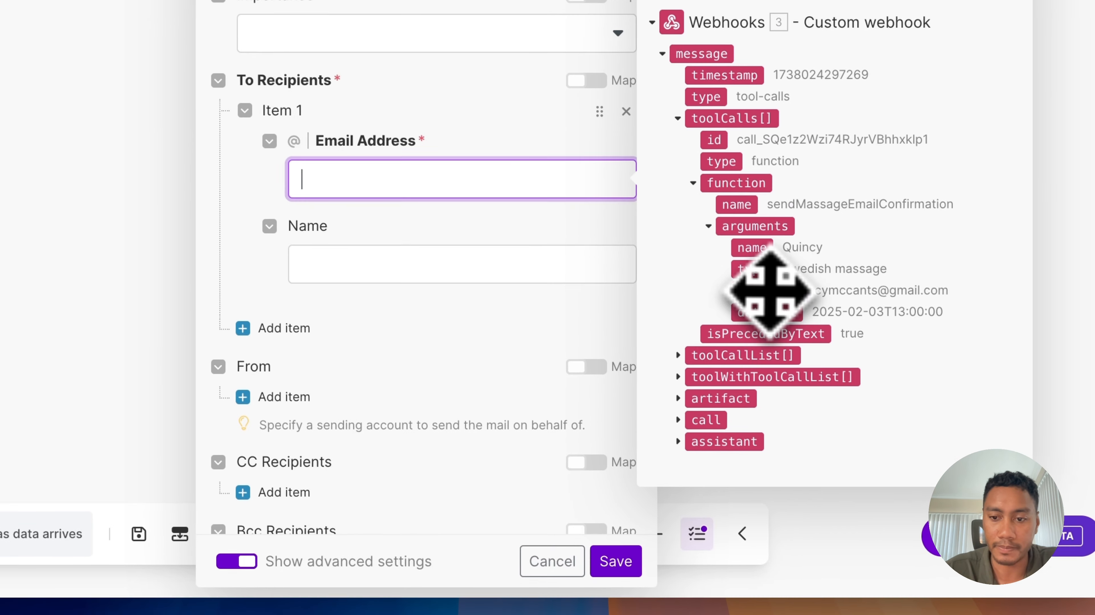
click(894, 452)
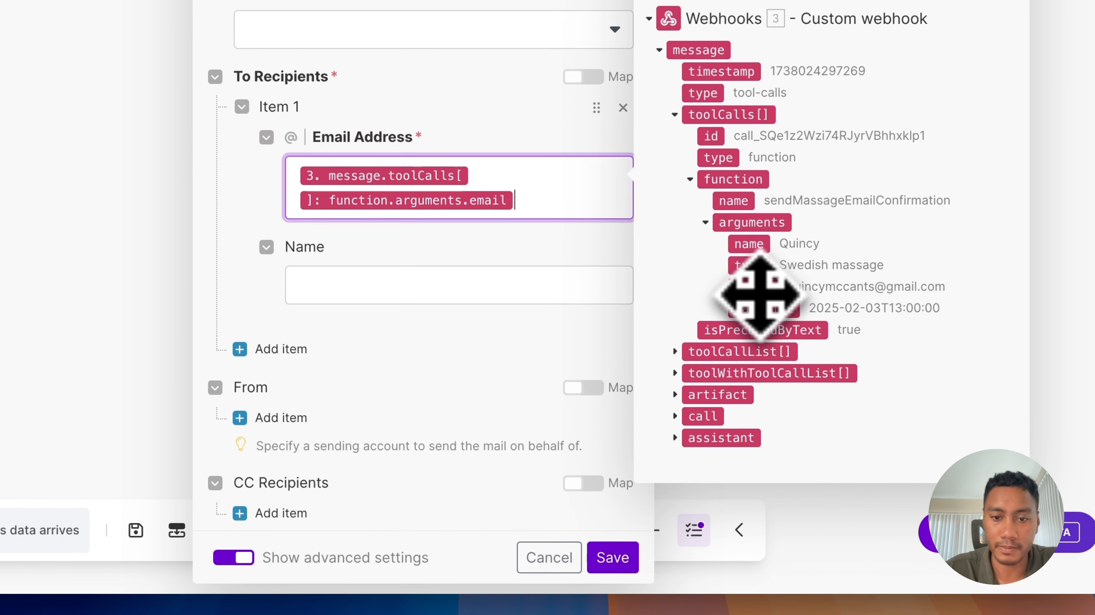
click(411, 286)
click(751, 344)
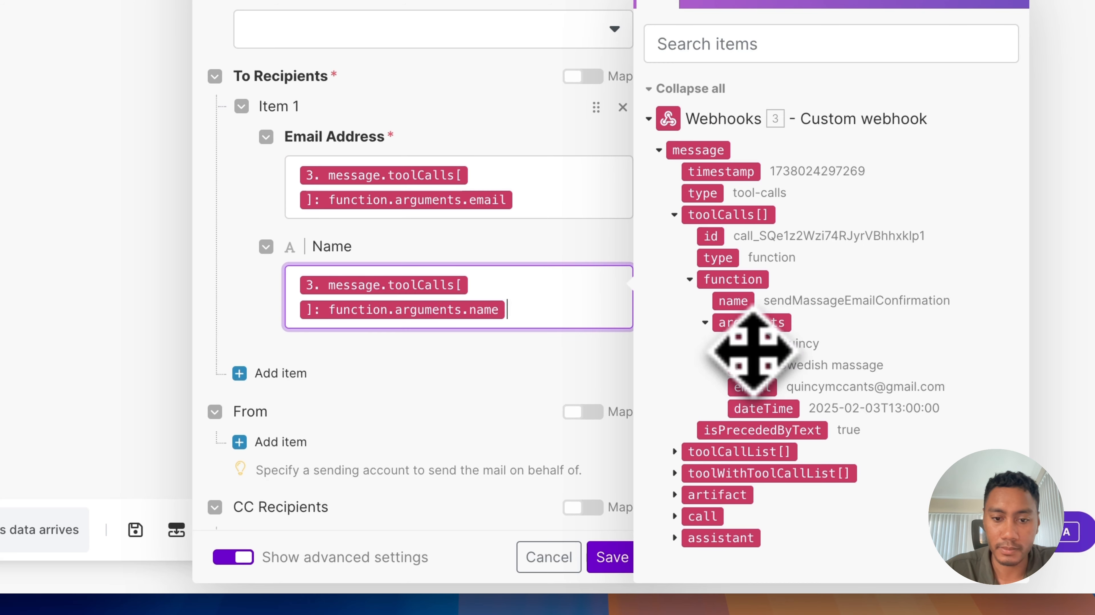
scroll(430, 421, down, 3)
scroll(399, 416, down, 3)
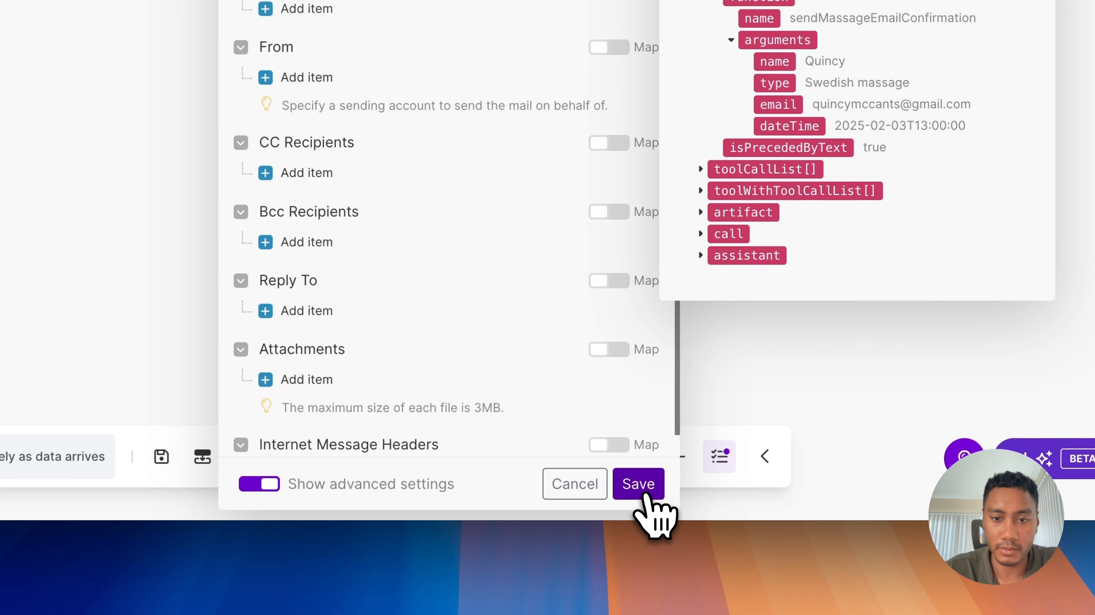
click(615, 559)
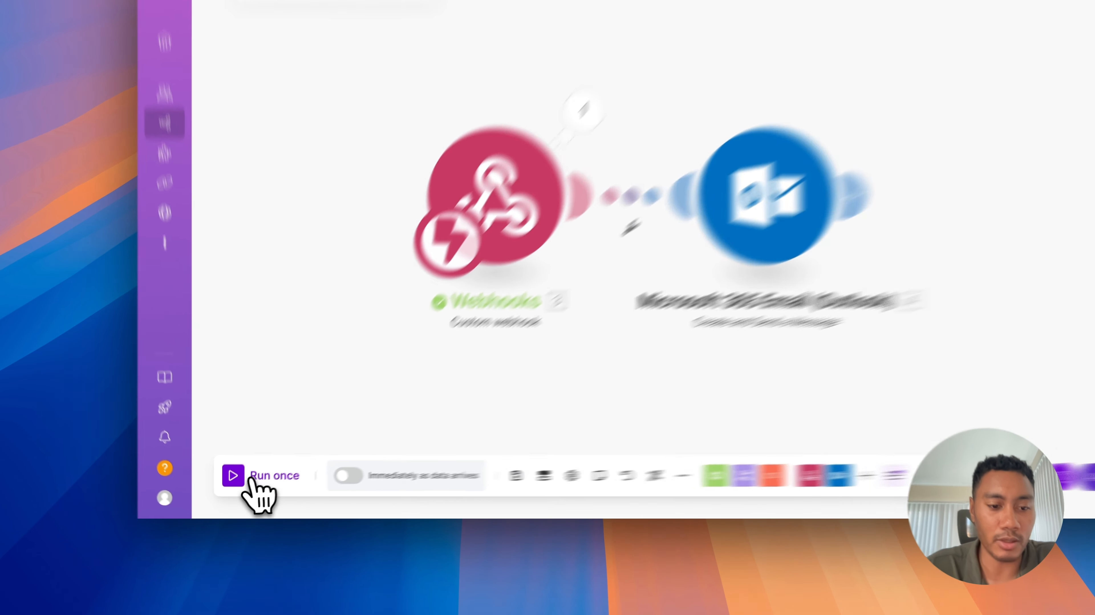
Run sendMassageEmailConfirmation once, as well as each of the two Google Sheets booking scenarios
click(243, 486)
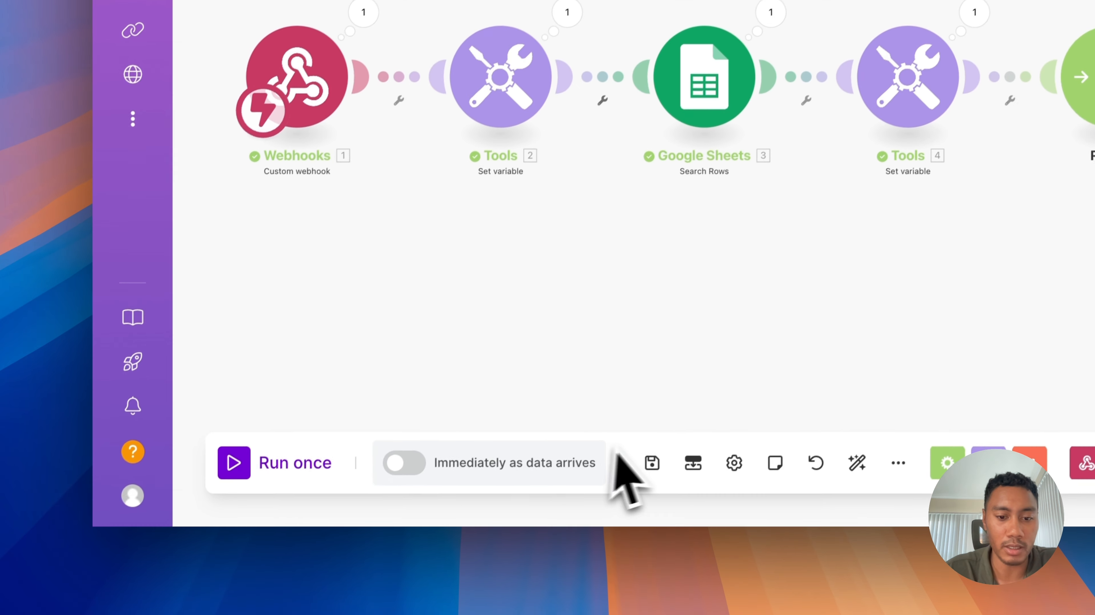
click(239, 454)
click(501, 484)
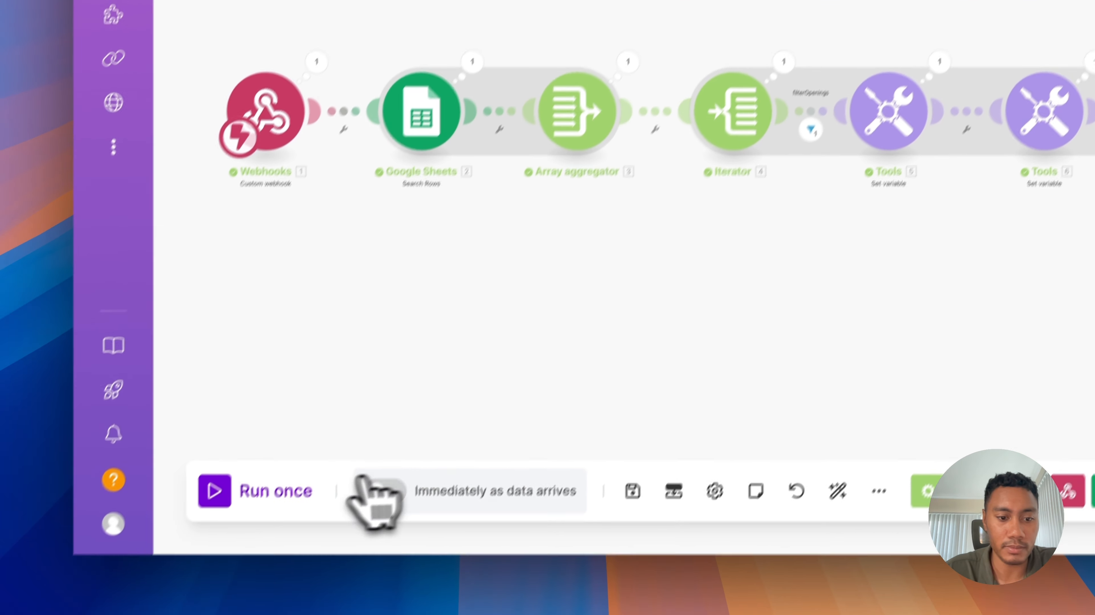
click(271, 489)
click(519, 482)
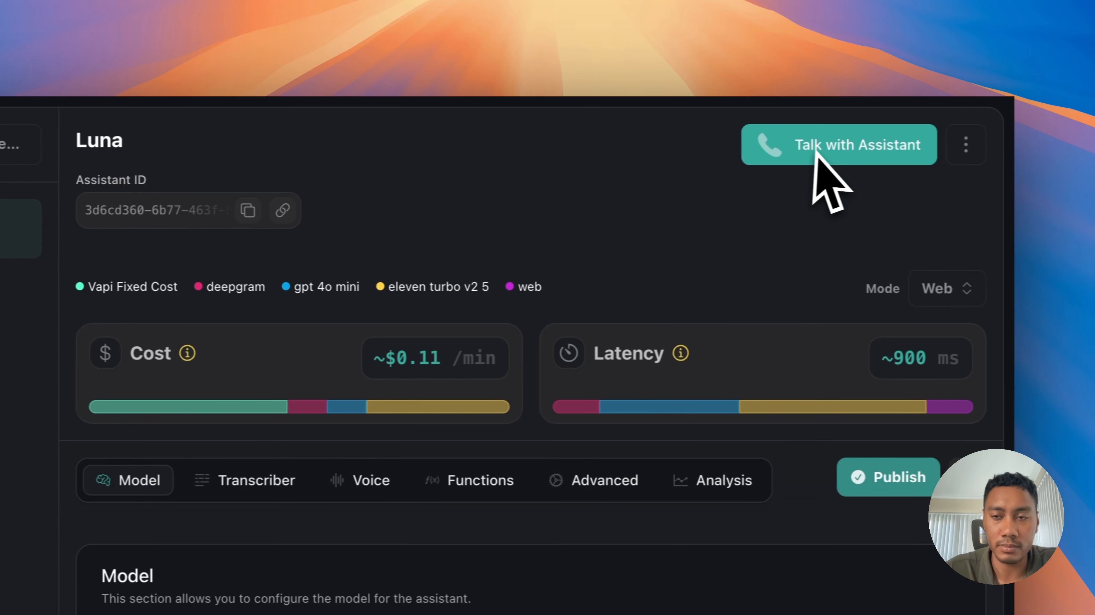
Switch to the Therapist Booking spreadsheet and clear the customer name from the 2/3/2025 13:00 Swedish Massage row
click(789, 2)
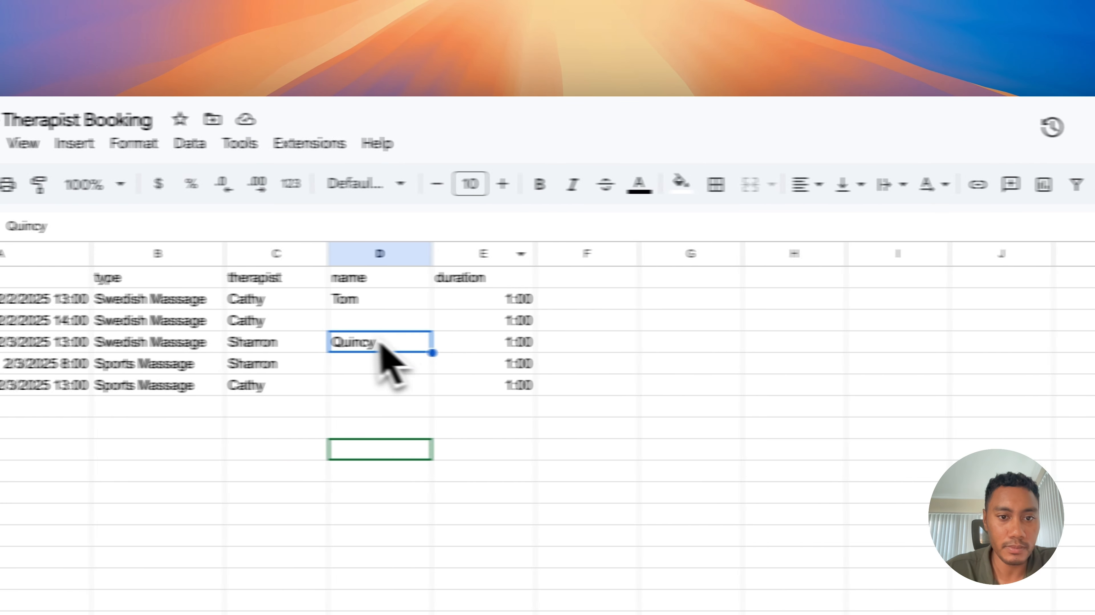
double_click(430, 346)
key(BackSpace)
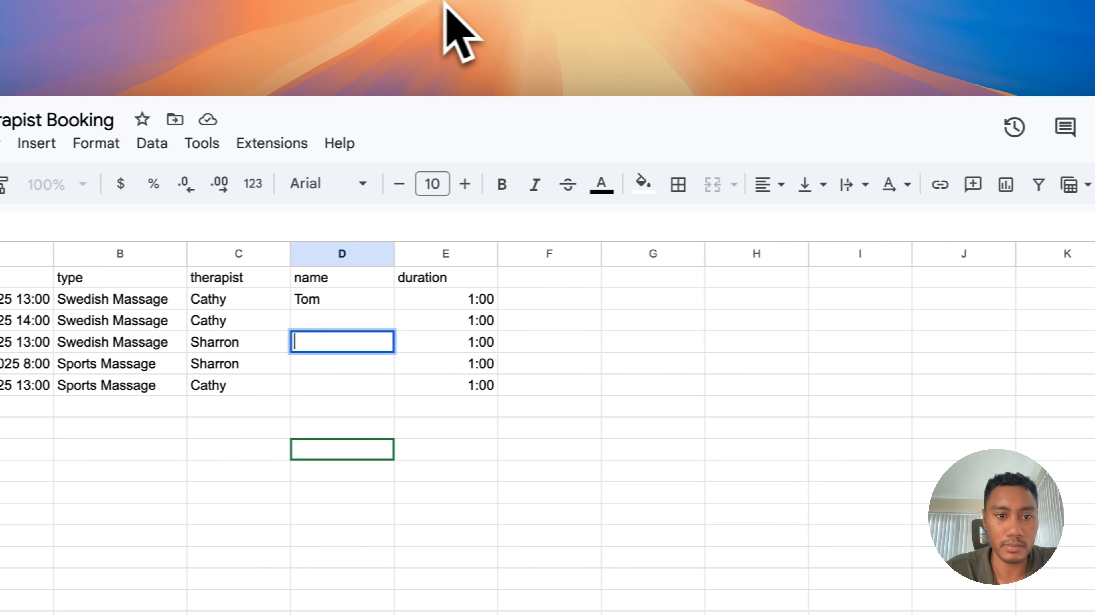
Return to Vapi, hold a test booking call with Luna, and review the confirmation email in Gmail
click(374, 3)
click(942, 143)
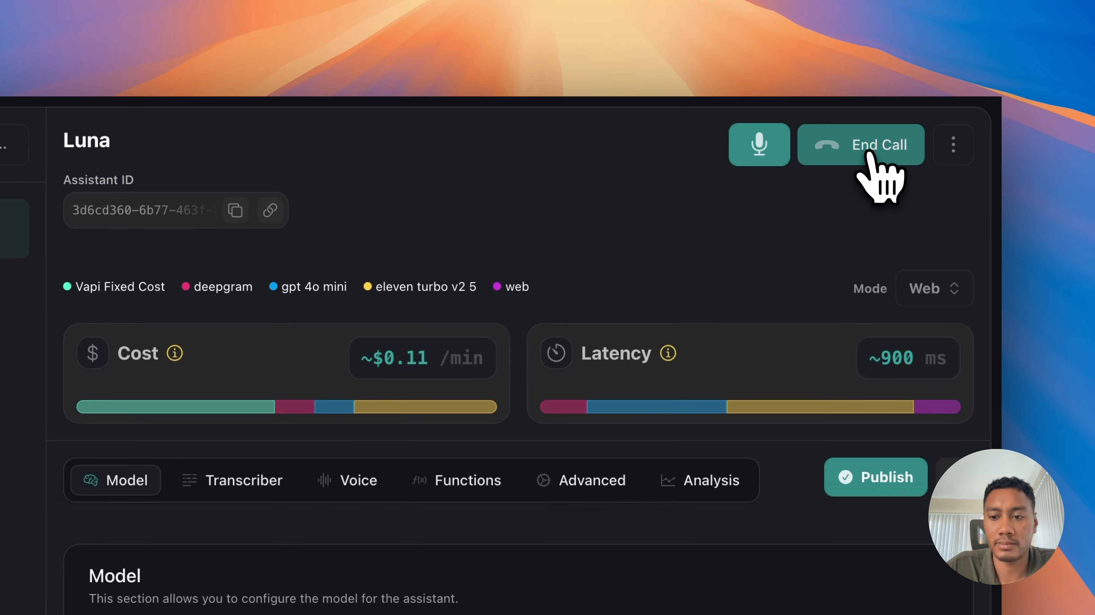
click(868, 153)
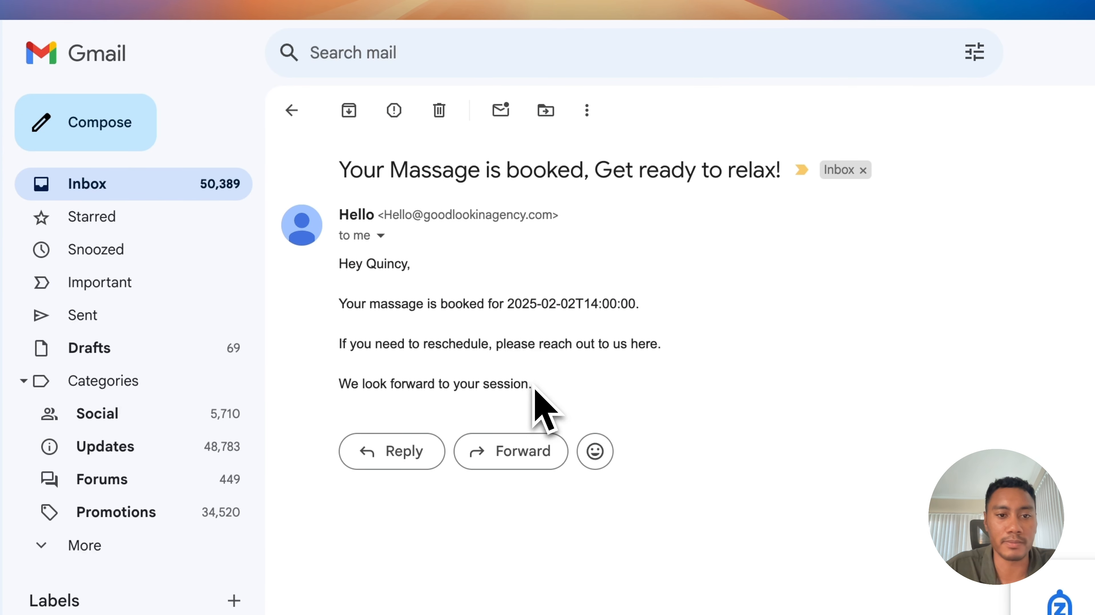
drag(534, 388, 340, 292)
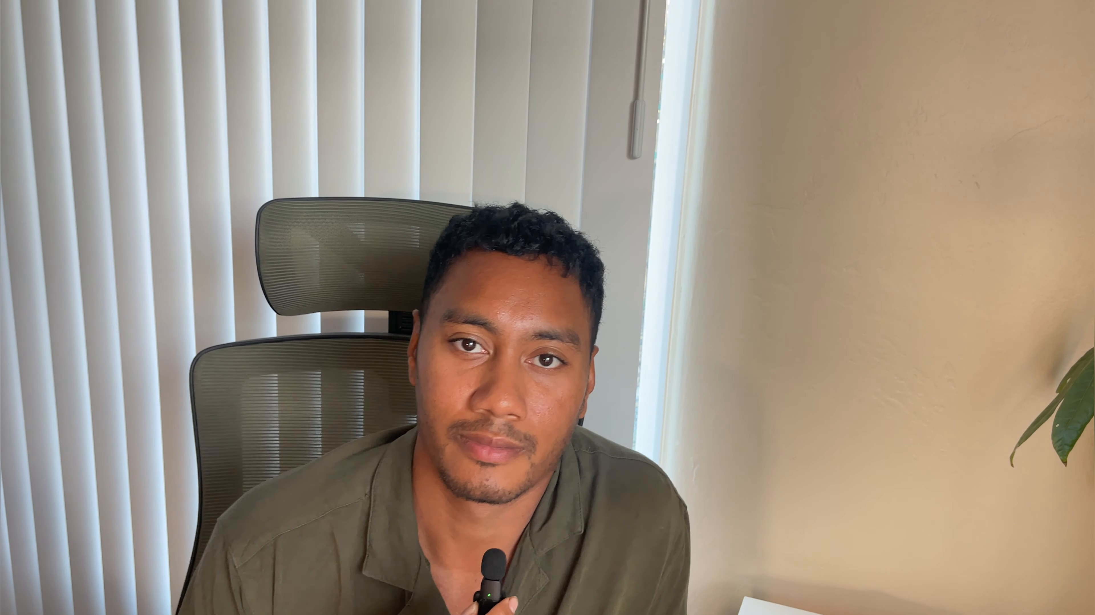